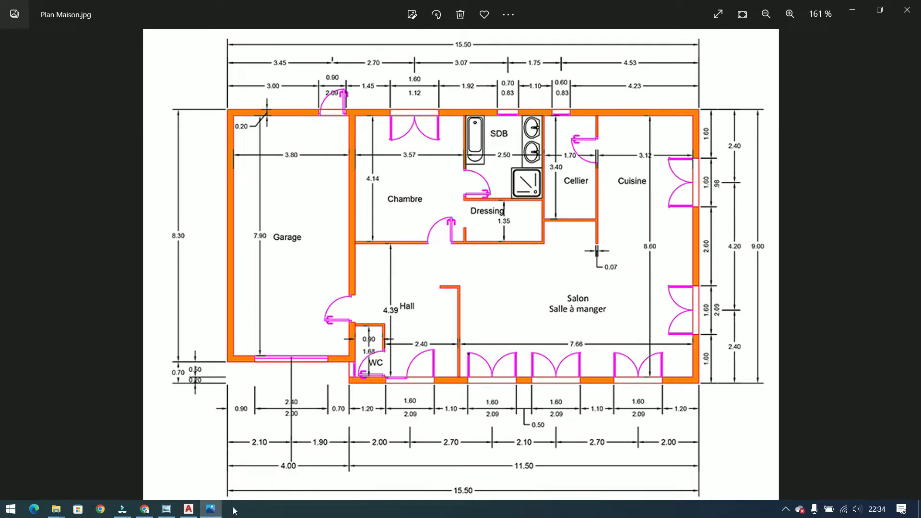
Switch to AutoCAD and open the recent drawing Exercices Autocad 2022 to view its row of exercises.
{"action": "left_click", "coordinate": [189, 508]}
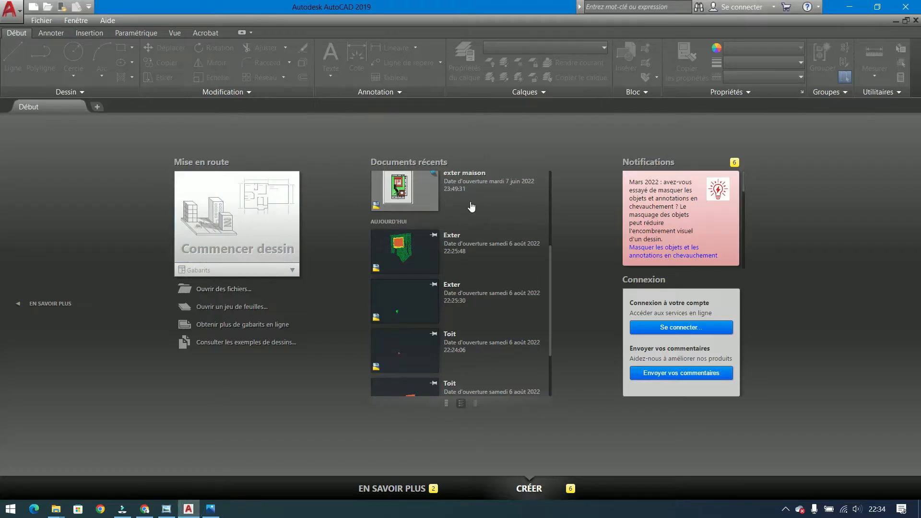
{"action": "scroll", "coordinate": [411, 326], "scroll_direction": "down", "scroll_amount": 3}
{"action": "scroll", "coordinate": [411, 326], "scroll_direction": "up", "scroll_amount": 5}
{"action": "left_click", "coordinate": [405, 189]}
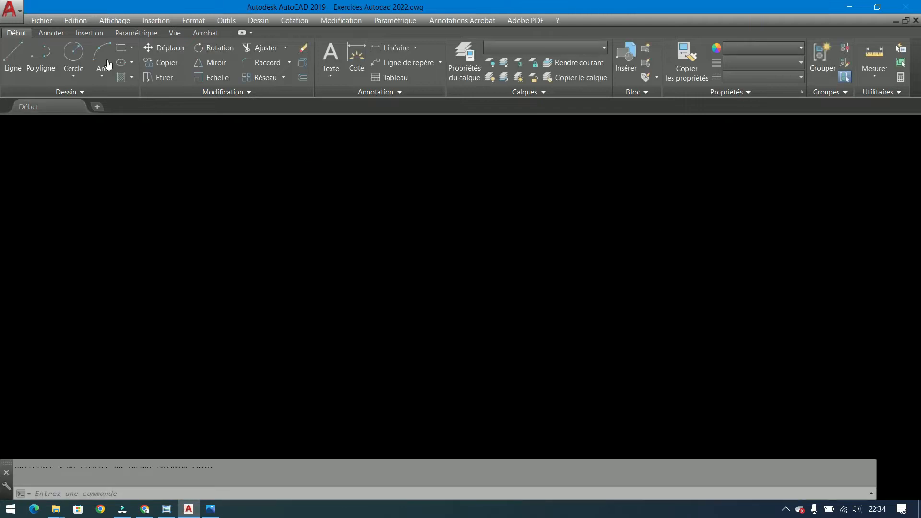
{"action": "scroll", "coordinate": [412, 257], "scroll_direction": "down", "scroll_amount": 4}
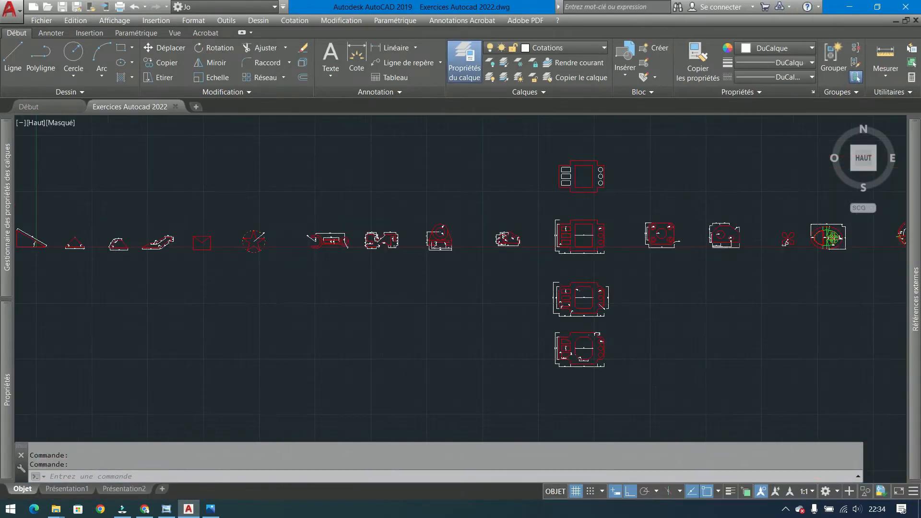
{"action": "scroll", "coordinate": [412, 258], "scroll_direction": "down", "scroll_amount": 4}
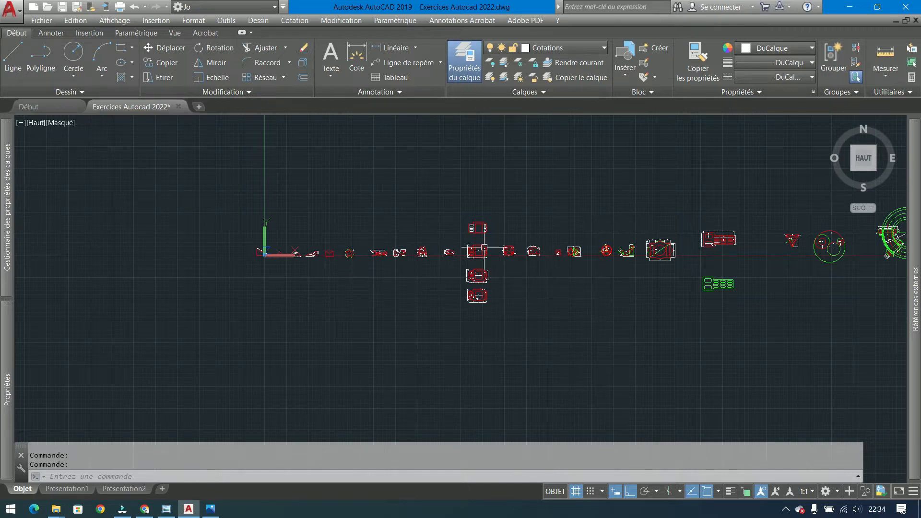
{"action": "scroll", "coordinate": [540, 269], "scroll_direction": "up", "scroll_amount": 4}
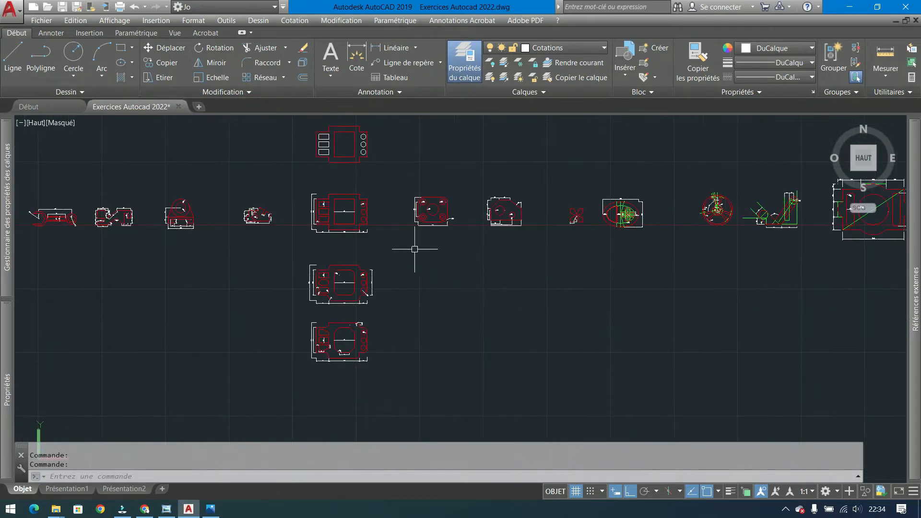
{"action": "mouse_move", "coordinate": [440, 214]}
Open the Topo.dwg drawing from its folder in File Explorer.
{"action": "left_click", "coordinate": [51, 105]}
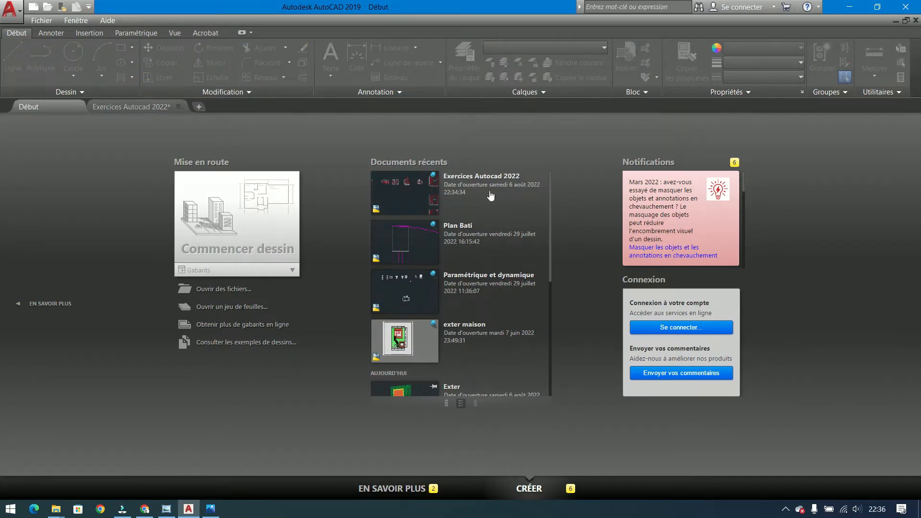
{"action": "scroll", "coordinate": [478, 222], "scroll_direction": "down", "scroll_amount": 2}
{"action": "scroll", "coordinate": [518, 268], "scroll_direction": "down", "scroll_amount": 3}
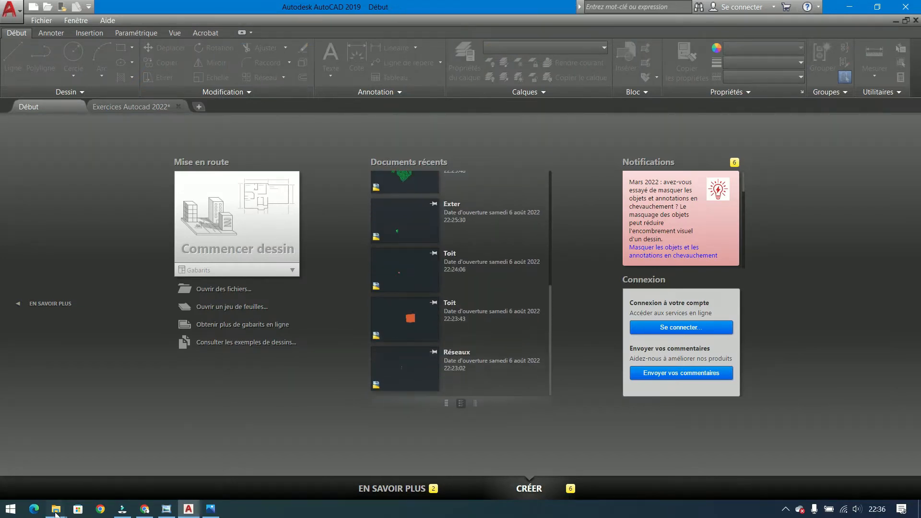
{"action": "left_click", "coordinate": [56, 510]}
{"action": "double_click", "coordinate": [590, 298]}
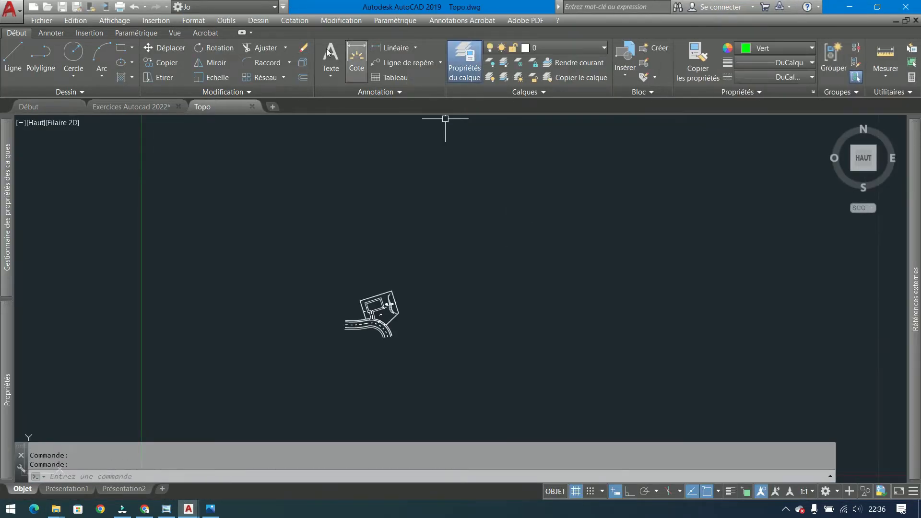
Locate the External References palette among the available palettes and inspect it in the Topo drawing.
{"action": "left_click", "coordinate": [204, 21]}
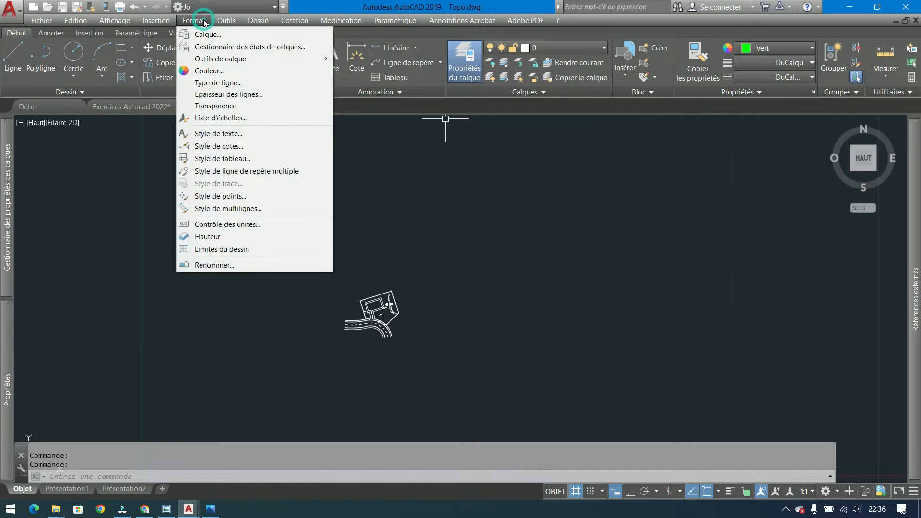
{"action": "mouse_move", "coordinate": [226, 20]}
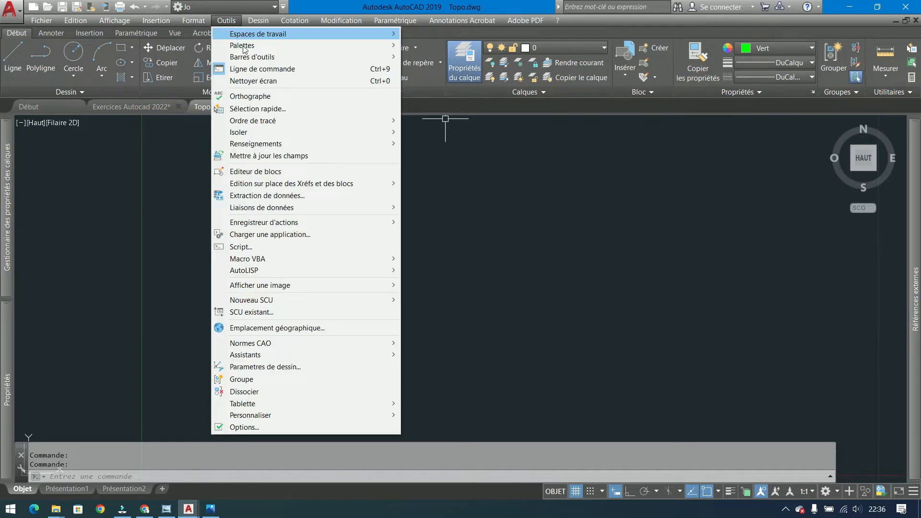
{"action": "mouse_move", "coordinate": [243, 46]}
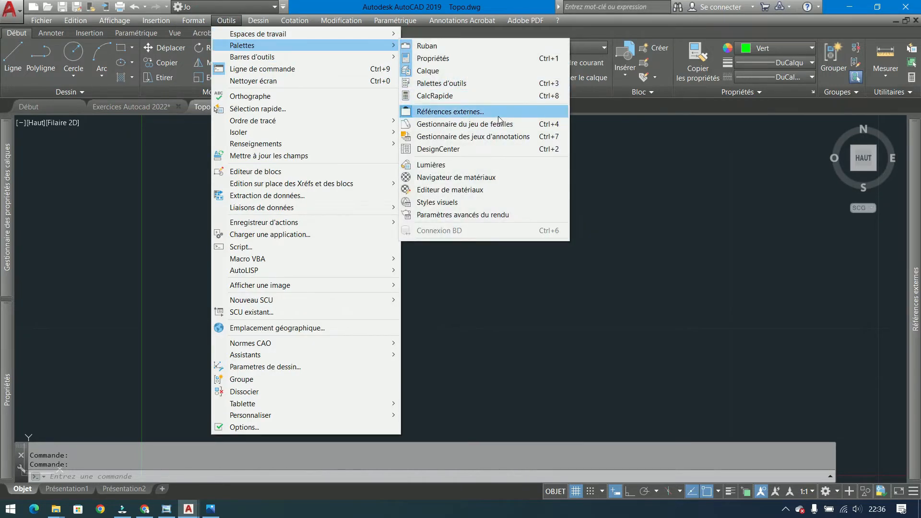
{"action": "left_click", "coordinate": [479, 6]}
{"action": "mouse_move", "coordinate": [918, 294]}
{"action": "left_click_drag", "start_coordinate": [895, 277], "coordinate": [716, 248]}
{"action": "right_click", "coordinate": [717, 163]}
{"action": "left_click", "coordinate": [754, 230]}
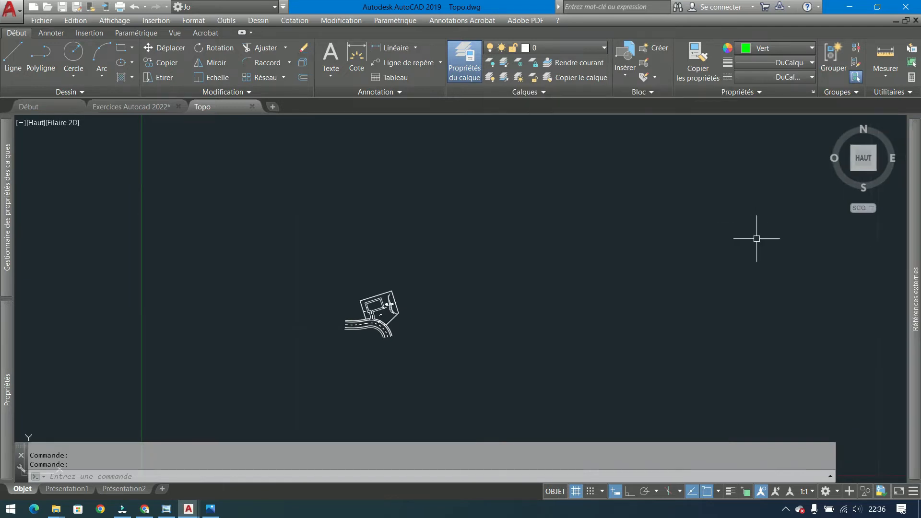
Choose cadastre.dwg as the DWG file to attach as an external reference.
{"action": "mouse_move", "coordinate": [902, 283]}
{"action": "left_click", "coordinate": [713, 195]}
{"action": "left_click", "coordinate": [696, 133]}
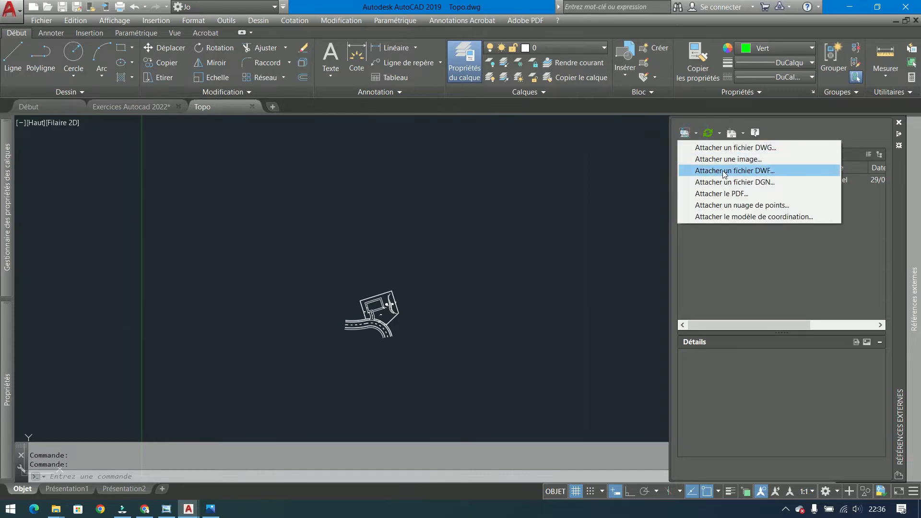
{"action": "left_click", "coordinate": [755, 152]}
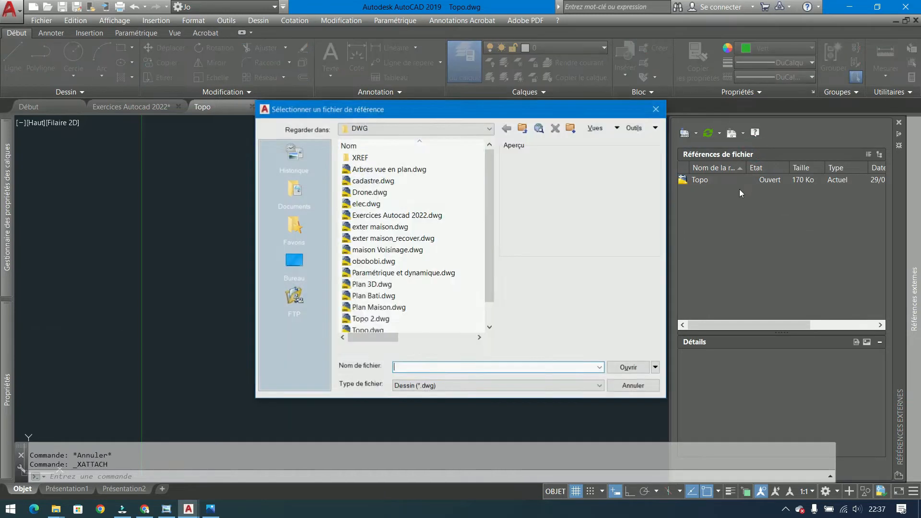
{"action": "left_click", "coordinate": [373, 180]}
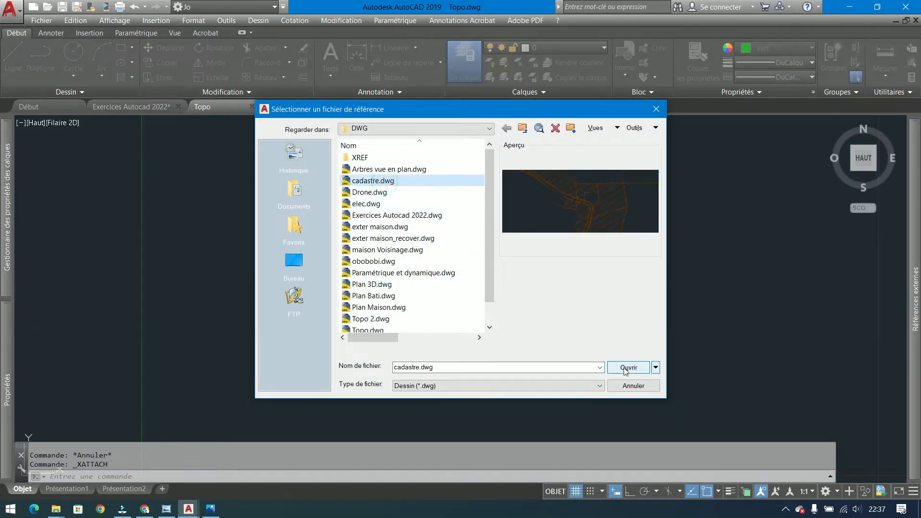
{"action": "left_click", "coordinate": [626, 368]}
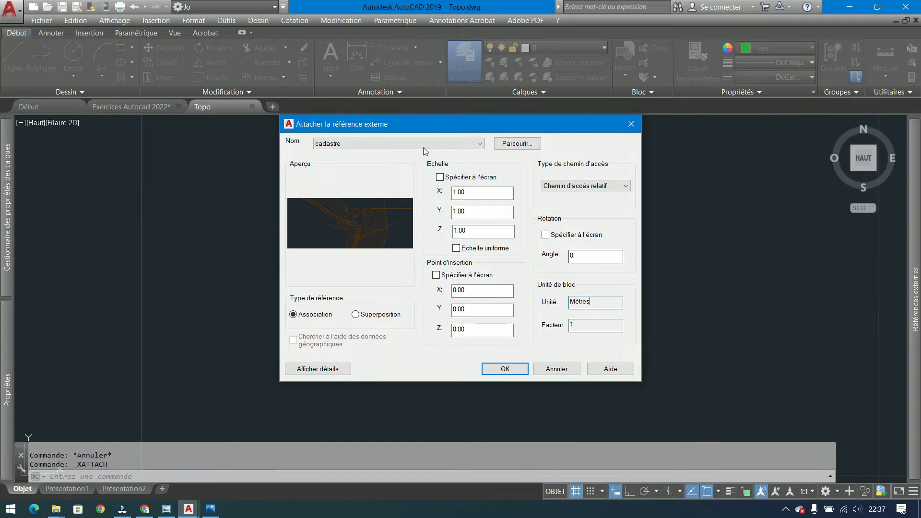
Attach cadastre with scale and insertion point specified on screen, placing it near the origin with X and Y scale factors of 0.8.
{"action": "left_click", "coordinate": [440, 178]}
{"action": "left_click", "coordinate": [435, 276]}
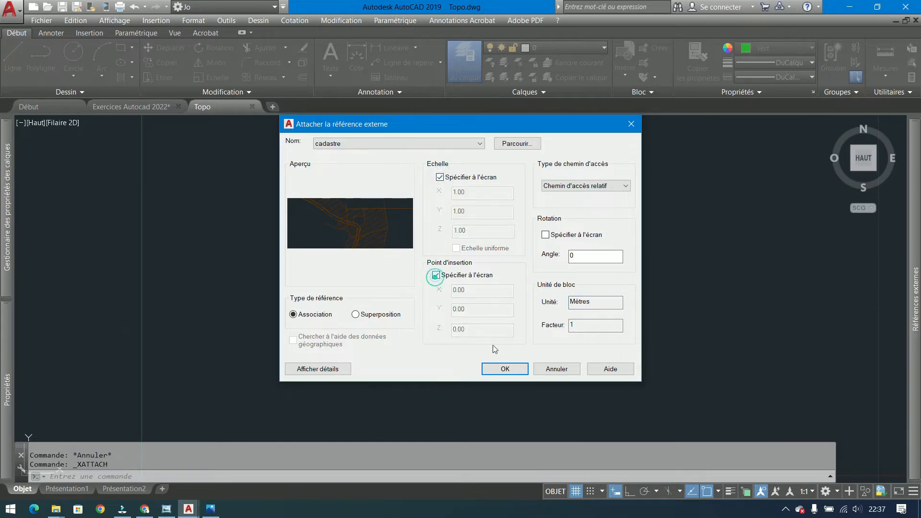
{"action": "left_click", "coordinate": [504, 368]}
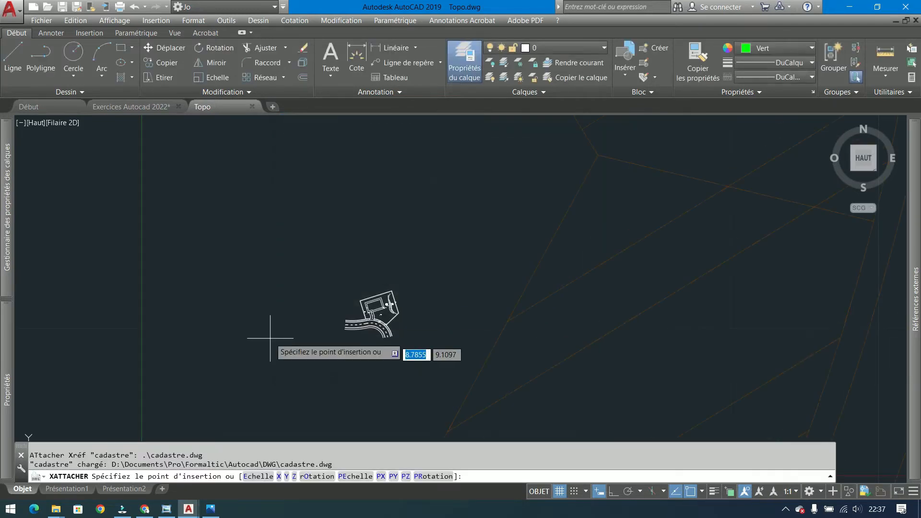
{"action": "scroll", "coordinate": [265, 275], "scroll_direction": "down", "scroll_amount": 3}
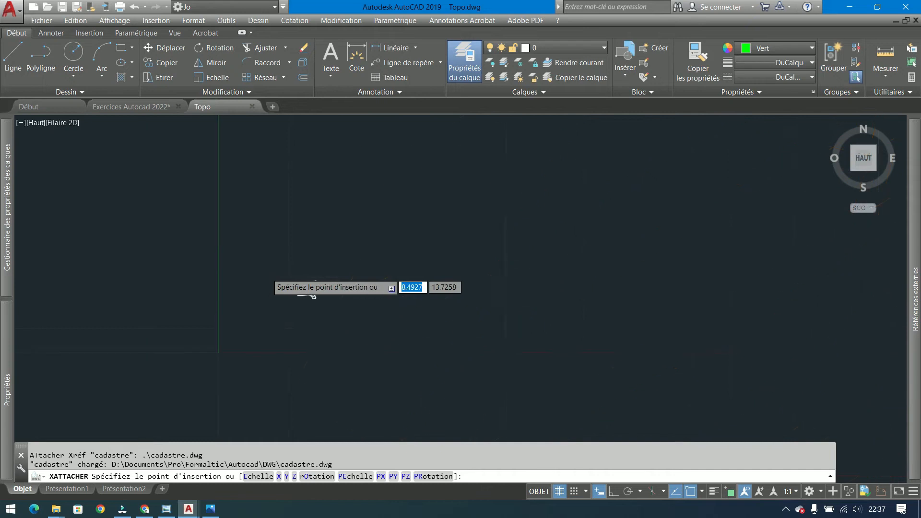
{"action": "left_click", "coordinate": [259, 335]}
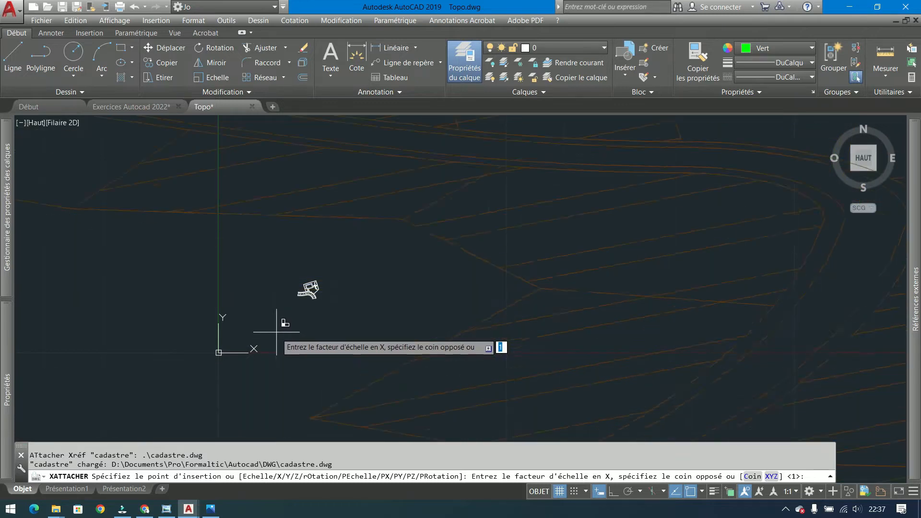
{"action": "type", "text": "8"}
{"action": "key", "text": "Return"}
{"action": "type", "text": ".8"}
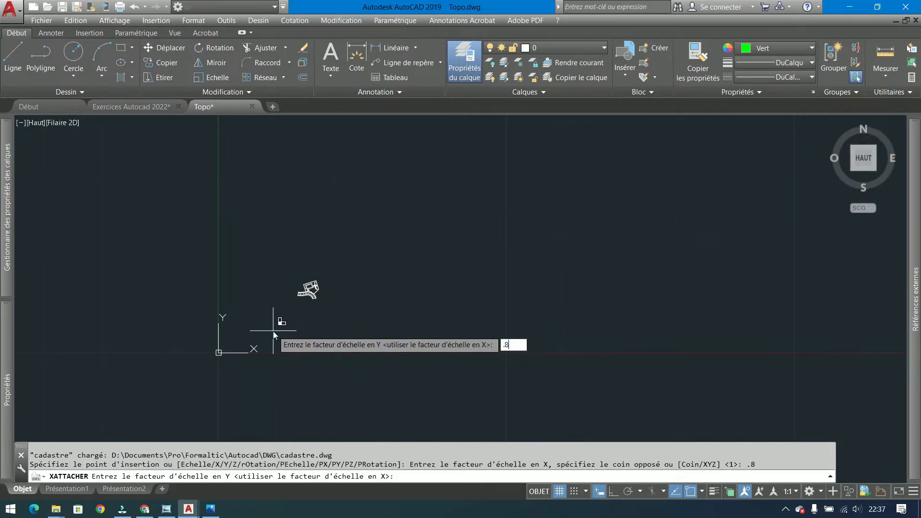
{"action": "key", "text": "Return"}
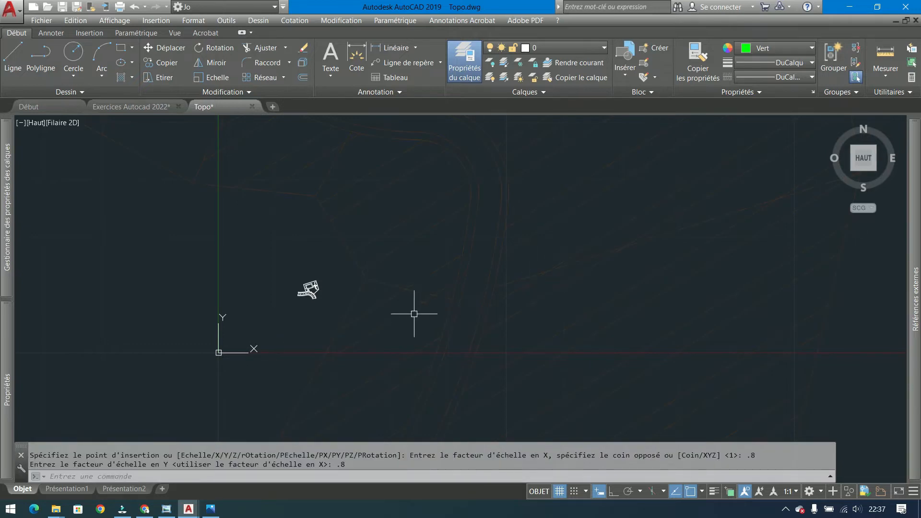
Choose Exter.dwg from the XREF\Bad folder as the next DWG file to attach.
{"action": "scroll", "coordinate": [349, 308], "scroll_direction": "down", "scroll_amount": 6}
{"action": "scroll", "coordinate": [360, 306], "scroll_direction": "up", "scroll_amount": 4}
{"action": "middle_click_drag", "start_coordinate": [368, 287], "coordinate": [352, 327]}
{"action": "mouse_move", "coordinate": [916, 295]}
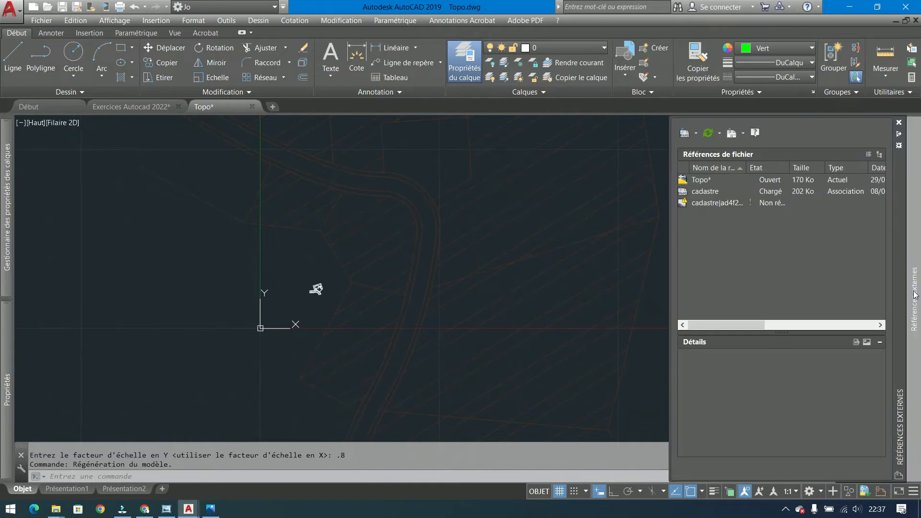
{"action": "left_click", "coordinate": [697, 134]}
{"action": "left_click", "coordinate": [718, 150]}
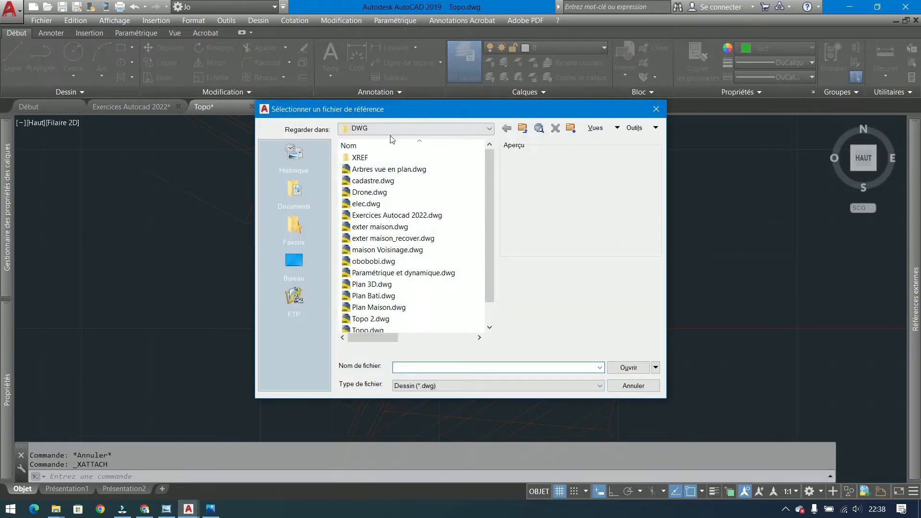
{"action": "double_click", "coordinate": [360, 158]}
{"action": "double_click", "coordinate": [364, 157]}
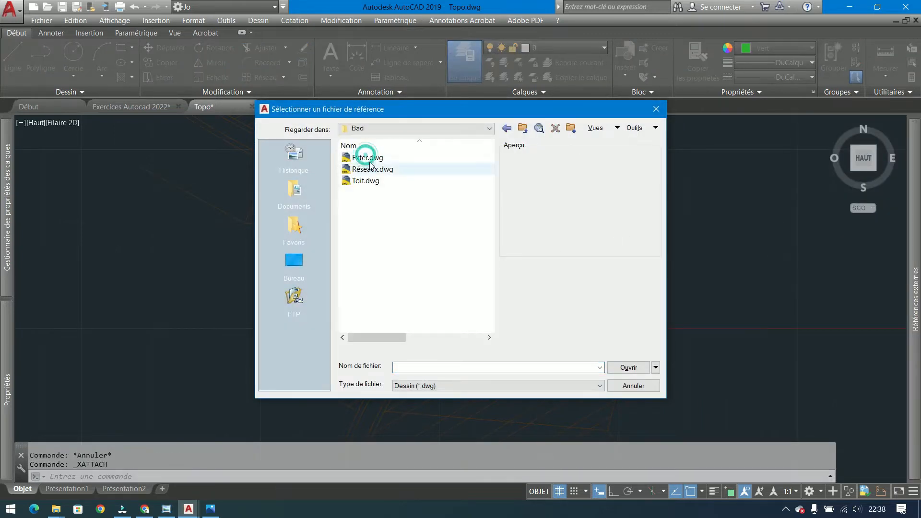
{"action": "left_click", "coordinate": [367, 157]}
{"action": "left_click", "coordinate": [629, 367]}
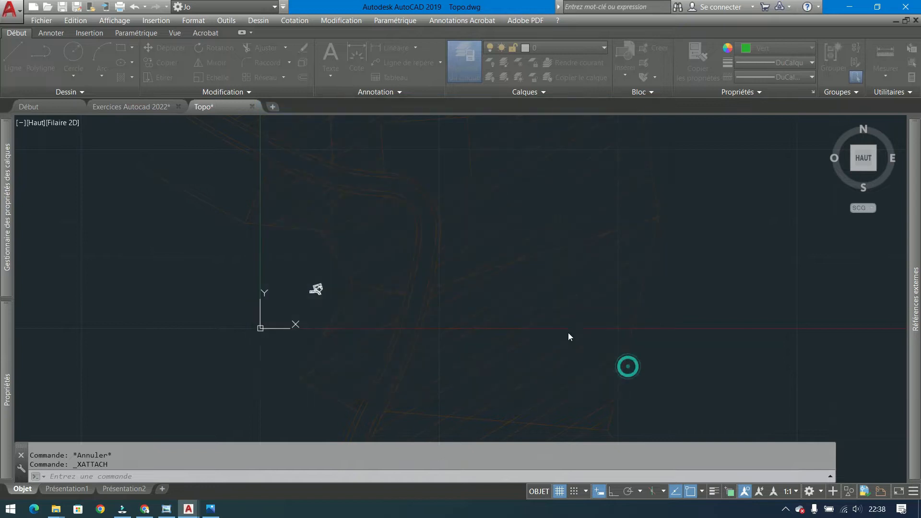
Attach Exter without on-screen specification, using scale 1.00 and insertion point 0.00, 0.00, 0.00.
{"action": "left_click", "coordinate": [440, 177]}
{"action": "left_click", "coordinate": [436, 275]}
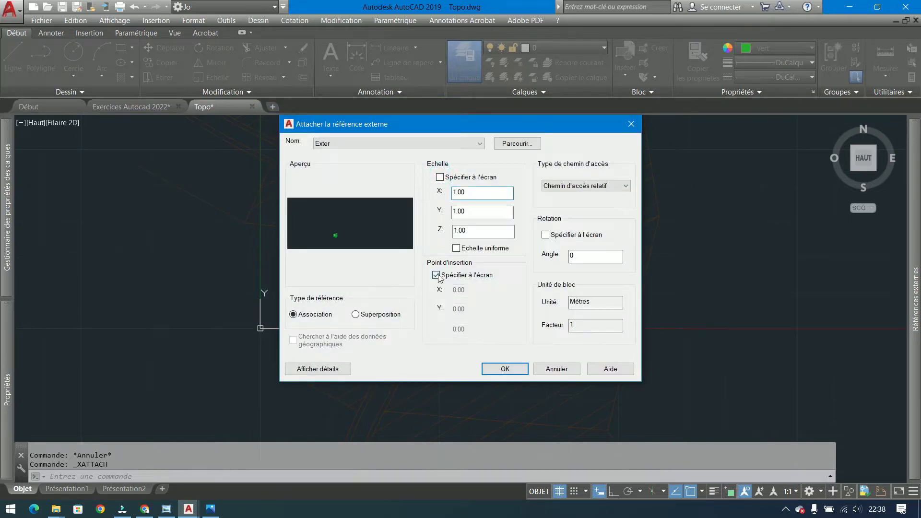
{"action": "left_click", "coordinate": [506, 369]}
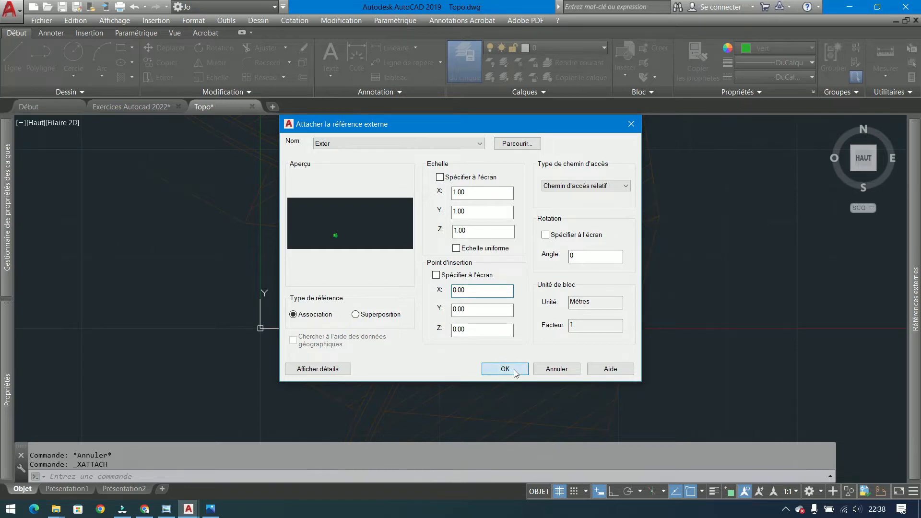
Attach Réseaux.dwg from the Bad folder as an external reference at scale 1.00 and insertion point 0.00, 0.00, 0.00.
{"action": "mouse_move", "coordinate": [916, 316]}
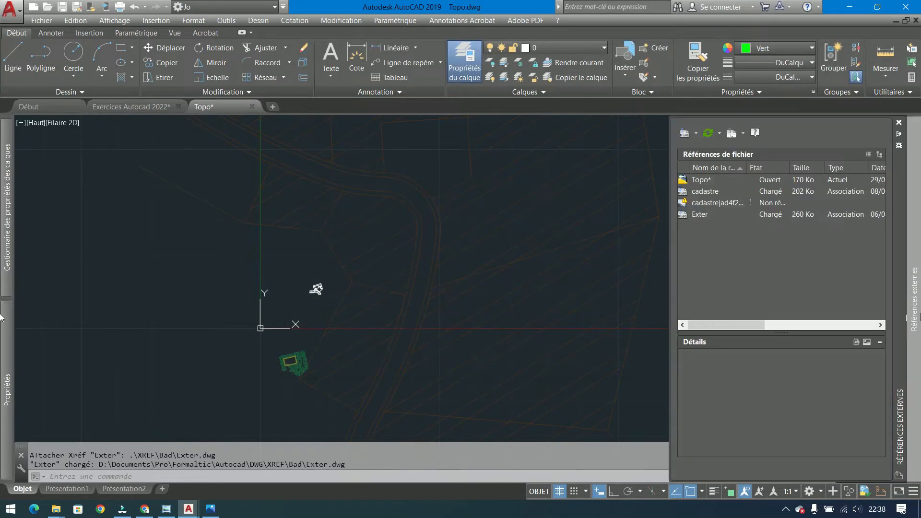
{"action": "left_click", "coordinate": [696, 133]}
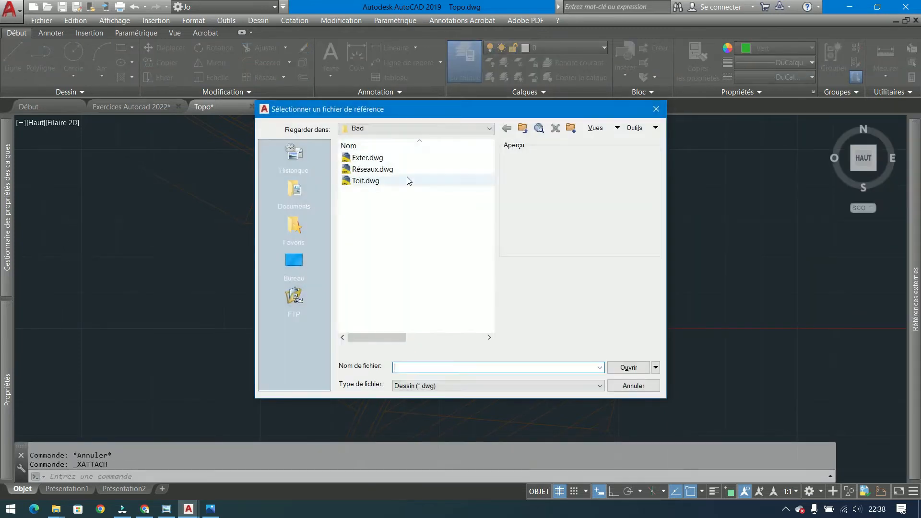
{"action": "left_click", "coordinate": [374, 171]}
{"action": "left_click", "coordinate": [629, 368]}
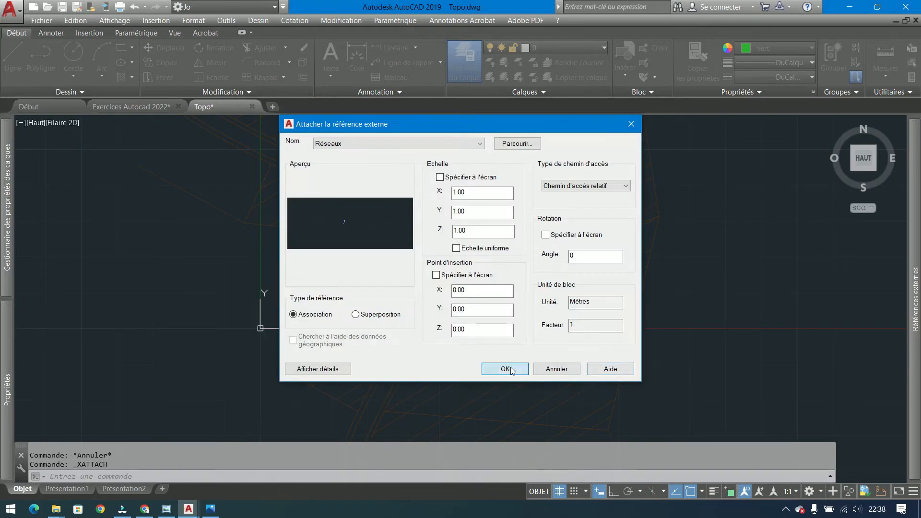
{"action": "left_click", "coordinate": [511, 370]}
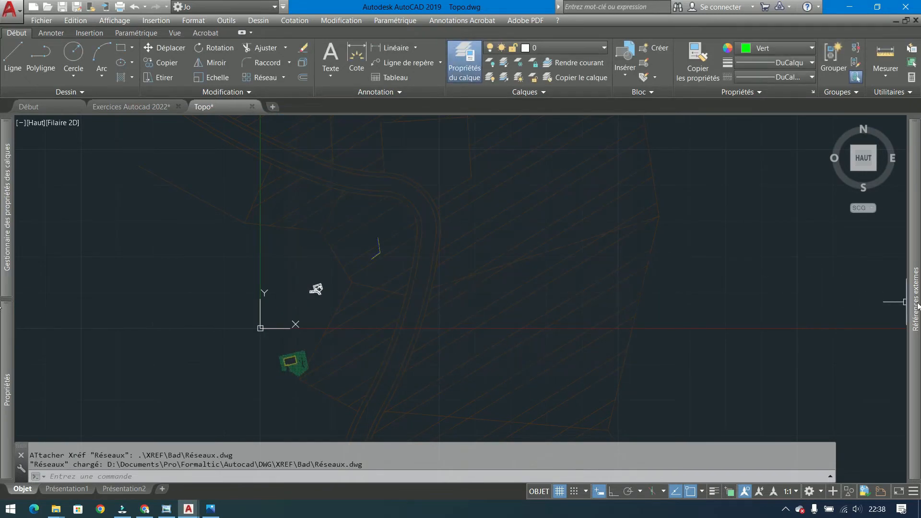
Attach Toit.dwg from the Bad folder as an external reference at scale 1.00 and insertion point 0.00, 0.00, 0.00.
{"action": "mouse_move", "coordinate": [917, 305]}
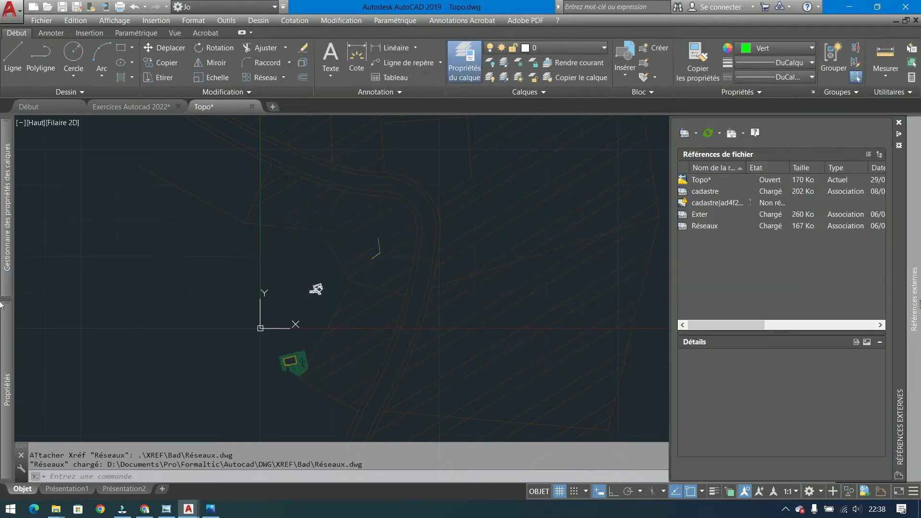
{"action": "left_click", "coordinate": [698, 136]}
{"action": "left_click", "coordinate": [703, 147]}
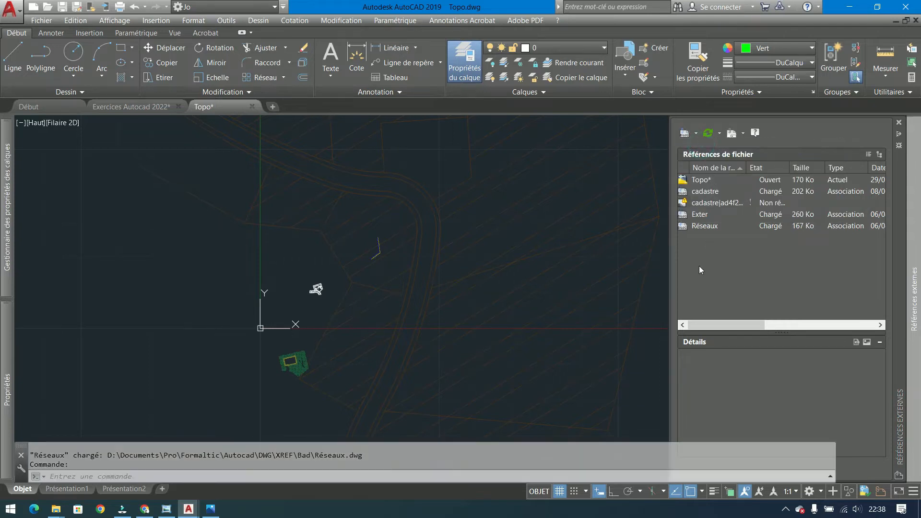
{"action": "left_click", "coordinate": [361, 181]}
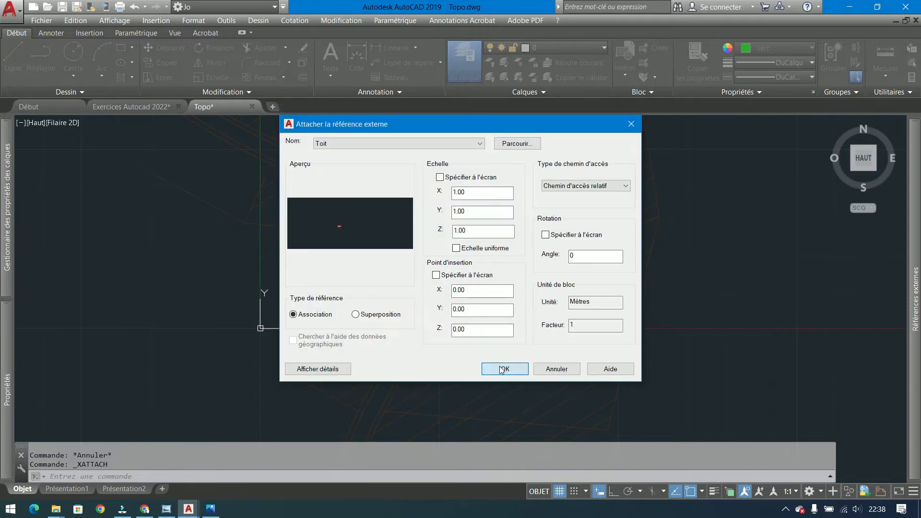
{"action": "left_click", "coordinate": [501, 369]}
Move the Exter reference from the origin so its building outline sits over the house in the Topo drawing.
{"action": "scroll", "coordinate": [230, 346], "scroll_direction": "up", "scroll_amount": 2}
{"action": "scroll", "coordinate": [290, 295], "scroll_direction": "up", "scroll_amount": 1}
{"action": "scroll", "coordinate": [290, 289], "scroll_direction": "down", "scroll_amount": 1}
{"action": "mouse_move", "coordinate": [293, 291]}
{"action": "middle_mouse_down"}
{"action": "mouse_move", "coordinate": [414, 251]}
{"action": "mouse_move", "coordinate": [370, 282]}
{"action": "mouse_move", "coordinate": [352, 280]}
{"action": "middle_mouse_up"}
{"action": "scroll", "coordinate": [467, 285], "scroll_direction": "up", "scroll_amount": 2}
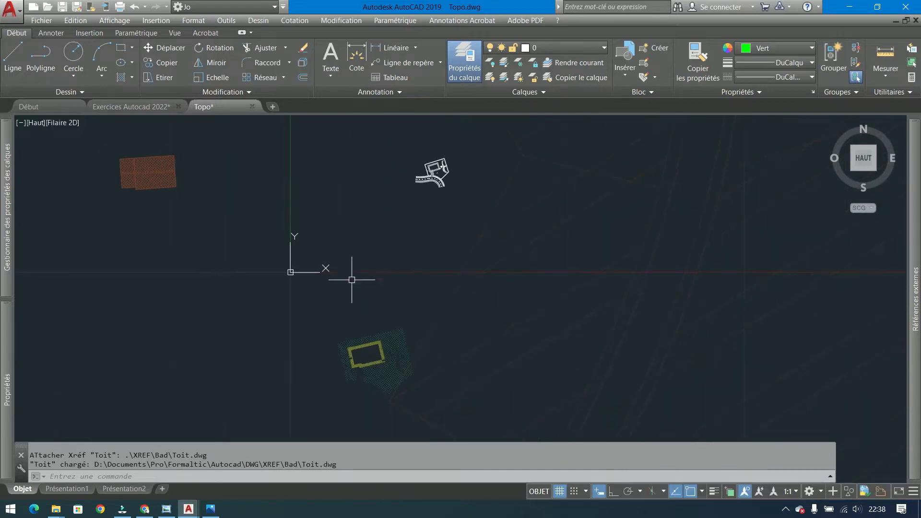
{"action": "left_click", "coordinate": [391, 304]}
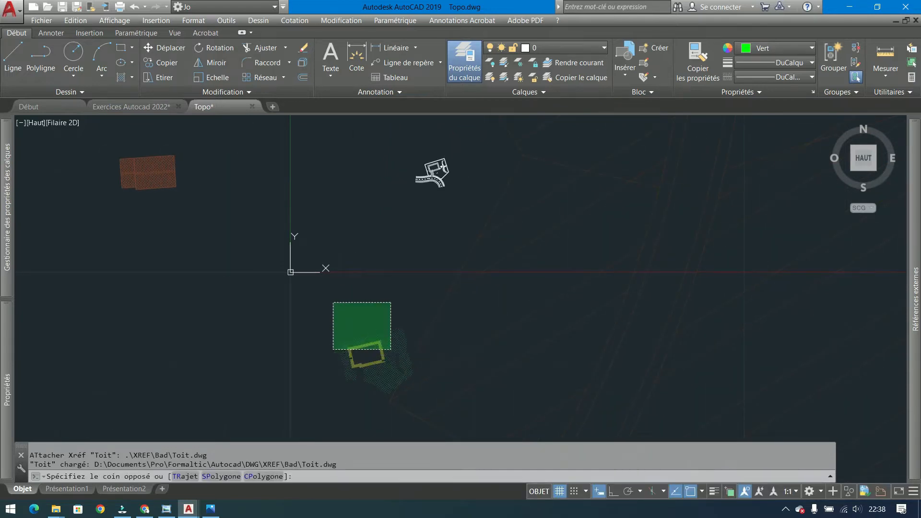
{"action": "left_click", "coordinate": [334, 350]}
{"action": "key", "text": "Escape"}
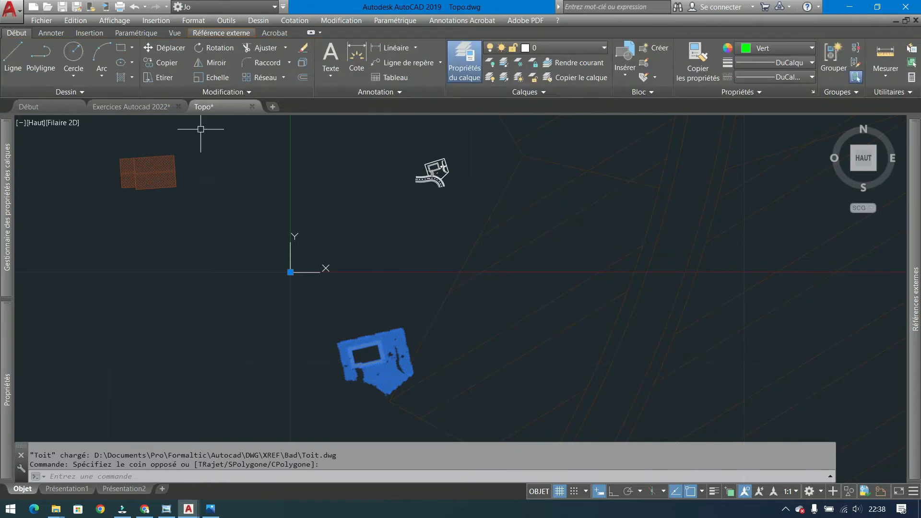
{"action": "left_click", "coordinate": [153, 48]}
{"action": "left_click", "coordinate": [290, 272]}
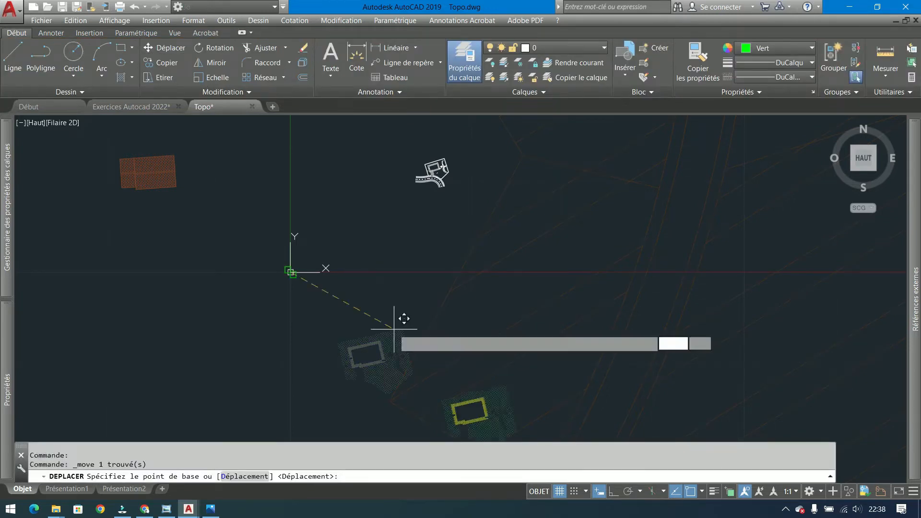
{"action": "middle_click_drag", "start_coordinate": [370, 150], "coordinate": [353, 216]}
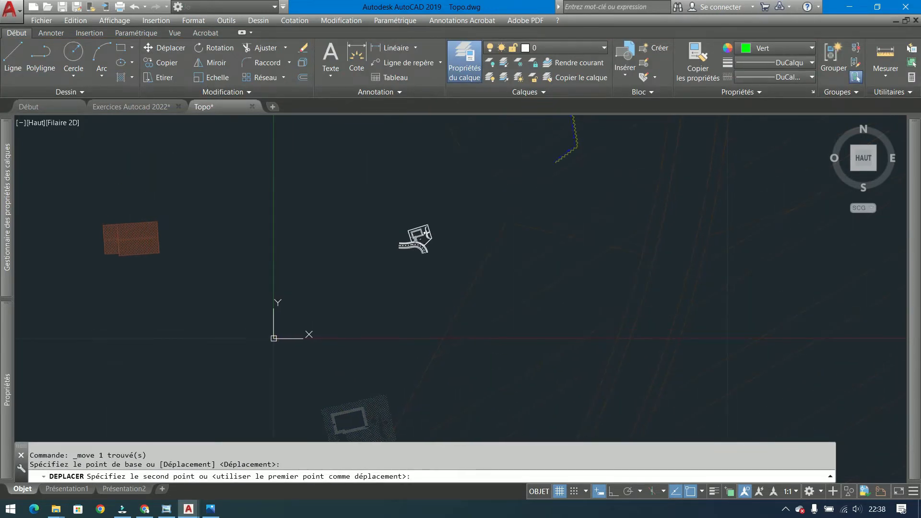
{"action": "left_click", "coordinate": [343, 152]}
Move the Toit reference by its upper-right corner onto the upper-right part of the Topo house plot.
{"action": "left_click", "coordinate": [335, 214]}
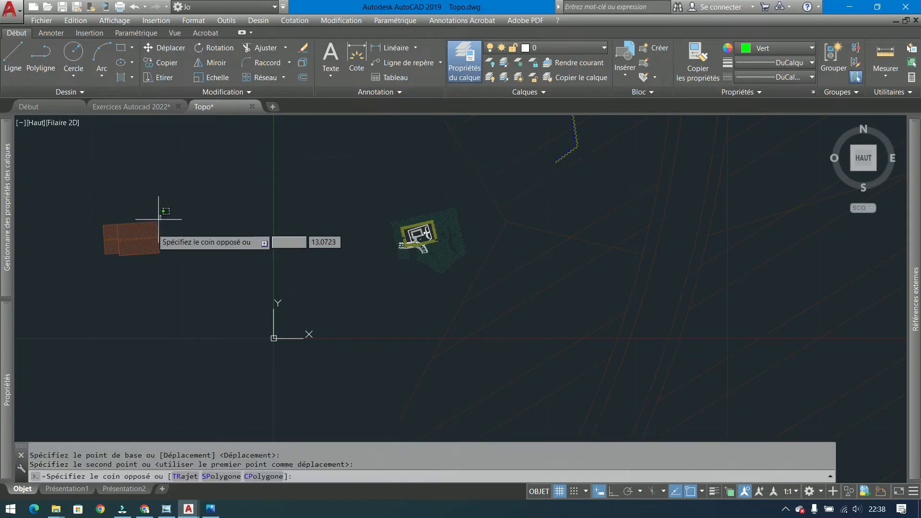
{"action": "left_click", "coordinate": [72, 269]}
{"action": "left_click", "coordinate": [17, 33]}
{"action": "left_click", "coordinate": [163, 47]}
{"action": "left_click", "coordinate": [157, 221]}
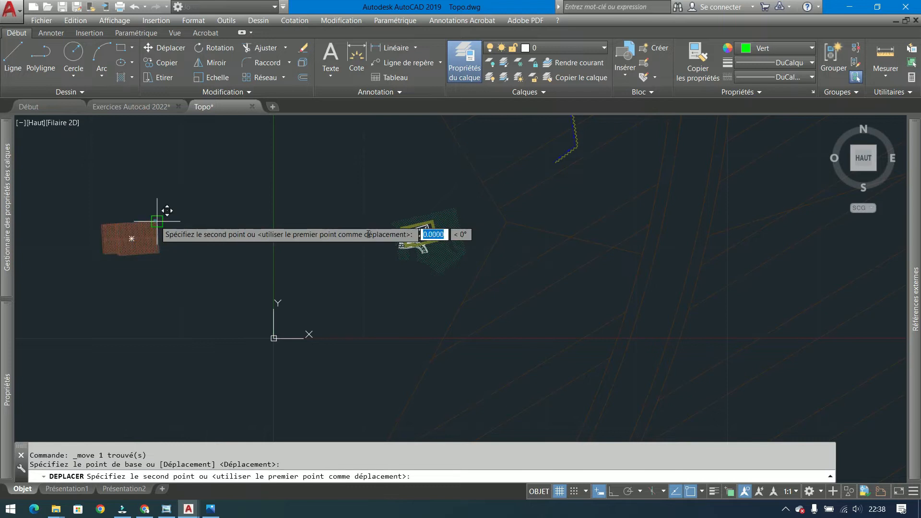
{"action": "scroll", "coordinate": [413, 215], "scroll_direction": "up", "scroll_amount": 5}
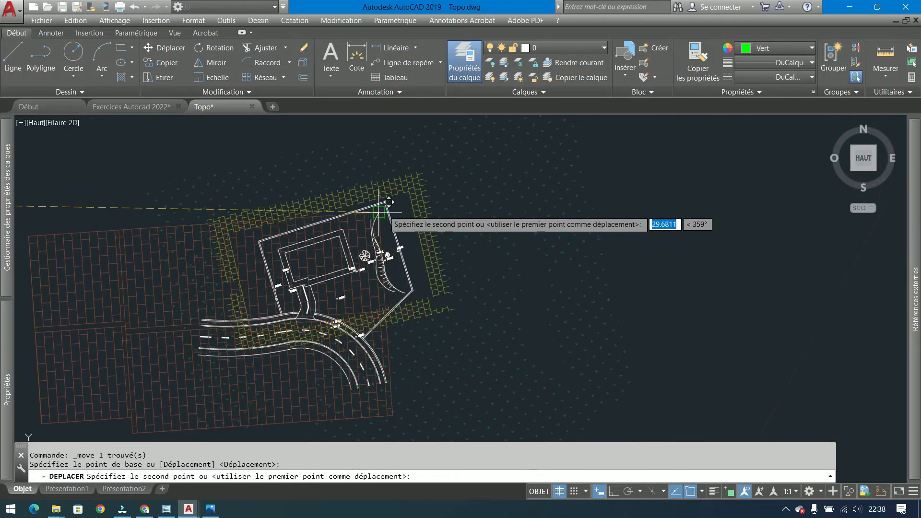
{"action": "left_click", "coordinate": [407, 196]}
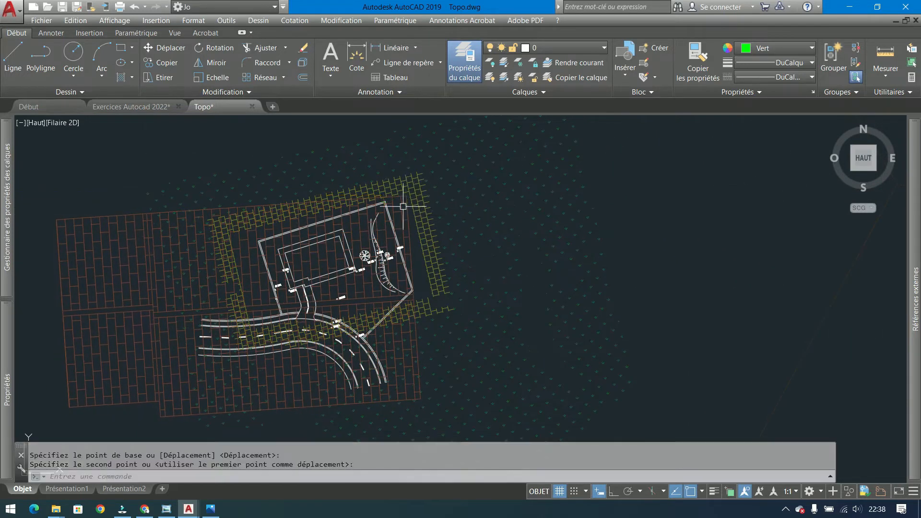
Move the Topo house and road together with the Exter and Toit references northeast, across the cadastre road.
{"action": "scroll", "coordinate": [411, 205], "scroll_direction": "down", "scroll_amount": 5}
{"action": "left_click", "coordinate": [444, 177]}
{"action": "left_click", "coordinate": [330, 283]}
{"action": "scroll", "coordinate": [331, 283], "scroll_direction": "down", "scroll_amount": 6}
{"action": "middle_click_drag", "start_coordinate": [331, 276], "coordinate": [242, 303]}
{"action": "left_click", "coordinate": [164, 48]}
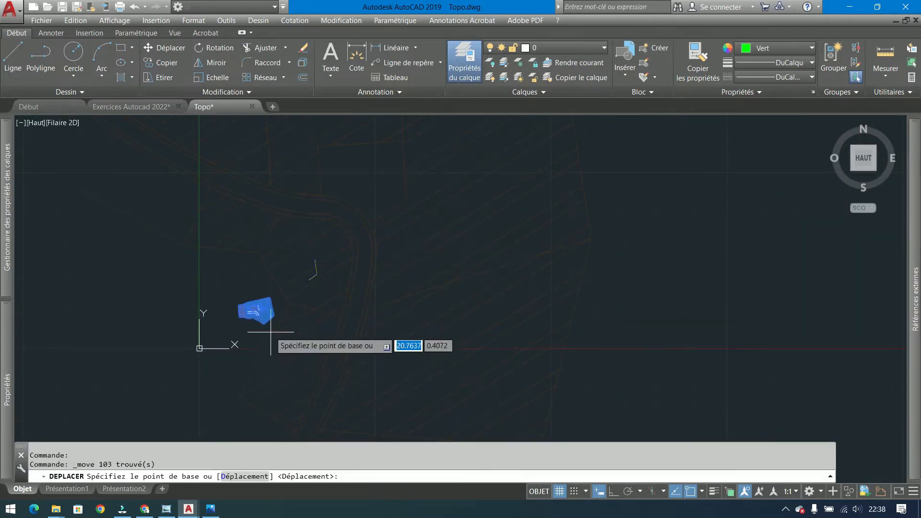
{"action": "left_click", "coordinate": [226, 275]}
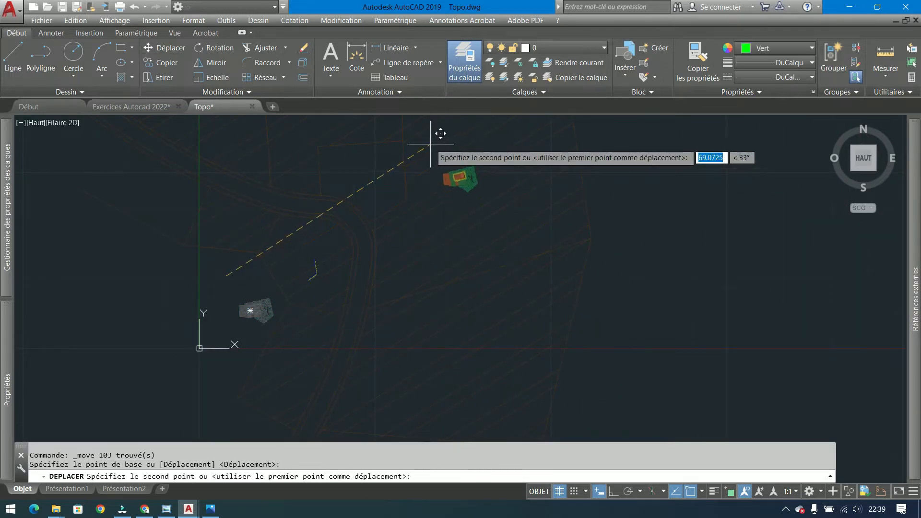
{"action": "left_click", "coordinate": [383, 152]}
Move the house, road, Exter and Toit together again, excluding cadastre, to a spot just southeast of the origin.
{"action": "scroll", "coordinate": [411, 176], "scroll_direction": "up", "scroll_amount": 6}
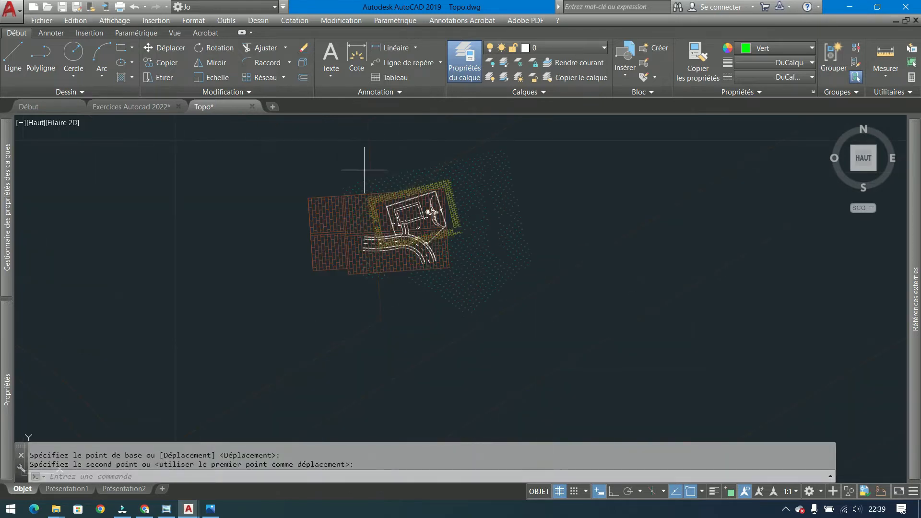
{"action": "left_click", "coordinate": [308, 257]}
{"action": "left_click", "coordinate": [481, 250]}
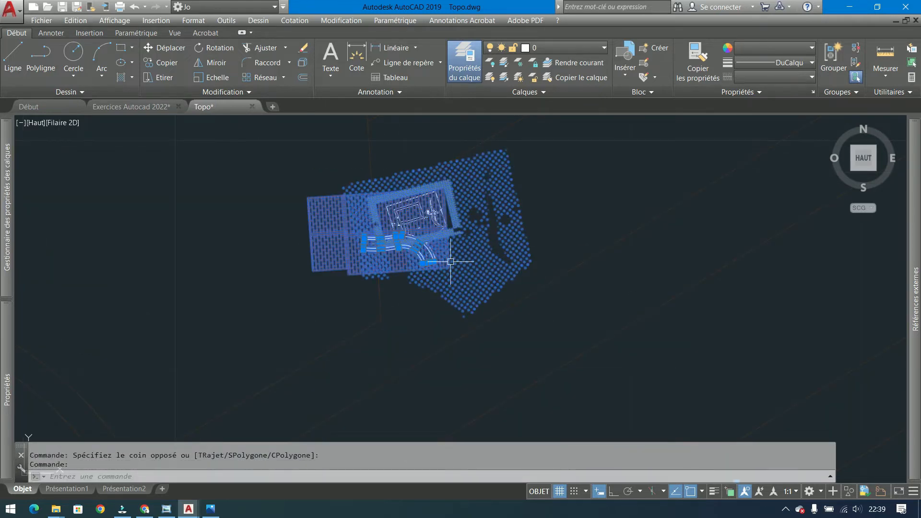
{"action": "left_click", "coordinate": [573, 191]}
{"action": "left_click", "coordinate": [453, 220]}
{"action": "left_click", "coordinate": [527, 193]}
{"action": "left_click", "coordinate": [377, 249]}
{"action": "scroll", "coordinate": [477, 257], "scroll_direction": "down", "scroll_amount": 10}
{"action": "scroll", "coordinate": [541, 238], "scroll_direction": "down", "scroll_amount": 2}
{"action": "left_click", "coordinate": [585, 246], "text": "shift"}
{"action": "left_click", "coordinate": [544, 281], "text": "shift"}
{"action": "left_click", "coordinate": [169, 52]}
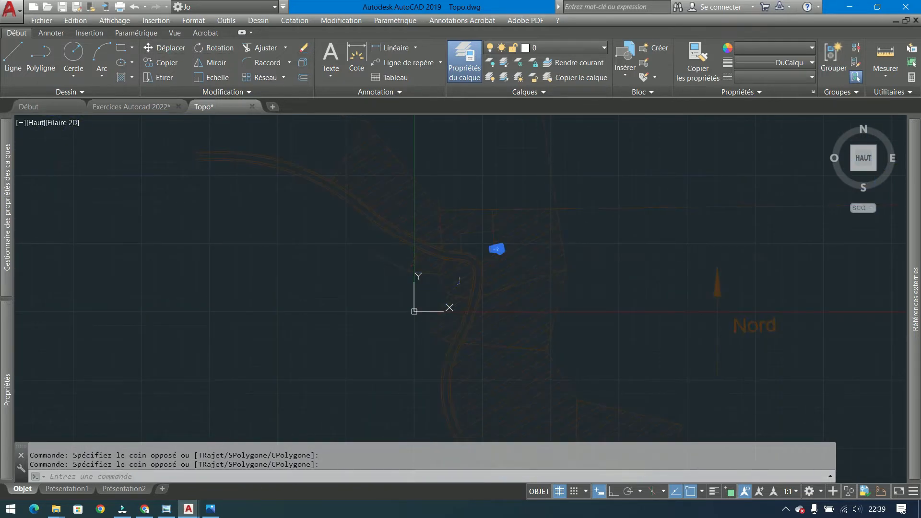
{"action": "scroll", "coordinate": [446, 225], "scroll_direction": "up", "scroll_amount": 5}
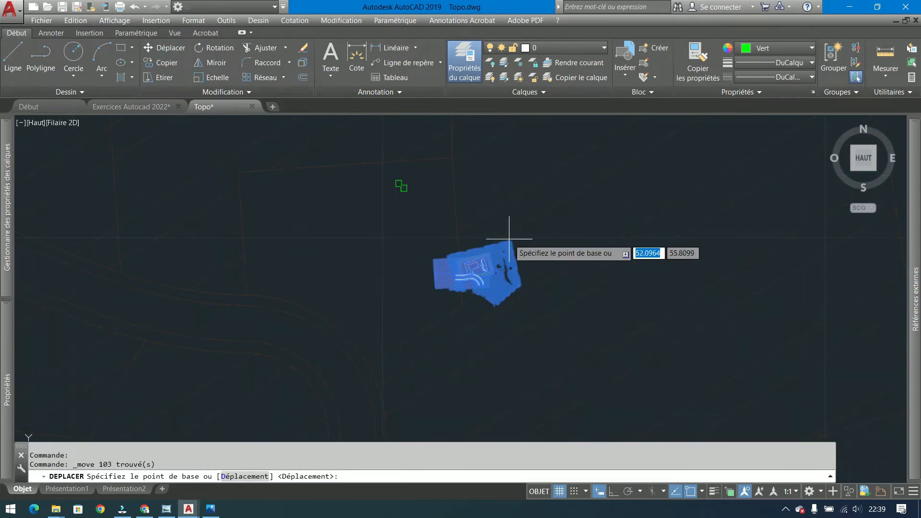
{"action": "scroll", "coordinate": [499, 245], "scroll_direction": "up", "scroll_amount": 5}
{"action": "left_click", "coordinate": [480, 230]}
{"action": "scroll", "coordinate": [504, 239], "scroll_direction": "down", "scroll_amount": 5}
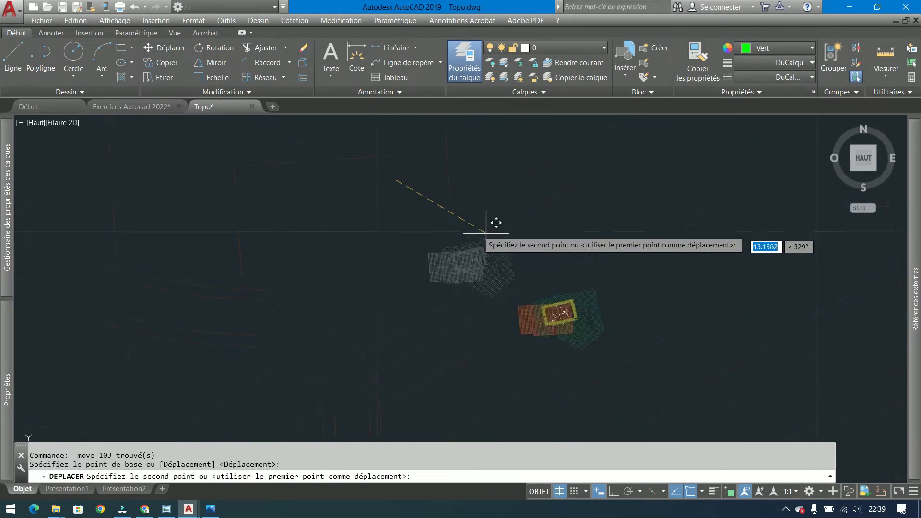
{"action": "left_click", "coordinate": [280, 127]}
{"action": "scroll", "coordinate": [351, 226], "scroll_direction": "down", "scroll_amount": 6}
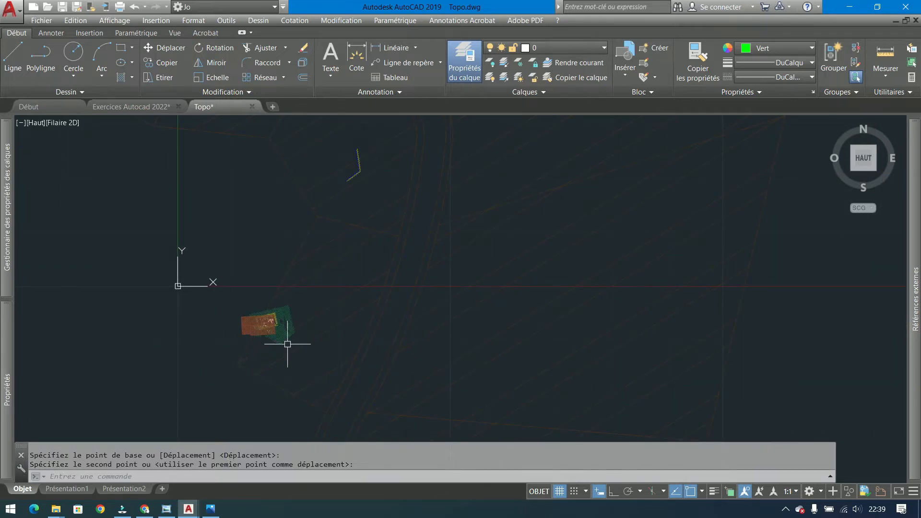
{"action": "scroll", "coordinate": [271, 329], "scroll_direction": "up", "scroll_amount": 6}
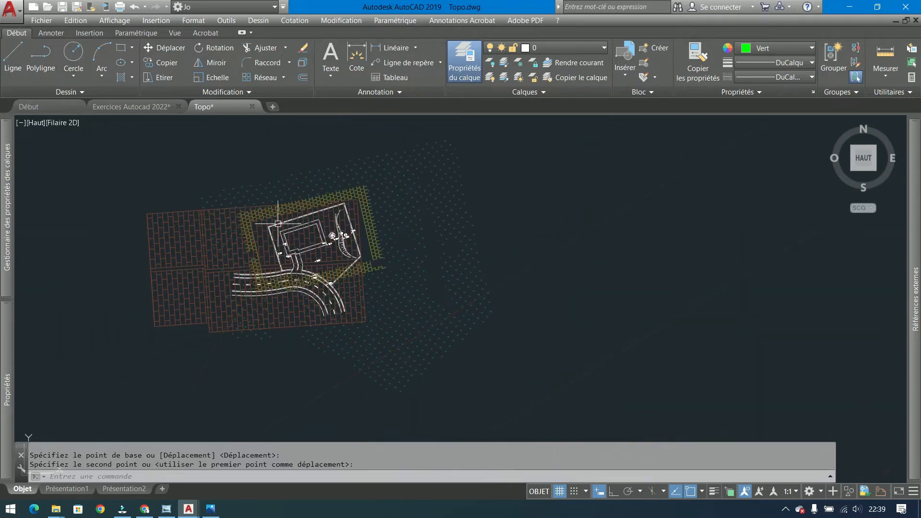
{"action": "scroll", "coordinate": [347, 312], "scroll_direction": "down", "scroll_amount": 8}
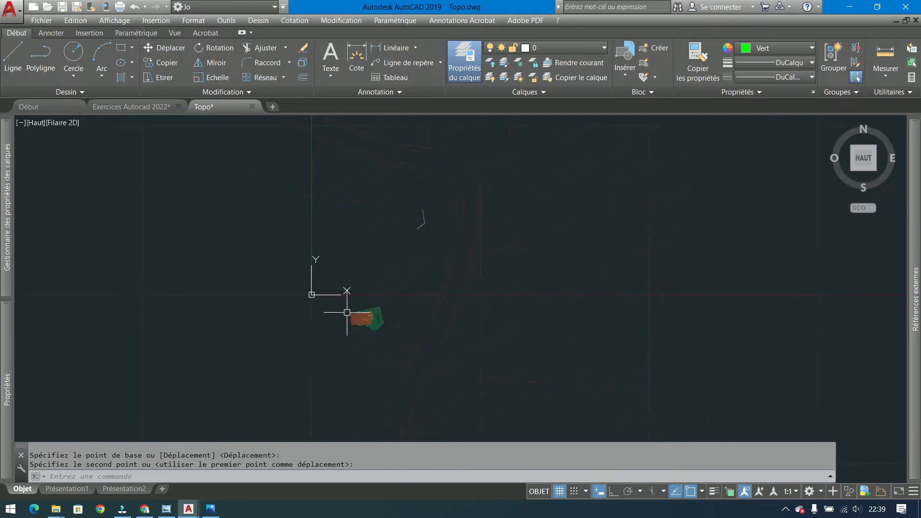
Close the Topo and Exercices Autocad 2022 drawings without saving their changes.
{"action": "left_click", "coordinate": [252, 106]}
{"action": "left_click", "coordinate": [480, 283]}
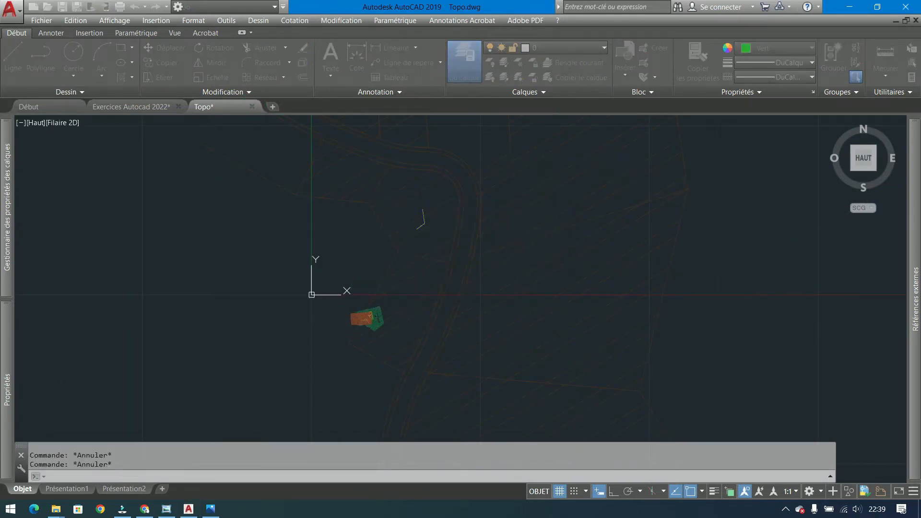
{"action": "left_click", "coordinate": [178, 106]}
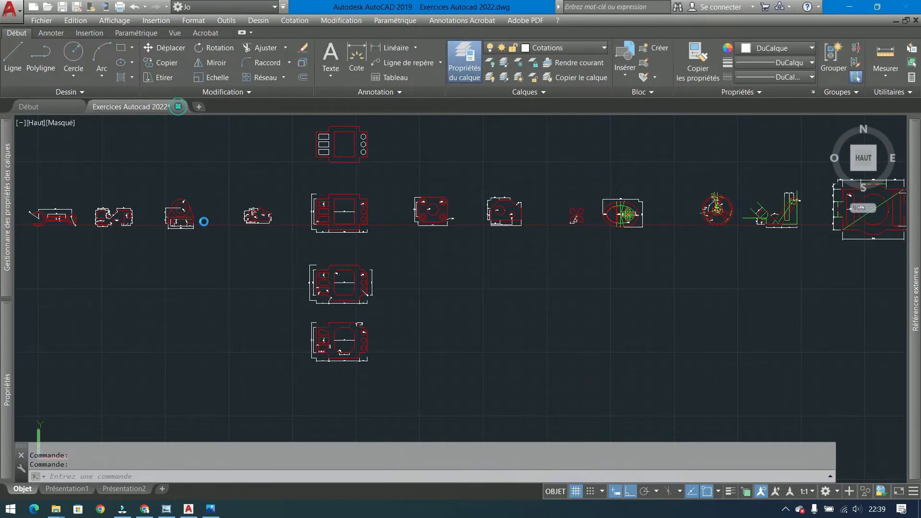
{"action": "left_click", "coordinate": [493, 286]}
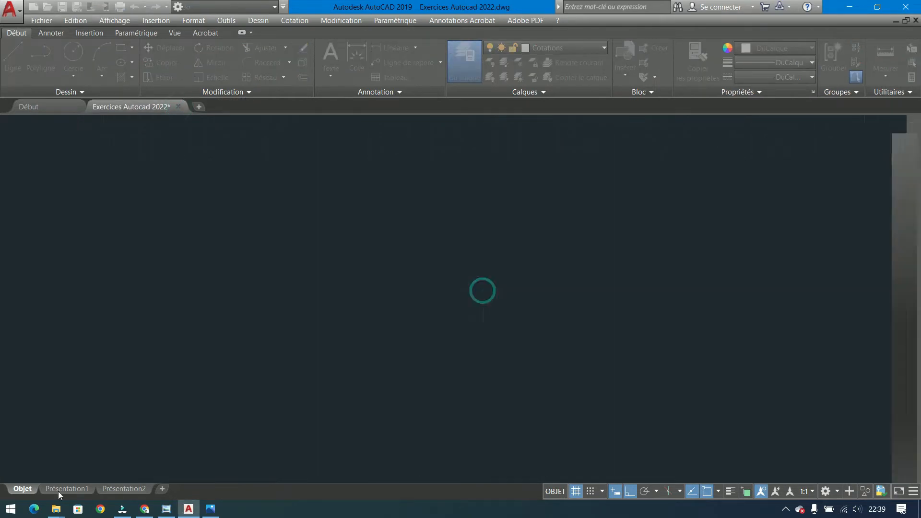
Switch to File Explorer and open Topo 2.dwg from the DWG folder.
{"action": "mouse_move", "coordinate": [54, 511]}
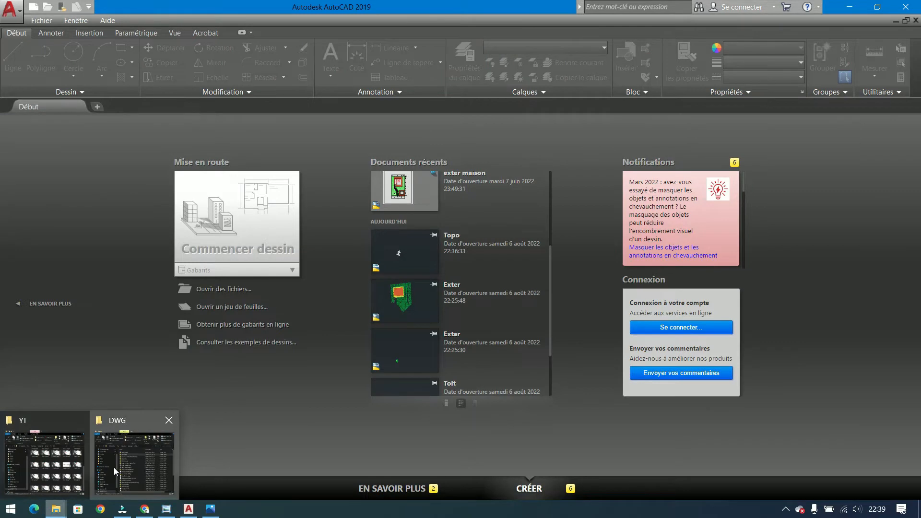
{"action": "left_click", "coordinate": [113, 467]}
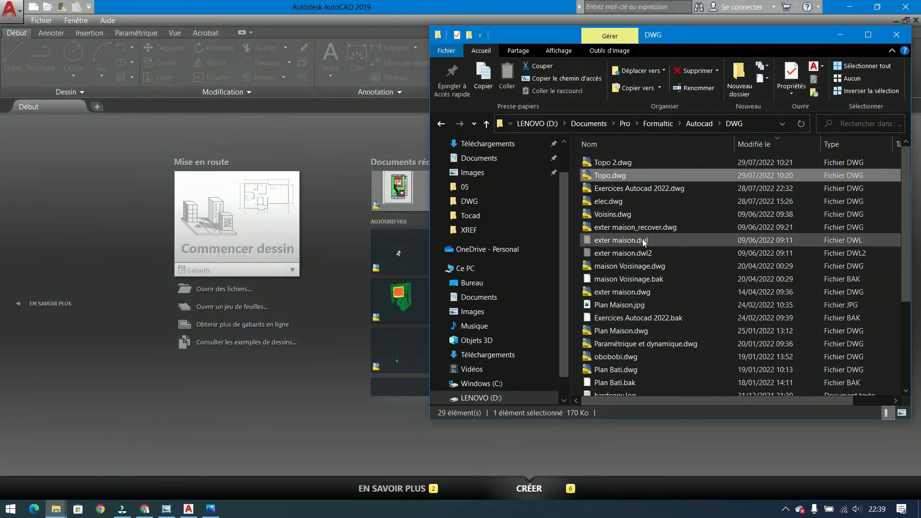
{"action": "double_click", "coordinate": [615, 163]}
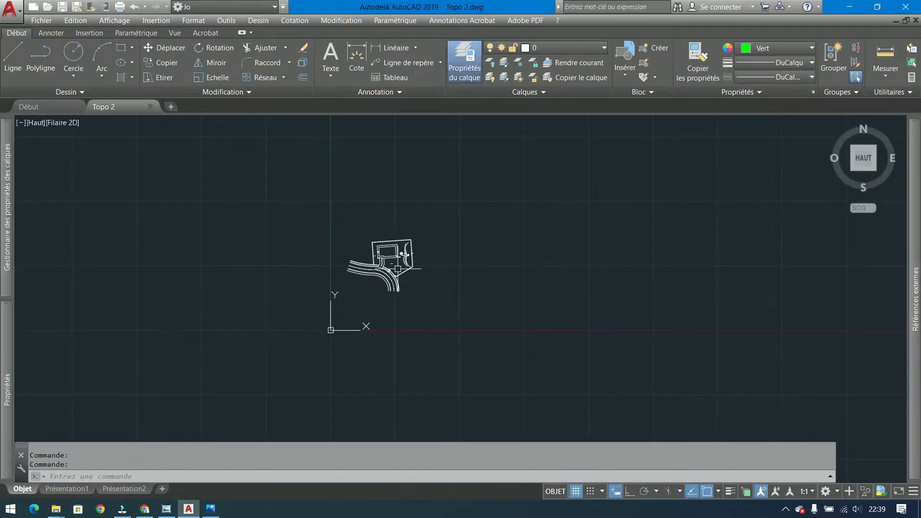
Attach cadastre.dwg from the DWG folder to Topo 2 at scale 1.00 and insertion point 0.00, 0.00, 0.00.
{"action": "mouse_move", "coordinate": [915, 297]}
{"action": "left_click", "coordinate": [698, 133]}
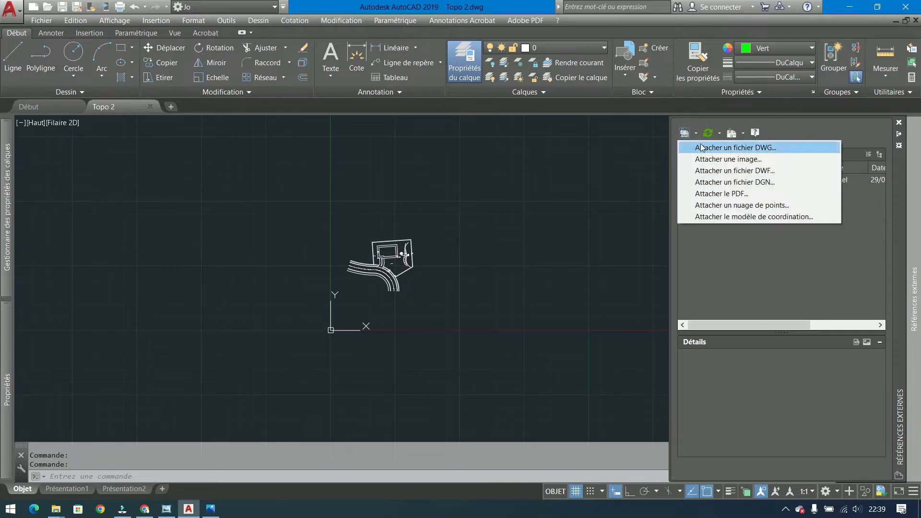
{"action": "left_click", "coordinate": [702, 148]}
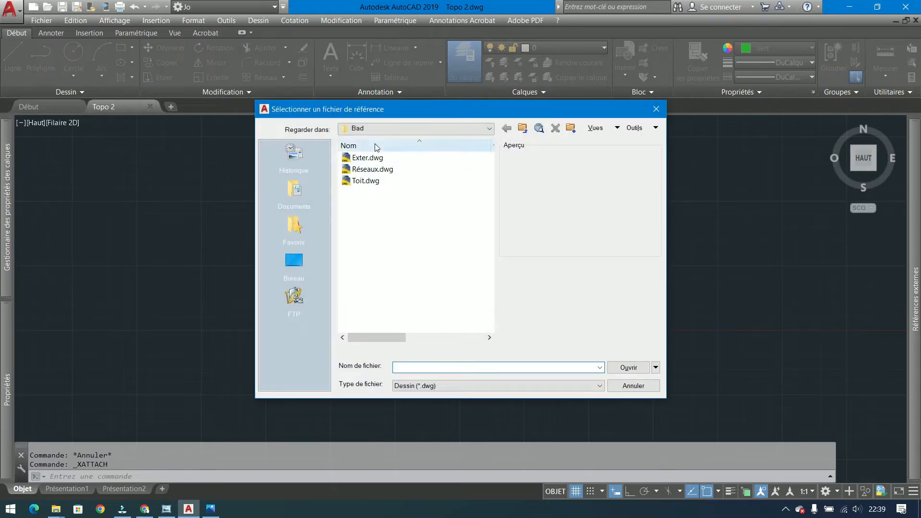
{"action": "left_click", "coordinate": [523, 129]}
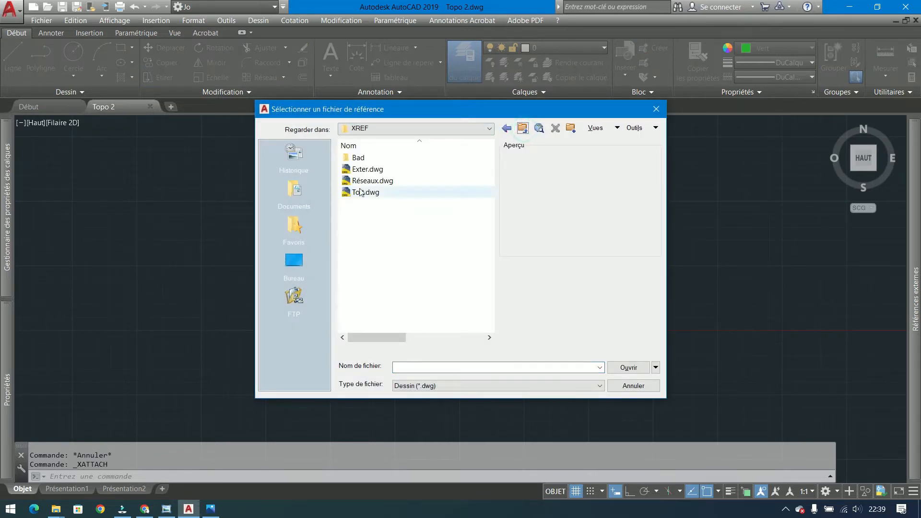
{"action": "left_click", "coordinate": [523, 129]}
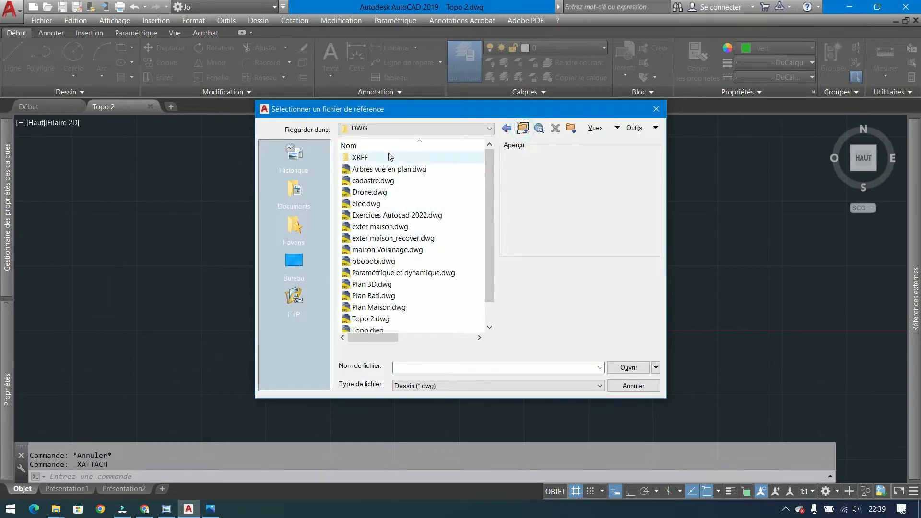
{"action": "left_click", "coordinate": [370, 181]}
{"action": "left_click", "coordinate": [618, 367]}
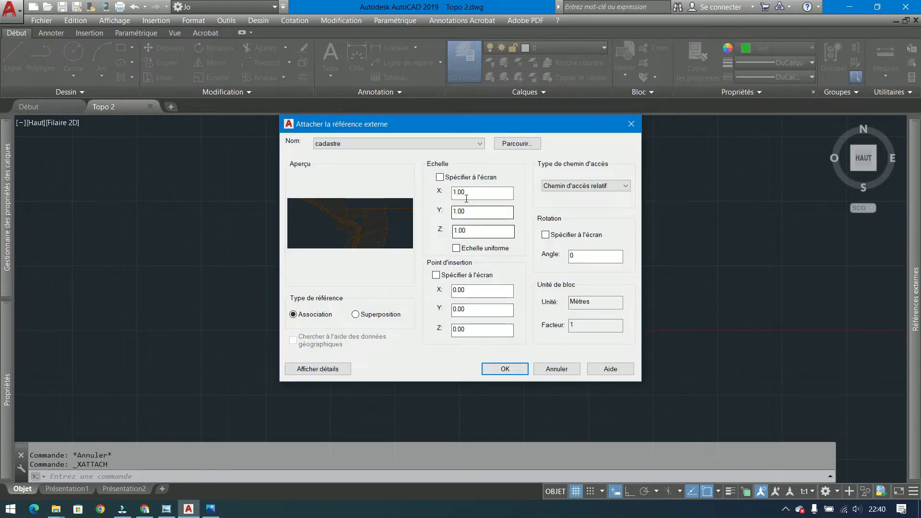
{"action": "left_click", "coordinate": [505, 369]}
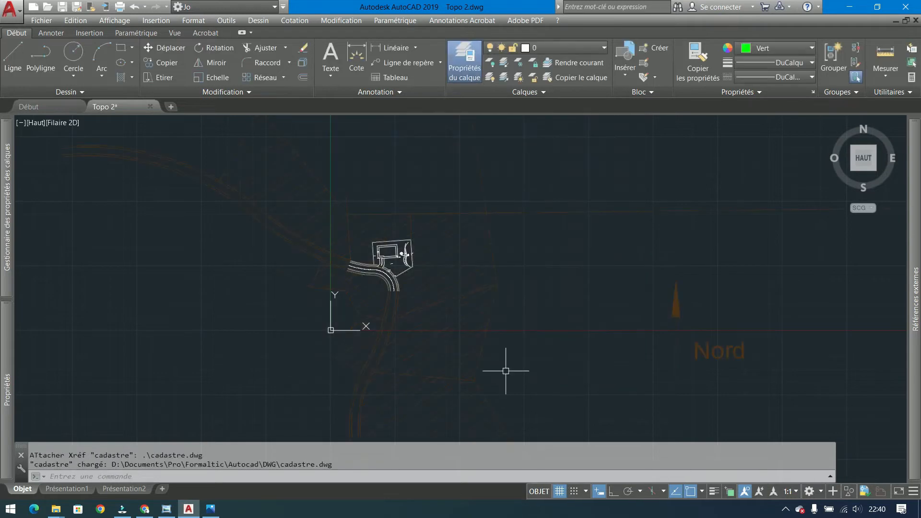
Attach Exter.dwg from the XREF folder to Topo 2 at scale 1.00 and insertion point 0.00, 0.00, 0.00.
{"action": "mouse_move", "coordinate": [917, 317]}
{"action": "left_click", "coordinate": [696, 133]}
{"action": "left_click", "coordinate": [706, 146]}
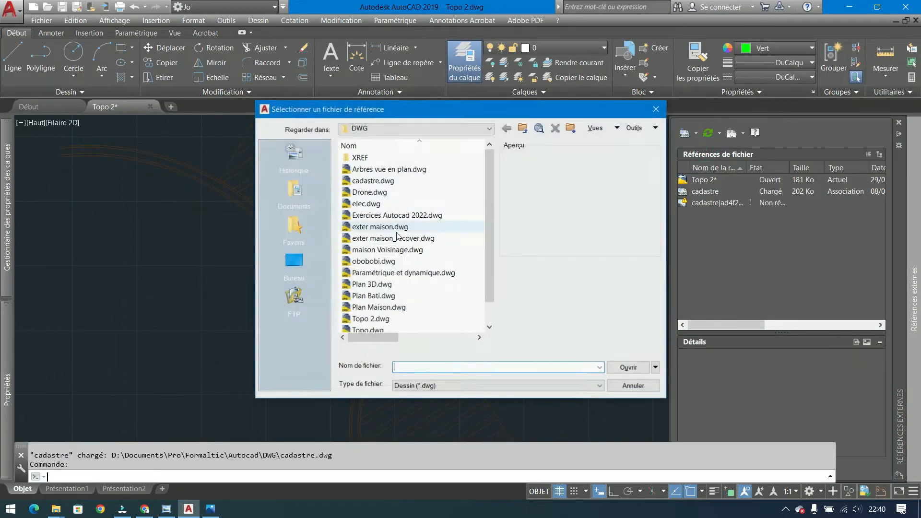
{"action": "double_click", "coordinate": [365, 156]}
{"action": "left_click", "coordinate": [368, 170]}
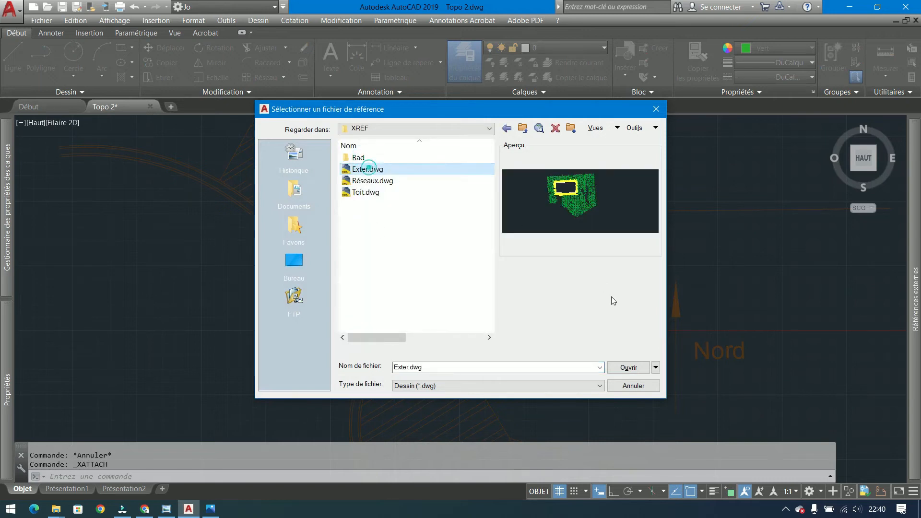
{"action": "left_click", "coordinate": [621, 367]}
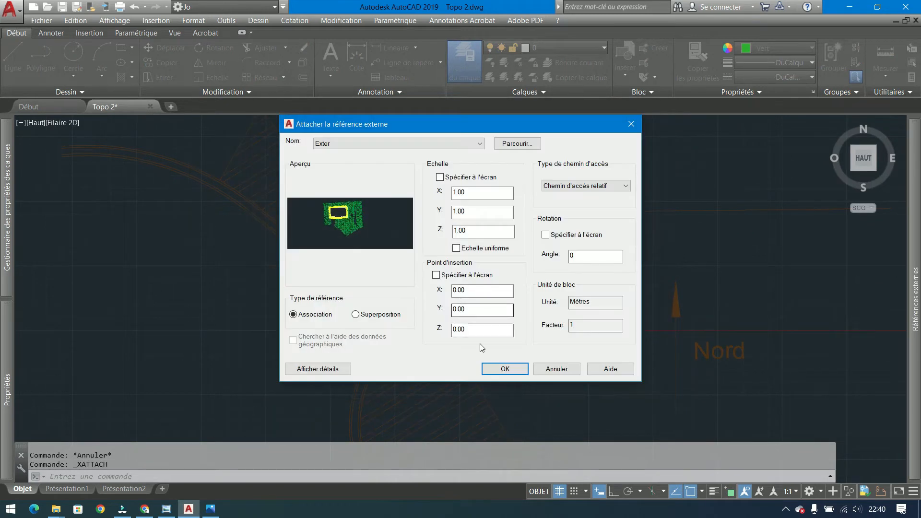
{"action": "left_click", "coordinate": [506, 370]}
{"action": "left_click", "coordinate": [504, 366]}
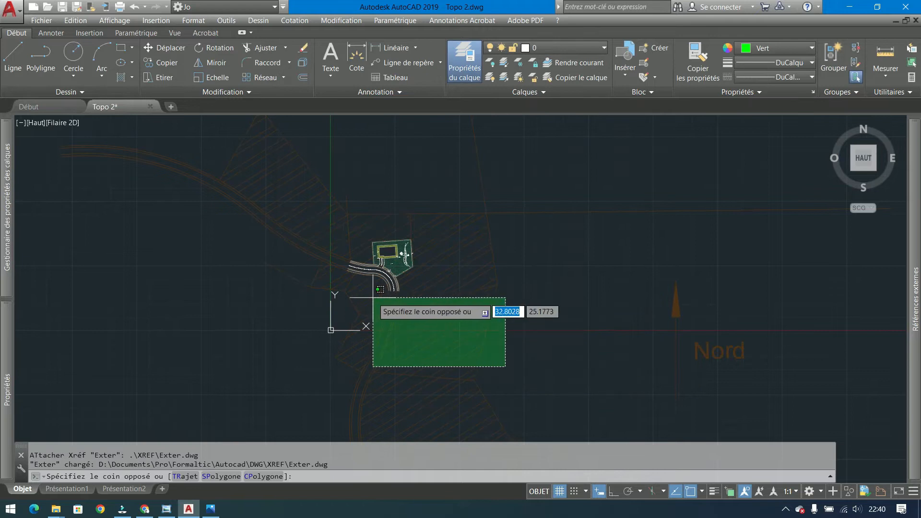
Attach Toit.dwg from the XREF folder to Topo 2 at scale 1.00 and insertion point 0.00, 0.00, 0.00.
{"action": "mouse_move", "coordinate": [916, 298]}
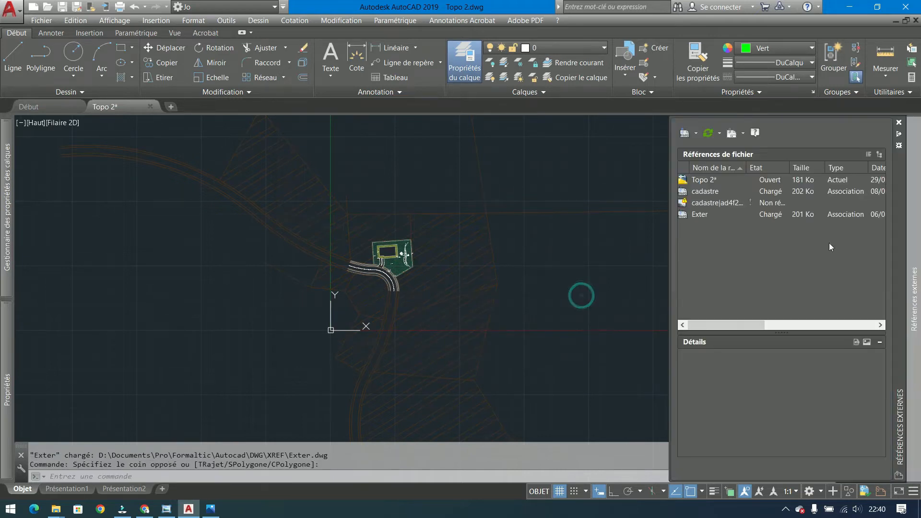
{"action": "left_click", "coordinate": [696, 134]}
{"action": "left_click", "coordinate": [703, 145]}
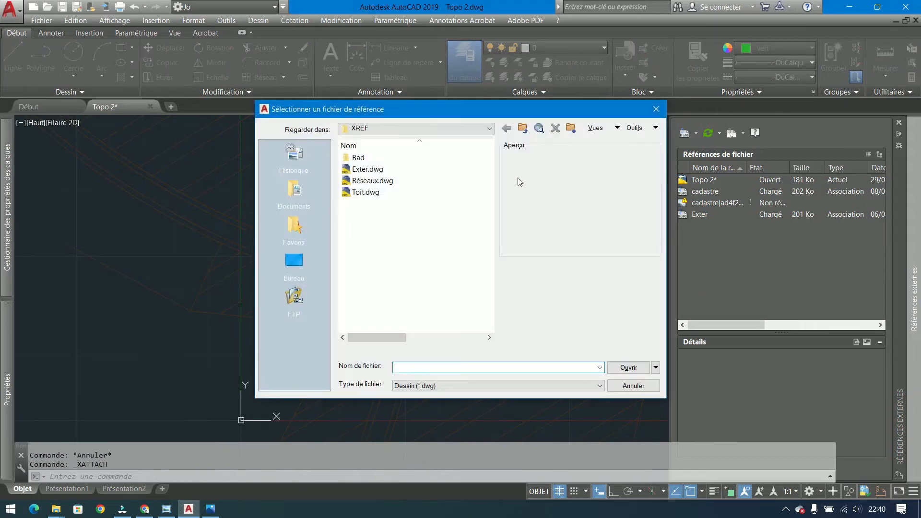
{"action": "left_click", "coordinate": [364, 193]}
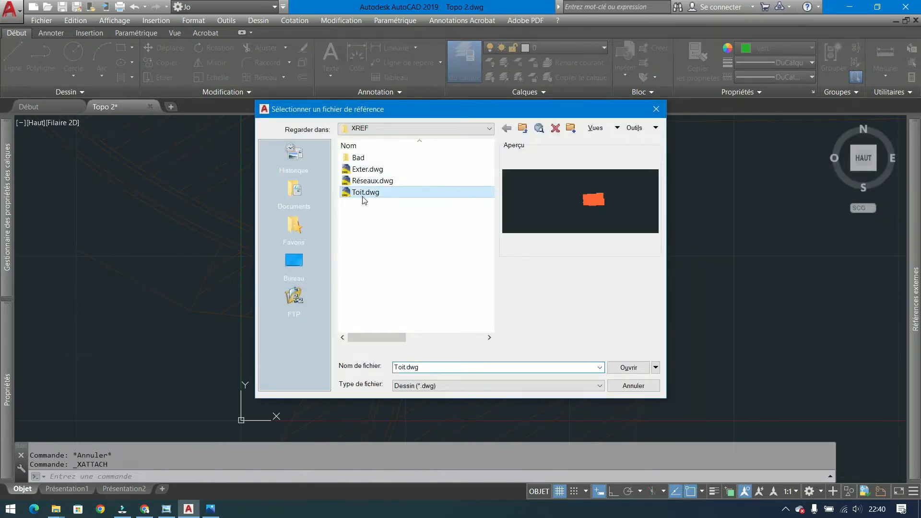
{"action": "left_click", "coordinate": [632, 370]}
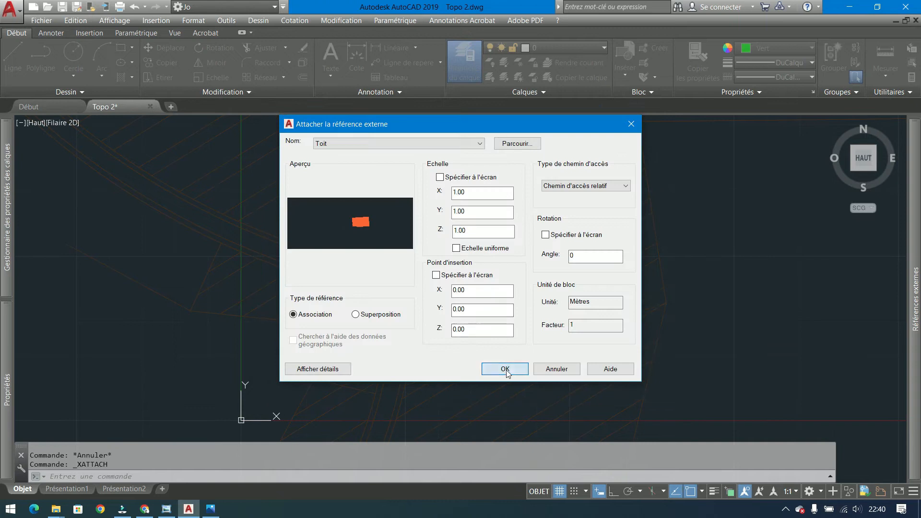
{"action": "left_click", "coordinate": [506, 370]}
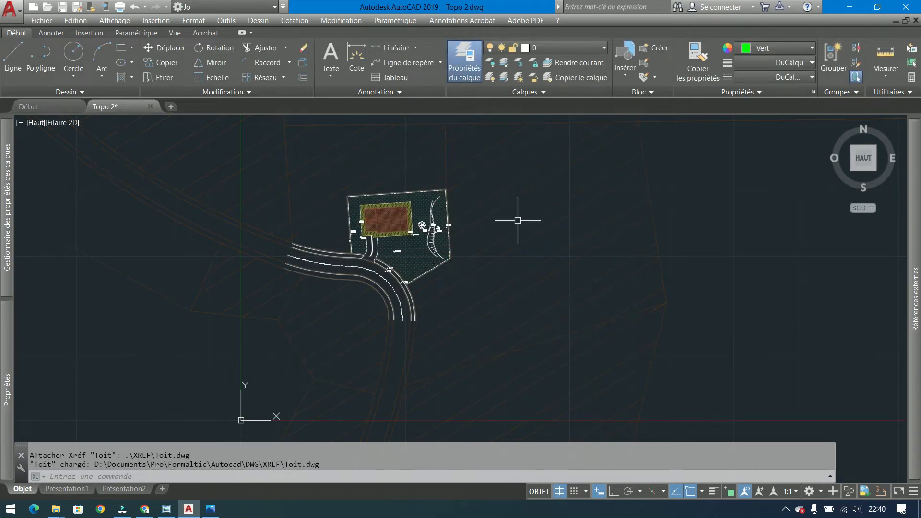
Examine how the Toit roof and the Exter paving and grass line up with the house, road and plot.
{"action": "scroll", "coordinate": [458, 244], "scroll_direction": "up", "scroll_amount": 5}
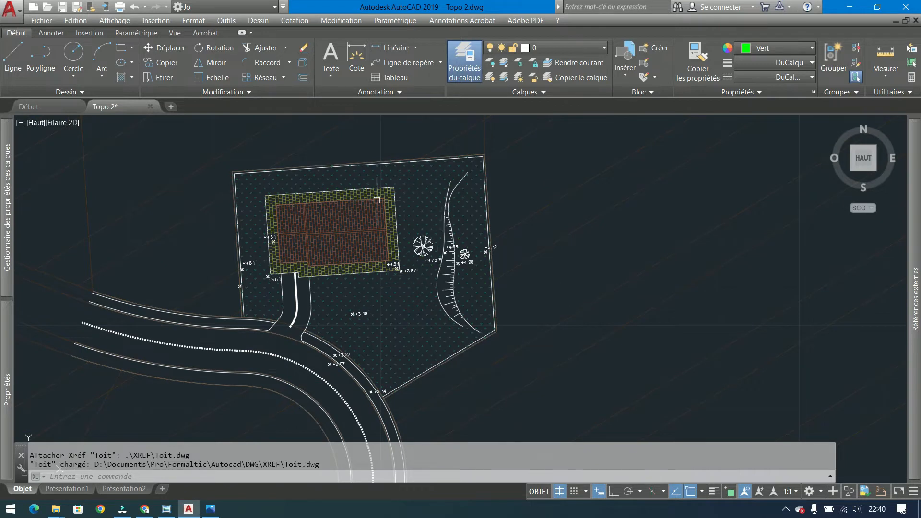
{"action": "mouse_move", "coordinate": [251, 355]}
{"action": "middle_mouse_down"}
{"action": "mouse_move", "coordinate": [401, 182]}
{"action": "mouse_move", "coordinate": [243, 338]}
{"action": "middle_mouse_up"}
{"action": "scroll", "coordinate": [350, 271], "scroll_direction": "down", "scroll_amount": 8}
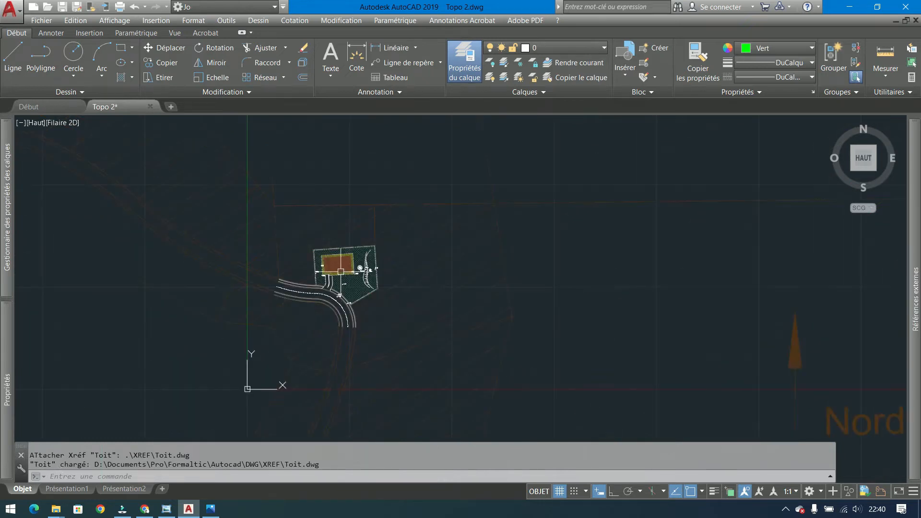
{"action": "scroll", "coordinate": [331, 290], "scroll_direction": "up", "scroll_amount": 4}
{"action": "middle_click_drag", "start_coordinate": [407, 206], "coordinate": [393, 239]}
{"action": "scroll", "coordinate": [393, 240], "scroll_direction": "up", "scroll_amount": 4}
{"action": "scroll", "coordinate": [460, 276], "scroll_direction": "up", "scroll_amount": 2}
{"action": "middle_click_drag", "start_coordinate": [460, 278], "coordinate": [406, 294]}
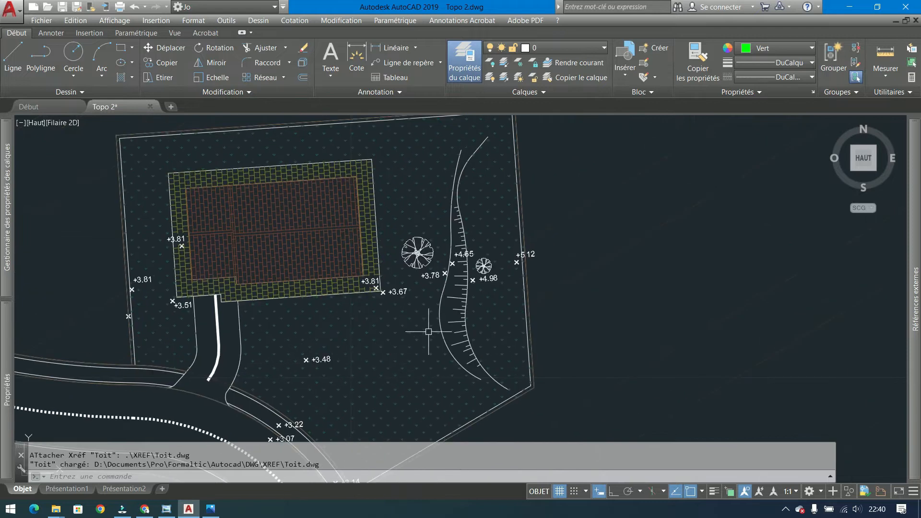
{"action": "left_click", "coordinate": [401, 323]}
{"action": "left_click", "coordinate": [365, 351]}
{"action": "key", "text": "Escape"}
{"action": "left_click", "coordinate": [366, 350]}
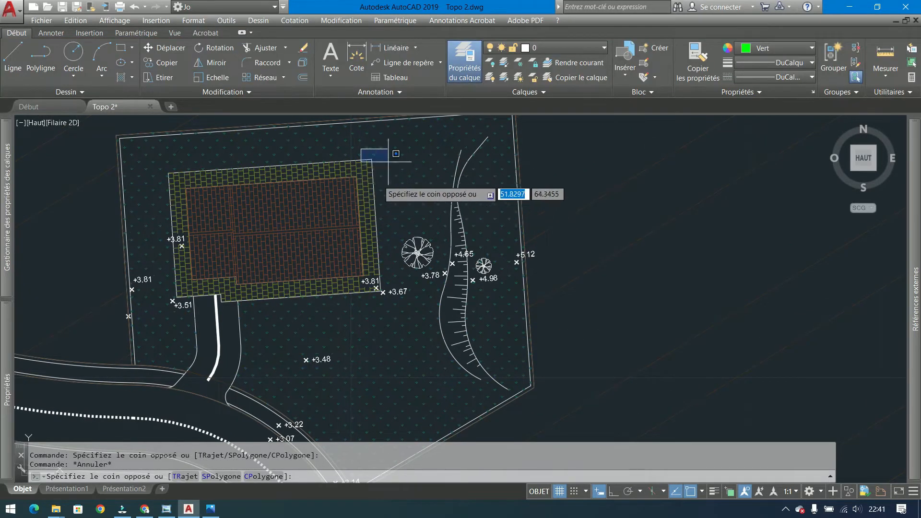
{"action": "left_click", "coordinate": [370, 152]}
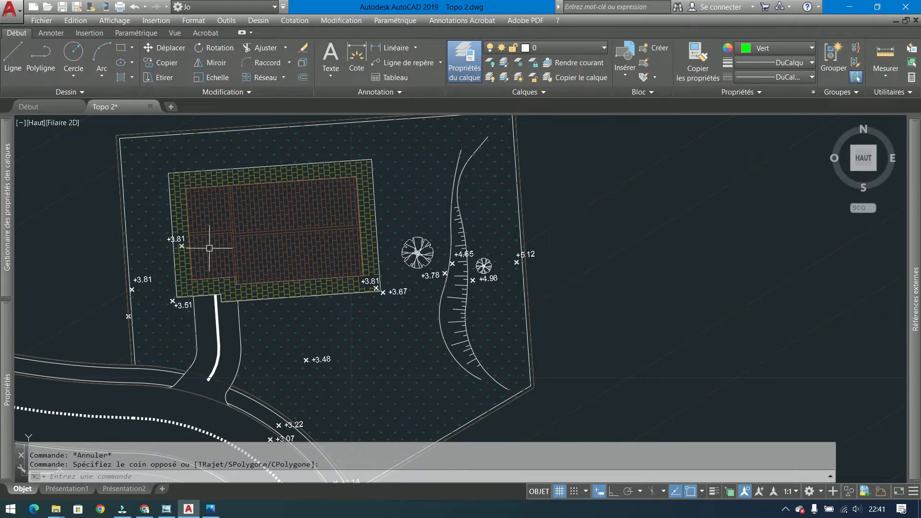
{"action": "scroll", "coordinate": [373, 159], "scroll_direction": "up", "scroll_amount": 5}
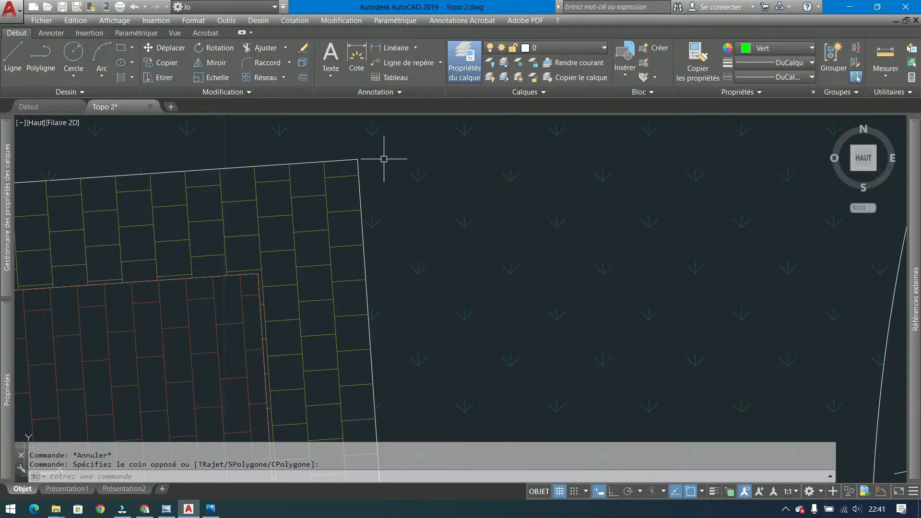
{"action": "scroll", "coordinate": [384, 159], "scroll_direction": "down", "scroll_amount": 8}
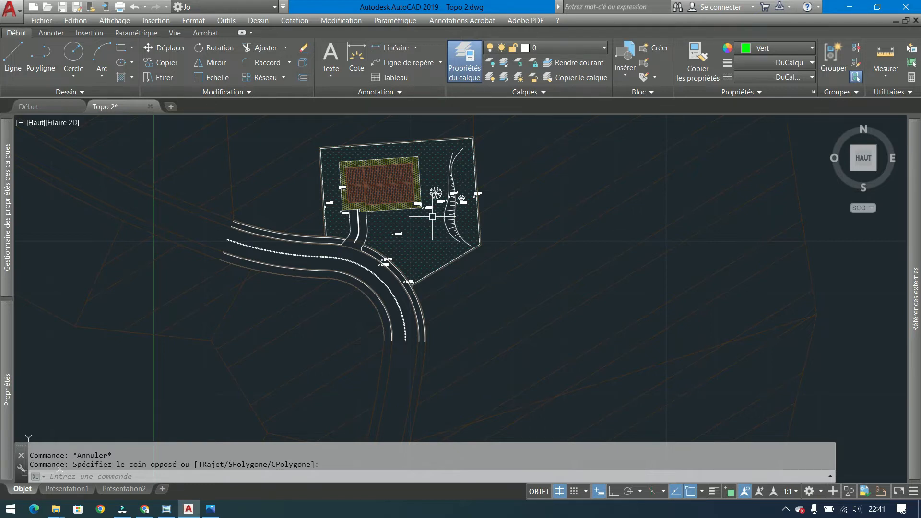
Compare the cadastre boundary with the plot outline at the plot's northwest corner by selecting both, and clear the selection.
{"action": "scroll", "coordinate": [324, 151], "scroll_direction": "up", "scroll_amount": 5}
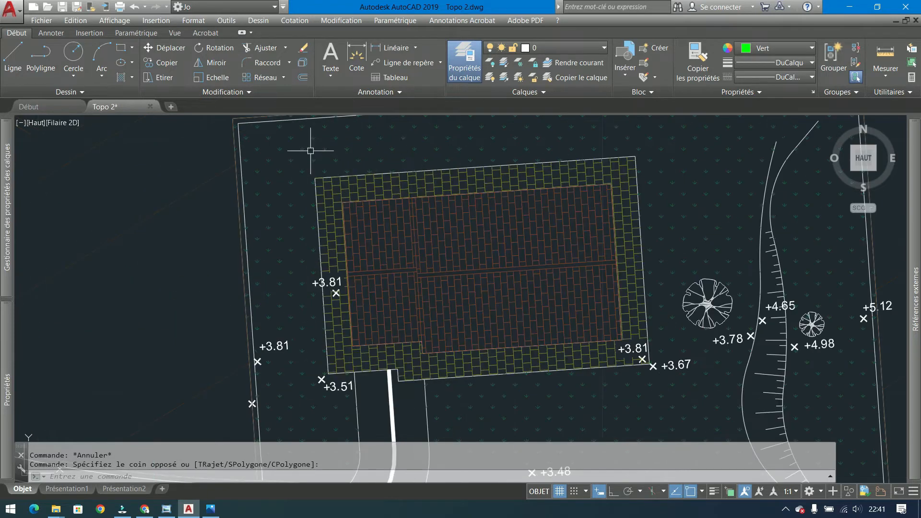
{"action": "scroll", "coordinate": [240, 183], "scroll_direction": "up", "scroll_amount": 4}
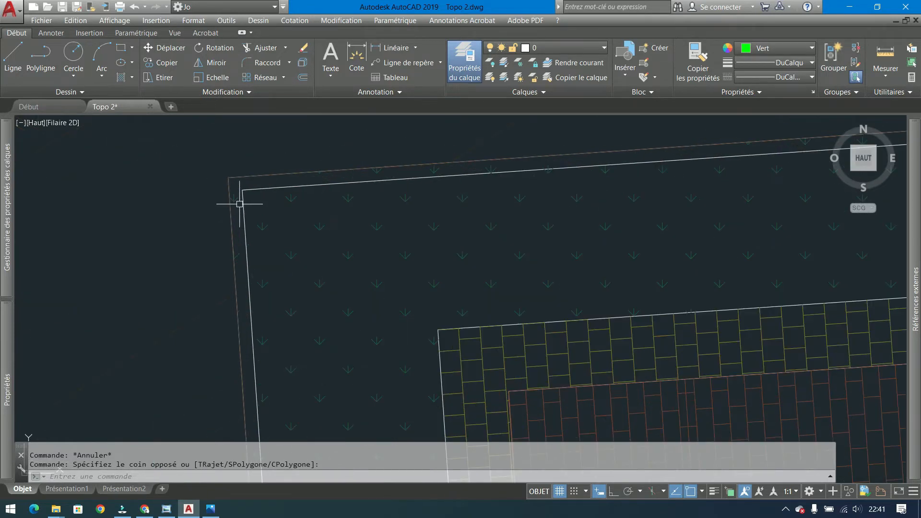
{"action": "left_click", "coordinate": [235, 161]}
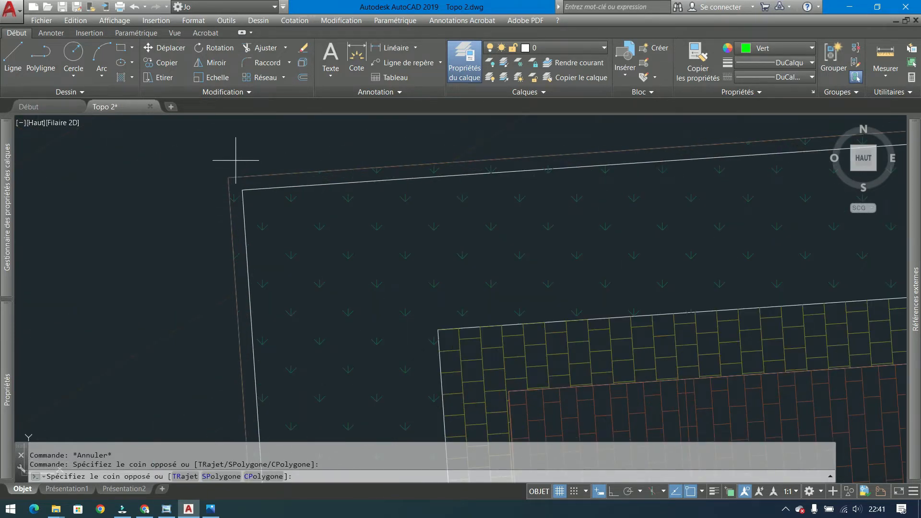
{"action": "left_click", "coordinate": [203, 184]}
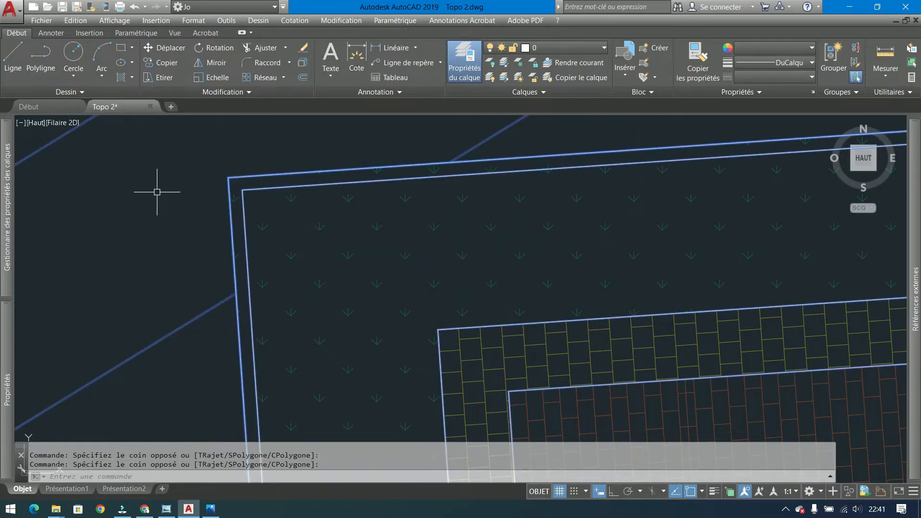
{"action": "key", "text": "Escape"}
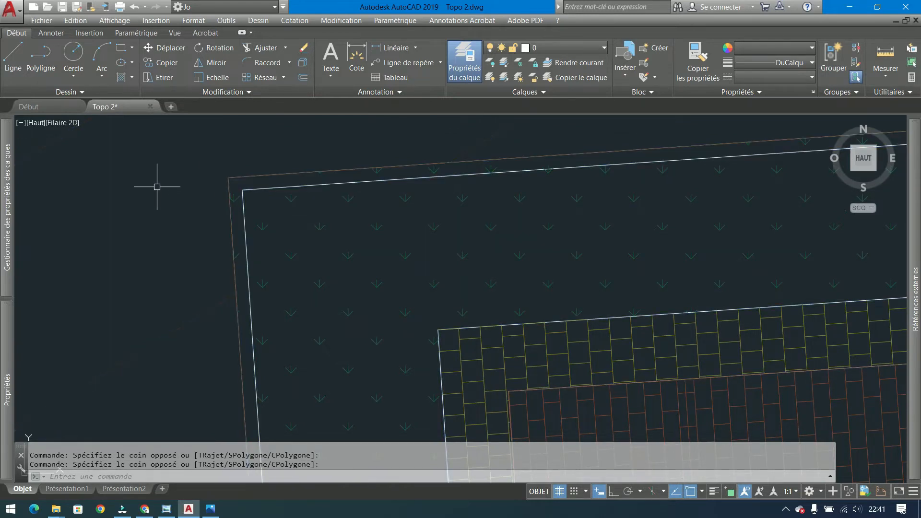
{"action": "scroll", "coordinate": [156, 187], "scroll_direction": "down", "scroll_amount": 5}
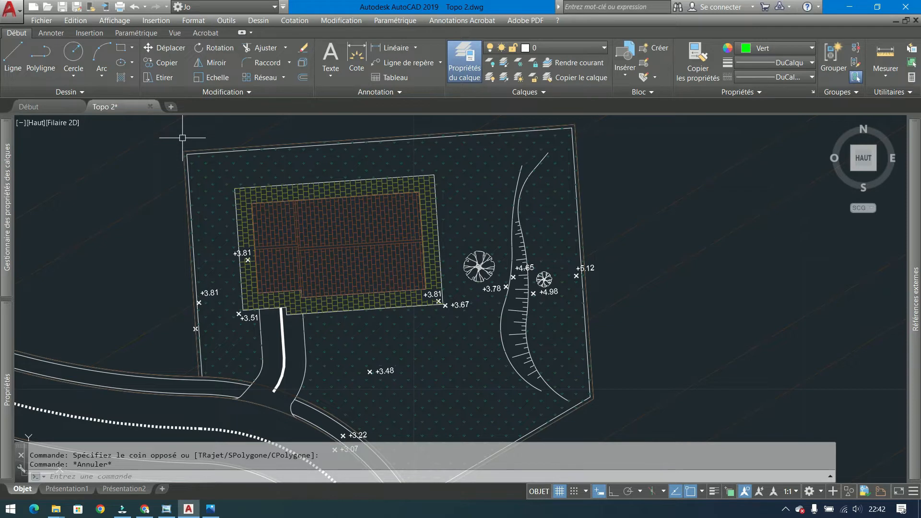
{"action": "scroll", "coordinate": [207, 177], "scroll_direction": "down", "scroll_amount": 4}
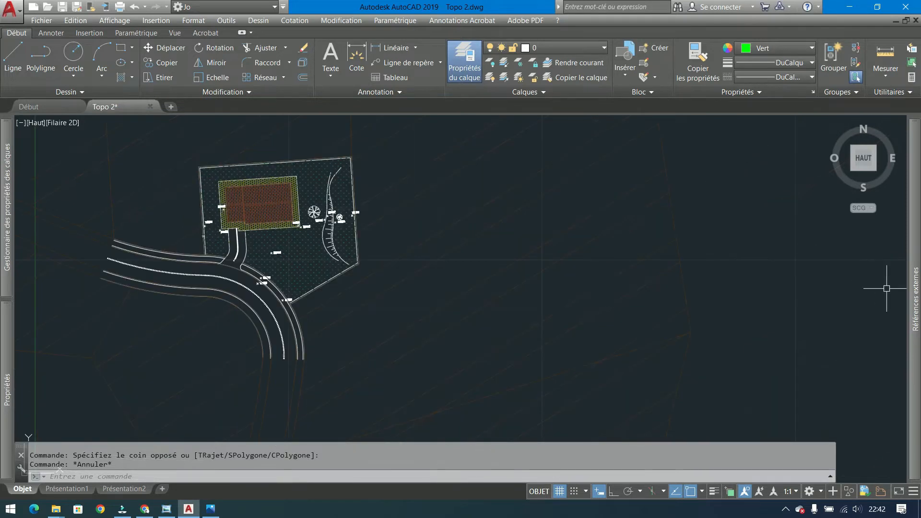
Select the cadastre reference to check its full extent and the reference commands offered for it, and clear the selection.
{"action": "mouse_move", "coordinate": [918, 278]}
{"action": "mouse_move", "coordinate": [224, 225]}
{"action": "scroll", "coordinate": [379, 259], "scroll_direction": "down", "scroll_amount": 4}
{"action": "left_click", "coordinate": [537, 214]}
{"action": "left_click", "coordinate": [448, 278]}
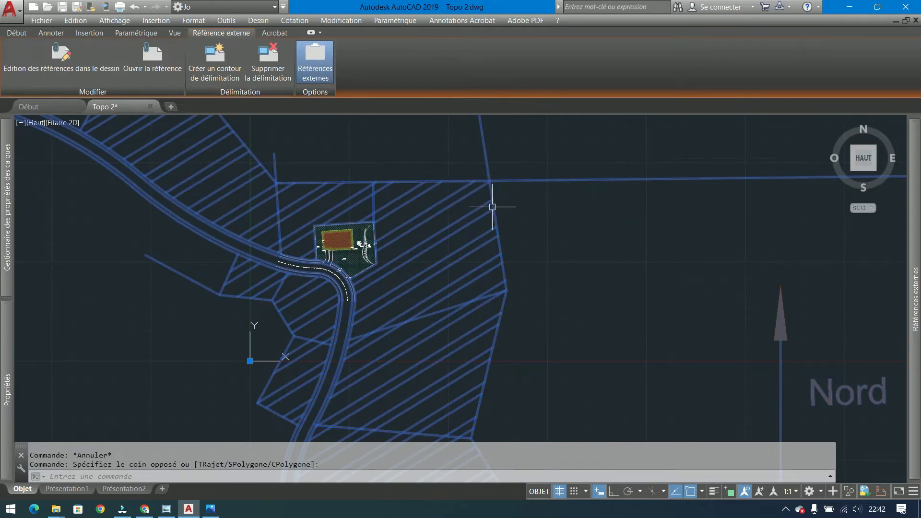
{"action": "scroll", "coordinate": [496, 240], "scroll_direction": "down", "scroll_amount": 5}
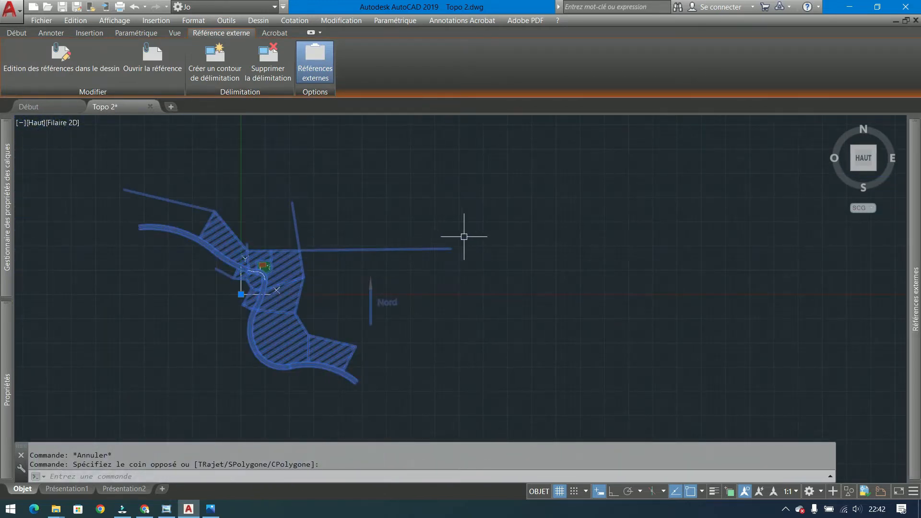
{"action": "scroll", "coordinate": [370, 272], "scroll_direction": "up", "scroll_amount": 2}
{"action": "scroll", "coordinate": [375, 270], "scroll_direction": "up", "scroll_amount": 2}
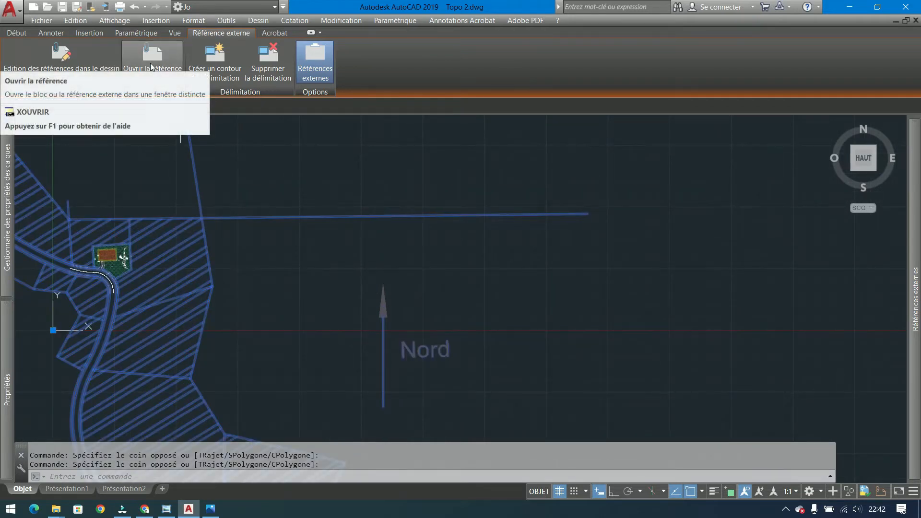
{"action": "key", "text": "Escape"}
{"action": "middle_click_drag", "start_coordinate": [109, 241], "coordinate": [313, 207]}
{"action": "scroll", "coordinate": [321, 223], "scroll_direction": "up", "scroll_amount": 8}
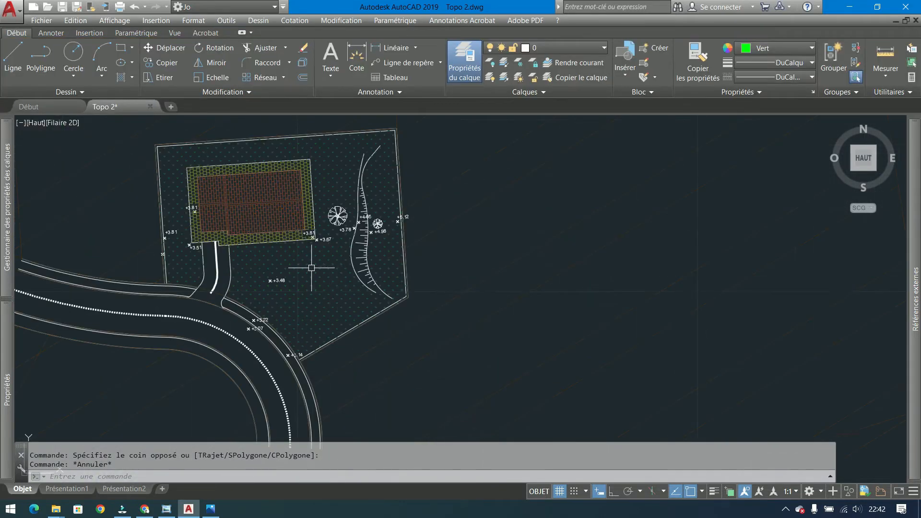
{"action": "middle_click_drag", "start_coordinate": [311, 268], "coordinate": [457, 266]}
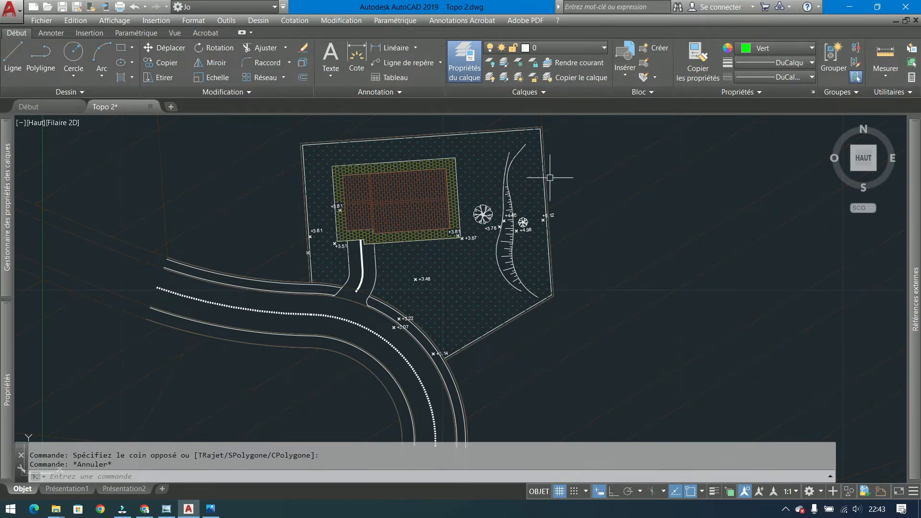
{"action": "mouse_move", "coordinate": [920, 269]}
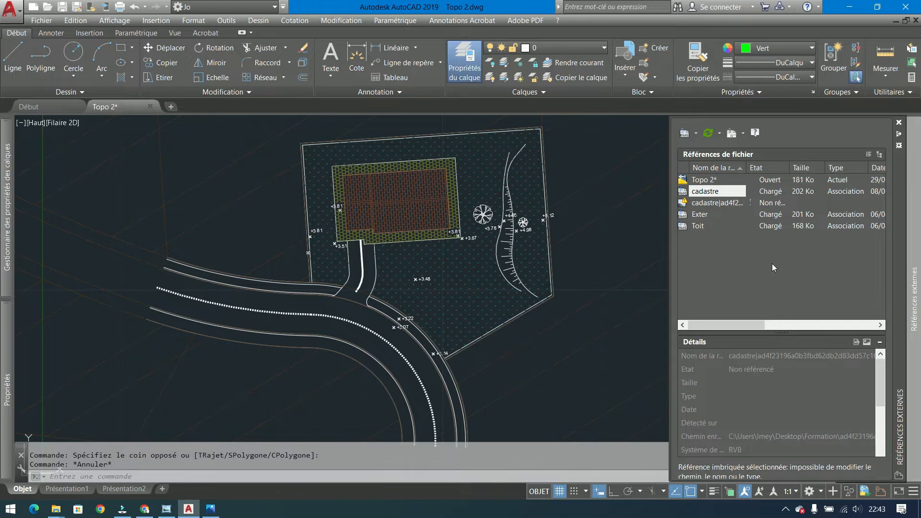
{"action": "left_click", "coordinate": [743, 249]}
{"action": "left_click", "coordinate": [696, 134]}
{"action": "left_click", "coordinate": [714, 149]}
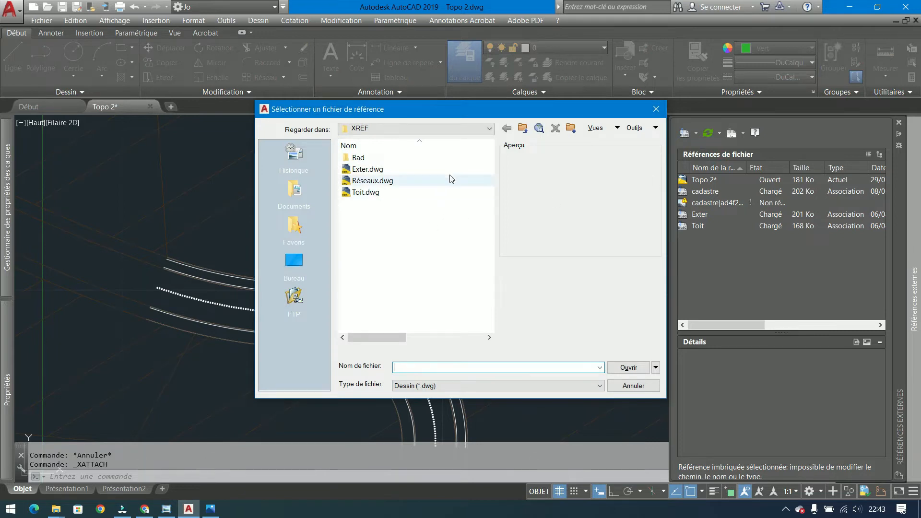
{"action": "left_click", "coordinate": [486, 133]}
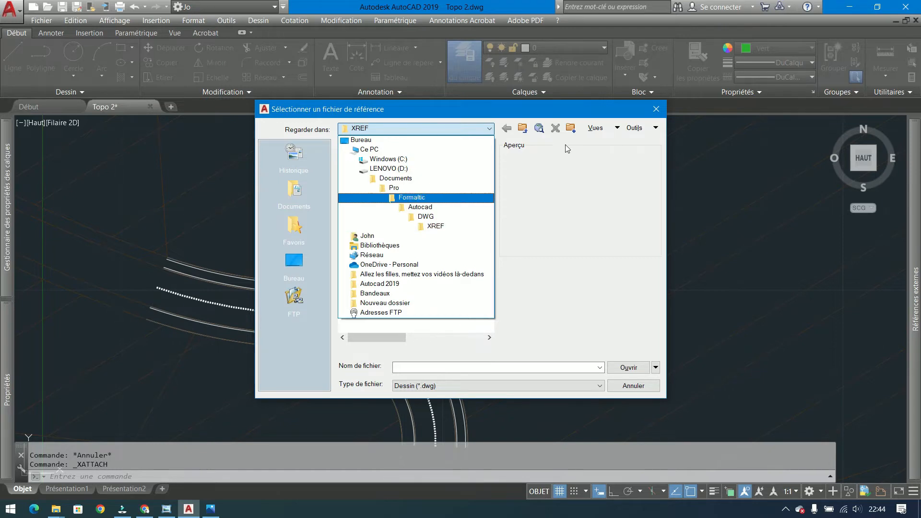
{"action": "left_click", "coordinate": [656, 109]}
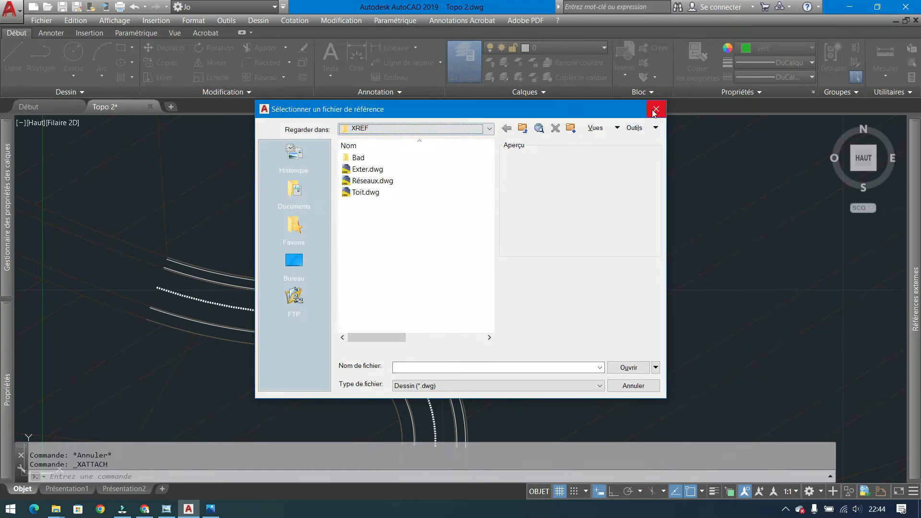
{"action": "left_click", "coordinate": [656, 109]}
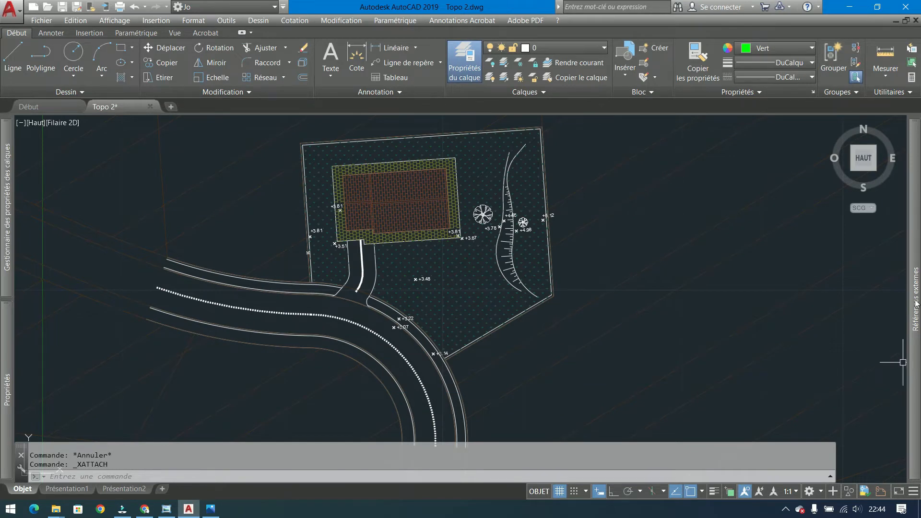
Check how a new path is chosen for the Exter reference by browsing up to the DWG folder, and cancel.
{"action": "mouse_move", "coordinate": [915, 300]}
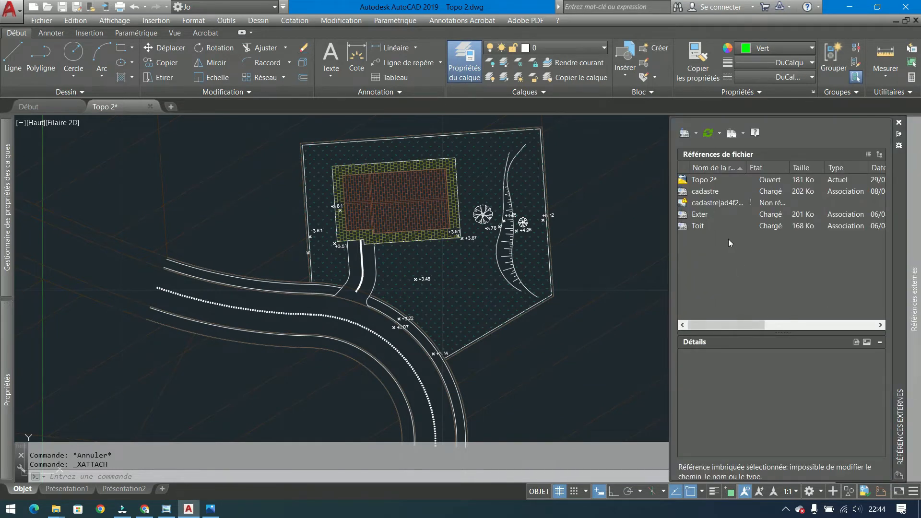
{"action": "right_click", "coordinate": [708, 215]}
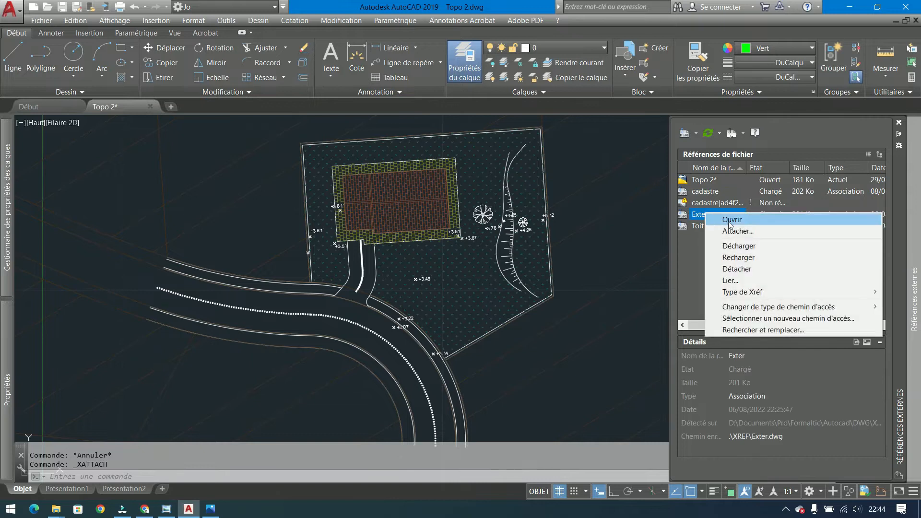
{"action": "left_click", "coordinate": [824, 318]}
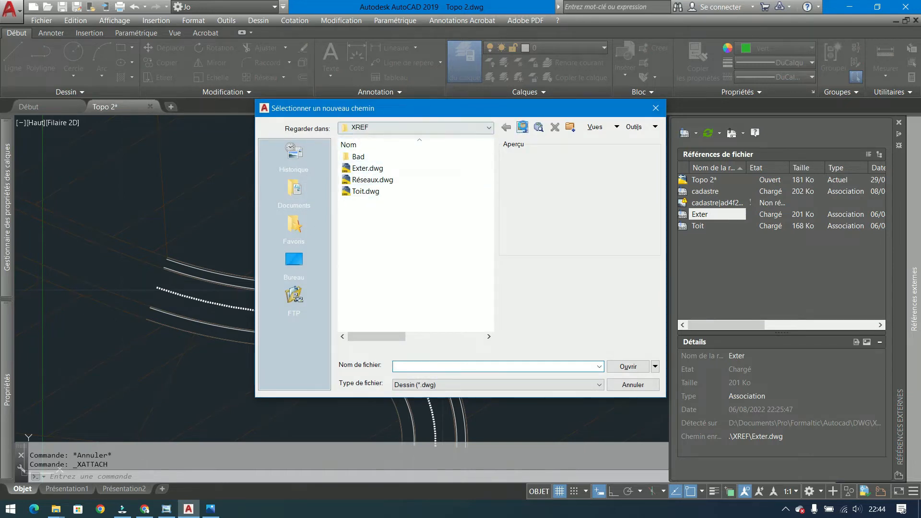
{"action": "left_click", "coordinate": [522, 127]}
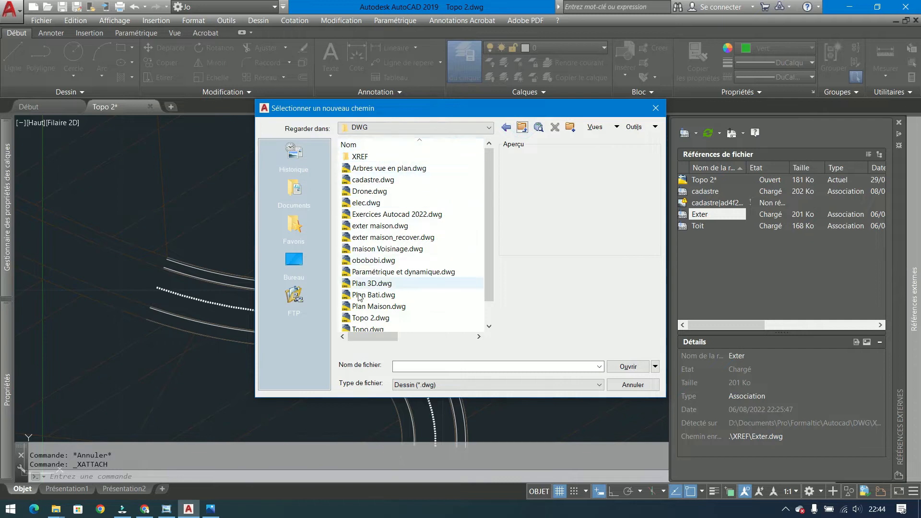
{"action": "left_click", "coordinate": [656, 109]}
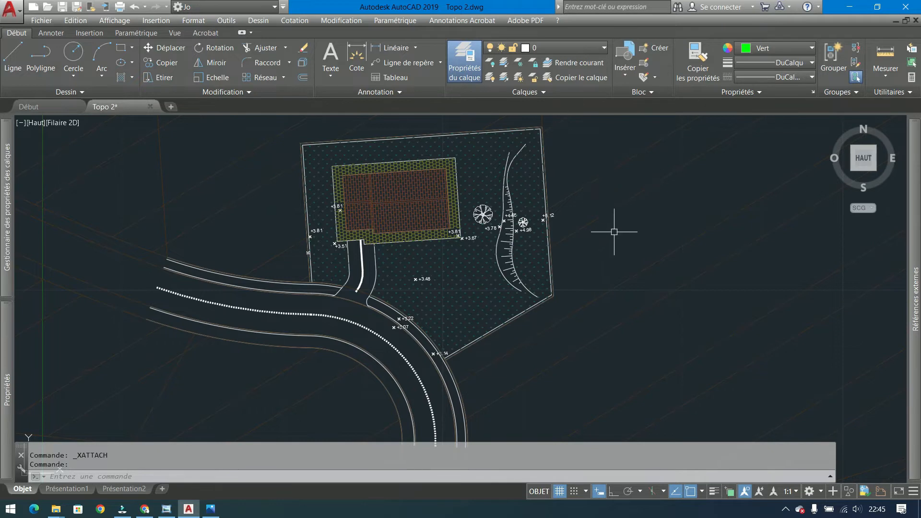
Start attaching a PDF underlay to Topo 2 and choose Exercice 25.pdf from the Autocad Exo JPEG folder.
{"action": "scroll", "coordinate": [464, 284], "scroll_direction": "down", "scroll_amount": 3}
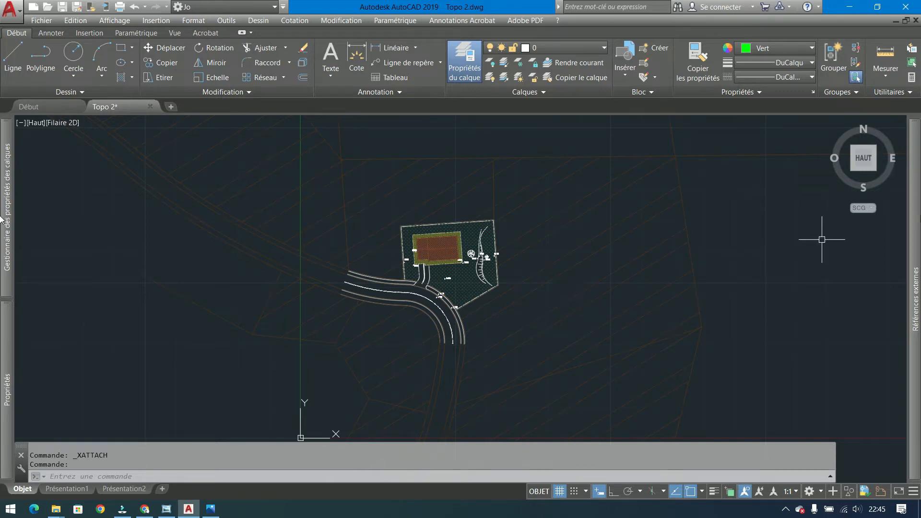
{"action": "mouse_move", "coordinate": [915, 235]}
{"action": "left_click", "coordinate": [696, 133]}
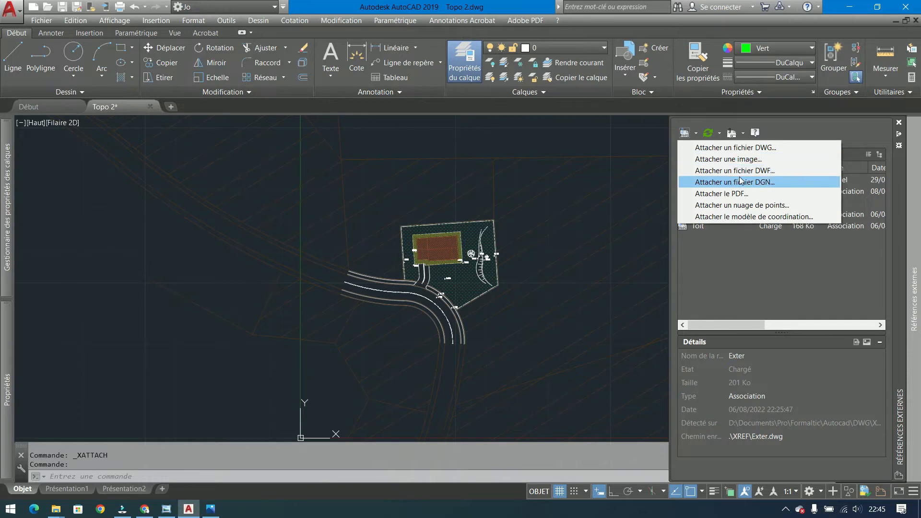
{"action": "left_click", "coordinate": [765, 193]}
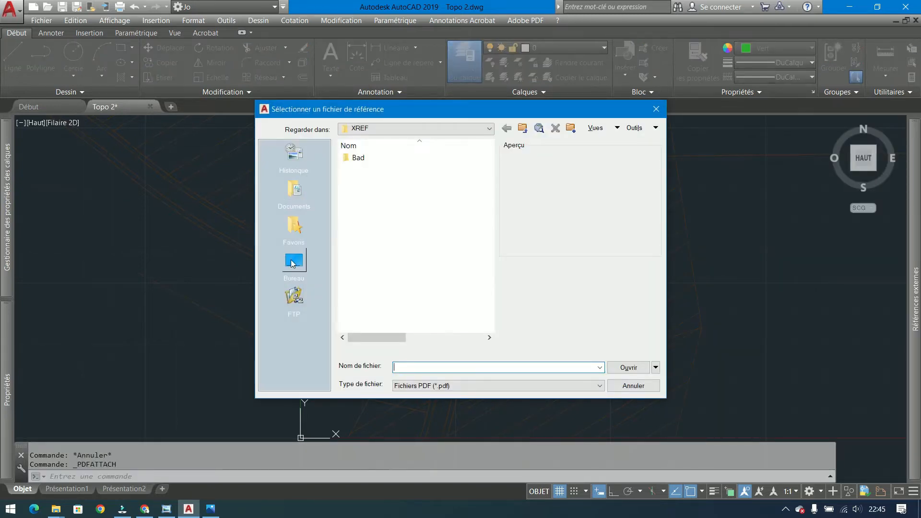
{"action": "left_click", "coordinate": [524, 129]}
{"action": "left_click", "coordinate": [524, 129]}
{"action": "double_click", "coordinate": [375, 158]}
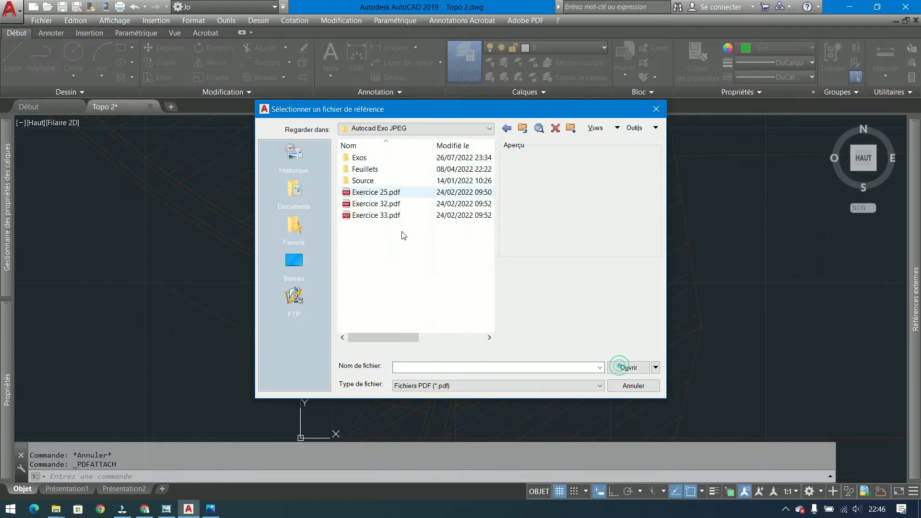
{"action": "left_click", "coordinate": [633, 373]}
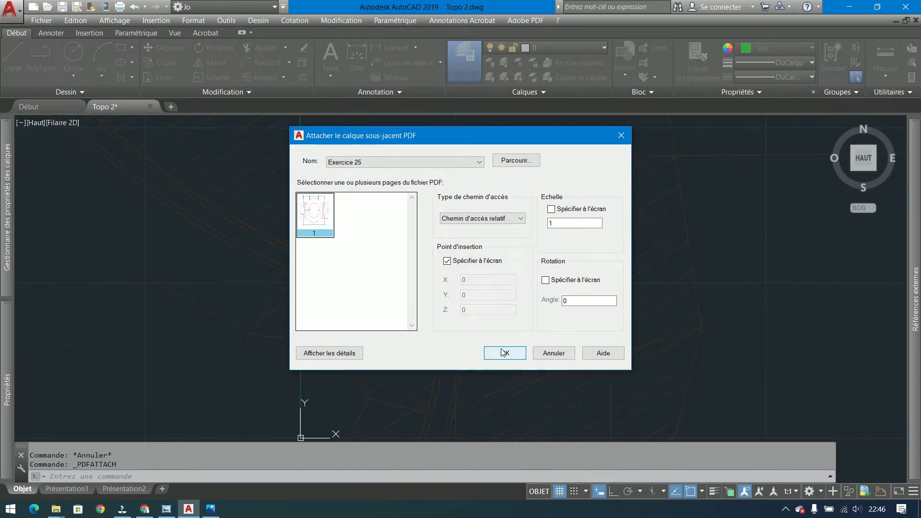
Place page 1 of Exercice 25 east of the cadastre at scale 1 and rotation 0, with a relative path.
{"action": "left_click", "coordinate": [504, 353]}
{"action": "scroll", "coordinate": [321, 298], "scroll_direction": "down", "scroll_amount": 2}
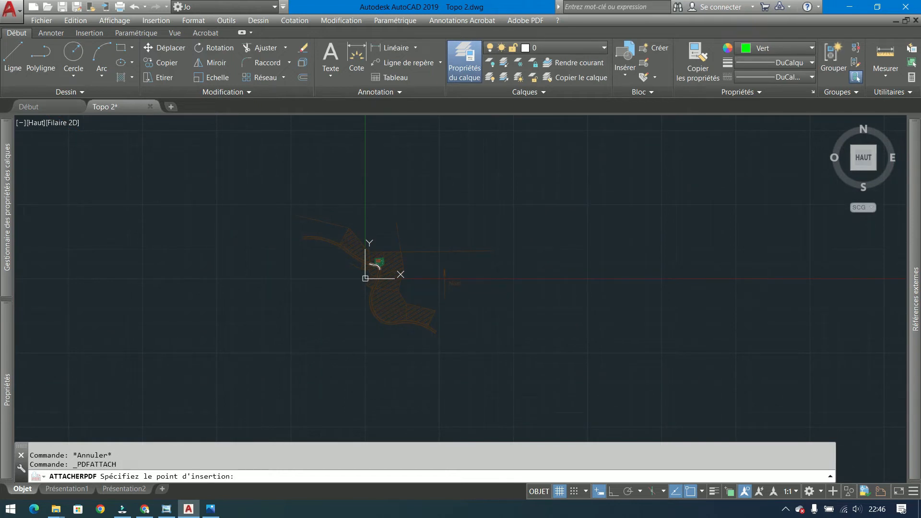
{"action": "left_click", "coordinate": [585, 266]}
{"action": "scroll", "coordinate": [683, 235], "scroll_direction": "up", "scroll_amount": 6}
{"action": "middle_click_drag", "start_coordinate": [551, 214], "coordinate": [520, 260]}
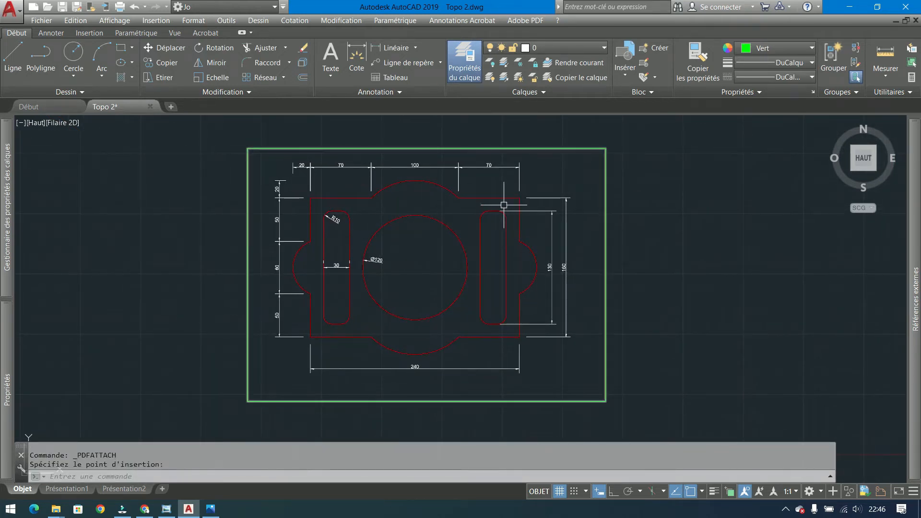
{"action": "middle_click_drag", "start_coordinate": [504, 205], "coordinate": [461, 205]}
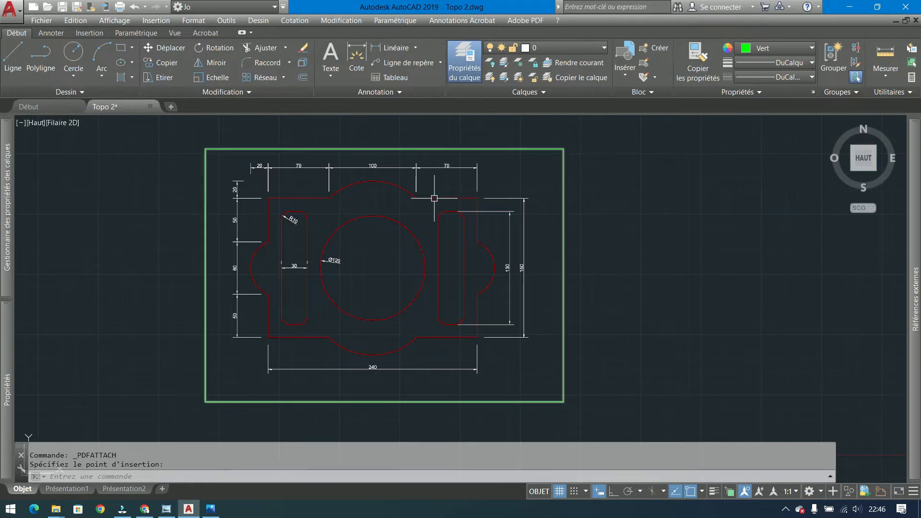
Check object snapping on the PDF geometry with the Polyline command and review the underlay's snap option, then cancel both.
{"action": "left_click", "coordinate": [42, 60]}
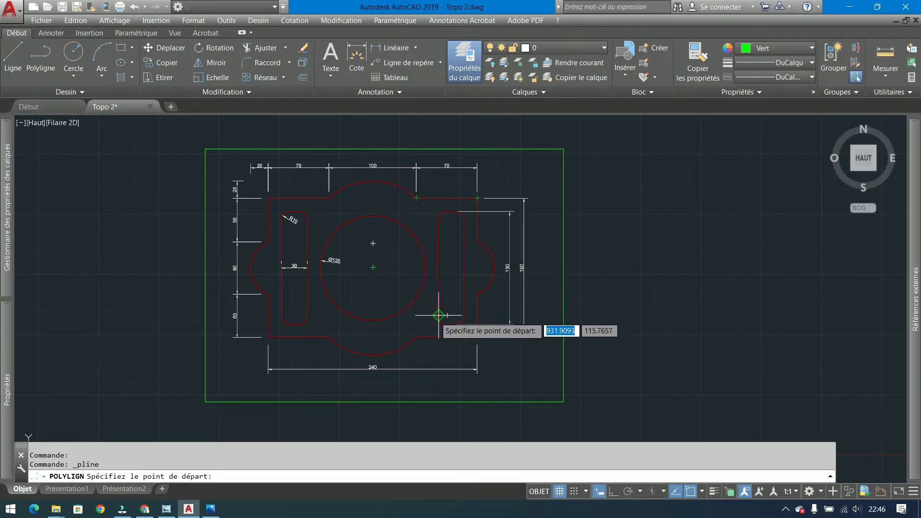
{"action": "key", "text": "Escape"}
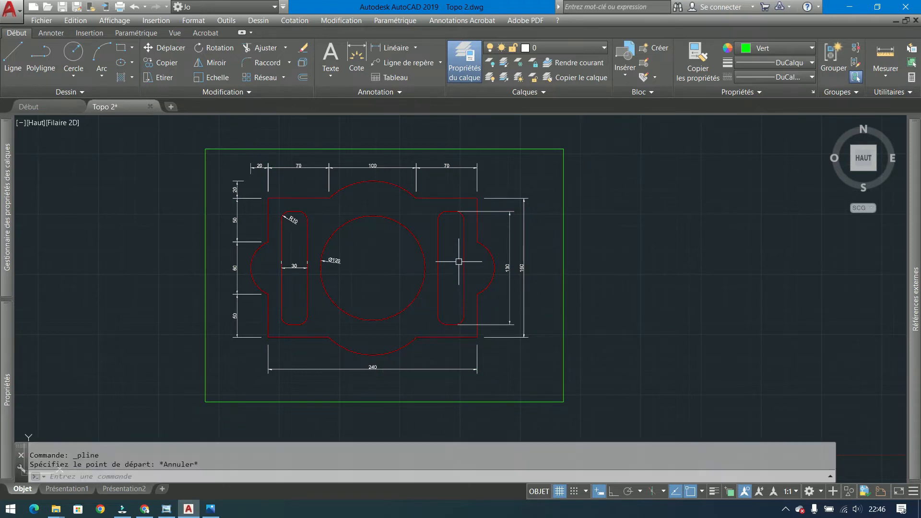
{"action": "left_click", "coordinate": [477, 230]}
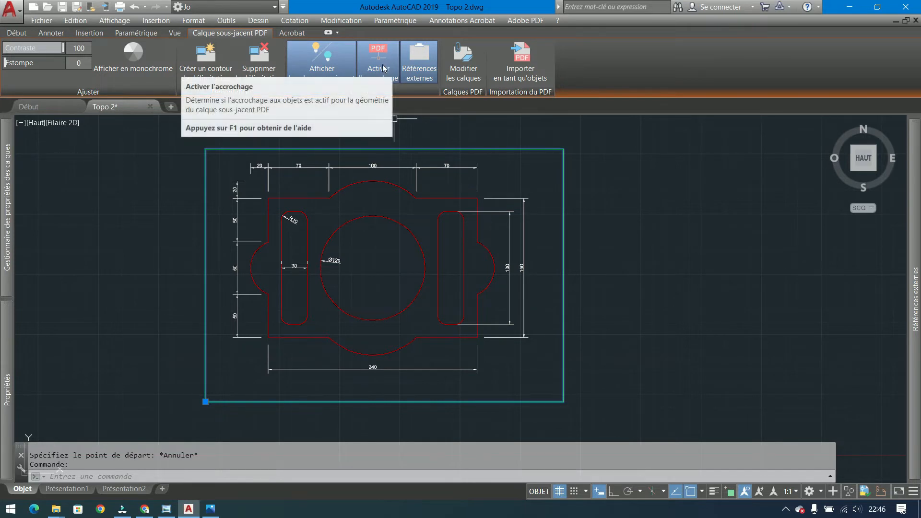
{"action": "key", "text": "Escape"}
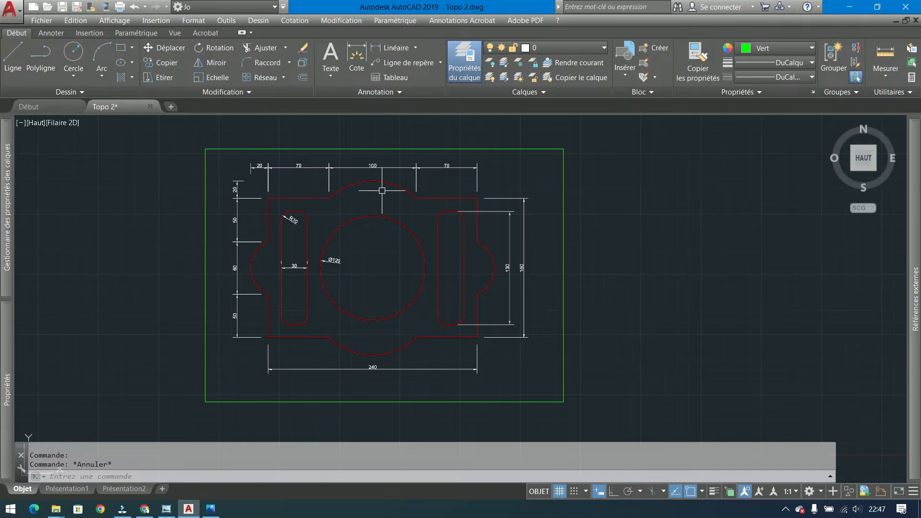
Clear the selection around the PDF underlay and close the Topo 2 drawing.
{"action": "left_click", "coordinate": [648, 156]}
{"action": "left_click", "coordinate": [225, 425]}
{"action": "key", "text": "Escape"}
{"action": "left_click", "coordinate": [150, 106]}
{"action": "left_click", "coordinate": [485, 281]}
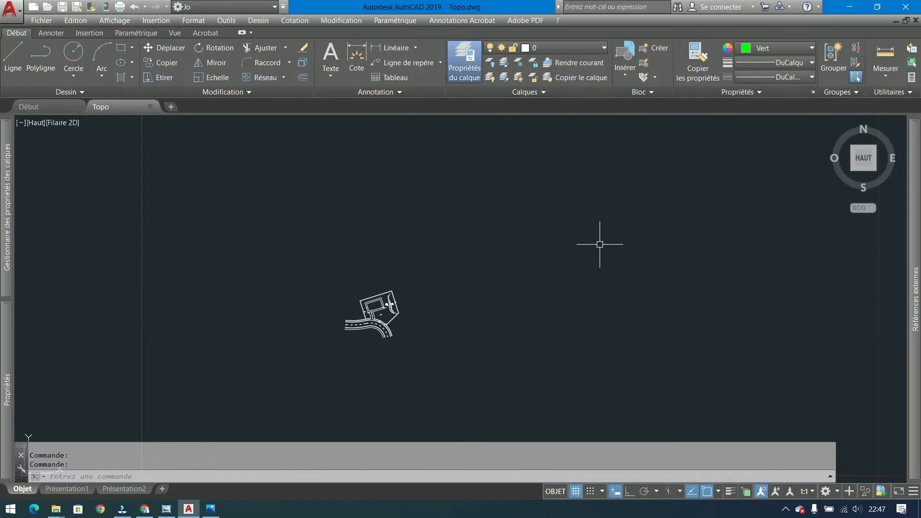
Attach cadastre.dwg from the DWG folder to Topo at scale 1.00, rotation 0 and insertion point 0.00, 0.00, 0.00.
{"action": "mouse_move", "coordinate": [915, 231]}
{"action": "left_click", "coordinate": [688, 134]}
{"action": "left_click", "coordinate": [523, 128]}
{"action": "double_click", "coordinate": [407, 223]}
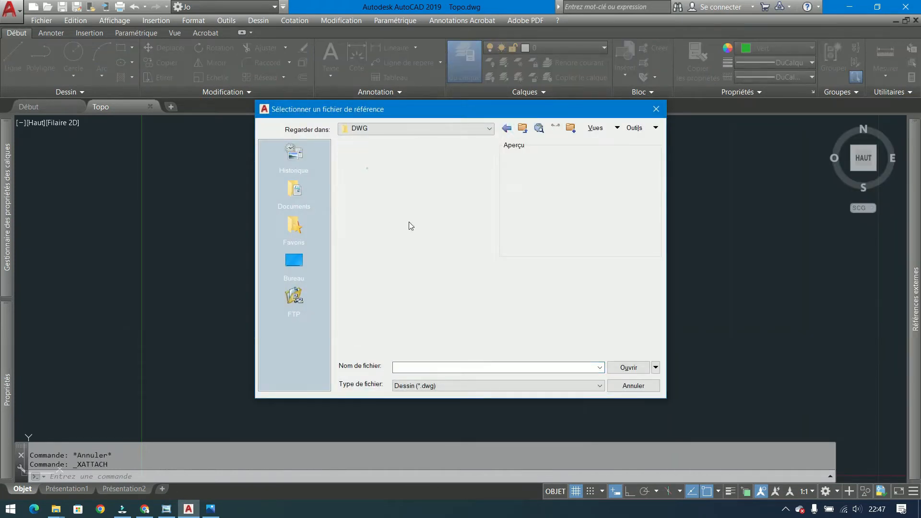
{"action": "left_click", "coordinate": [384, 168]}
{"action": "left_click", "coordinate": [619, 370]}
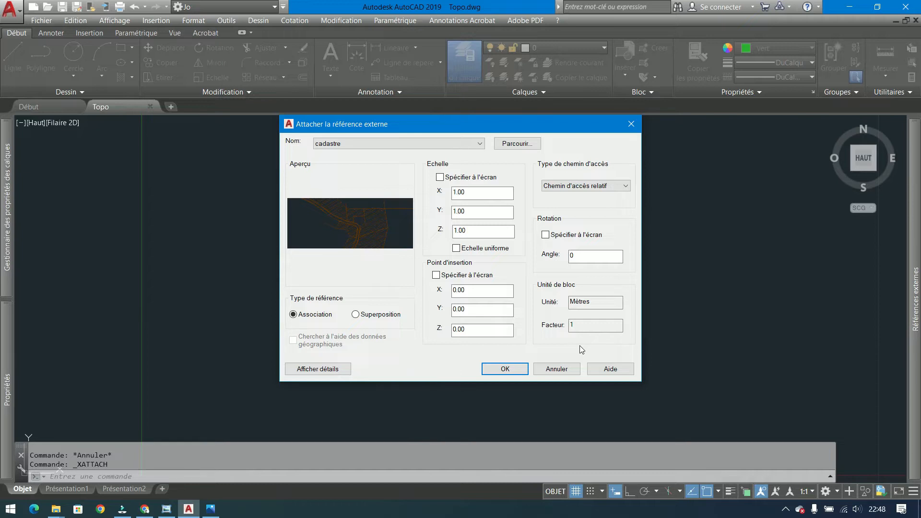
{"action": "left_click", "coordinate": [505, 369]}
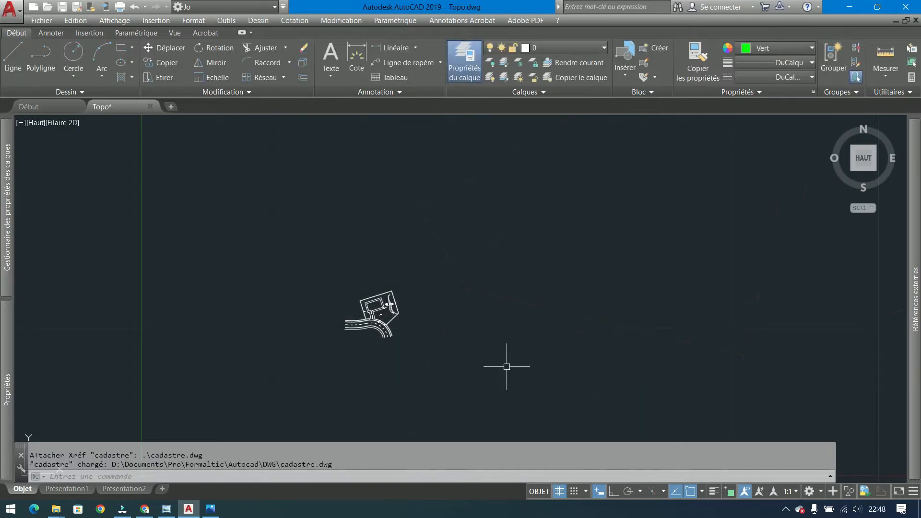
Compare the size and position of the survey plan with the cadastre parcels, selecting the plan to locate it, and clear the selection.
{"action": "scroll", "coordinate": [340, 338], "scroll_direction": "down", "scroll_amount": 5}
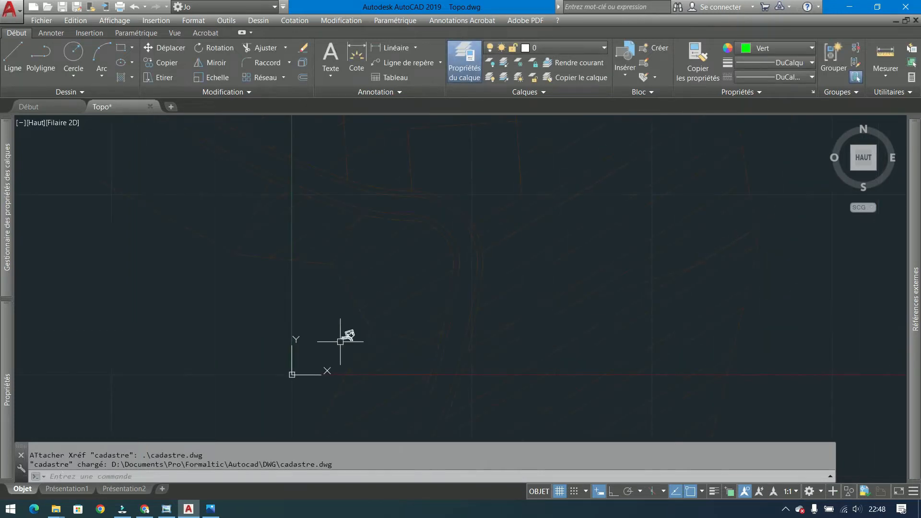
{"action": "scroll", "coordinate": [508, 293], "scroll_direction": "down", "scroll_amount": 1}
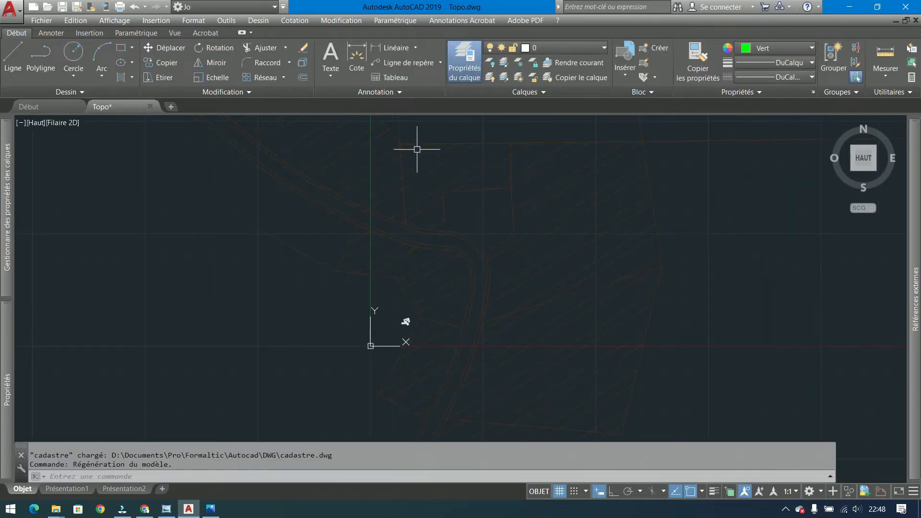
{"action": "scroll", "coordinate": [420, 333], "scroll_direction": "up", "scroll_amount": 4}
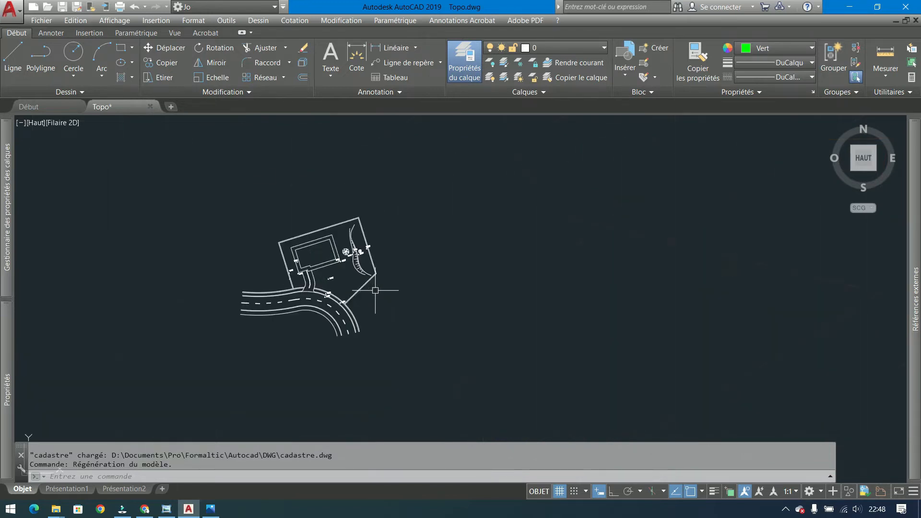
{"action": "scroll", "coordinate": [293, 302], "scroll_direction": "down", "scroll_amount": 5}
{"action": "scroll", "coordinate": [293, 303], "scroll_direction": "up", "scroll_amount": 6}
{"action": "left_click", "coordinate": [149, 307]}
{"action": "scroll", "coordinate": [103, 367], "scroll_direction": "down", "scroll_amount": 2}
{"action": "middle_click_drag", "start_coordinate": [204, 247], "coordinate": [237, 315]}
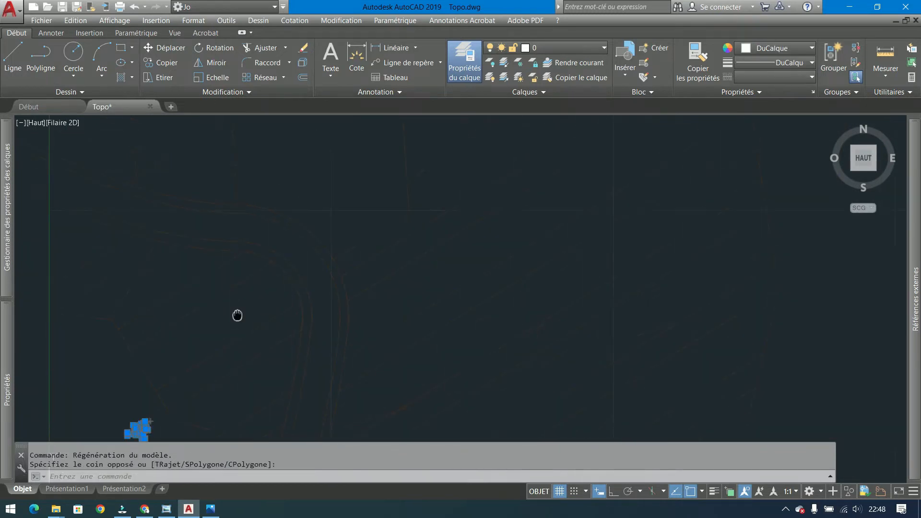
{"action": "mouse_move", "coordinate": [300, 274]}
{"action": "middle_mouse_down"}
{"action": "mouse_move", "coordinate": [297, 302]}
{"action": "mouse_move", "coordinate": [374, 250]}
{"action": "middle_mouse_up"}
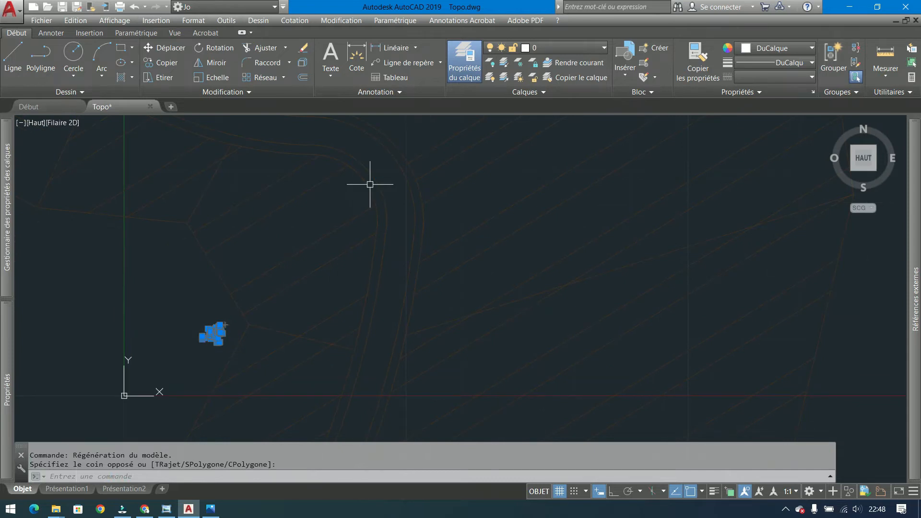
{"action": "key", "text": "Escape"}
Select the whole survey plan, with its plot, house and road, to check its extent, and clear the selection.
{"action": "scroll", "coordinate": [217, 343], "scroll_direction": "up", "scroll_amount": 2}
{"action": "scroll", "coordinate": [217, 342], "scroll_direction": "up", "scroll_amount": 4}
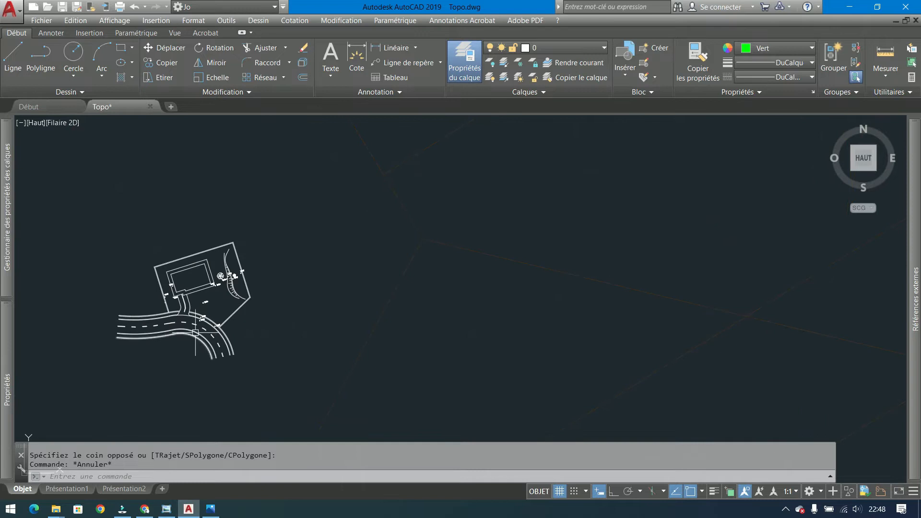
{"action": "middle_click_drag", "start_coordinate": [218, 342], "coordinate": [350, 278]}
{"action": "left_click", "coordinate": [405, 171]}
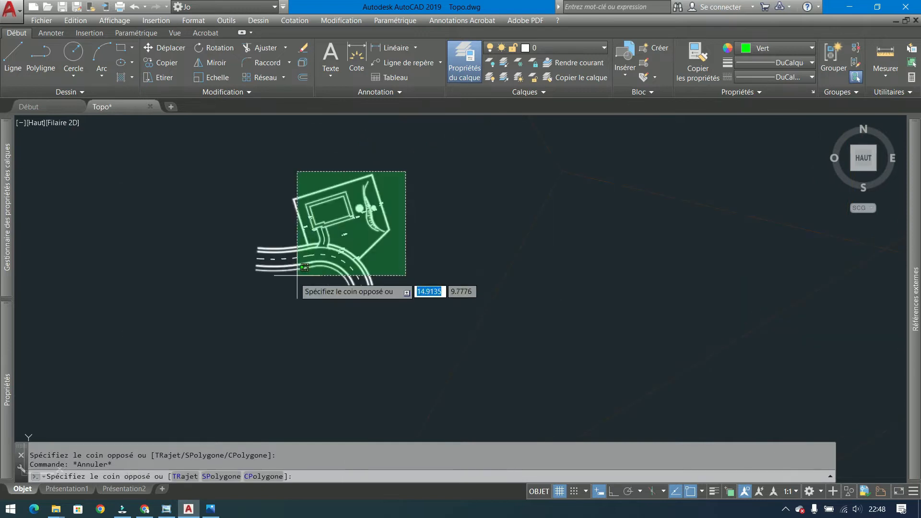
{"action": "left_click", "coordinate": [167, 302]}
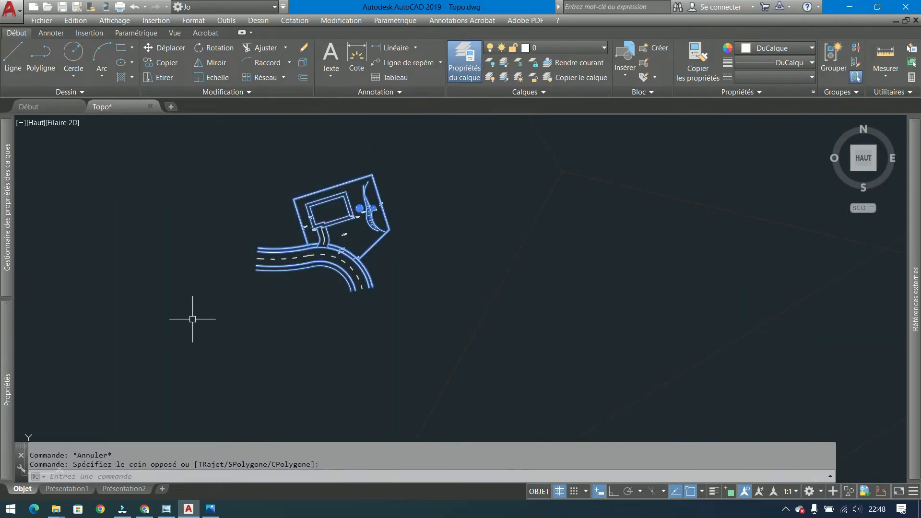
{"action": "key", "text": "Escape"}
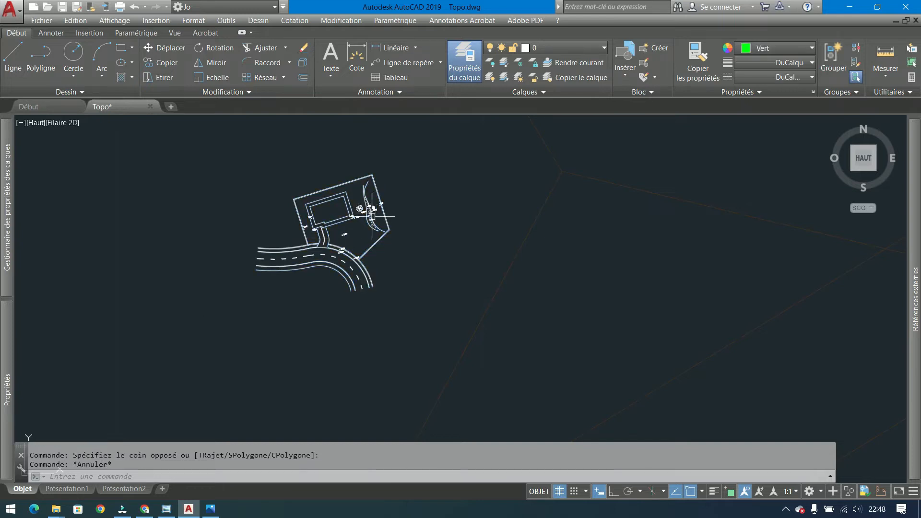
Try erasing the whole survey plan from Topo and undo the erasure.
{"action": "scroll", "coordinate": [376, 213], "scroll_direction": "up", "scroll_amount": 4}
{"action": "scroll", "coordinate": [380, 231], "scroll_direction": "down", "scroll_amount": 2}
{"action": "left_click", "coordinate": [422, 138]}
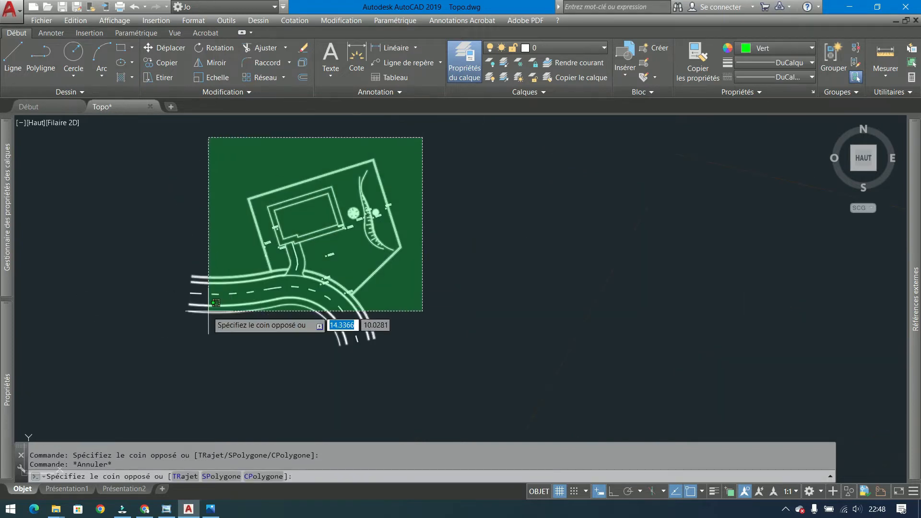
{"action": "left_click", "coordinate": [182, 324]}
{"action": "key", "text": "Delete"}
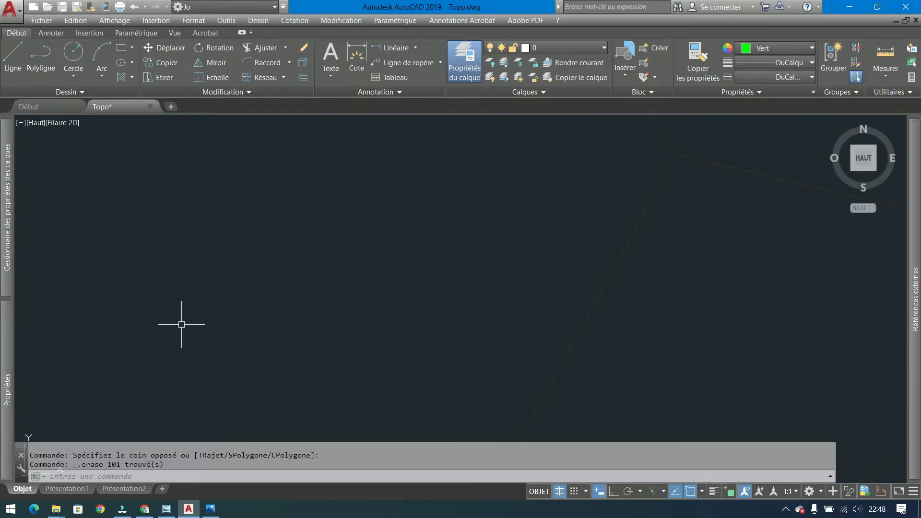
{"action": "key", "text": "ctrl+z"}
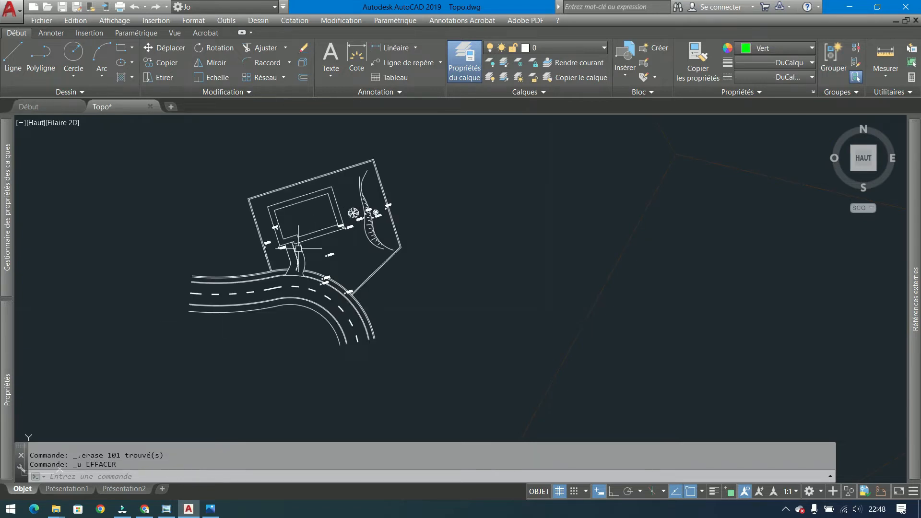
Group all objects of the survey plan, including the plot, house and road, into a single group.
{"action": "left_click", "coordinate": [444, 143]}
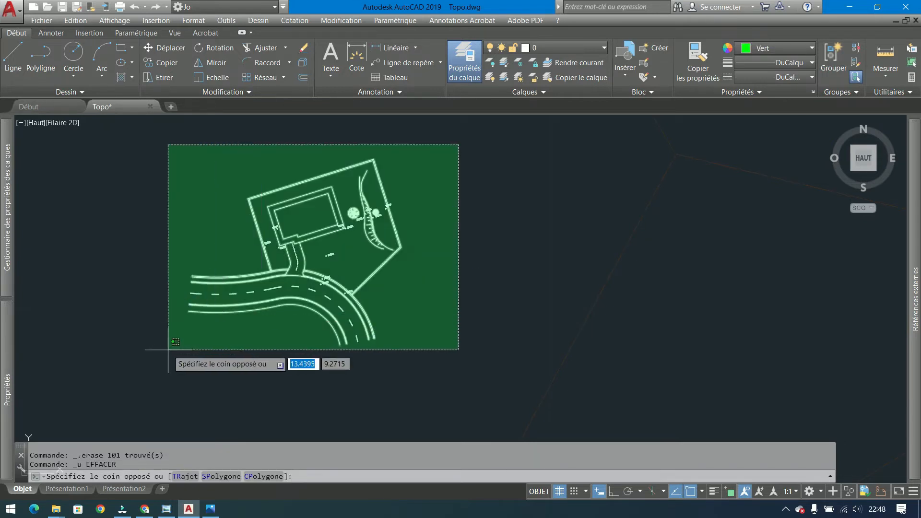
{"action": "left_click", "coordinate": [168, 350]}
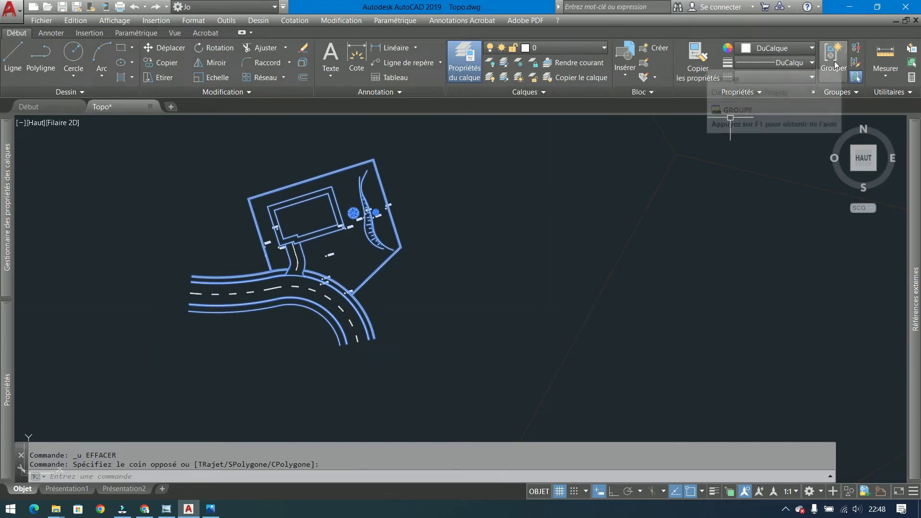
{"action": "right_click", "coordinate": [318, 256]}
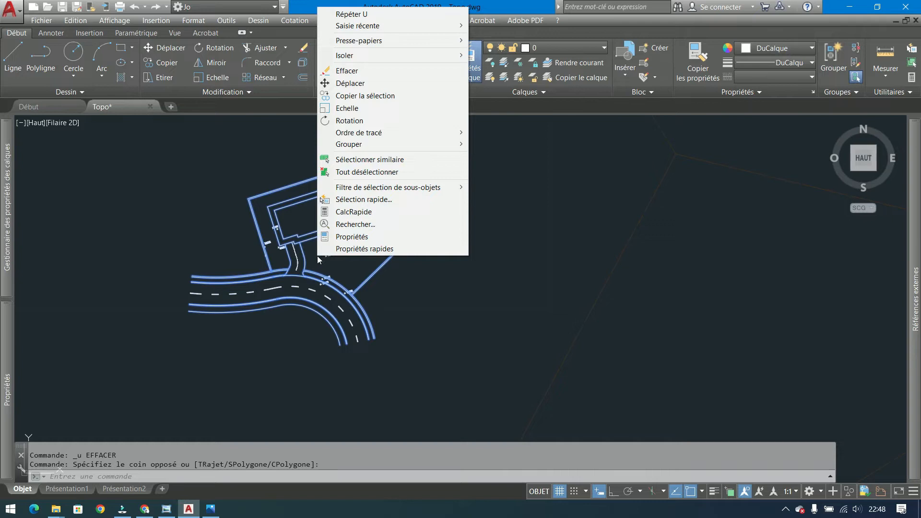
{"action": "mouse_move", "coordinate": [416, 143]}
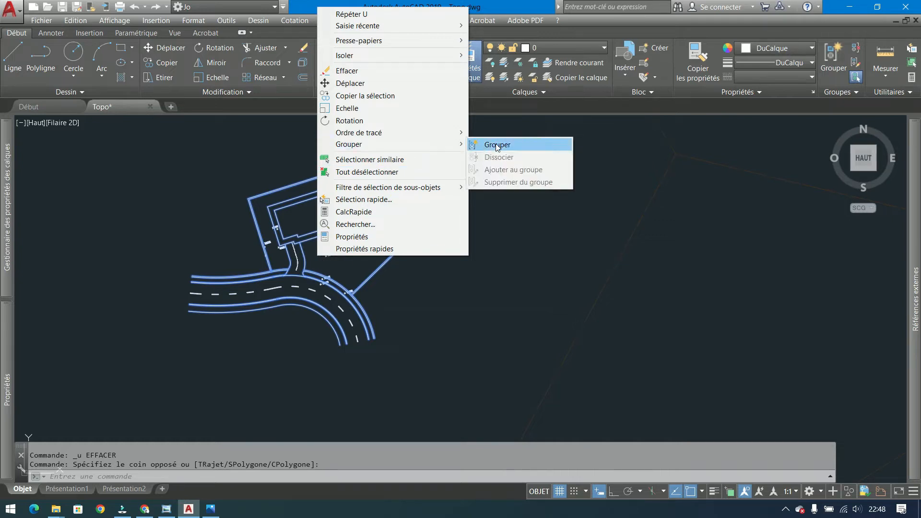
{"action": "left_click", "coordinate": [494, 143]}
Move the grouped survey plan freehand to check that it moves as one object.
{"action": "left_click", "coordinate": [358, 306]}
{"action": "left_click", "coordinate": [164, 48]}
{"action": "left_click", "coordinate": [532, 186]}
{"action": "left_click", "coordinate": [359, 306]}
{"action": "left_click", "coordinate": [458, 192]}
{"action": "left_click", "coordinate": [462, 187]}
{"action": "scroll", "coordinate": [381, 287], "scroll_direction": "down", "scroll_amount": 6}
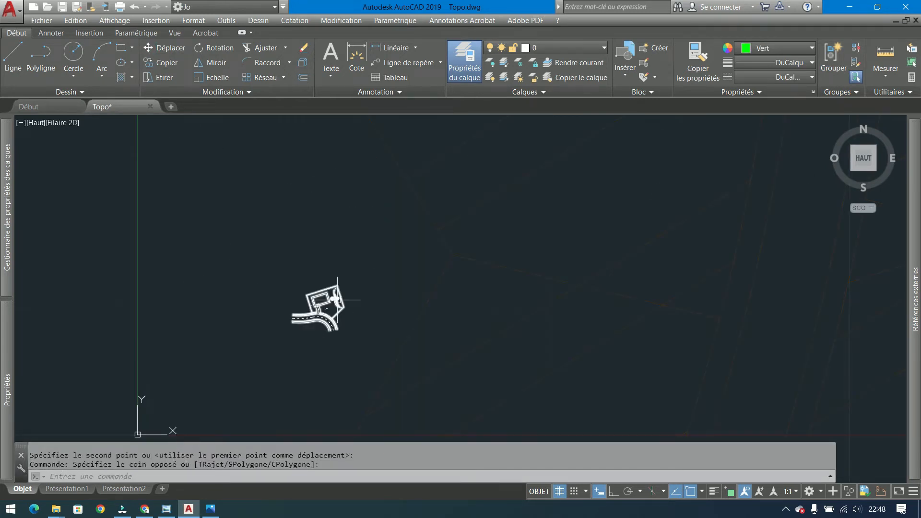
Move the survey plan by the plot's upper-right corner onto the matching corner of the cadastre parcel.
{"action": "scroll", "coordinate": [337, 300], "scroll_direction": "up", "scroll_amount": 6}
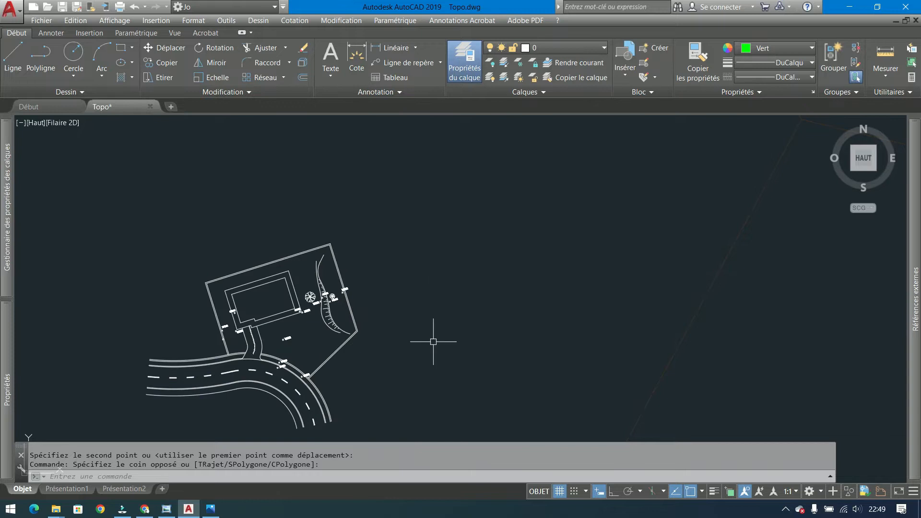
{"action": "middle_click_drag", "start_coordinate": [434, 342], "coordinate": [432, 287]}
{"action": "left_click", "coordinate": [426, 178]}
{"action": "left_click", "coordinate": [223, 378]}
{"action": "left_click", "coordinate": [164, 48]}
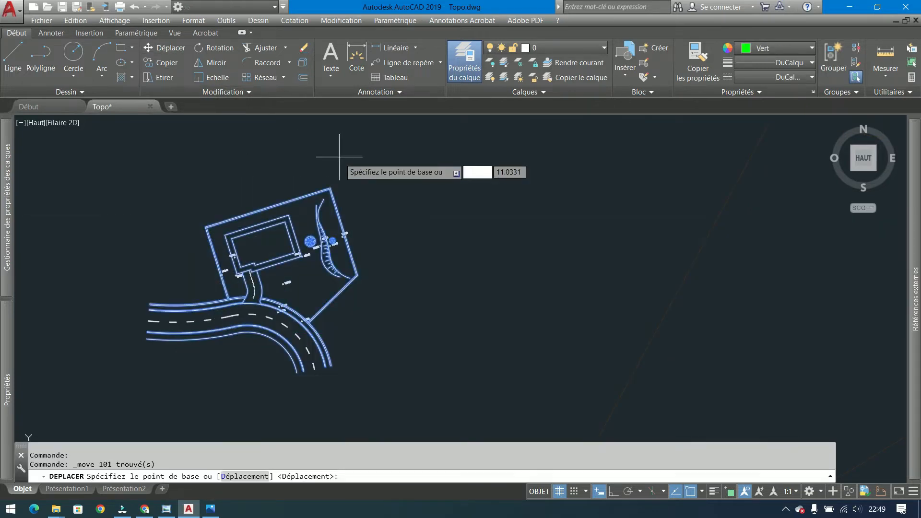
{"action": "scroll", "coordinate": [345, 161], "scroll_direction": "up", "scroll_amount": 4}
{"action": "left_click", "coordinate": [306, 219]}
{"action": "scroll", "coordinate": [240, 345], "scroll_direction": "down", "scroll_amount": 6}
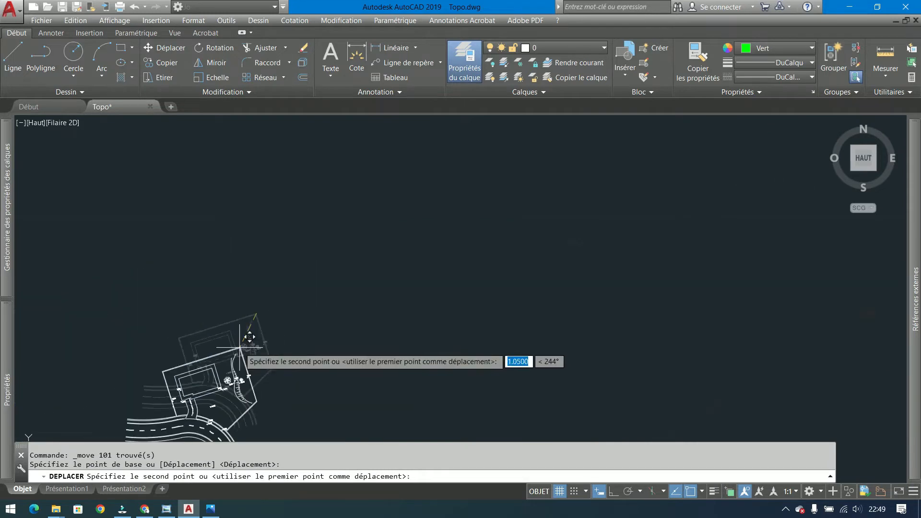
{"action": "middle_click_drag", "start_coordinate": [356, 189], "coordinate": [239, 373]}
{"action": "scroll", "coordinate": [264, 350], "scroll_direction": "down", "scroll_amount": 2}
{"action": "left_click", "coordinate": [435, 150]}
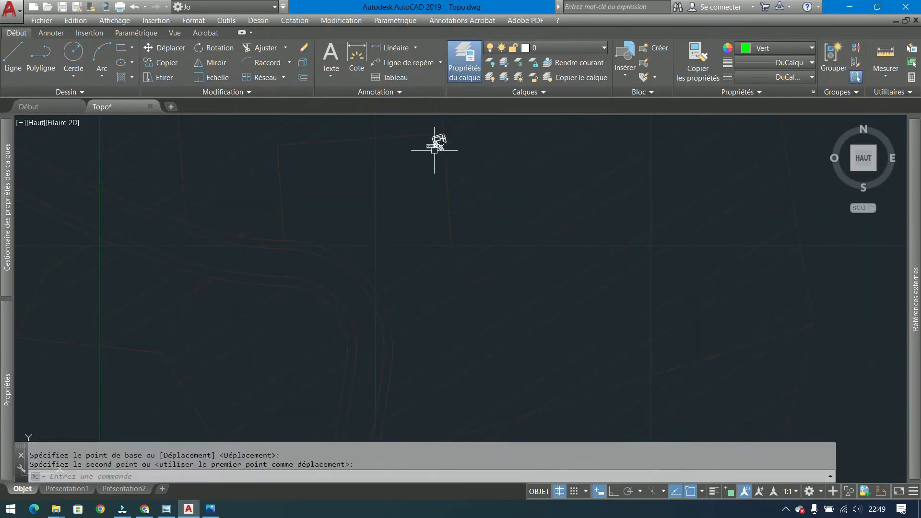
Try rotating the survey plan by eye about the shared corner to align it with the parcel boundary, and undo the rotation.
{"action": "scroll", "coordinate": [442, 134], "scroll_direction": "up", "scroll_amount": 9}
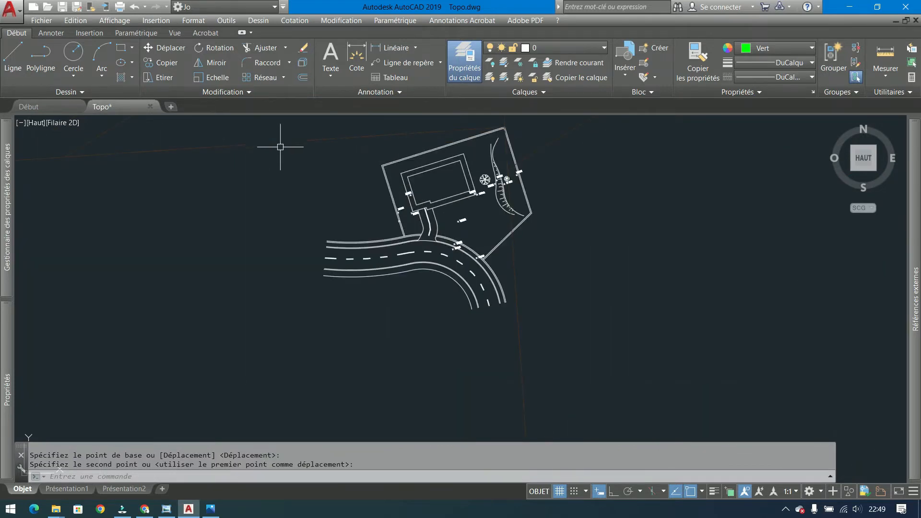
{"action": "scroll", "coordinate": [582, 222], "scroll_direction": "up", "scroll_amount": 6}
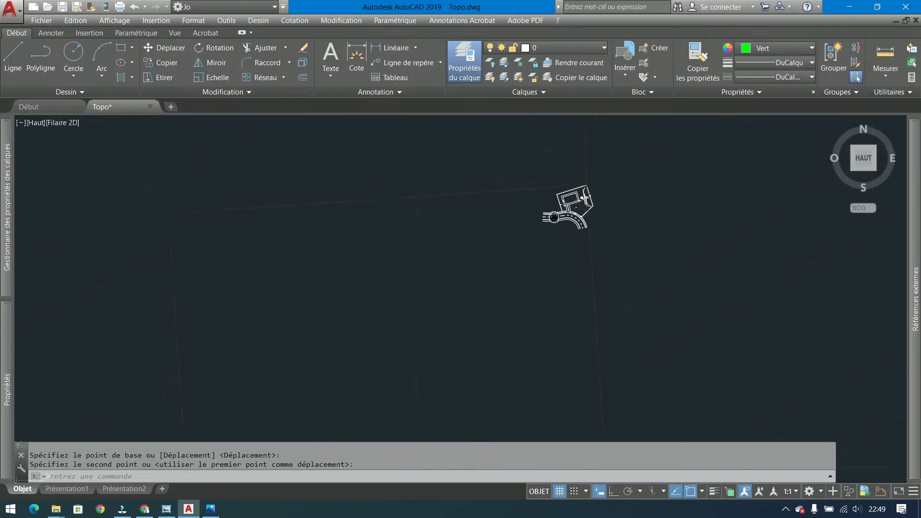
{"action": "scroll", "coordinate": [486, 269], "scroll_direction": "up", "scroll_amount": 8}
{"action": "scroll", "coordinate": [486, 269], "scroll_direction": "up", "scroll_amount": 4}
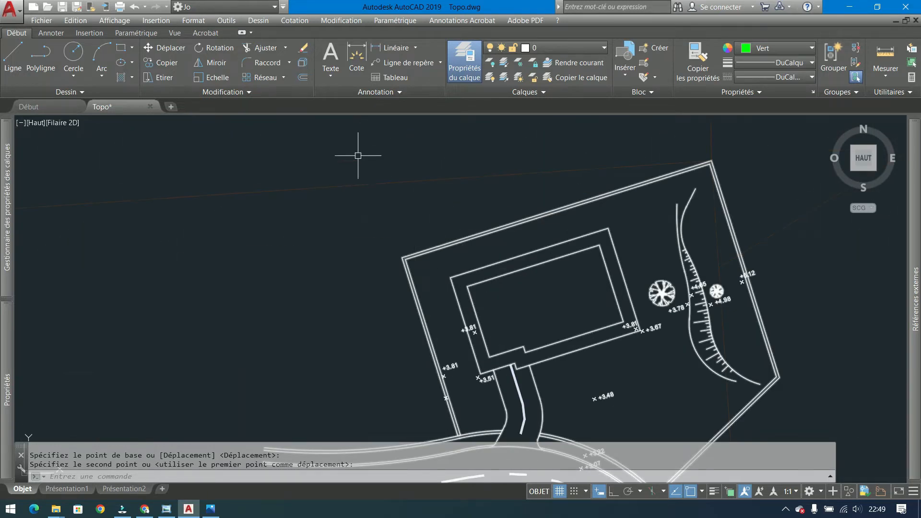
{"action": "left_click", "coordinate": [565, 192]}
{"action": "left_click", "coordinate": [486, 254]}
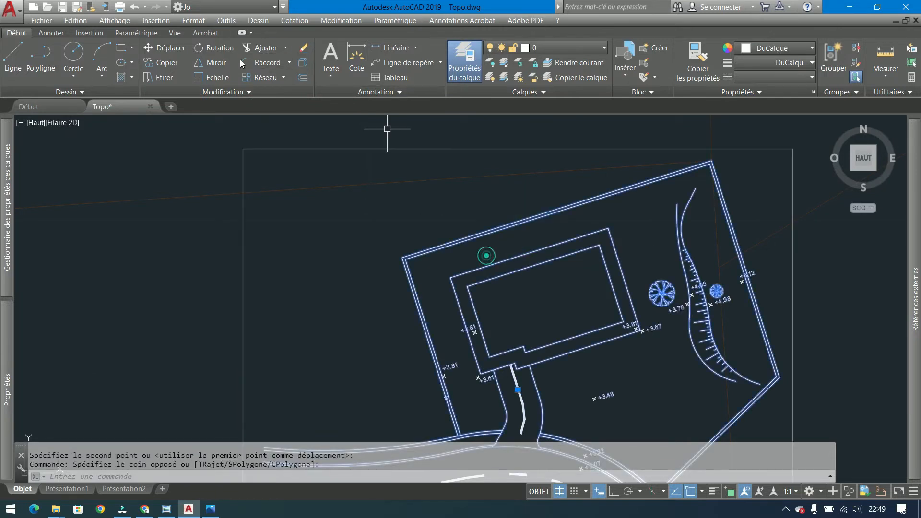
{"action": "left_click", "coordinate": [712, 161]}
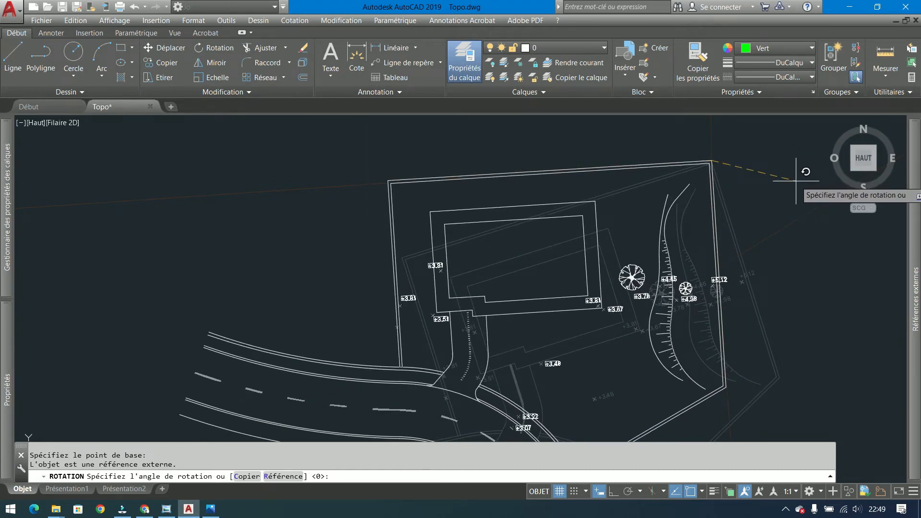
{"action": "left_click", "coordinate": [796, 181]}
{"action": "scroll", "coordinate": [402, 191], "scroll_direction": "up", "scroll_amount": 6}
{"action": "scroll", "coordinate": [333, 192], "scroll_direction": "down", "scroll_amount": 3}
{"action": "key", "text": "ctrl+z"}
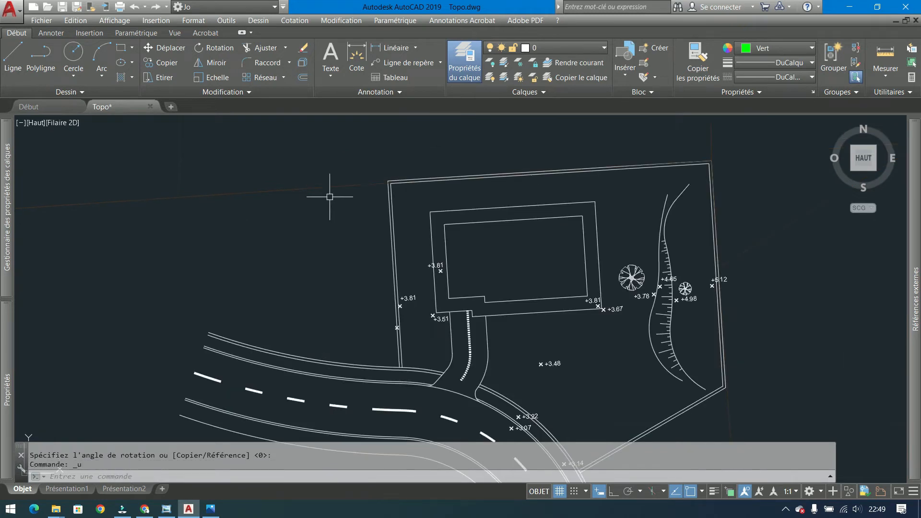
{"action": "key", "text": "ctrl+z"}
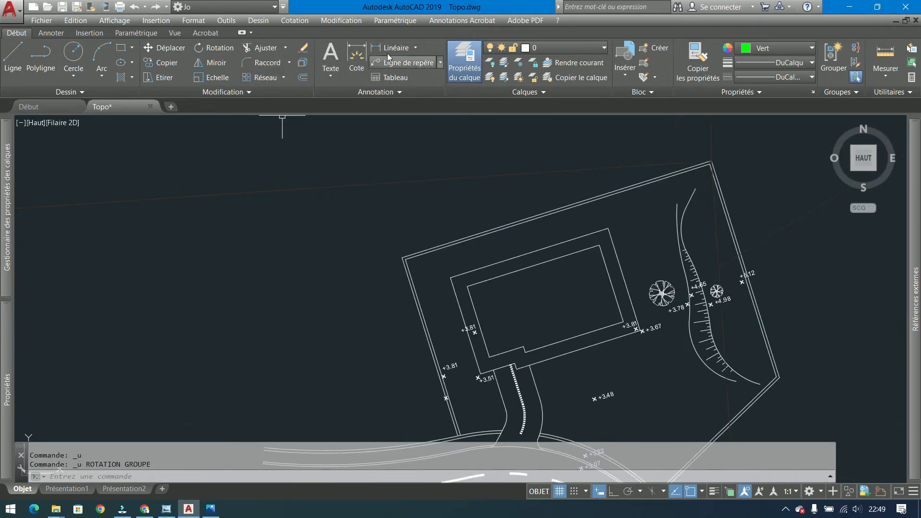
Measure the angle between the plot's upper edge and the cadastre boundary with an angular dimension, and delete the dimension.
{"action": "left_click", "coordinate": [415, 50]}
{"action": "left_click", "coordinate": [379, 114]}
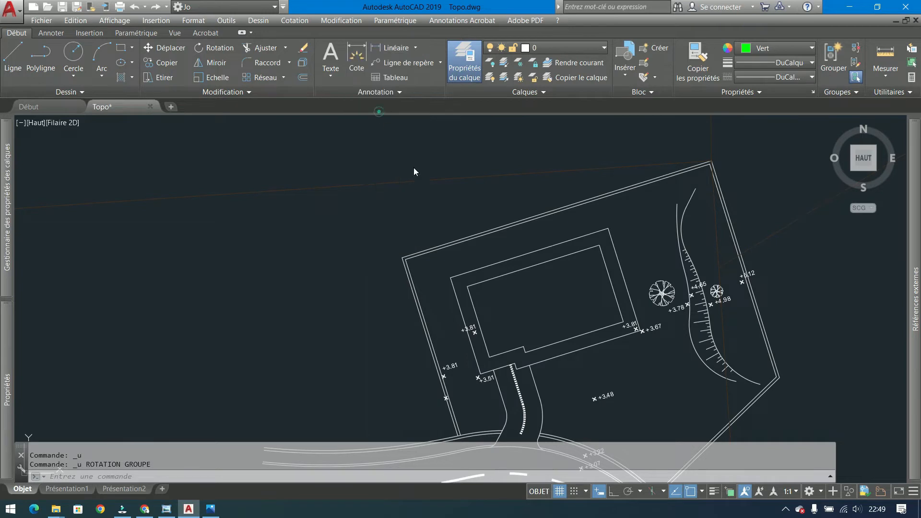
{"action": "left_click", "coordinate": [440, 244]}
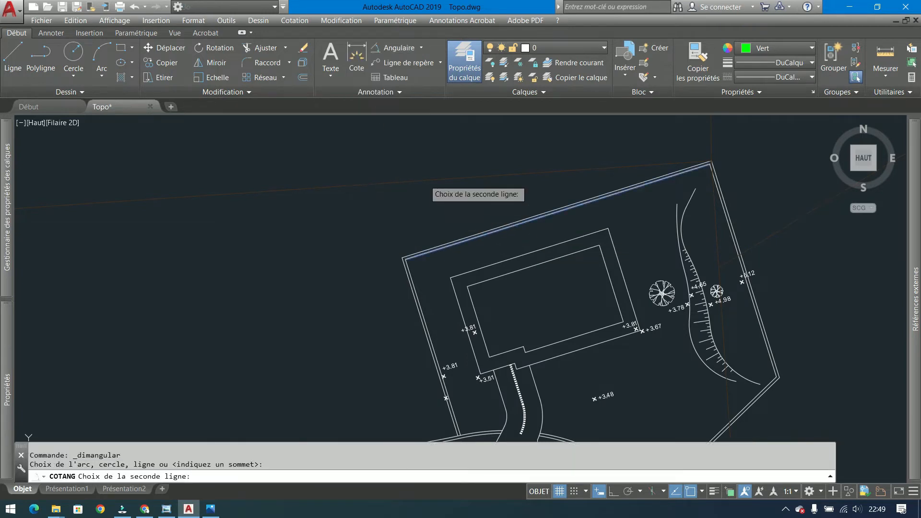
{"action": "left_click", "coordinate": [426, 180]}
{"action": "left_click", "coordinate": [110, 262]}
{"action": "scroll", "coordinate": [195, 255], "scroll_direction": "down", "scroll_amount": 9}
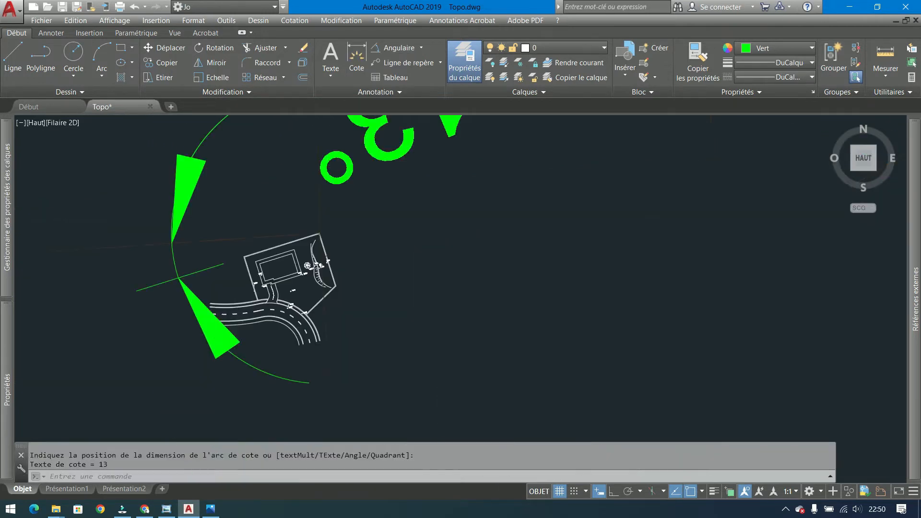
{"action": "scroll", "coordinate": [197, 255], "scroll_direction": "up", "scroll_amount": 4}
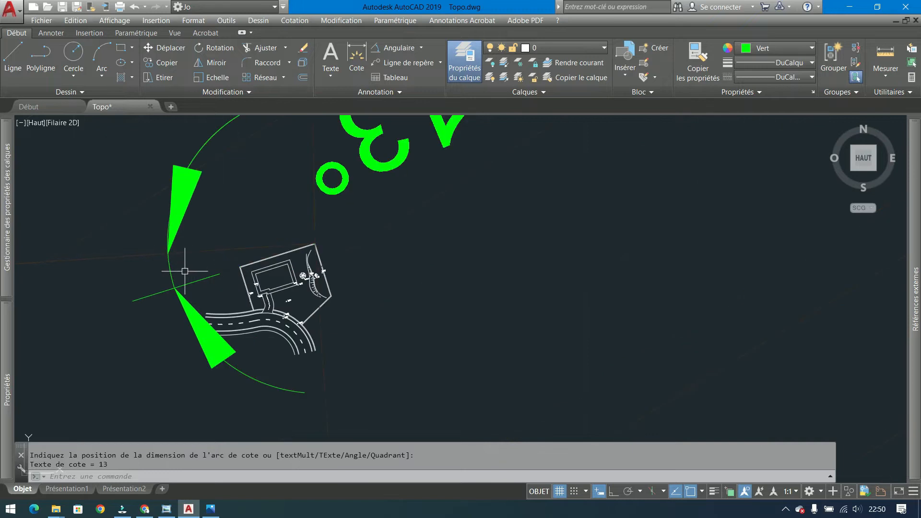
{"action": "left_click", "coordinate": [165, 278]}
{"action": "left_click", "coordinate": [165, 280]}
{"action": "key", "text": "Delete"}
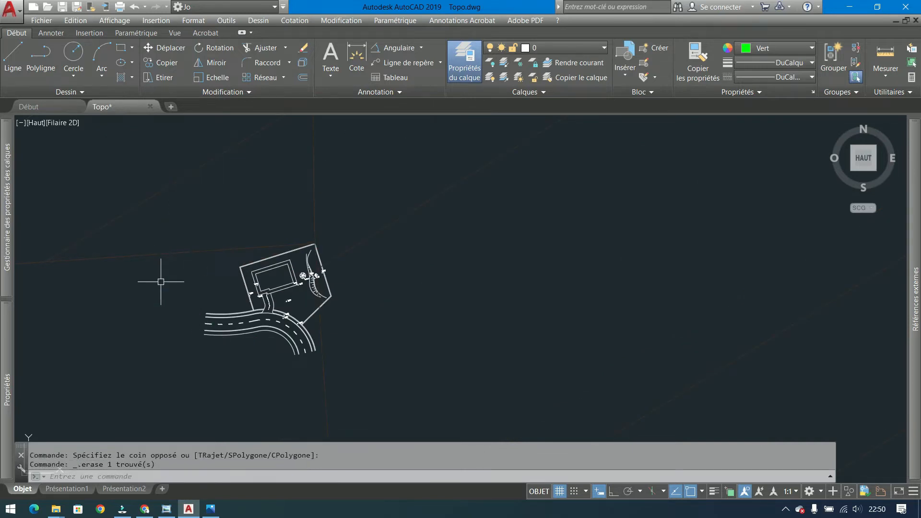
Rotate the survey plan by 13 degrees about the corner it shares with the cadastre parcel, and clear the selection.
{"action": "scroll", "coordinate": [200, 273], "scroll_direction": "up", "scroll_amount": 4}
{"action": "left_click", "coordinate": [374, 225]}
{"action": "left_click", "coordinate": [317, 251]}
{"action": "left_click", "coordinate": [214, 48]}
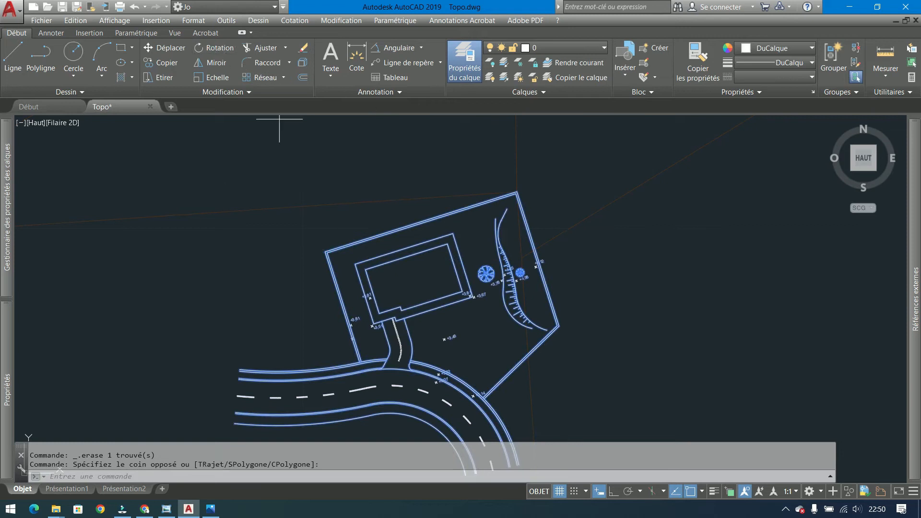
{"action": "scroll", "coordinate": [512, 192], "scroll_direction": "up", "scroll_amount": 5}
{"action": "left_click", "coordinate": [522, 189]}
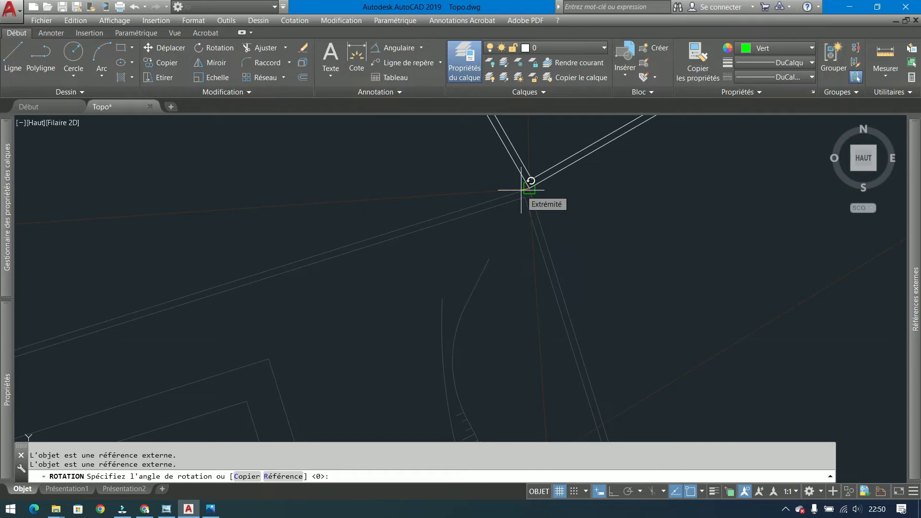
{"action": "type", "text": "13"}
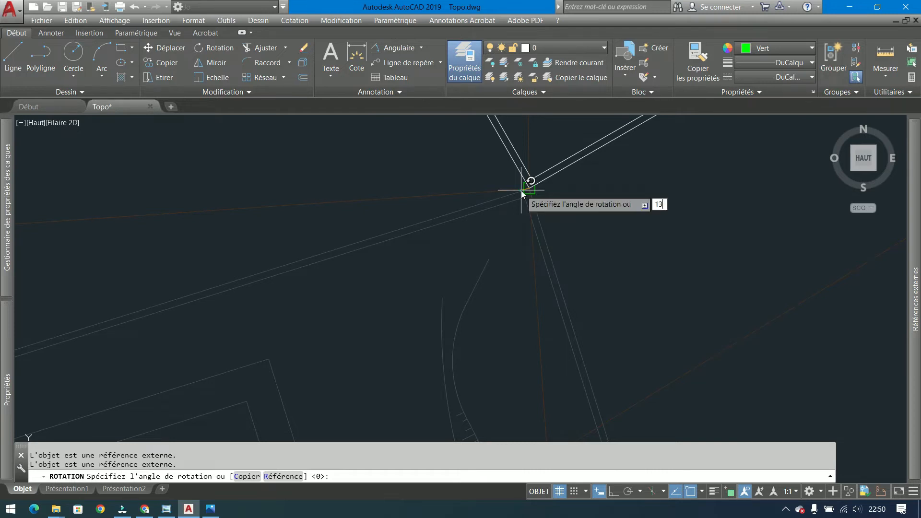
{"action": "key", "text": "Return"}
{"action": "left_click", "coordinate": [397, 203]}
{"action": "left_click", "coordinate": [286, 350]}
{"action": "key", "text": "Escape"}
Try rotating the survey plan by -26 degrees about the shared corner, check its alignment with the cadastre, and undo the rotation.
{"action": "left_click", "coordinate": [395, 229]}
{"action": "left_click", "coordinate": [332, 294]}
{"action": "left_click", "coordinate": [214, 48]}
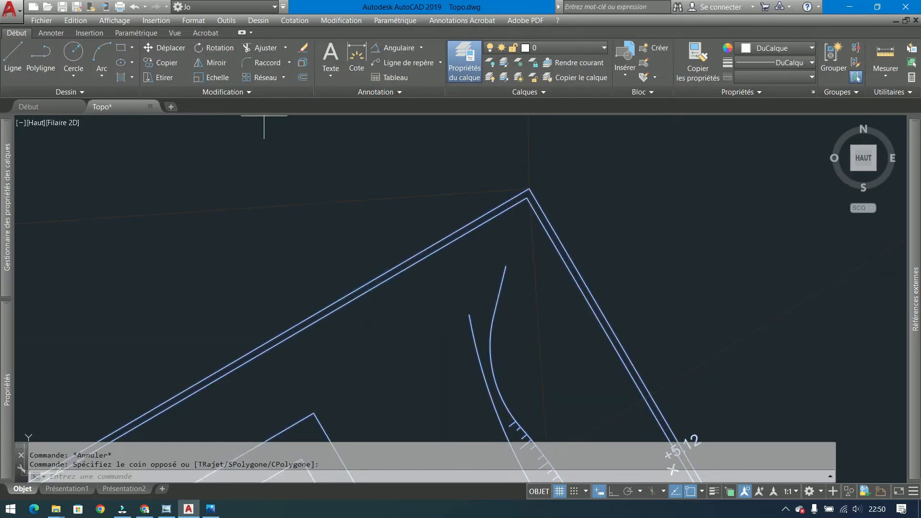
{"action": "left_click", "coordinate": [530, 188]}
{"action": "type", "text": "-26"}
{"action": "key", "text": "Return"}
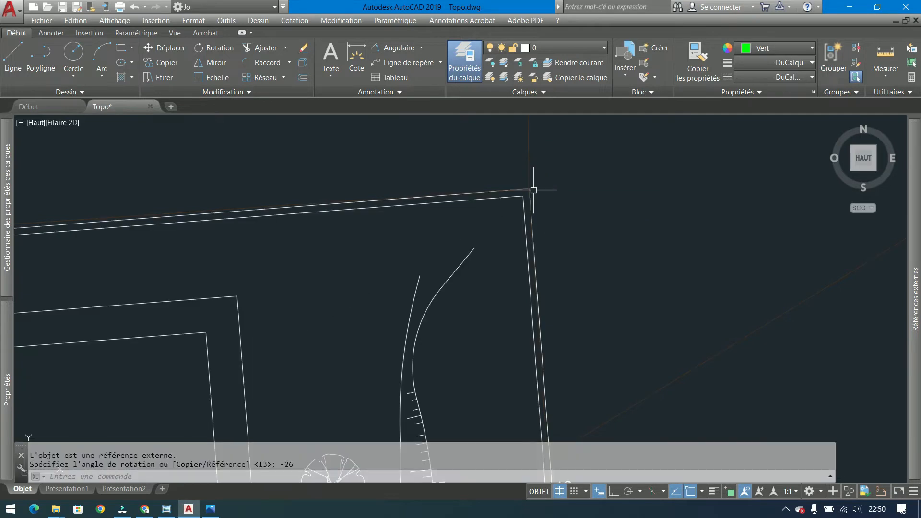
{"action": "scroll", "coordinate": [643, 197], "scroll_direction": "down", "scroll_amount": 3}
{"action": "scroll", "coordinate": [277, 222], "scroll_direction": "up", "scroll_amount": 8}
{"action": "scroll", "coordinate": [283, 192], "scroll_direction": "up", "scroll_amount": 5}
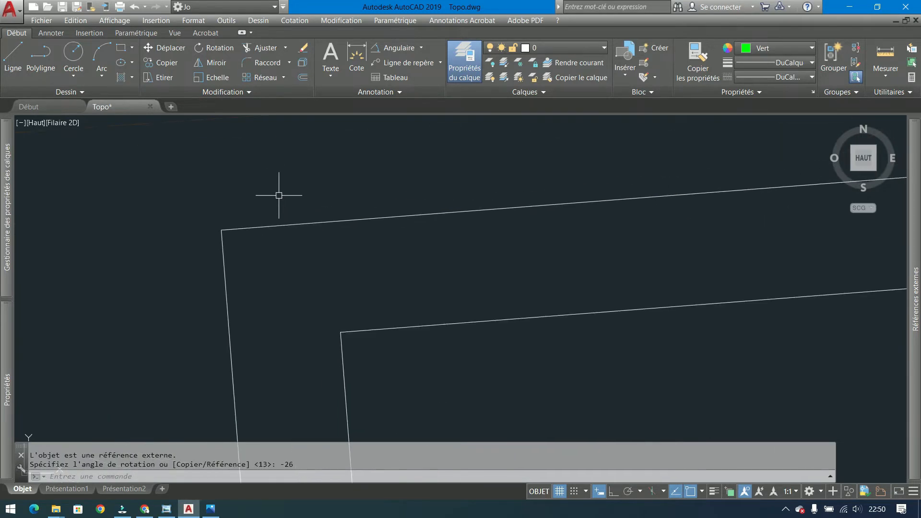
{"action": "key", "text": "ctrl+z"}
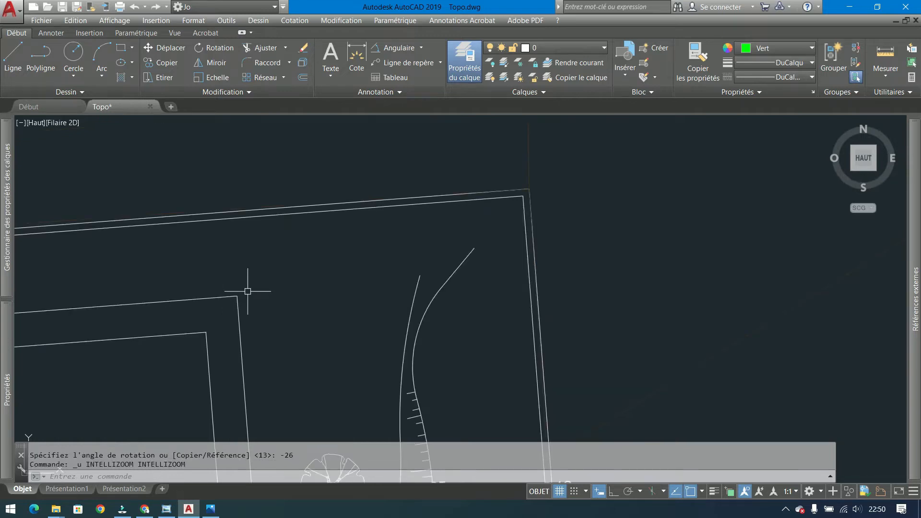
{"action": "key", "text": "ctrl+z"}
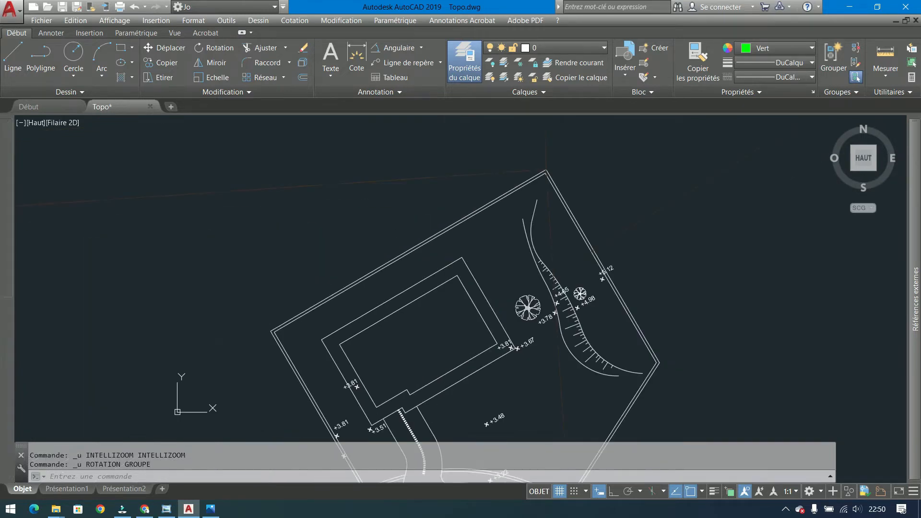
Add an angular dimension between the rotated plot's upper edge and the cadastre parcel's upper boundary.
{"action": "left_click", "coordinate": [387, 48]}
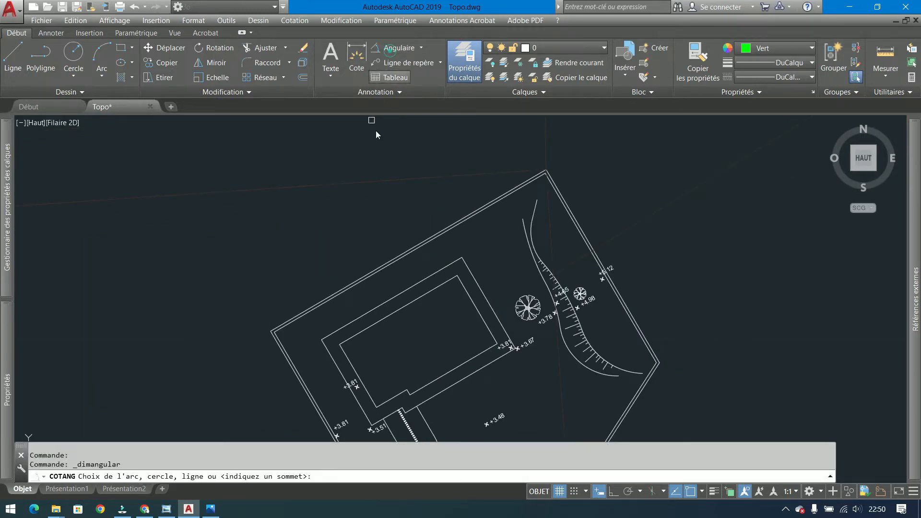
{"action": "left_click", "coordinate": [322, 302]}
{"action": "left_click", "coordinate": [277, 189]}
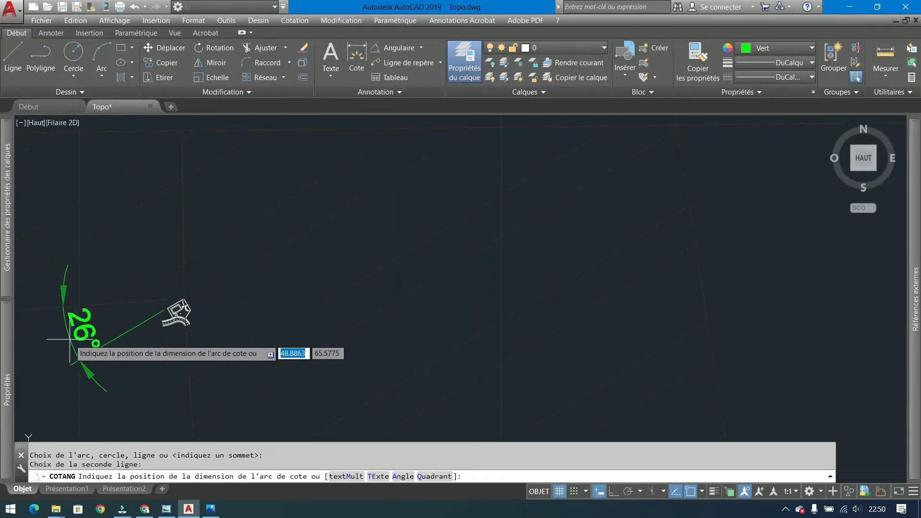
{"action": "left_click", "coordinate": [70, 339]}
Set the precision of the angular dimension between the plot and the cadastre boundary to six decimals, 0.000000.
{"action": "middle_click_drag", "start_coordinate": [69, 340], "coordinate": [243, 296]}
{"action": "left_click", "coordinate": [243, 297]}
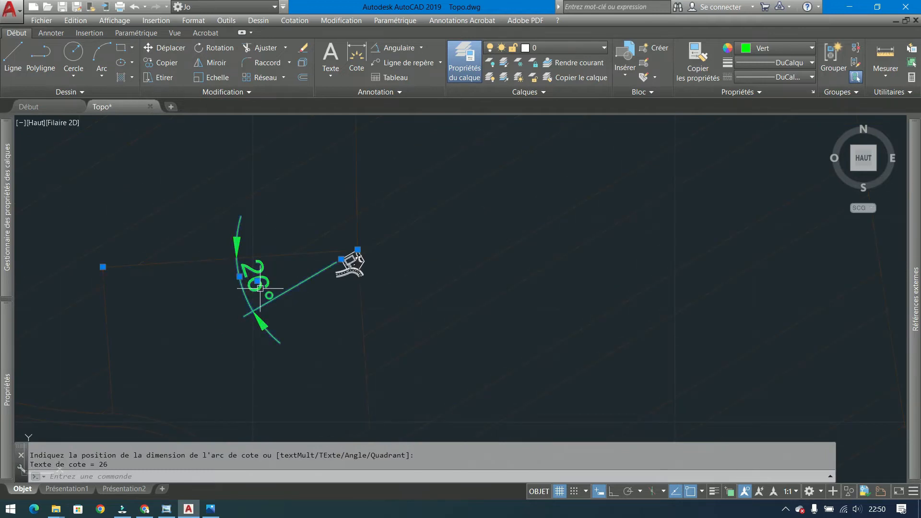
{"action": "right_click", "coordinate": [357, 321]}
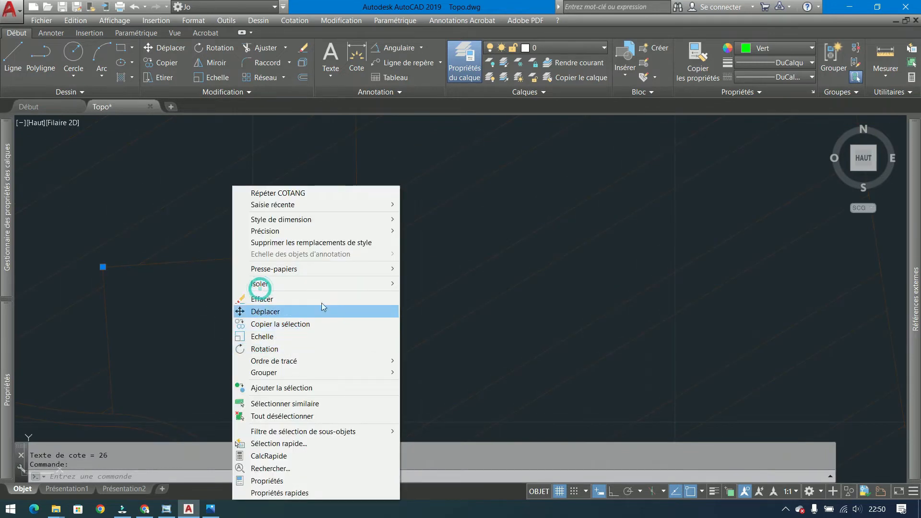
{"action": "left_click", "coordinate": [326, 230]}
{"action": "left_click", "coordinate": [431, 300]}
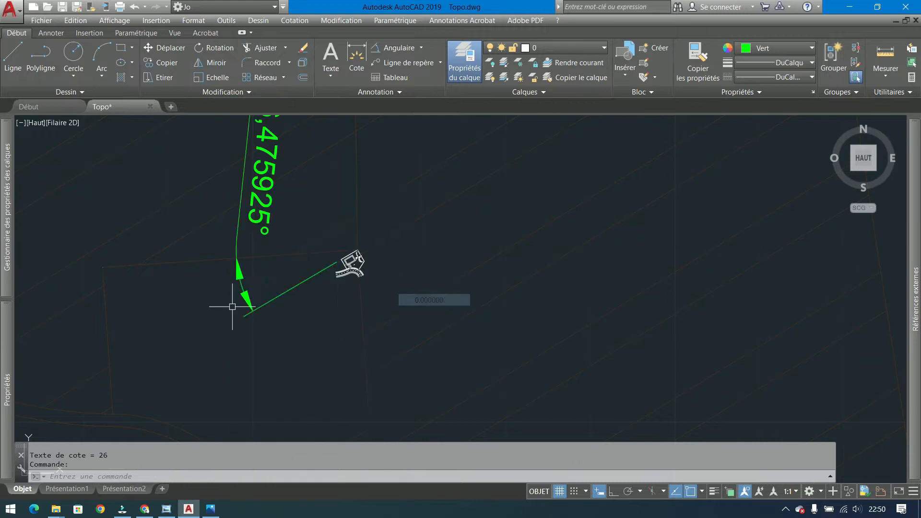
{"action": "middle_click_drag", "start_coordinate": [270, 285], "coordinate": [239, 370]}
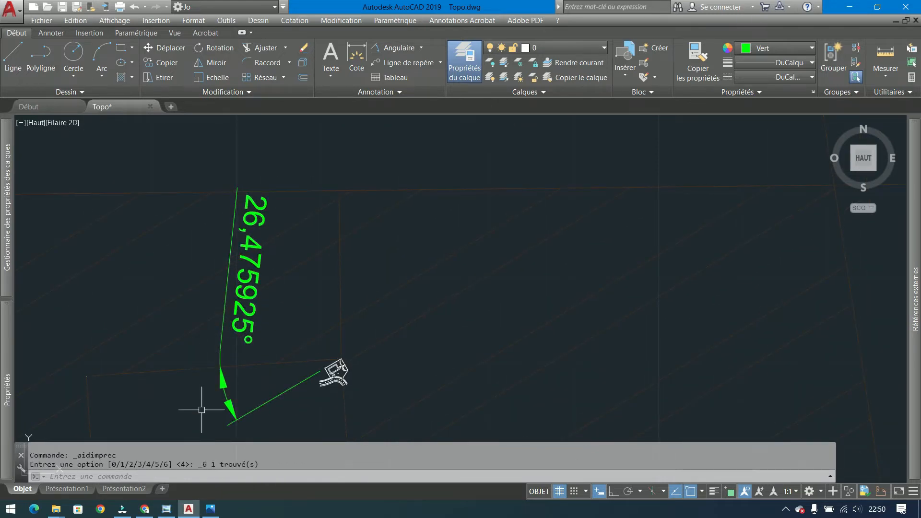
Delete the angular dimension between the rotated plot and the cadastre boundary.
{"action": "left_click", "coordinate": [225, 391]}
{"action": "left_click", "coordinate": [212, 401]}
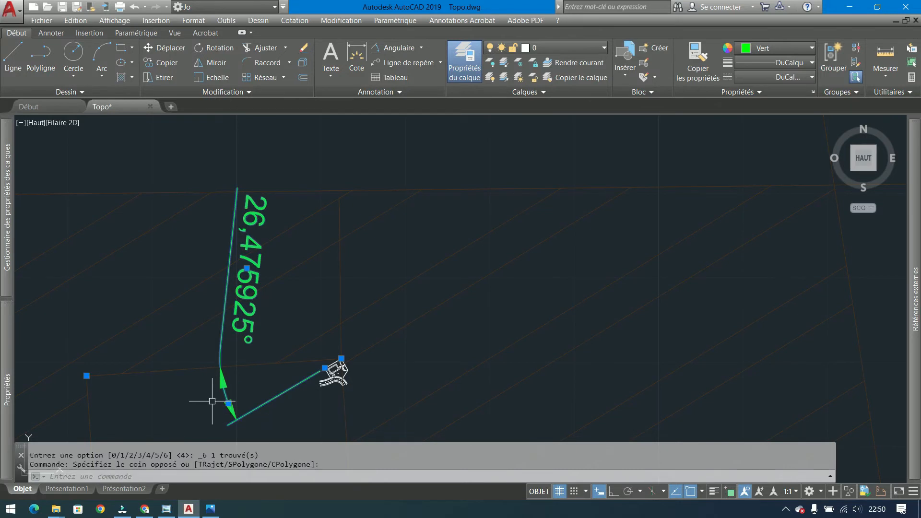
{"action": "key", "text": "Delete"}
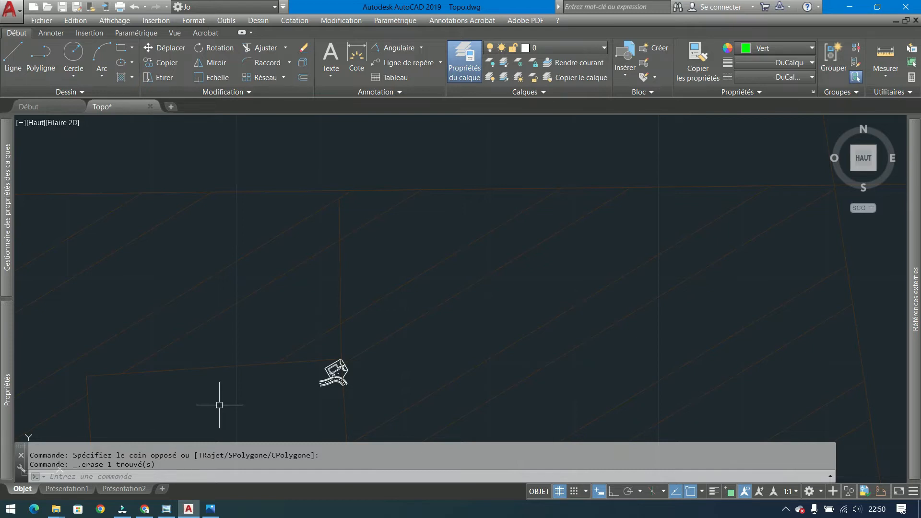
Draw a short and a longer line meeting at an acute angle in an empty area away from the survey plan.
{"action": "mouse_move", "coordinate": [236, 419]}
{"action": "middle_mouse_down"}
{"action": "mouse_move", "coordinate": [336, 323]}
{"action": "mouse_move", "coordinate": [494, 211]}
{"action": "middle_mouse_up"}
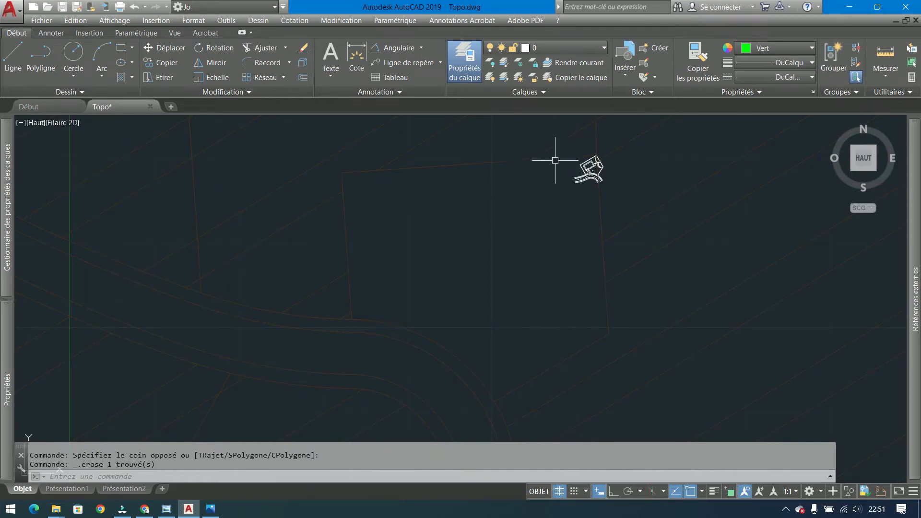
{"action": "mouse_move", "coordinate": [533, 191]}
{"action": "middle_mouse_down"}
{"action": "mouse_move", "coordinate": [407, 278]}
{"action": "mouse_move", "coordinate": [371, 294]}
{"action": "middle_mouse_up"}
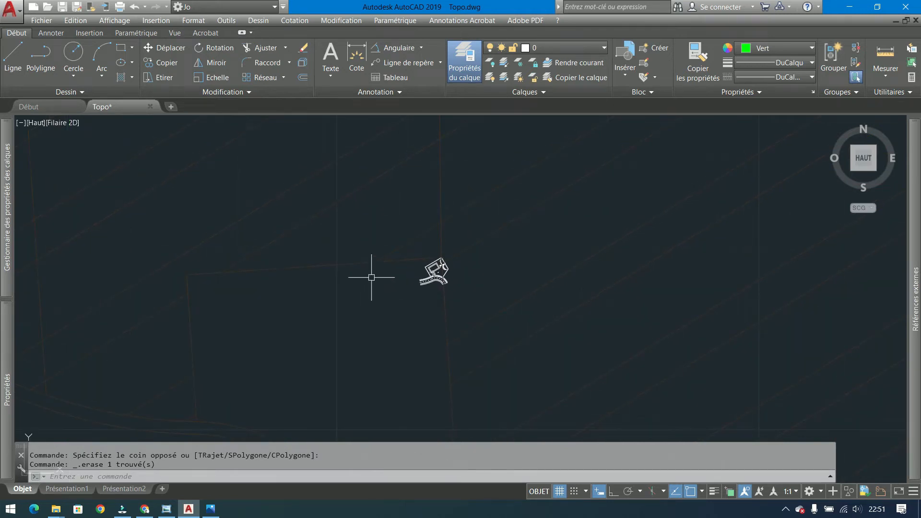
{"action": "scroll", "coordinate": [290, 315], "scroll_direction": "down", "scroll_amount": 4}
{"action": "middle_click_drag", "start_coordinate": [612, 257], "coordinate": [214, 258]}
{"action": "middle_click_drag", "start_coordinate": [576, 274], "coordinate": [247, 215]}
{"action": "middle_click_drag", "start_coordinate": [683, 212], "coordinate": [542, 258]}
{"action": "scroll", "coordinate": [542, 258], "scroll_direction": "up", "scroll_amount": 4}
{"action": "left_click", "coordinate": [13, 57]}
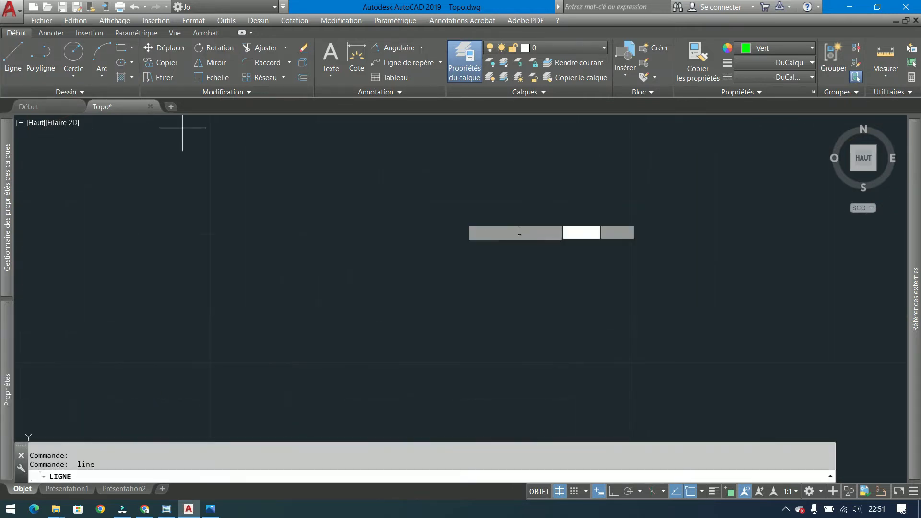
{"action": "left_click", "coordinate": [536, 202]}
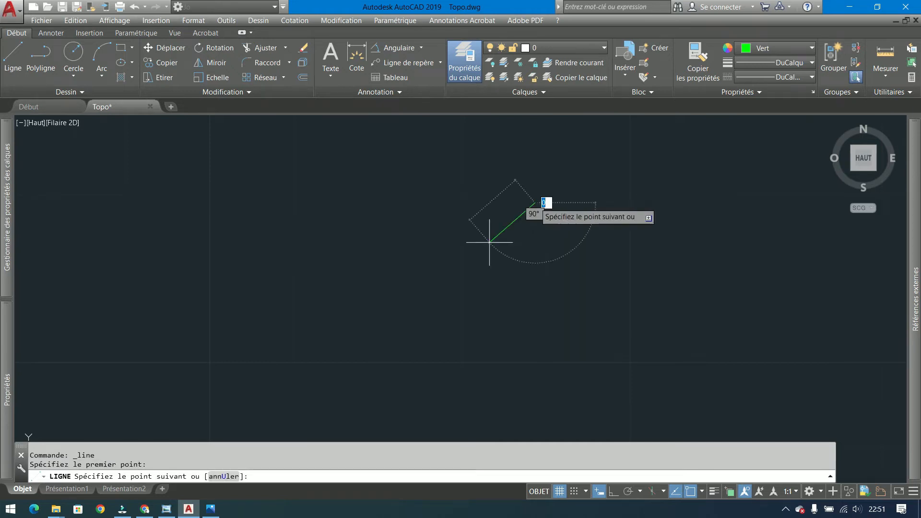
{"action": "left_click", "coordinate": [372, 273]}
{"action": "left_click", "coordinate": [773, 238]}
{"action": "key", "text": "Escape"}
Add the text label 1 and move it beside the vertex where the two practice lines meet.
{"action": "middle_click_drag", "start_coordinate": [773, 238], "coordinate": [679, 243]}
{"action": "scroll", "coordinate": [383, 227], "scroll_direction": "up", "scroll_amount": 2}
{"action": "middle_click_drag", "start_coordinate": [383, 227], "coordinate": [320, 259]}
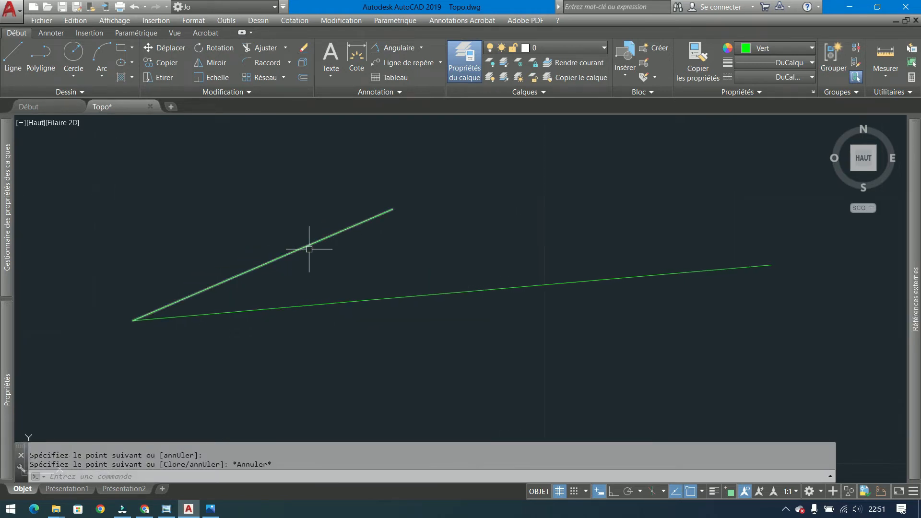
{"action": "left_click", "coordinate": [330, 57]}
{"action": "left_click", "coordinate": [113, 296]}
{"action": "type", "text": "1"}
{"action": "left_click", "coordinate": [133, 310]}
{"action": "left_click", "coordinate": [121, 254]}
{"action": "left_click", "coordinate": [165, 48]}
{"action": "left_click", "coordinate": [118, 263]}
{"action": "left_click", "coordinate": [114, 318]}
{"action": "left_click", "coordinate": [126, 315]}
{"action": "left_click", "coordinate": [109, 295]}
Copy the label 1 to the free ends of both practice lines.
{"action": "left_click", "coordinate": [166, 63]}
{"action": "left_click", "coordinate": [141, 279]}
{"action": "left_click", "coordinate": [818, 232]}
{"action": "key", "text": "Escape"}
Change the copied label at the short line's end to 2 and the one at the long line's end to 3.
{"action": "double_click", "coordinate": [413, 206]}
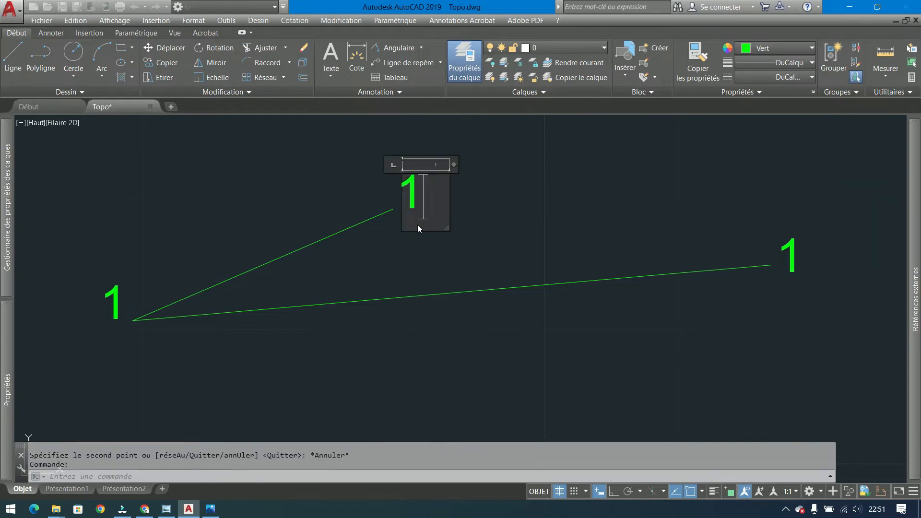
{"action": "type", "text": "2"}
{"action": "left_click", "coordinate": [839, 62]}
{"action": "double_click", "coordinate": [797, 253]}
{"action": "type", "text": "3"}
{"action": "key", "text": "Escape"}
{"action": "scroll", "coordinate": [386, 247], "scroll_direction": "down", "scroll_amount": 2}
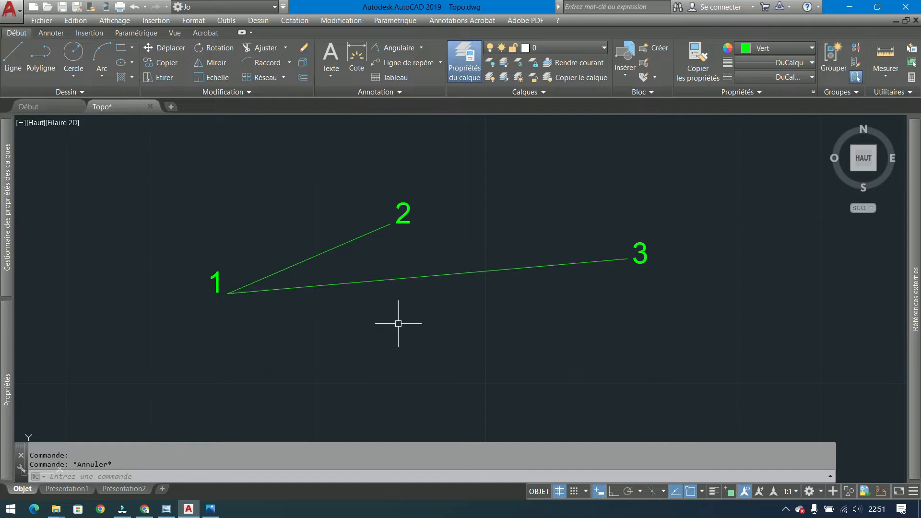
Move the short line with its labels 1 and 2 upward, away from the long line.
{"action": "scroll", "coordinate": [397, 318], "scroll_direction": "up", "scroll_amount": 2}
{"action": "left_click", "coordinate": [240, 208]}
{"action": "left_click", "coordinate": [211, 240]}
{"action": "middle_click_drag", "start_coordinate": [212, 240], "coordinate": [202, 299]}
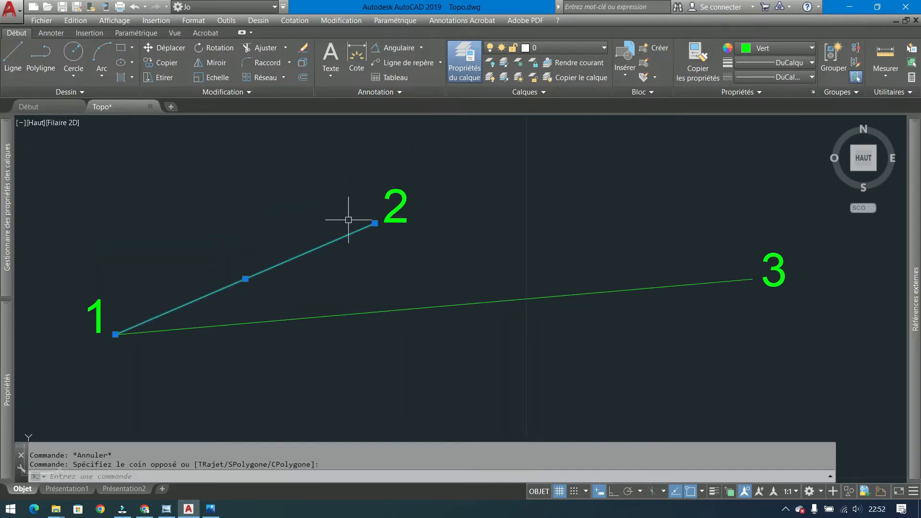
{"action": "left_click", "coordinate": [419, 169]}
{"action": "left_click", "coordinate": [68, 306]}
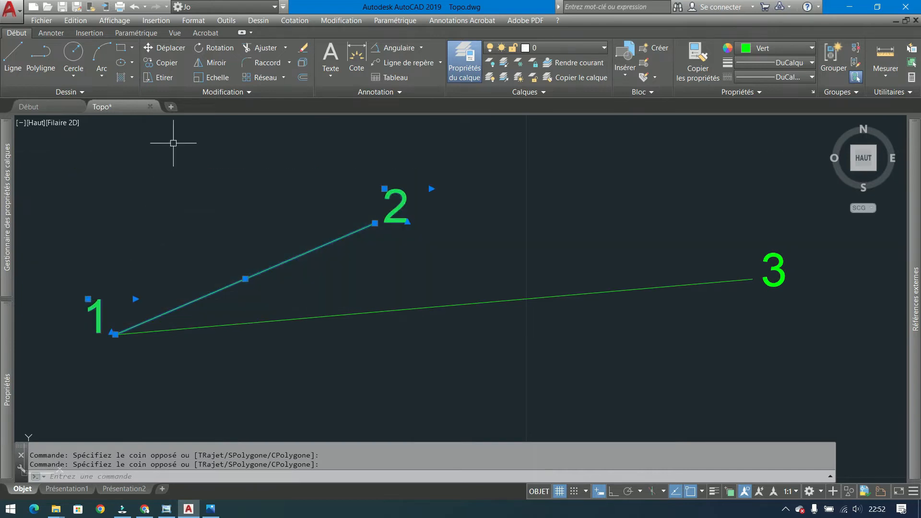
{"action": "left_click", "coordinate": [165, 48]}
{"action": "left_click", "coordinate": [454, 271]}
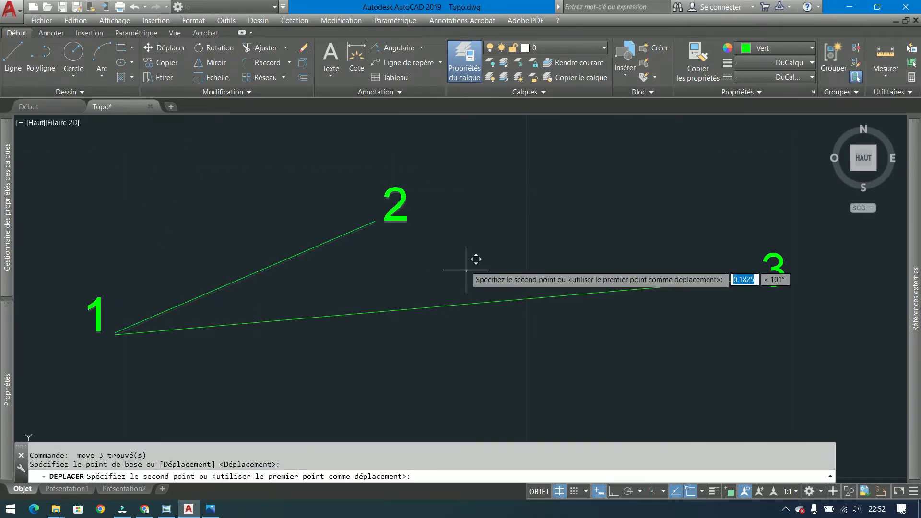
{"action": "left_click", "coordinate": [466, 196]}
Move the short line and its labels from its endpoint at label 1 onto the long line's start point.
{"action": "left_click", "coordinate": [456, 136]}
{"action": "left_click", "coordinate": [95, 263]}
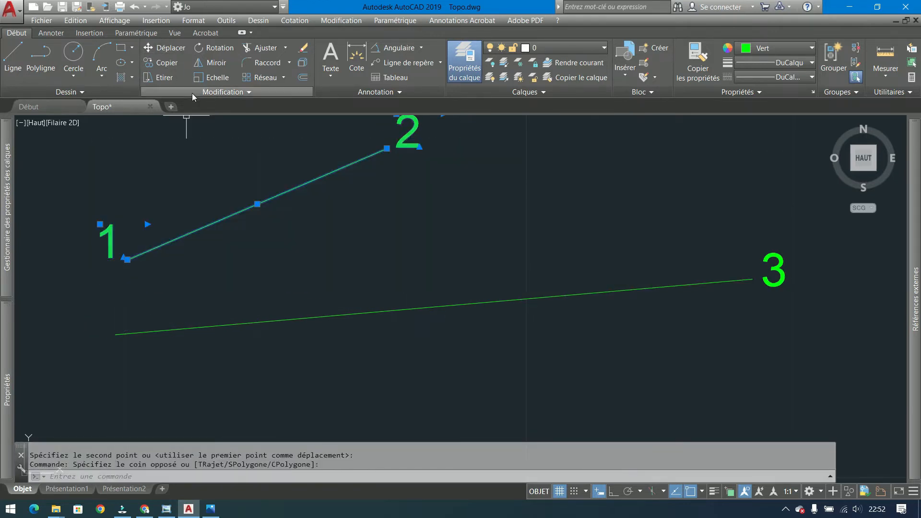
{"action": "left_click", "coordinate": [164, 48]}
{"action": "left_click", "coordinate": [127, 260]}
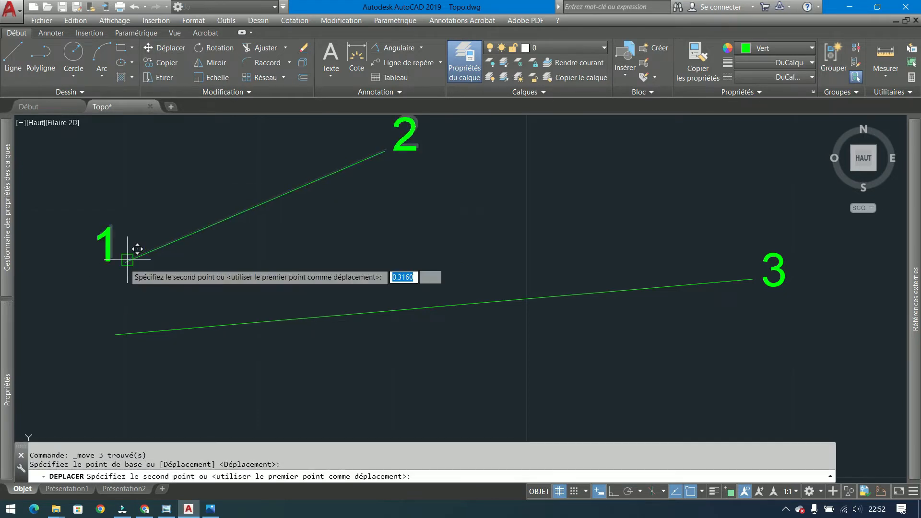
{"action": "left_click", "coordinate": [116, 334]}
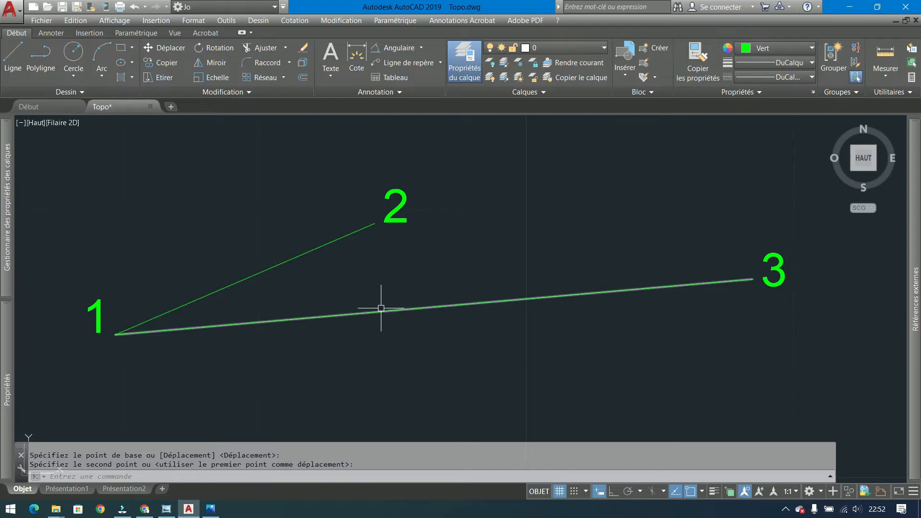
Rotate line 1-2 about point 1 with the Reference option, using points 1 and 2 as reference and aligning it with line 1-3.
{"action": "left_click", "coordinate": [264, 270]}
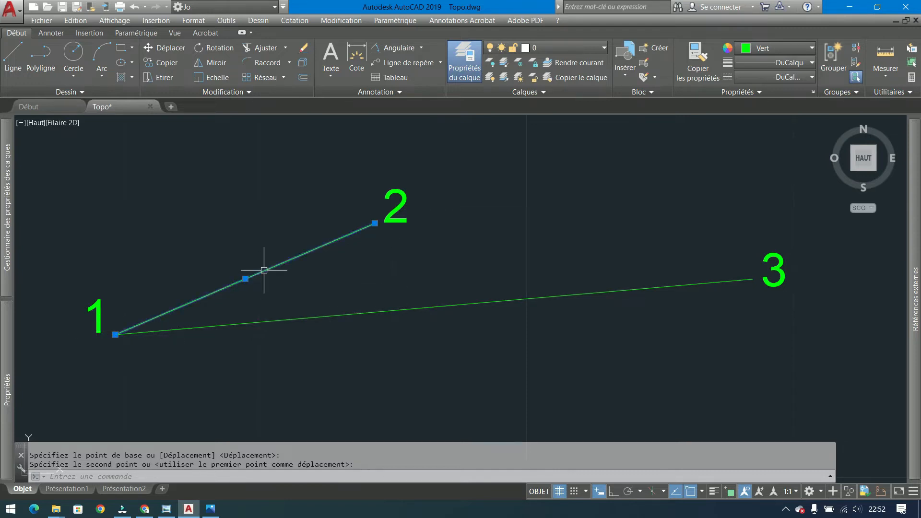
{"action": "left_click", "coordinate": [220, 48]}
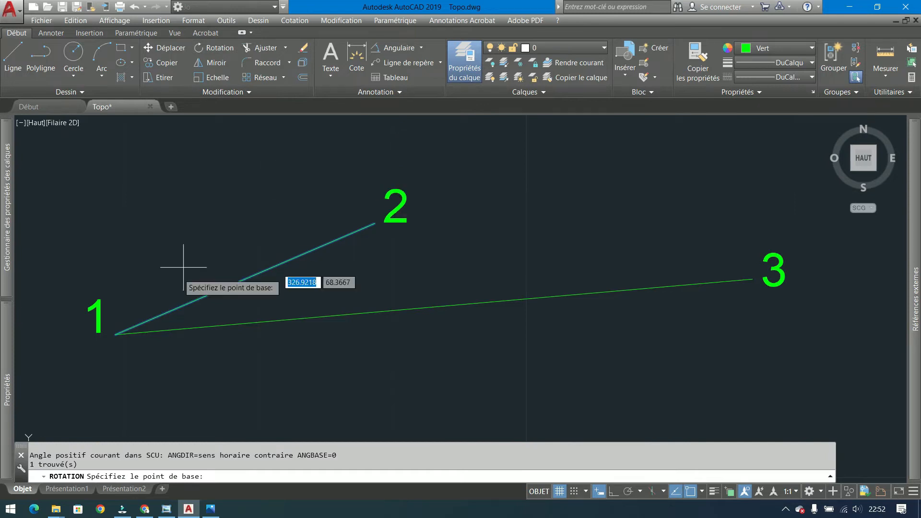
{"action": "left_click", "coordinate": [117, 334]}
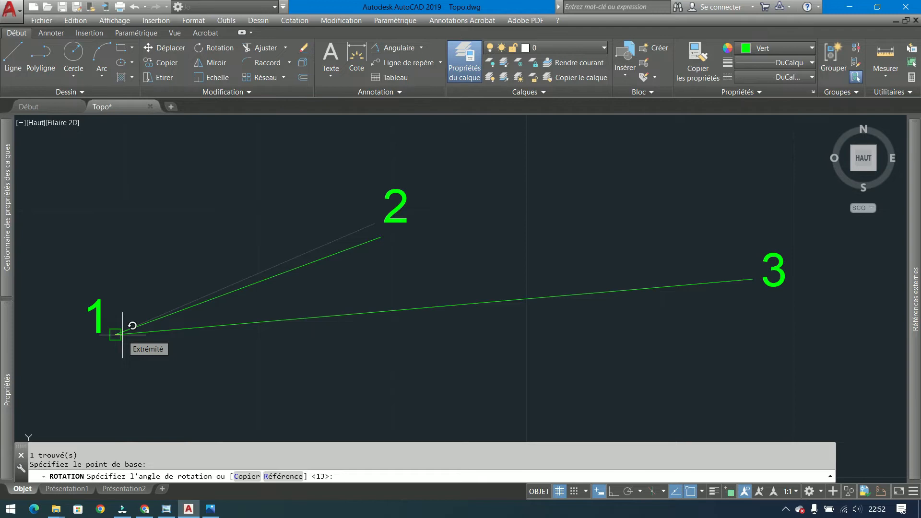
{"action": "type", "text": "r"}
{"action": "key", "text": "Return"}
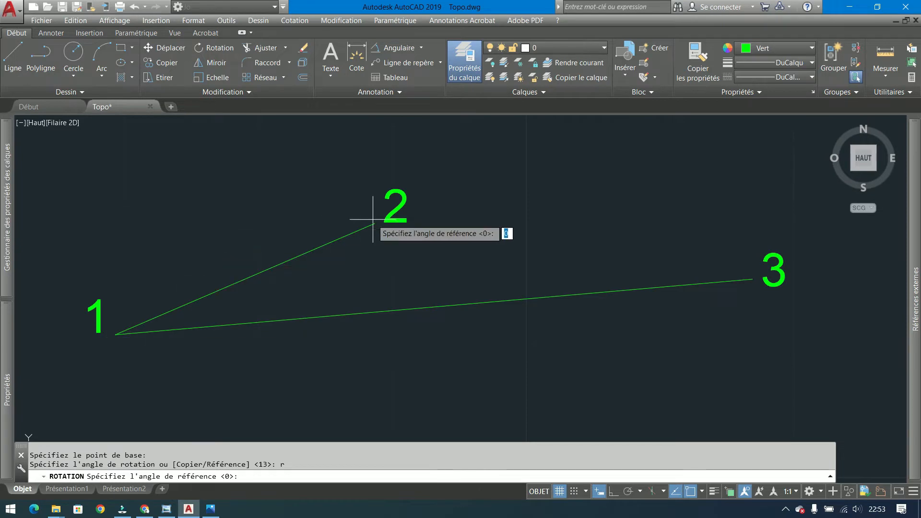
{"action": "middle_click_drag", "start_coordinate": [203, 320], "coordinate": [295, 340]}
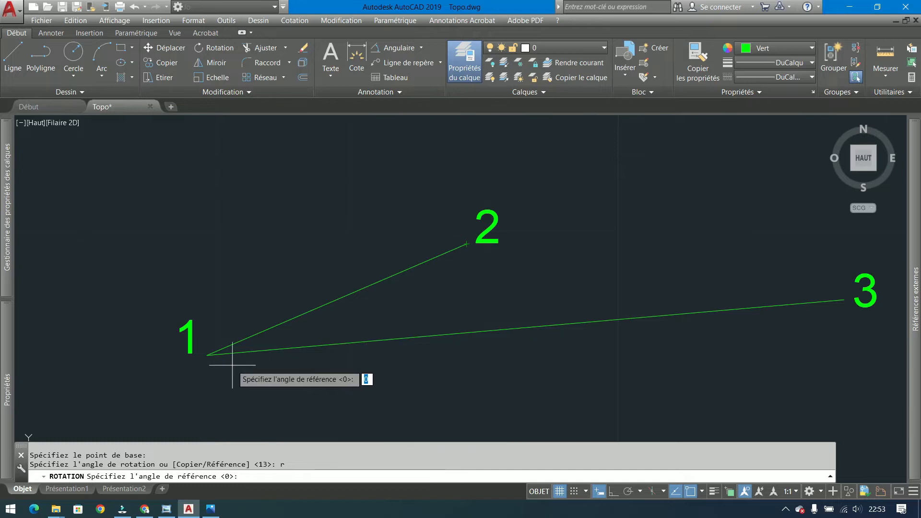
{"action": "left_click", "coordinate": [207, 355]}
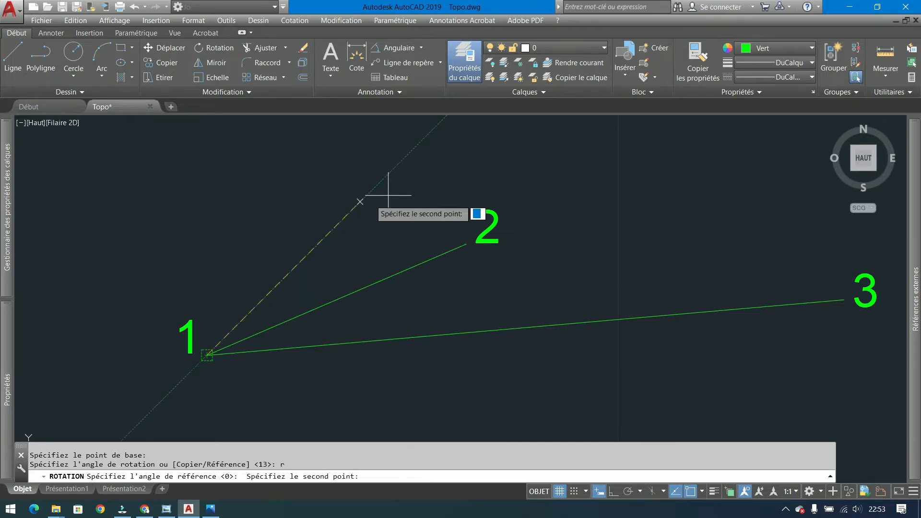
{"action": "left_click", "coordinate": [466, 244]}
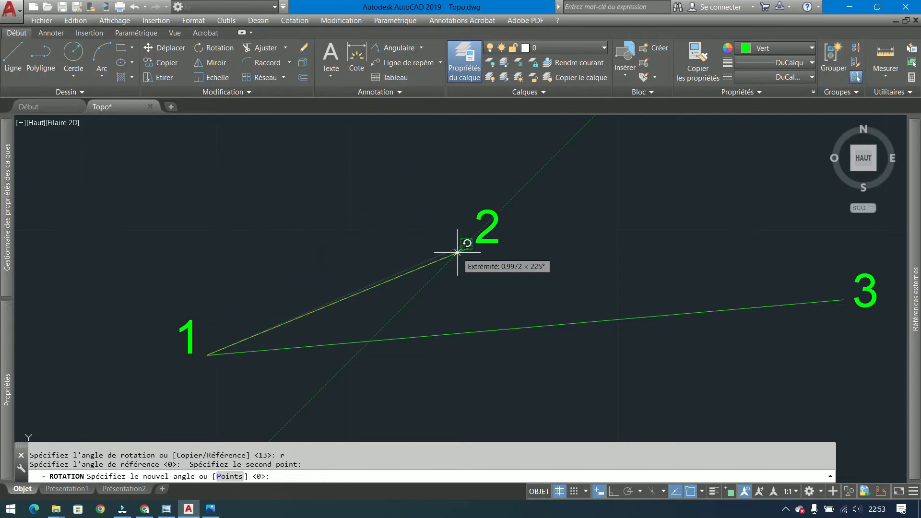
{"action": "left_click", "coordinate": [834, 304]}
Erase the two practice lines and their three number labels.
{"action": "left_click", "coordinate": [532, 303]}
{"action": "left_click", "coordinate": [338, 403]}
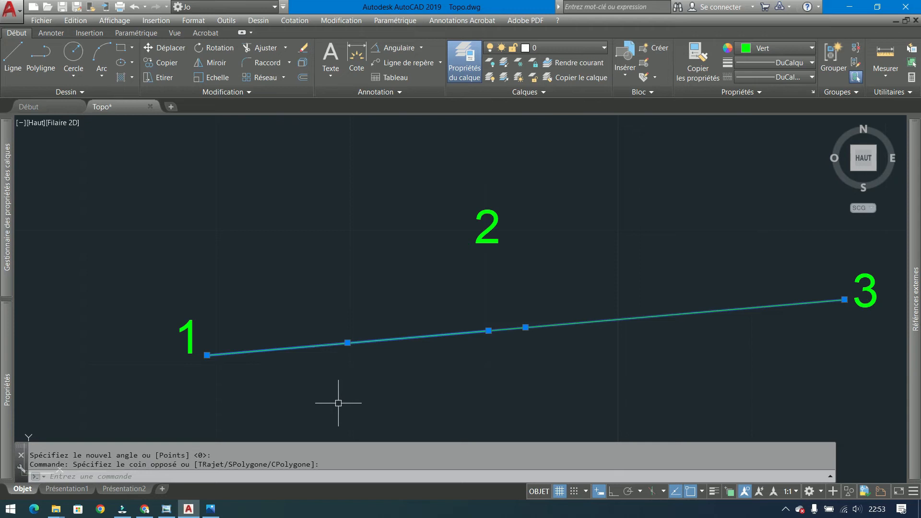
{"action": "scroll", "coordinate": [494, 339], "scroll_direction": "up", "scroll_amount": 2}
{"action": "scroll", "coordinate": [494, 339], "scroll_direction": "down", "scroll_amount": 9}
{"action": "middle_click_drag", "start_coordinate": [401, 348], "coordinate": [452, 244]}
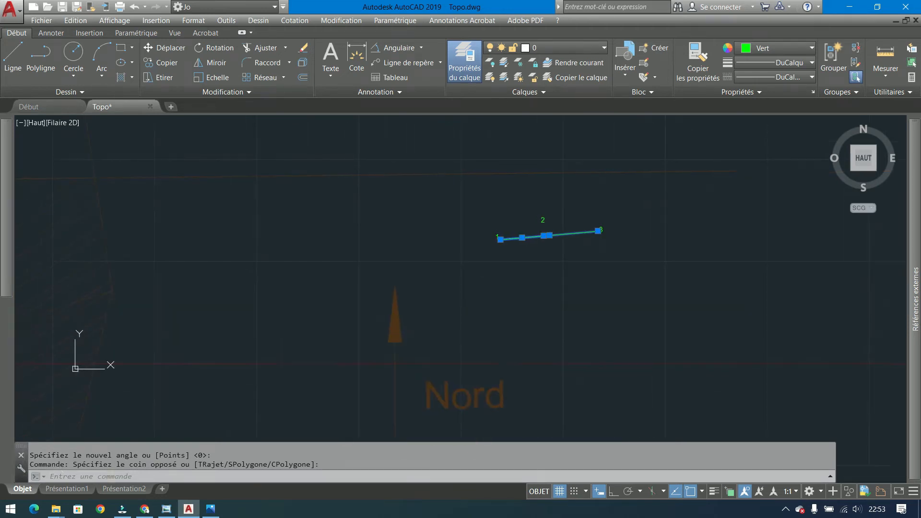
{"action": "key", "text": "Delete"}
Rotate the survey plan about the shared corner by reference, aligning the plot's outer upper edge with the far end of the cadastre parcel's upper boundary.
{"action": "scroll", "coordinate": [630, 206], "scroll_direction": "down", "scroll_amount": 6}
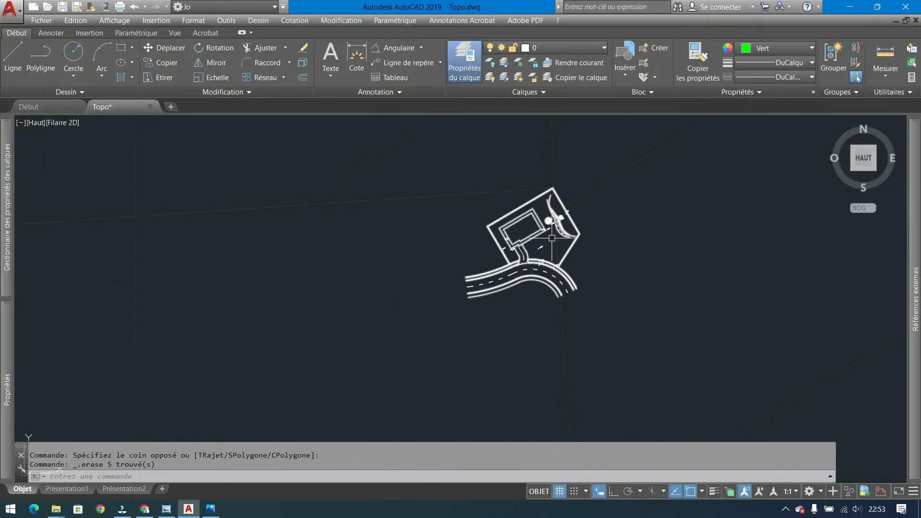
{"action": "left_click", "coordinate": [516, 266]}
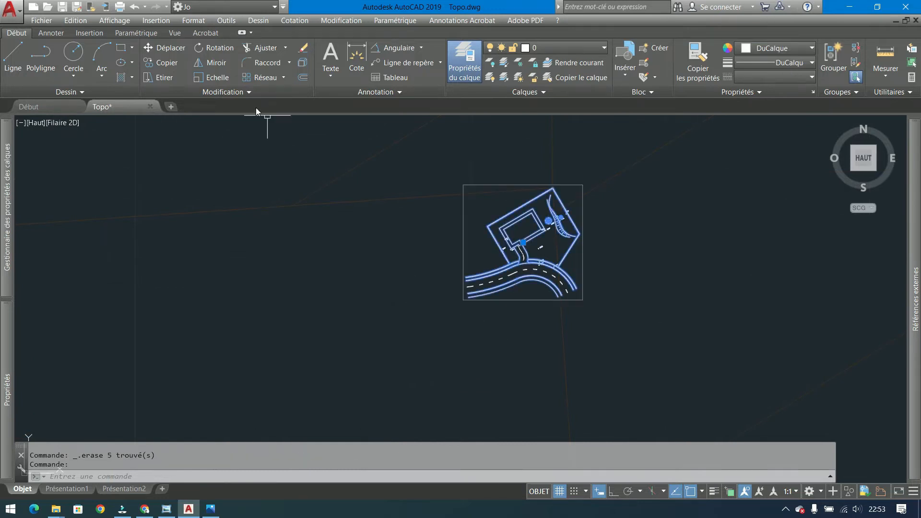
{"action": "left_click", "coordinate": [220, 50]}
{"action": "scroll", "coordinate": [555, 196], "scroll_direction": "up", "scroll_amount": 5}
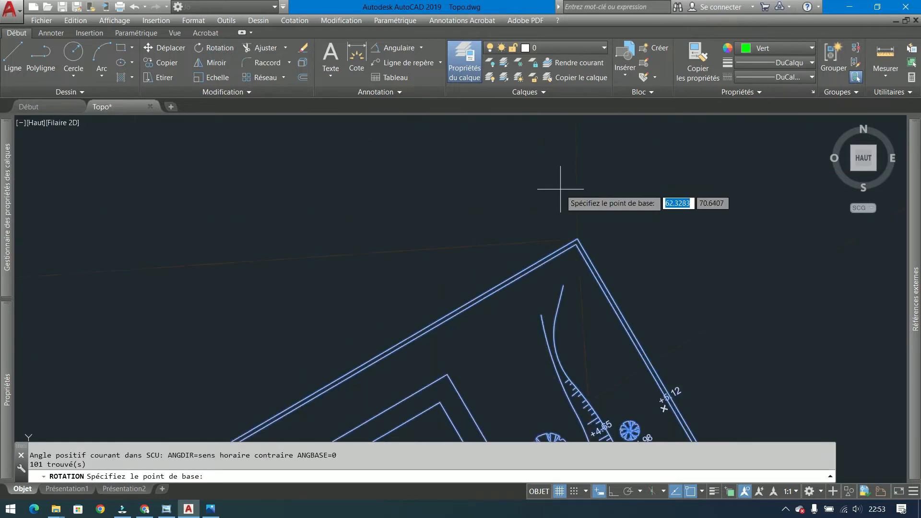
{"action": "left_click", "coordinate": [578, 238]}
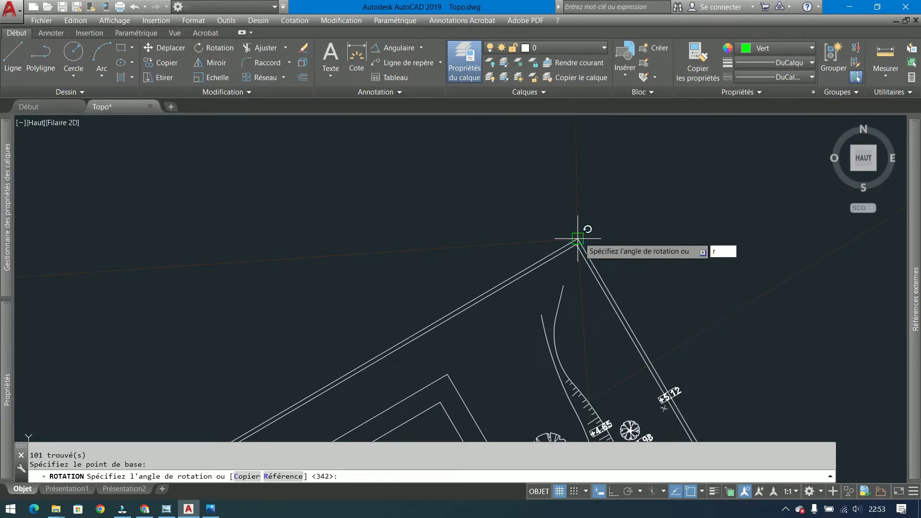
{"action": "key", "text": "Return"}
{"action": "left_click", "coordinate": [578, 239]}
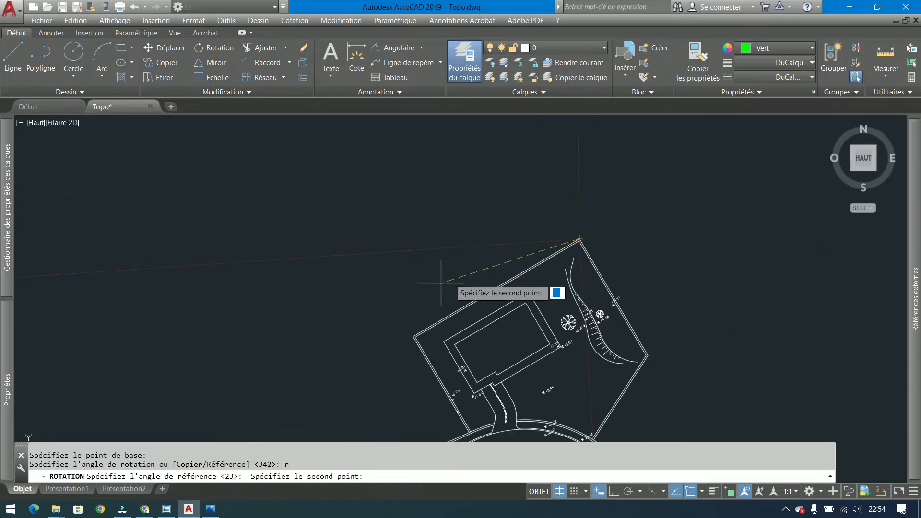
{"action": "scroll", "coordinate": [414, 336], "scroll_direction": "up", "scroll_amount": 5}
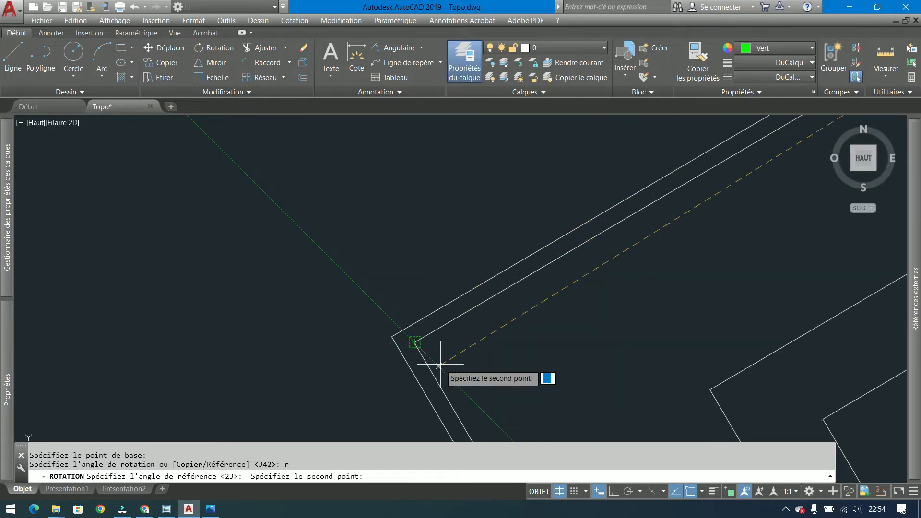
{"action": "scroll", "coordinate": [365, 346], "scroll_direction": "down", "scroll_amount": 4}
{"action": "scroll", "coordinate": [358, 344], "scroll_direction": "down", "scroll_amount": 4}
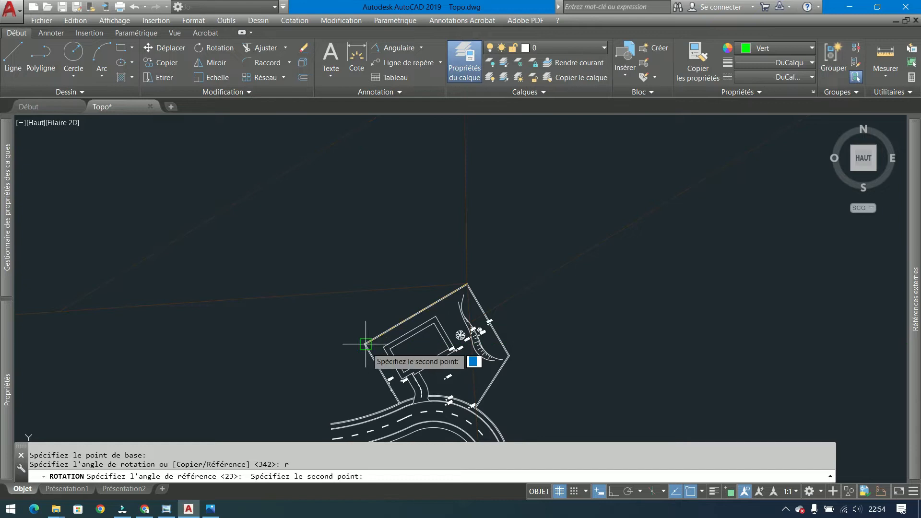
{"action": "scroll", "coordinate": [366, 344], "scroll_direction": "up", "scroll_amount": 4}
{"action": "scroll", "coordinate": [374, 331], "scroll_direction": "up", "scroll_amount": 1}
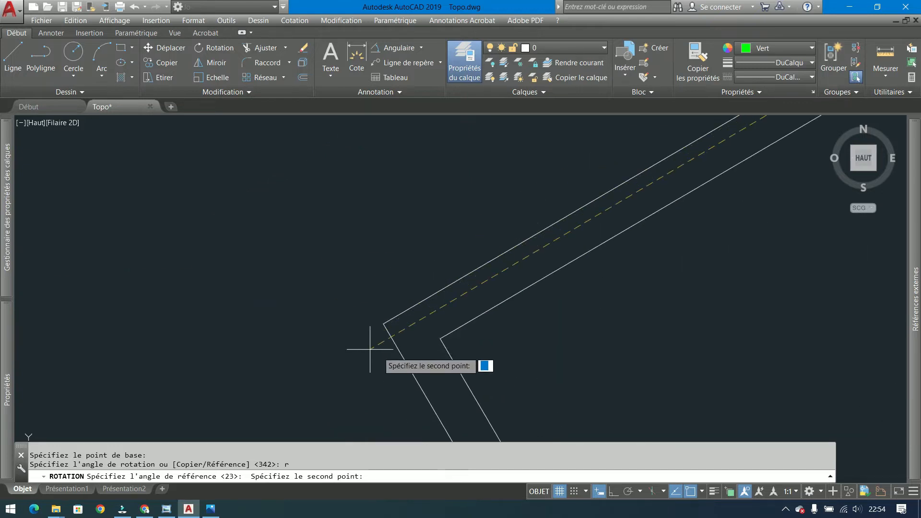
{"action": "left_click", "coordinate": [383, 324]}
{"action": "scroll", "coordinate": [388, 322], "scroll_direction": "down", "scroll_amount": 5}
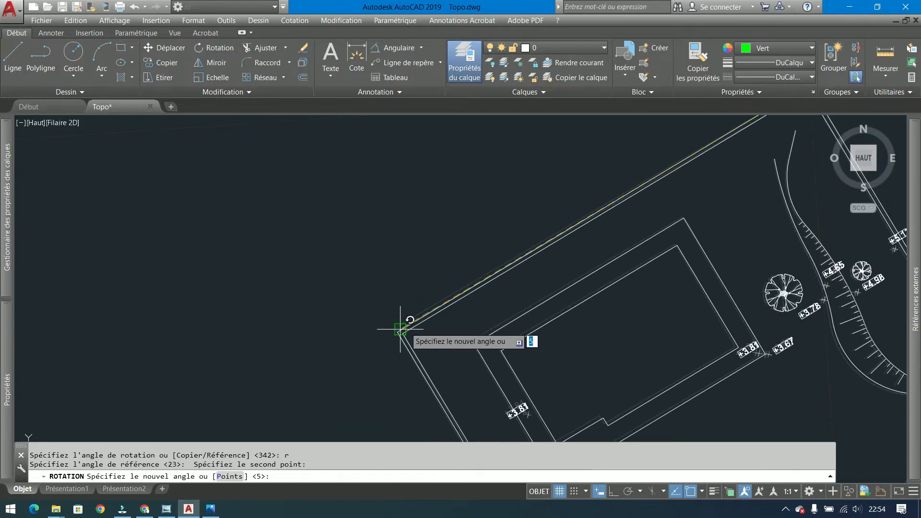
{"action": "middle_click_drag", "start_coordinate": [234, 337], "coordinate": [528, 255]}
{"action": "scroll", "coordinate": [530, 254], "scroll_direction": "down", "scroll_amount": 2}
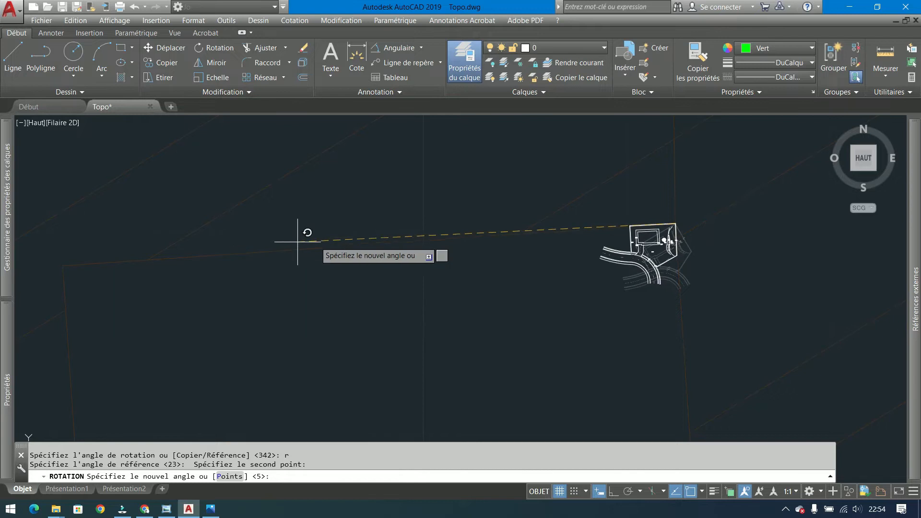
{"action": "left_click", "coordinate": [62, 265]}
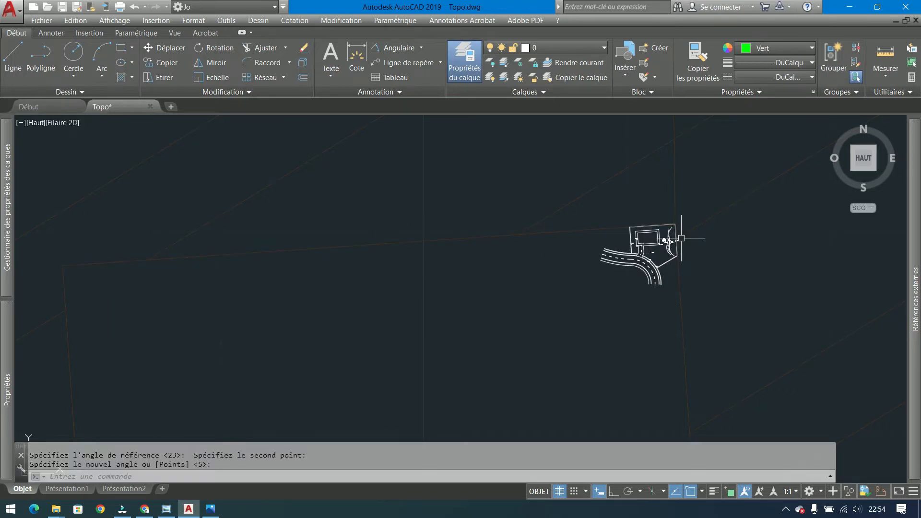
{"action": "scroll", "coordinate": [695, 258], "scroll_direction": "up", "scroll_amount": 4}
{"action": "scroll", "coordinate": [678, 235], "scroll_direction": "down", "scroll_amount": 2}
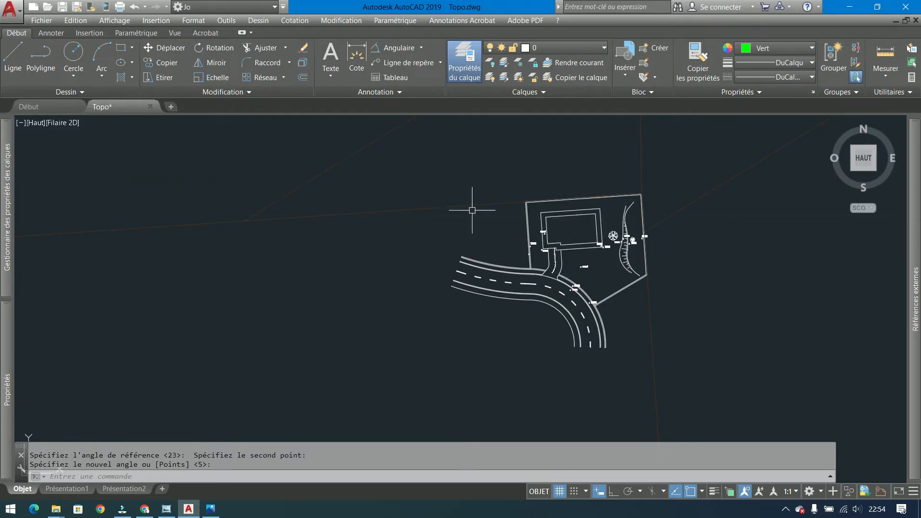
{"action": "left_click", "coordinate": [227, 79]}
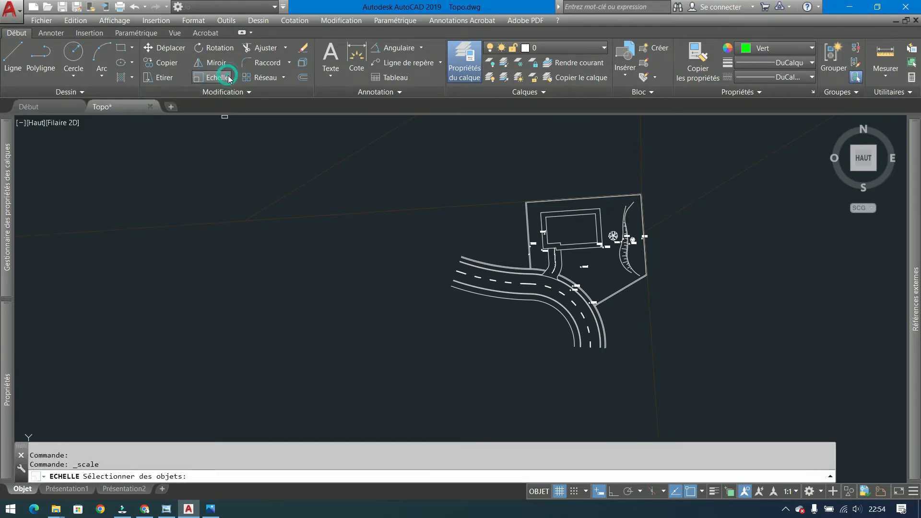
{"action": "left_click", "coordinate": [587, 228]}
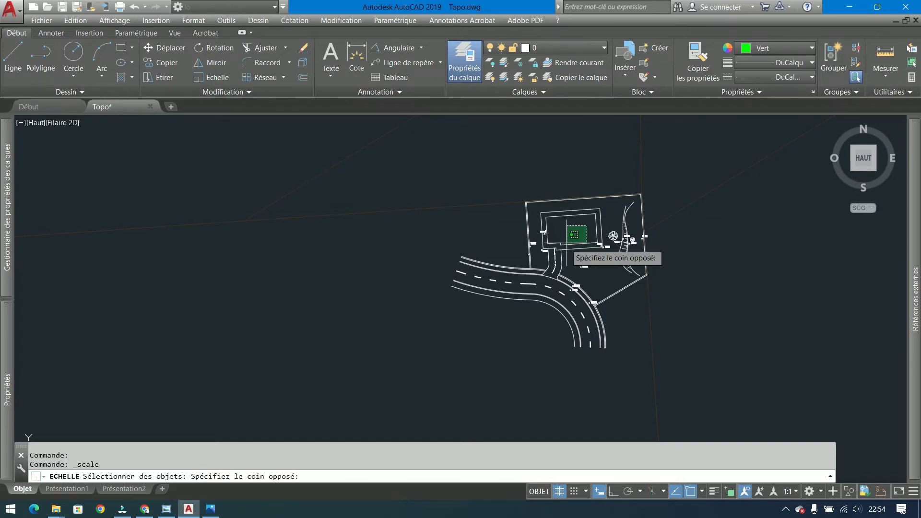
{"action": "left_click", "coordinate": [447, 296]}
{"action": "key", "text": "Return"}
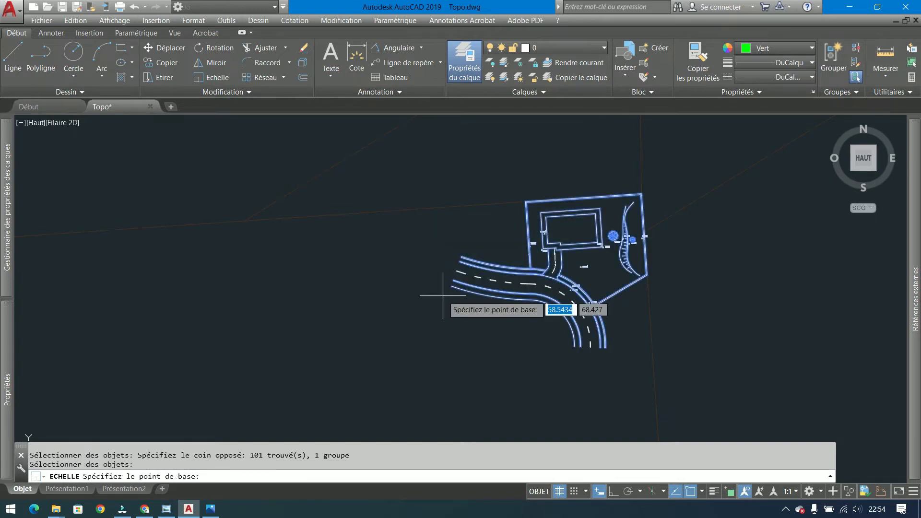
{"action": "scroll", "coordinate": [659, 163], "scroll_direction": "up", "scroll_amount": 5}
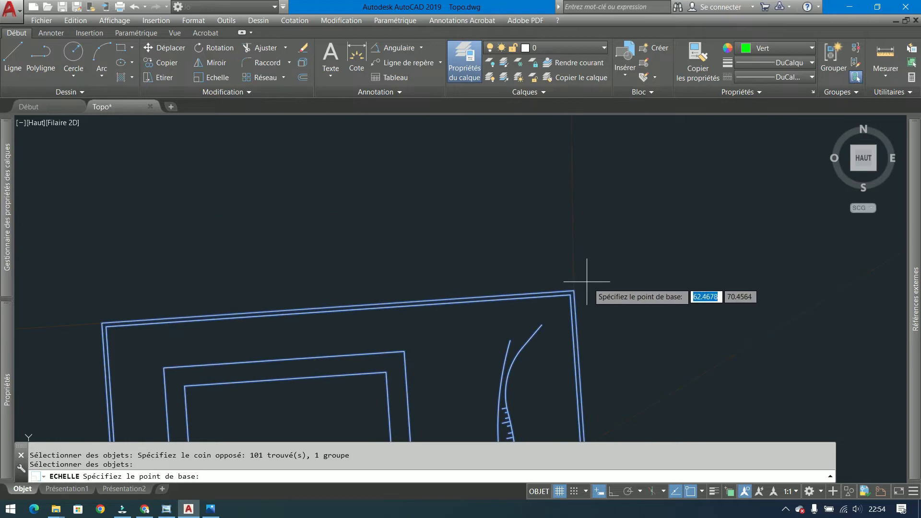
{"action": "scroll", "coordinate": [587, 282], "scroll_direction": "up", "scroll_amount": 2}
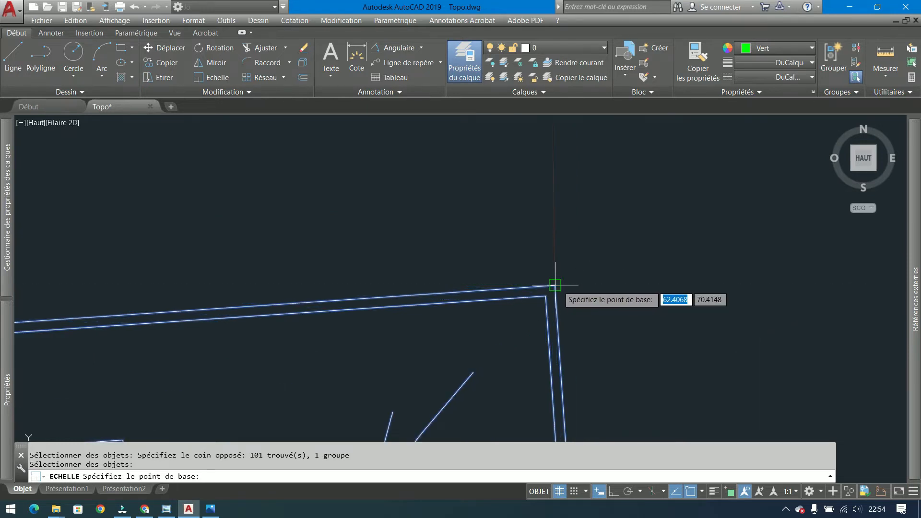
{"action": "scroll", "coordinate": [600, 250], "scroll_direction": "down", "scroll_amount": 5}
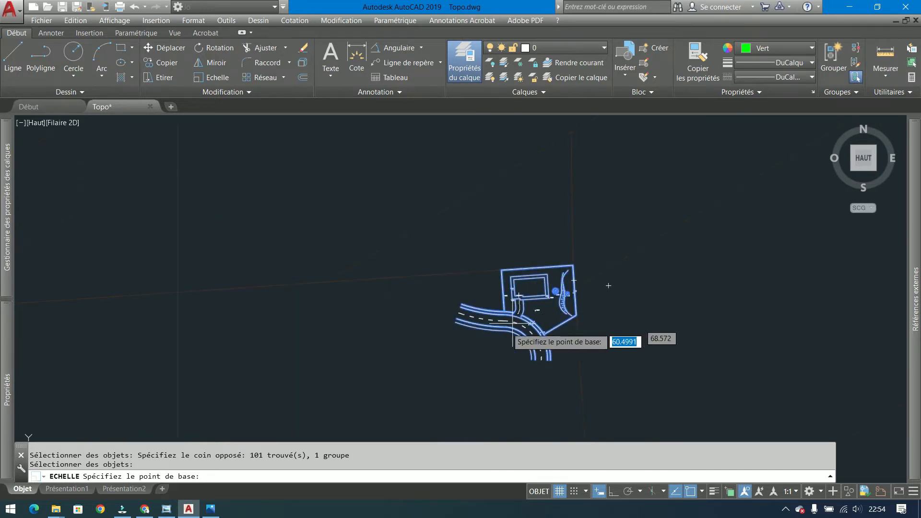
{"action": "left_click", "coordinate": [471, 341]}
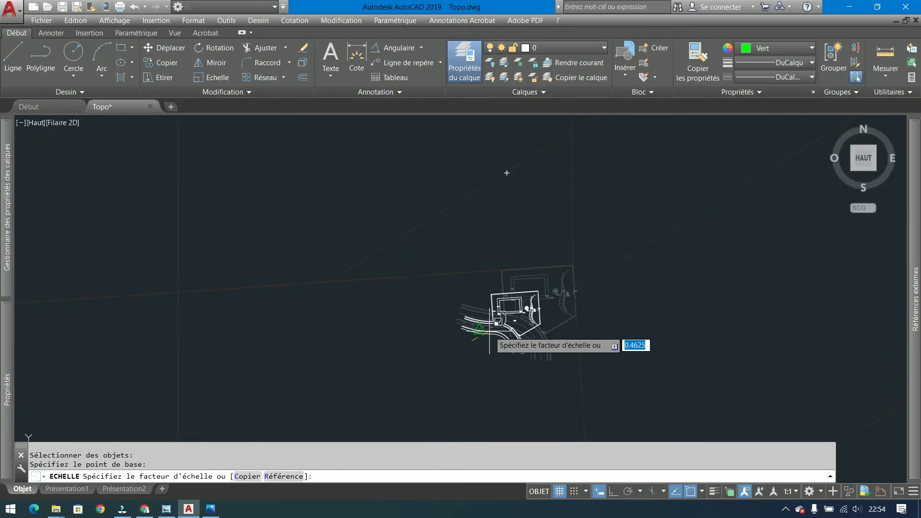
{"action": "key", "text": "Escape"}
Start scaling the whole survey plan, using the plot's outer corner shared with the cadastre parcel as the base point.
{"action": "left_click", "coordinate": [506, 313]}
{"action": "left_click", "coordinate": [220, 77]}
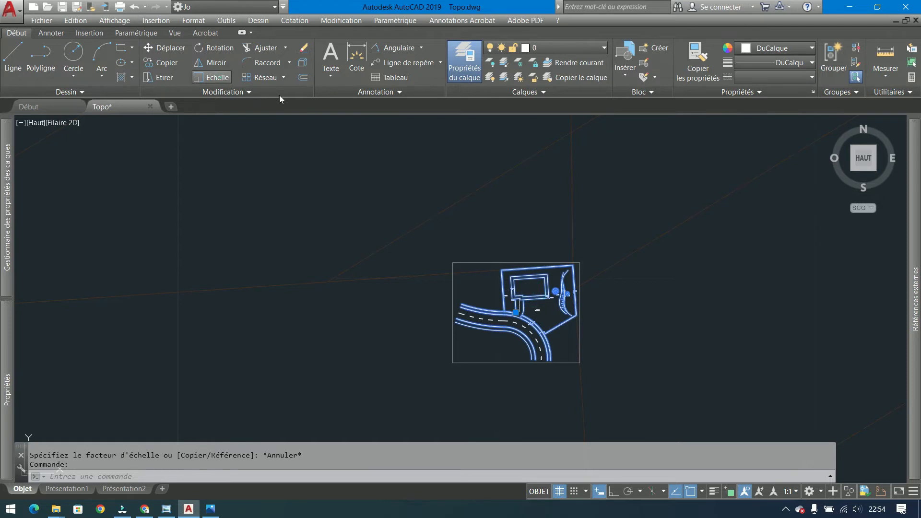
{"action": "scroll", "coordinate": [614, 262], "scroll_direction": "up", "scroll_amount": 8}
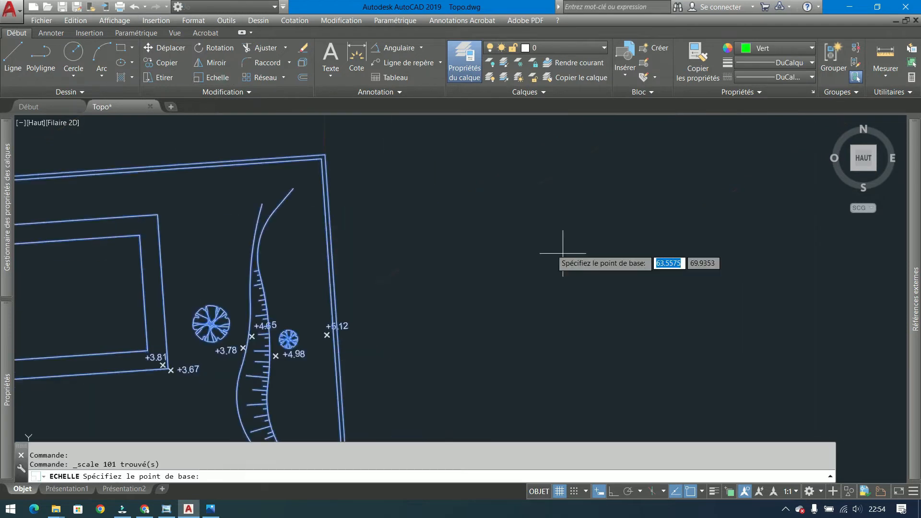
{"action": "left_click", "coordinate": [325, 154]}
{"action": "scroll", "coordinate": [413, 150], "scroll_direction": "down", "scroll_amount": 8}
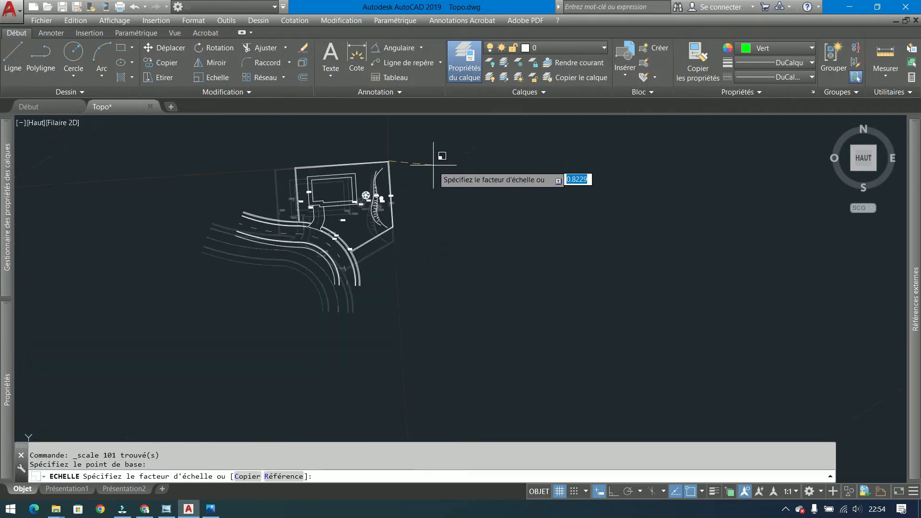
{"action": "scroll", "coordinate": [597, 227], "scroll_direction": "up", "scroll_amount": 5}
{"action": "scroll", "coordinate": [531, 201], "scroll_direction": "down", "scroll_amount": 4}
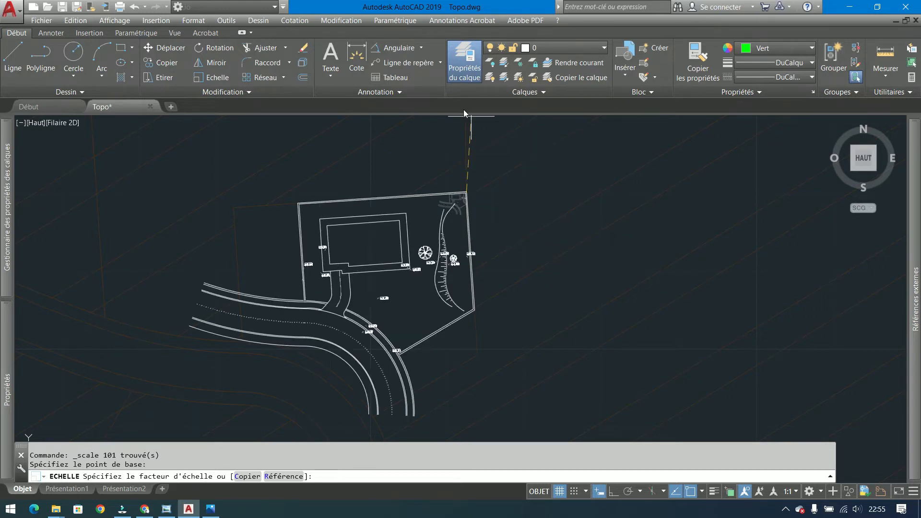
{"action": "scroll", "coordinate": [452, 195], "scroll_direction": "up", "scroll_amount": 4}
{"action": "middle_click_drag", "start_coordinate": [397, 197], "coordinate": [546, 199]}
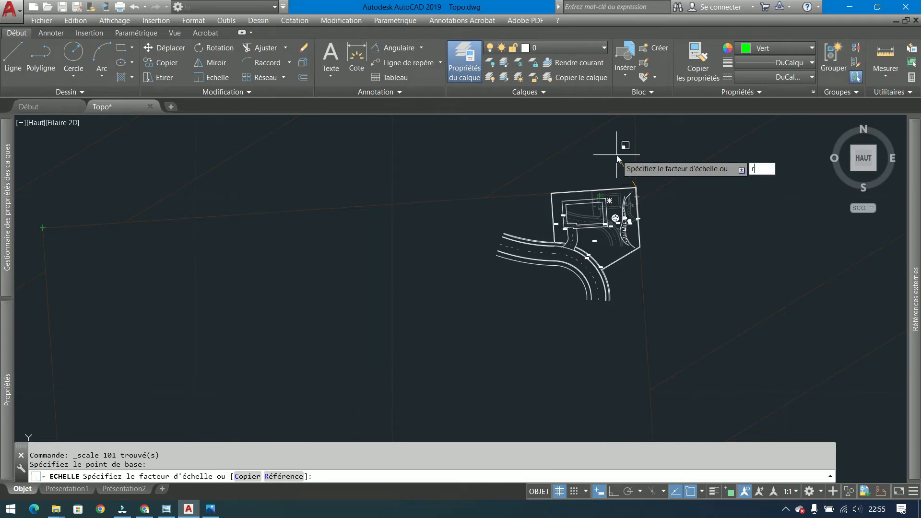
Define the scaling's reference length along the plot's outer upper edge, from the shared corner to its other end.
{"action": "key", "text": "Return"}
{"action": "scroll", "coordinate": [643, 161], "scroll_direction": "up", "scroll_amount": 5}
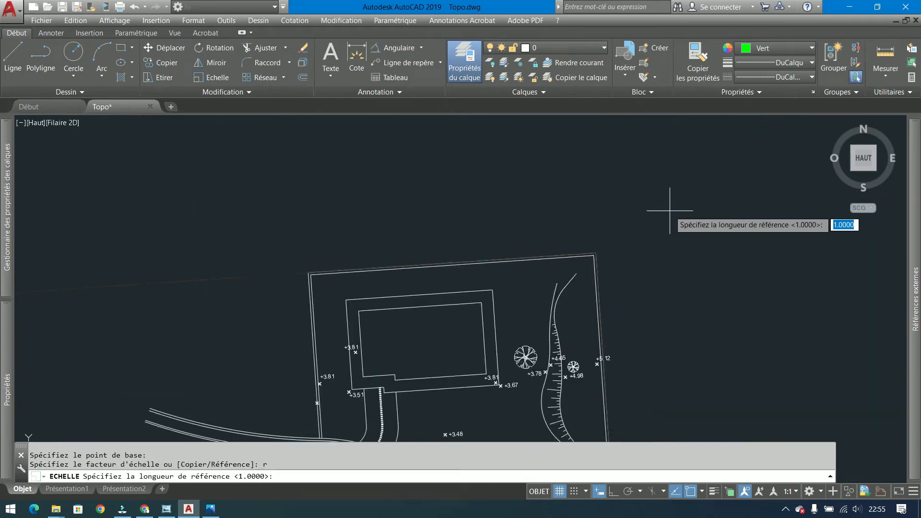
{"action": "scroll", "coordinate": [669, 210], "scroll_direction": "up", "scroll_amount": 2}
{"action": "middle_click_drag", "start_coordinate": [581, 261], "coordinate": [799, 198]}
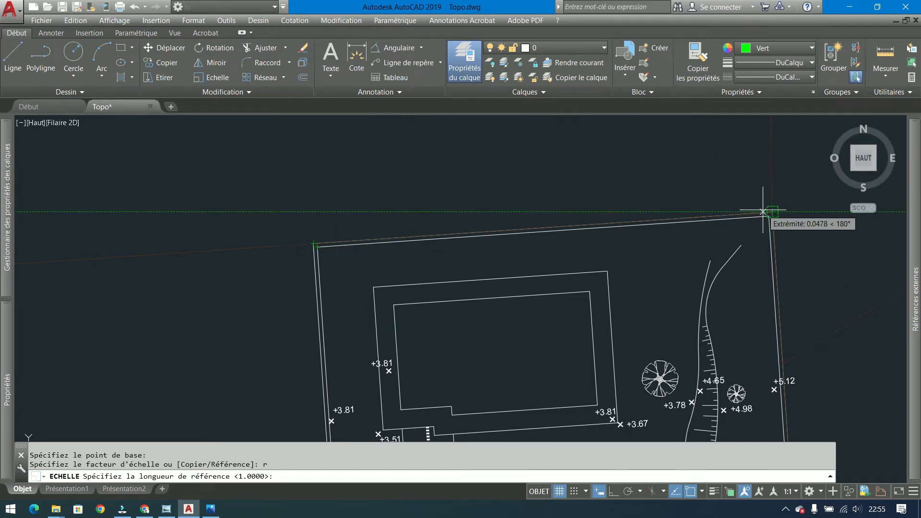
{"action": "scroll", "coordinate": [821, 205], "scroll_direction": "down", "scroll_amount": 6}
{"action": "middle_click_drag", "start_coordinate": [261, 227], "coordinate": [590, 166]}
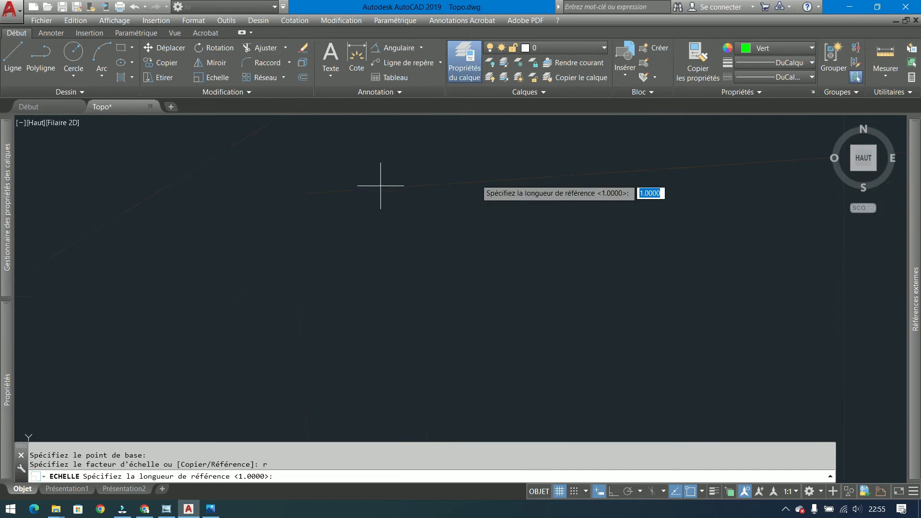
{"action": "scroll", "coordinate": [225, 216], "scroll_direction": "down", "scroll_amount": 2}
{"action": "scroll", "coordinate": [227, 217], "scroll_direction": "down", "scroll_amount": 1}
{"action": "scroll", "coordinate": [689, 199], "scroll_direction": "up", "scroll_amount": 2}
{"action": "scroll", "coordinate": [463, 165], "scroll_direction": "up", "scroll_amount": 2}
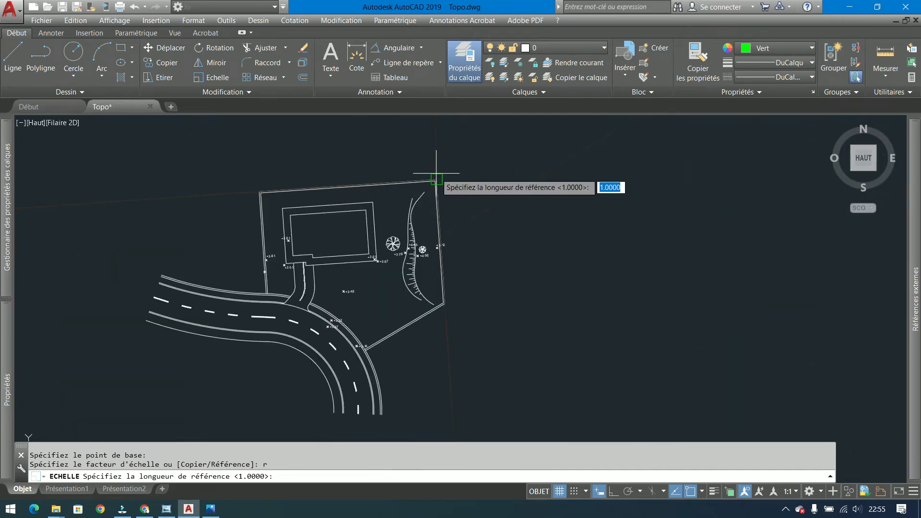
{"action": "scroll", "coordinate": [437, 173], "scroll_direction": "up", "scroll_amount": 3}
{"action": "left_click", "coordinate": [434, 188]}
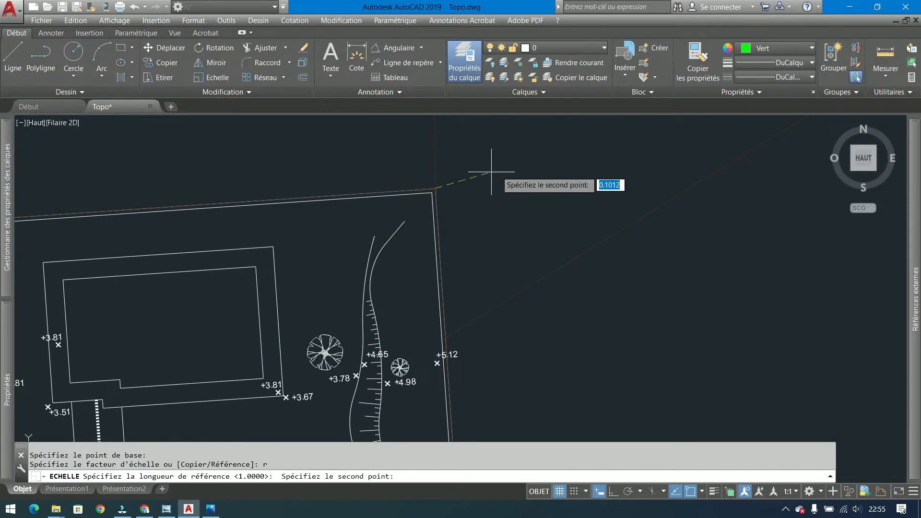
{"action": "scroll", "coordinate": [412, 173], "scroll_direction": "down", "scroll_amount": 3}
{"action": "scroll", "coordinate": [335, 175], "scroll_direction": "up", "scroll_amount": 4}
{"action": "scroll", "coordinate": [362, 261], "scroll_direction": "up", "scroll_amount": 2}
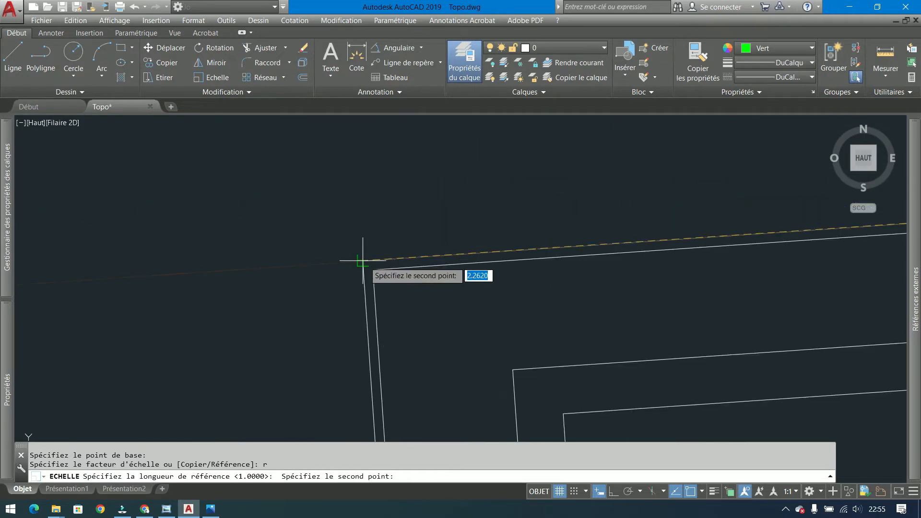
{"action": "left_click", "coordinate": [363, 261]}
Scale the survey plan to the cadastre by picking the far end of the parcel's upper boundary as the new length.
{"action": "scroll", "coordinate": [453, 226], "scroll_direction": "down", "scroll_amount": 5}
{"action": "middle_click_drag", "start_coordinate": [283, 205], "coordinate": [619, 151]}
{"action": "scroll", "coordinate": [611, 154], "scroll_direction": "down", "scroll_amount": 2}
{"action": "scroll", "coordinate": [268, 196], "scroll_direction": "down", "scroll_amount": 4}
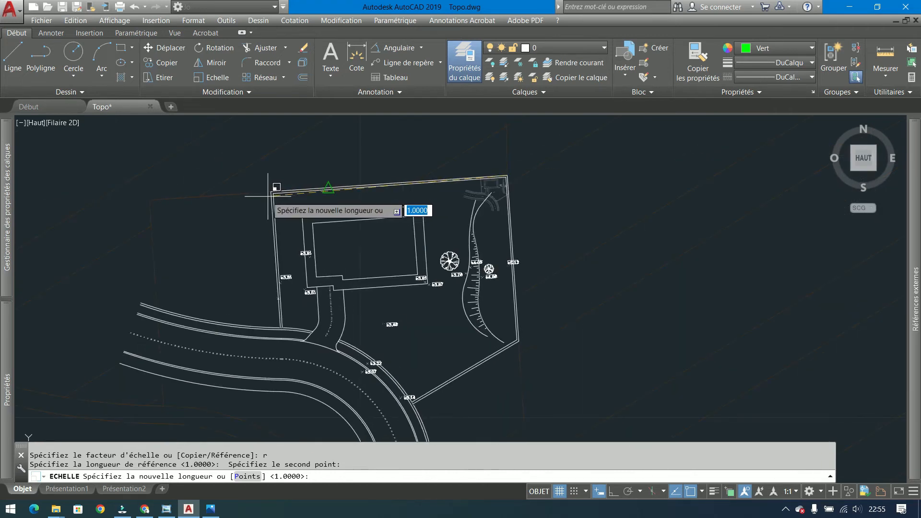
{"action": "left_click", "coordinate": [198, 207]}
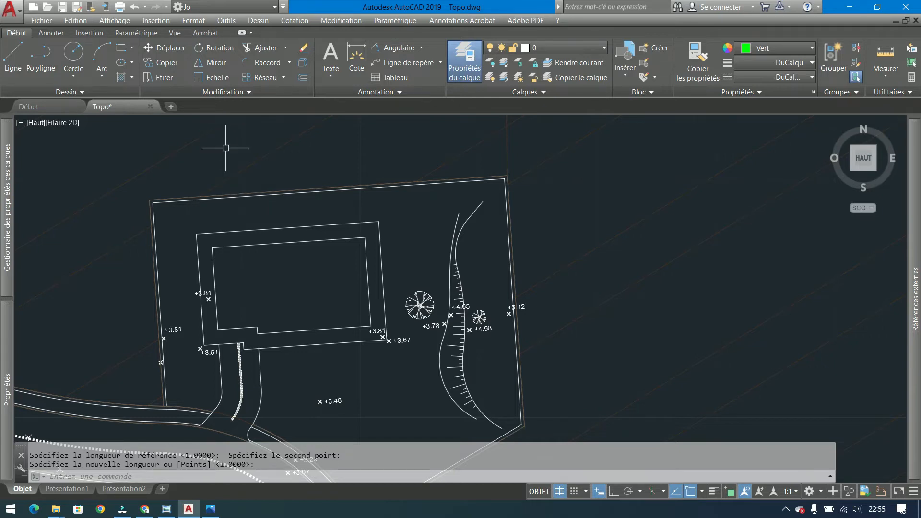
Close the Topo drawing without saving its changes and start a new blank drawing.
{"action": "scroll", "coordinate": [554, 232], "scroll_direction": "down", "scroll_amount": 3}
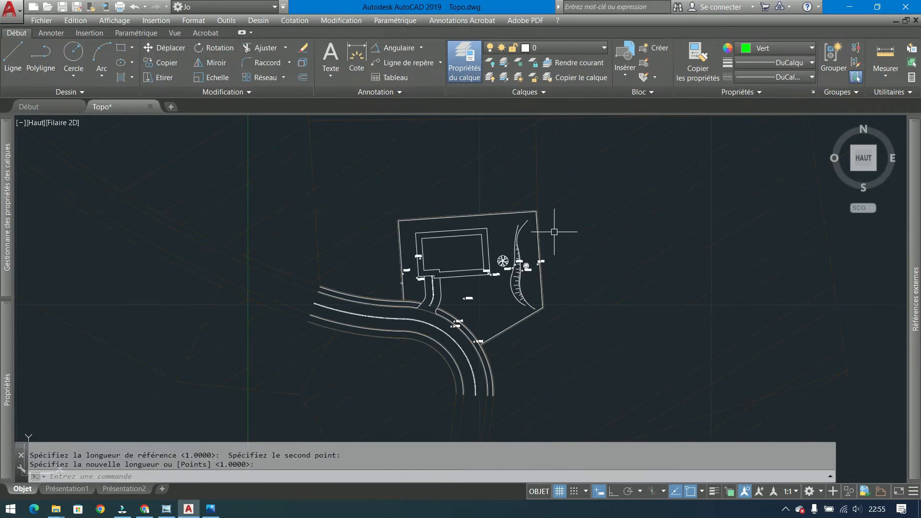
{"action": "left_click", "coordinate": [151, 107]}
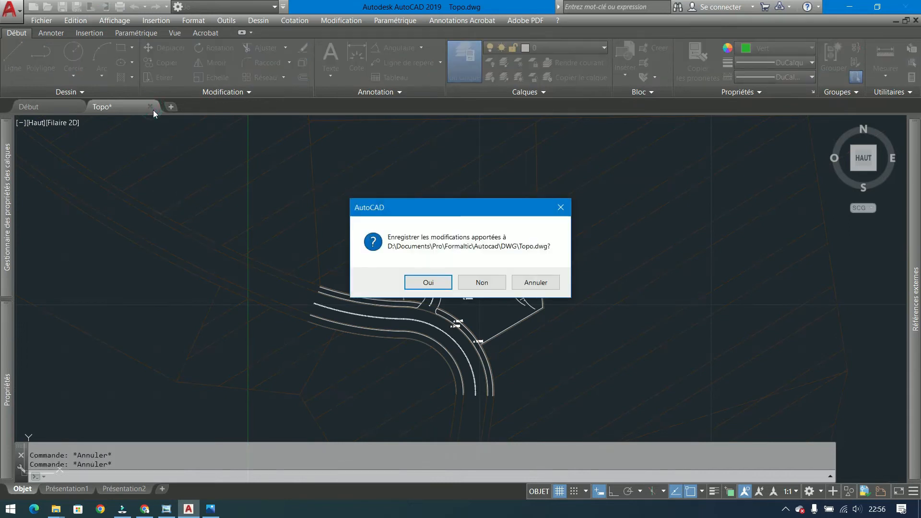
{"action": "left_click", "coordinate": [475, 283]}
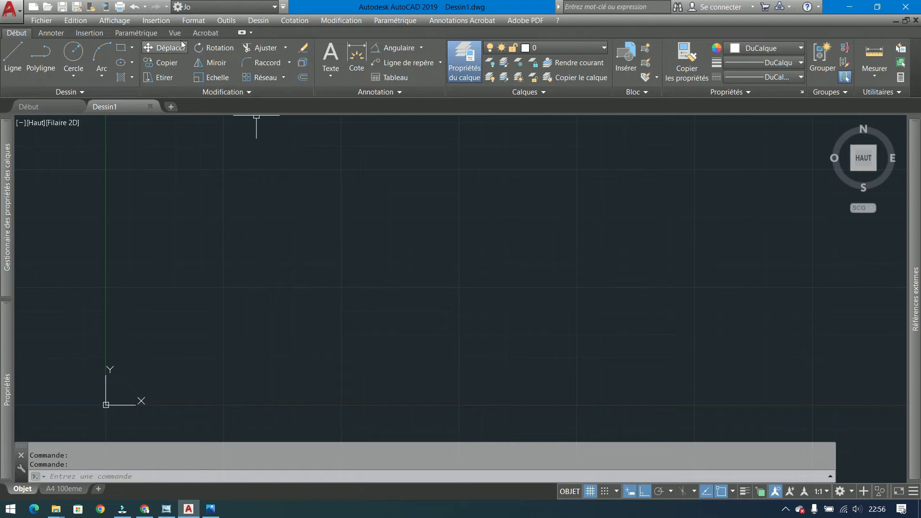
Check the new drawing's units and keep metres as the insertion scale unit.
{"action": "left_click", "coordinate": [189, 21]}
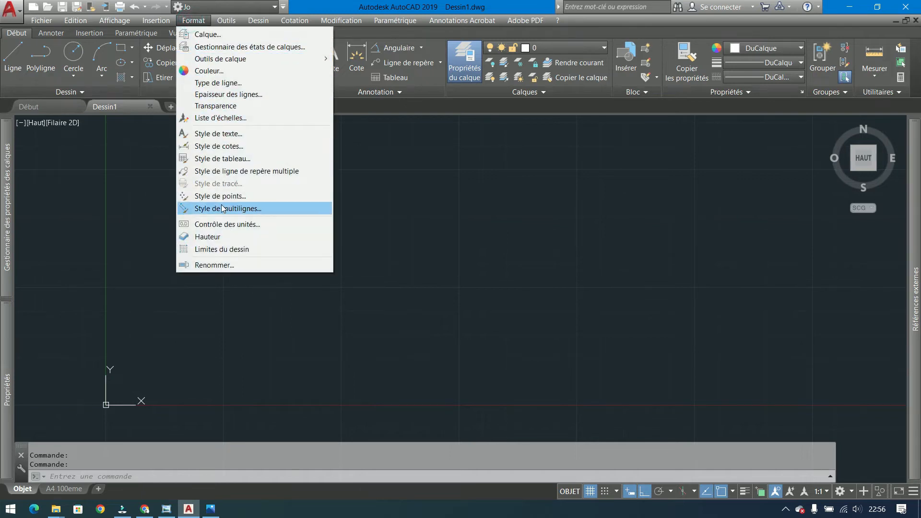
{"action": "left_click", "coordinate": [226, 224]}
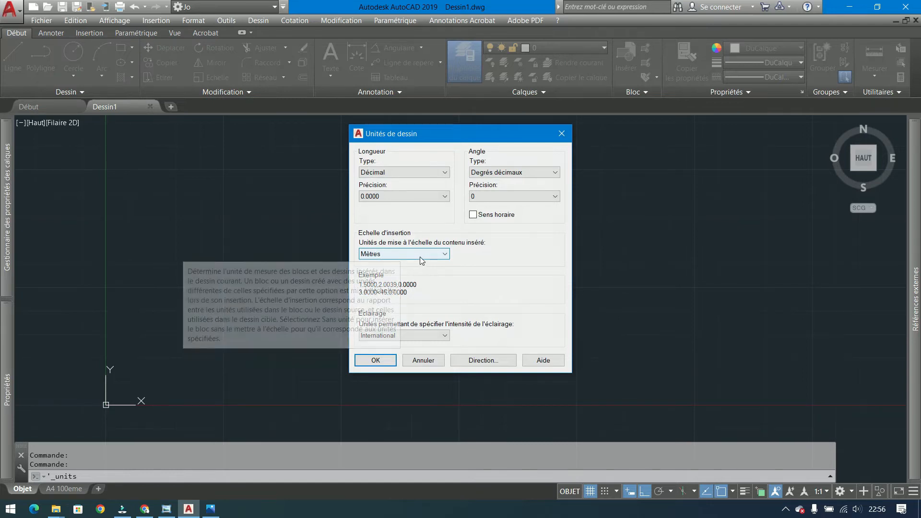
{"action": "left_click", "coordinate": [377, 360]}
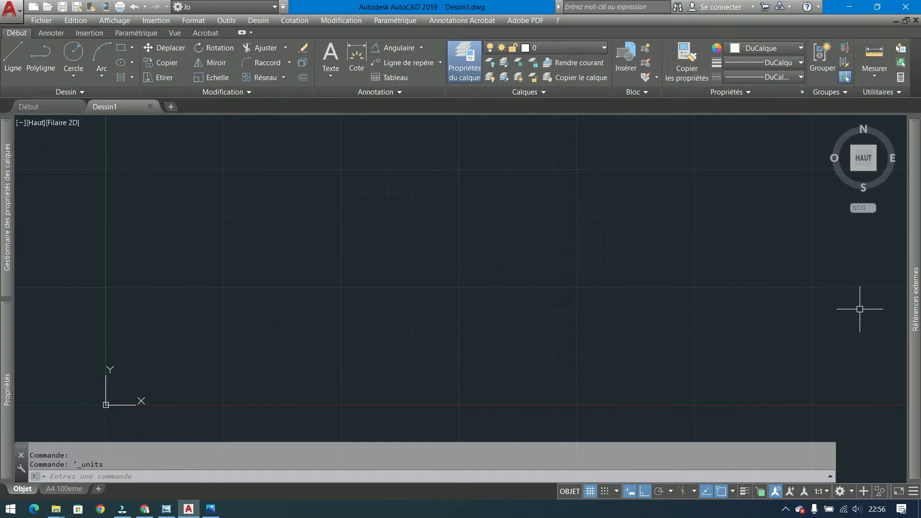
Choose Plan Maison.jpg from the DWG folder as the image to attach as an external reference.
{"action": "mouse_move", "coordinate": [914, 294]}
{"action": "left_click", "coordinate": [696, 133]}
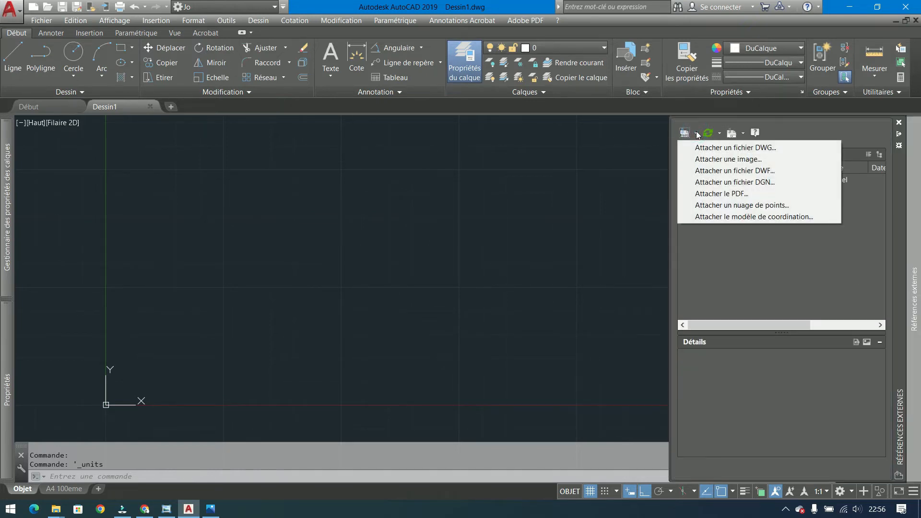
{"action": "left_click", "coordinate": [707, 162]}
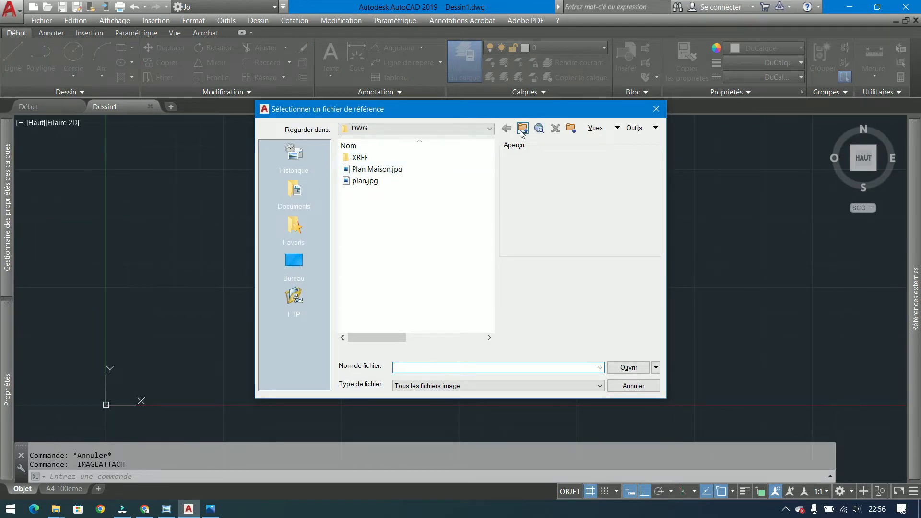
{"action": "left_click", "coordinate": [396, 169]}
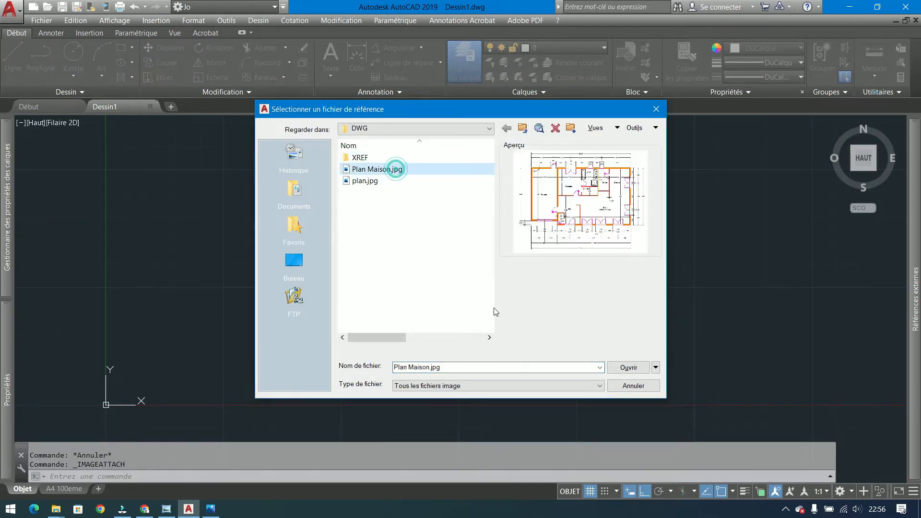
{"action": "left_click", "coordinate": [624, 367]}
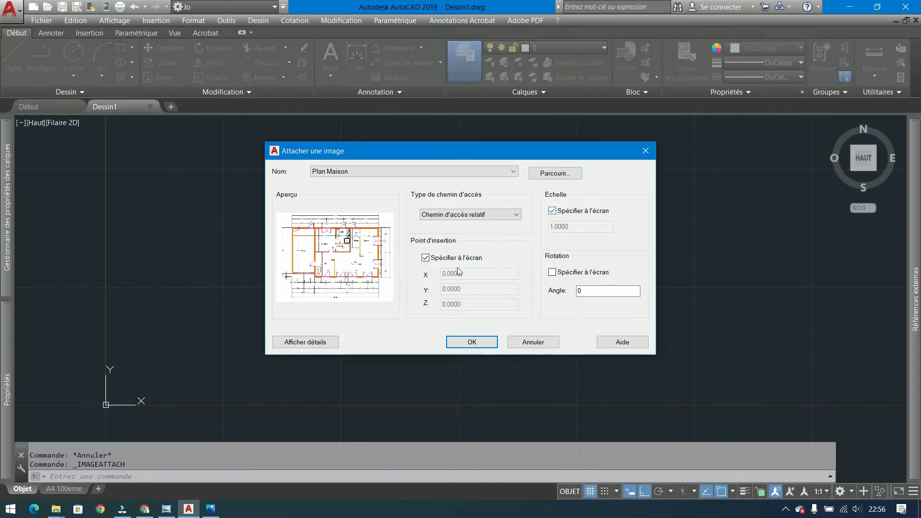
Attach the house plan image at insertion point 0,0,0 with a fixed scale of 1 instead of specifying them on screen.
{"action": "left_click", "coordinate": [425, 258]}
{"action": "left_click", "coordinate": [552, 211]}
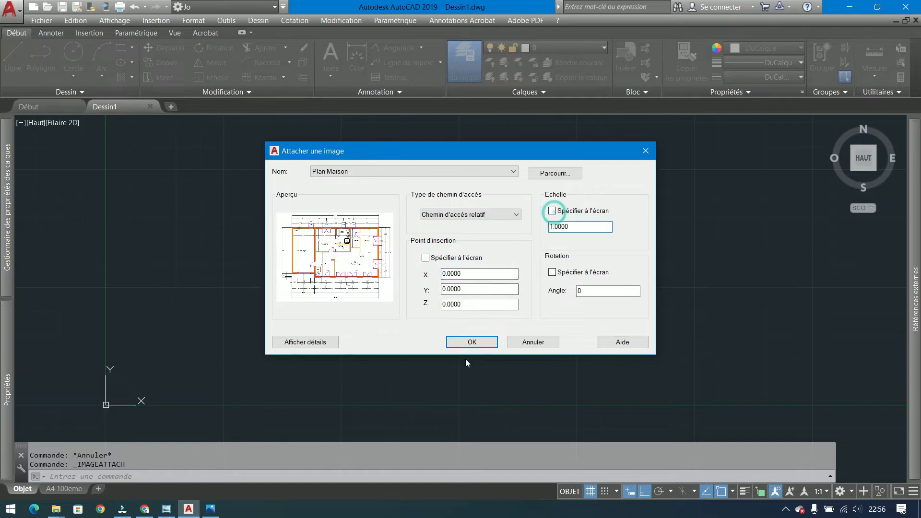
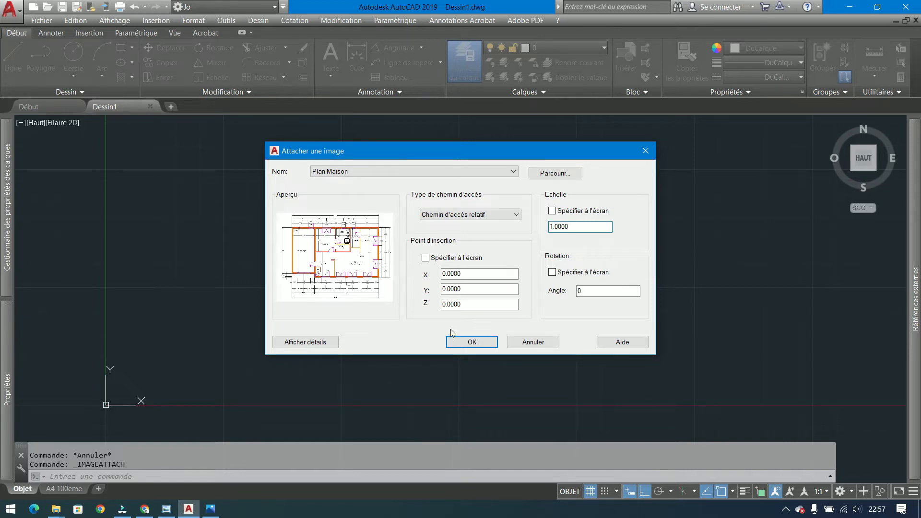
{"action": "left_click", "coordinate": [490, 342]}
{"action": "scroll", "coordinate": [97, 412], "scroll_direction": "up", "scroll_amount": 10}
{"action": "scroll", "coordinate": [188, 372], "scroll_direction": "up", "scroll_amount": 8}
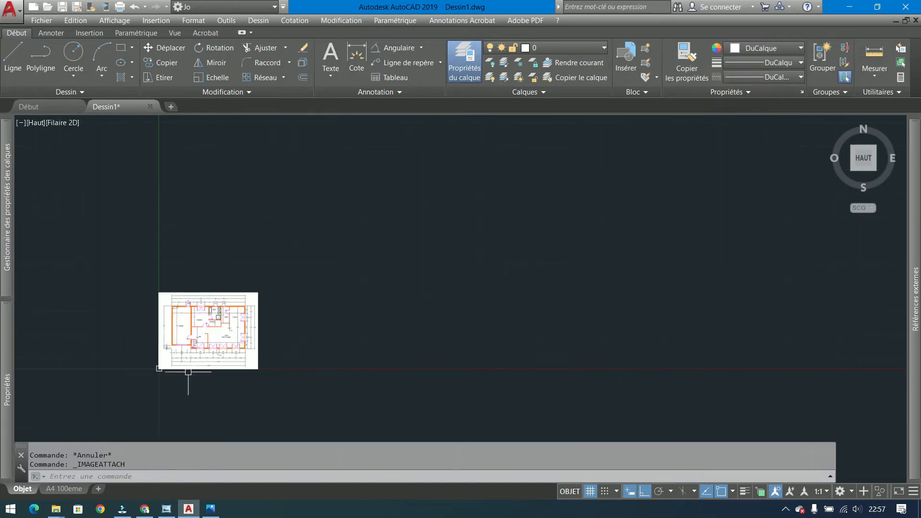
{"action": "scroll", "coordinate": [188, 373], "scroll_direction": "down", "scroll_amount": 8}
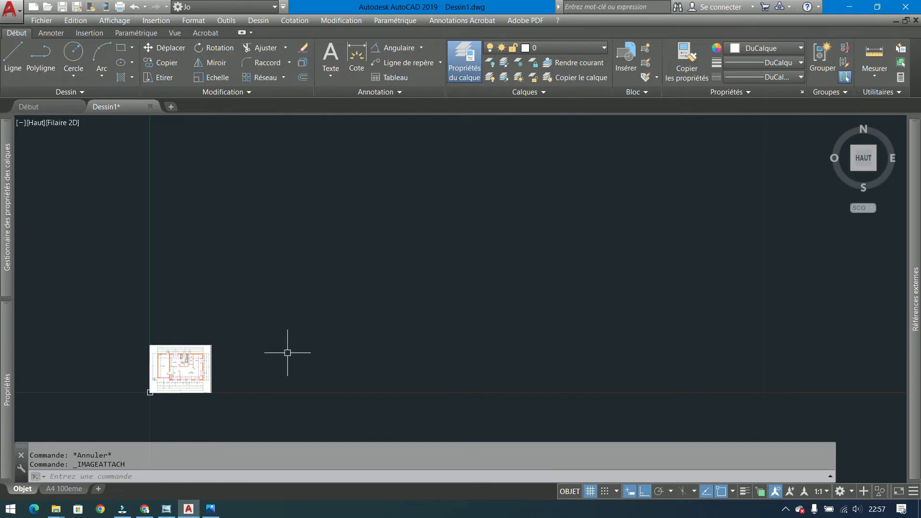
Try a rectangular clipping boundary around the house on the attached plan image, and undo the clipping.
{"action": "scroll", "coordinate": [288, 355], "scroll_direction": "down", "scroll_amount": 6}
{"action": "scroll", "coordinate": [258, 357], "scroll_direction": "up", "scroll_amount": 6}
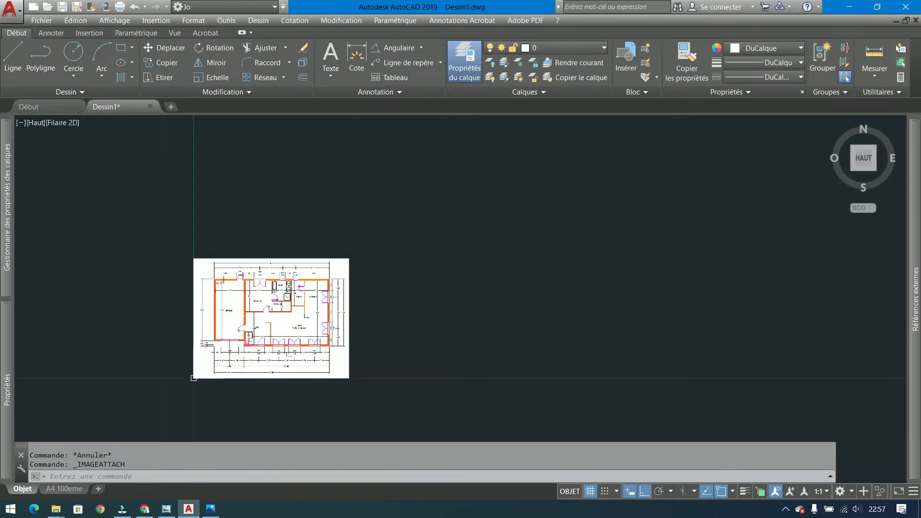
{"action": "scroll", "coordinate": [242, 317], "scroll_direction": "up", "scroll_amount": 2}
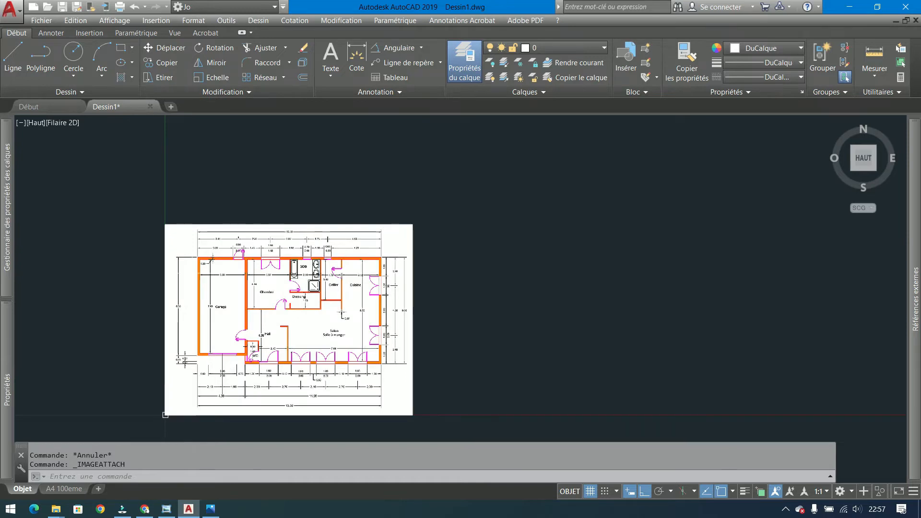
{"action": "scroll", "coordinate": [193, 274], "scroll_direction": "down", "scroll_amount": 2}
{"action": "left_click", "coordinate": [268, 240]}
{"action": "left_click", "coordinate": [254, 269]}
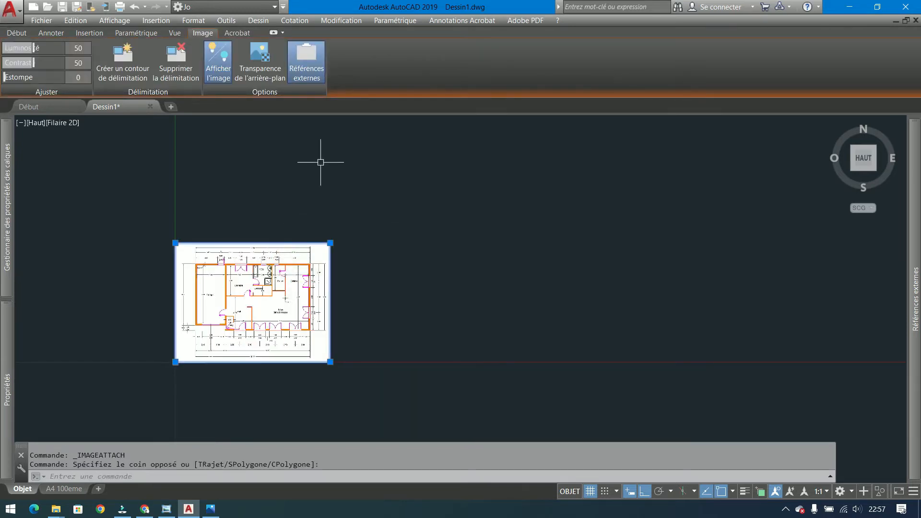
{"action": "left_click", "coordinate": [123, 57]}
{"action": "left_click", "coordinate": [196, 259]}
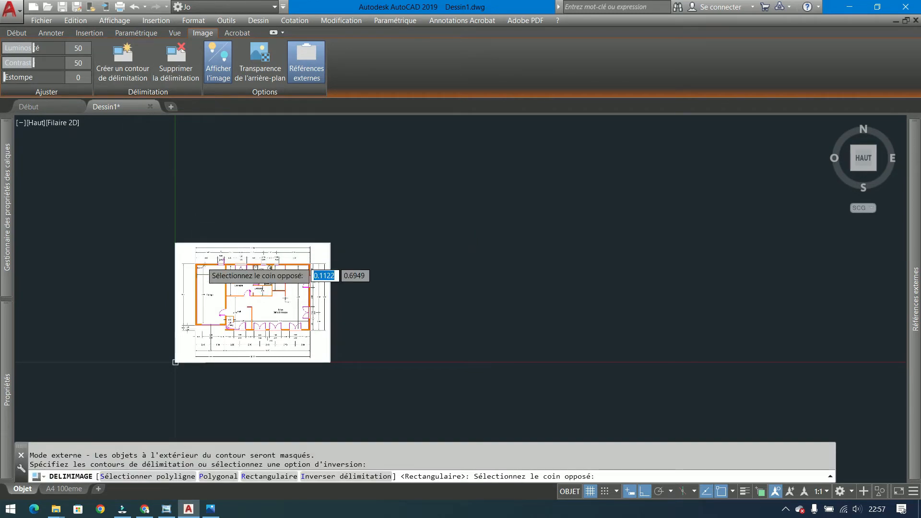
{"action": "left_click", "coordinate": [303, 337]}
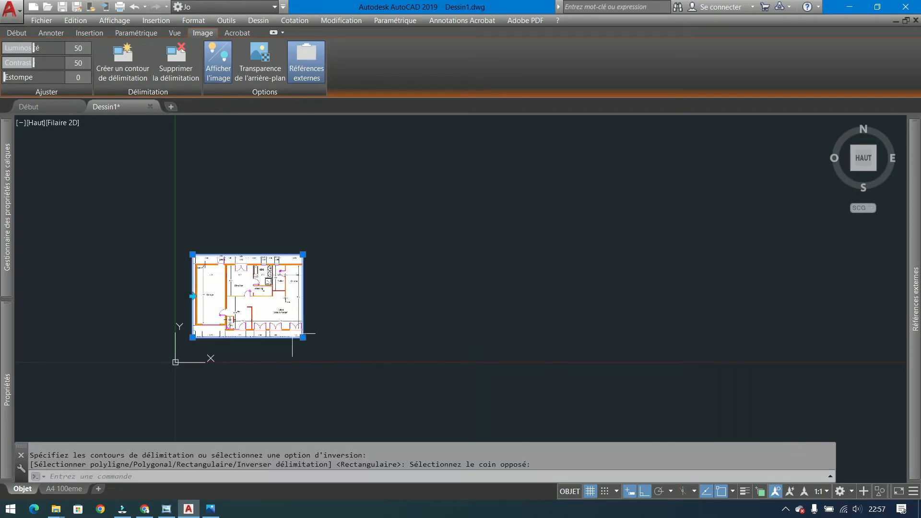
{"action": "key", "text": "ctrl+z"}
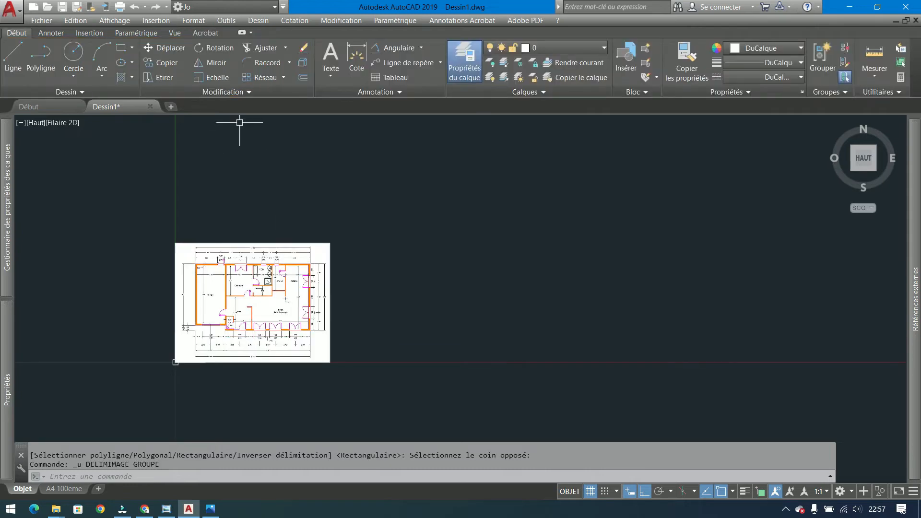
Select the house plan image and toggle its display off and back on several times.
{"action": "left_click", "coordinate": [240, 247]}
{"action": "left_click", "coordinate": [185, 206]}
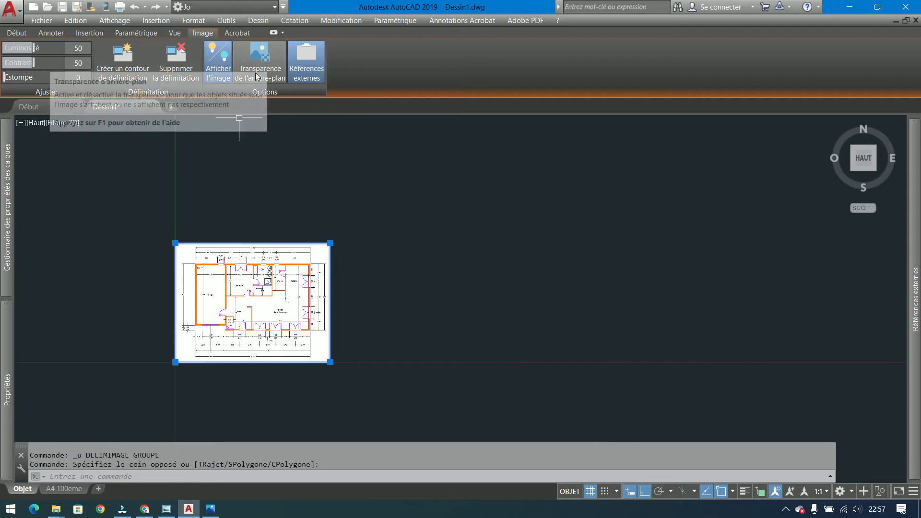
{"action": "left_click", "coordinate": [218, 60]}
{"action": "left_click", "coordinate": [226, 60]}
{"action": "left_click", "coordinate": [224, 75]}
{"action": "left_click", "coordinate": [225, 75]}
{"action": "left_click", "coordinate": [225, 75]}
{"action": "left_click", "coordinate": [224, 75]}
Set the selected plan image's brightness to 27 and its contrast to 57.
{"action": "left_click_drag", "start_coordinate": [34, 47], "coordinate": [38, 67]}
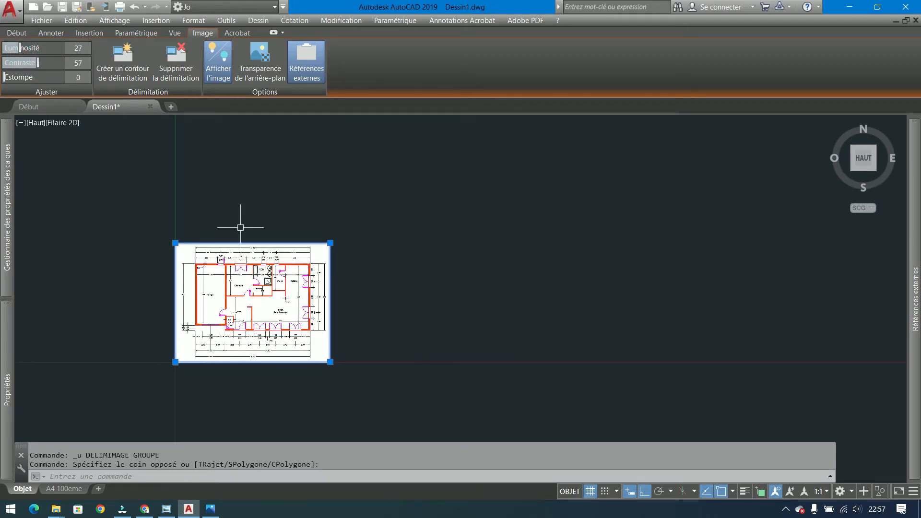
{"action": "scroll", "coordinate": [244, 324], "scroll_direction": "up", "scroll_amount": 4}
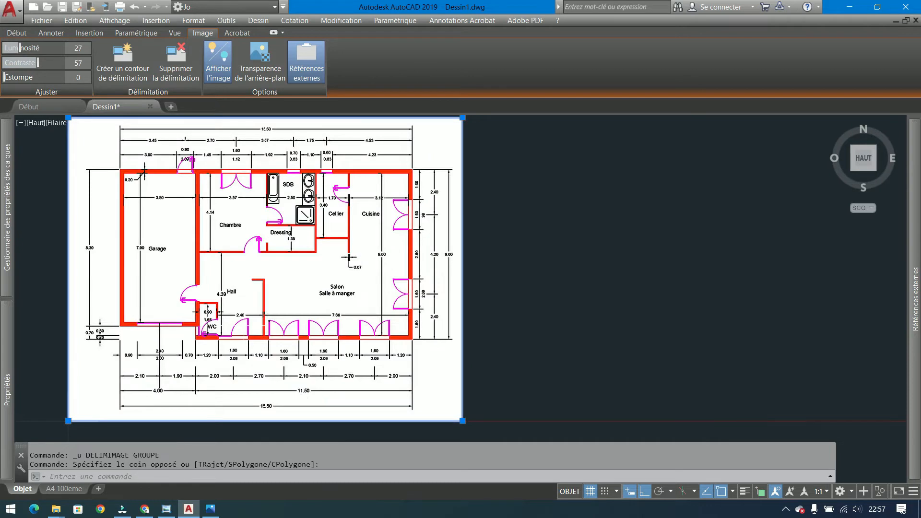
{"action": "middle_click_drag", "start_coordinate": [244, 325], "coordinate": [317, 323]}
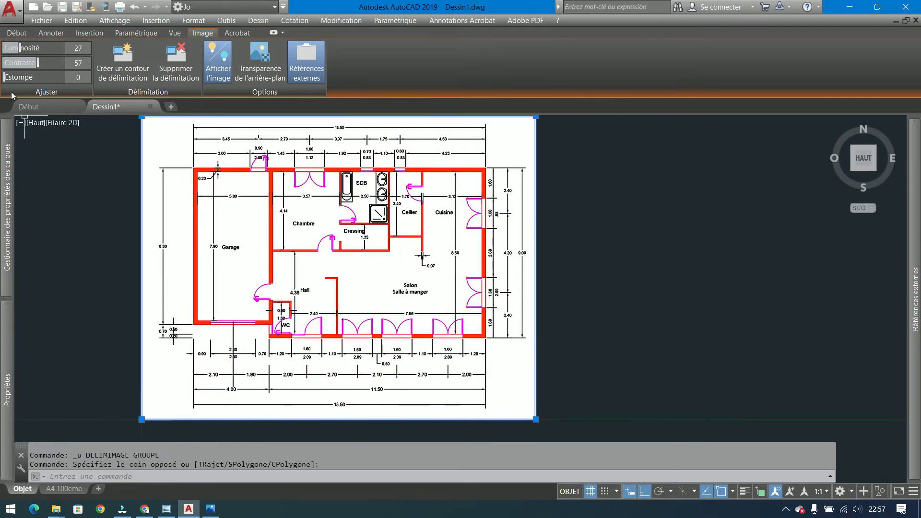
Try an image fade of 83 on the house plan, and return the fade to 0.
{"action": "left_click_drag", "start_coordinate": [5, 78], "coordinate": [74, 75]}
{"action": "middle_click_drag", "start_coordinate": [361, 216], "coordinate": [401, 228]}
{"action": "scroll", "coordinate": [400, 228], "scroll_direction": "down", "scroll_amount": 2}
{"action": "middle_click_drag", "start_coordinate": [482, 256], "coordinate": [455, 255]}
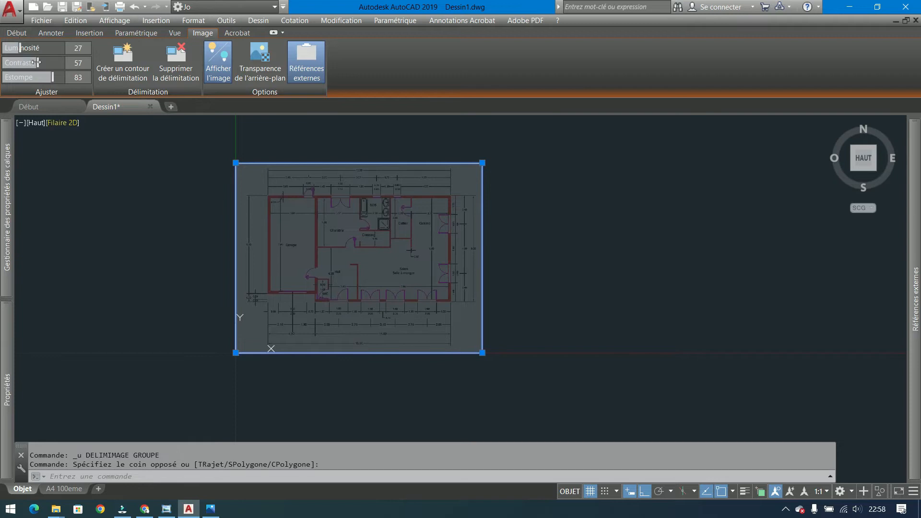
{"action": "left_click_drag", "start_coordinate": [51, 77], "coordinate": [4, 77]}
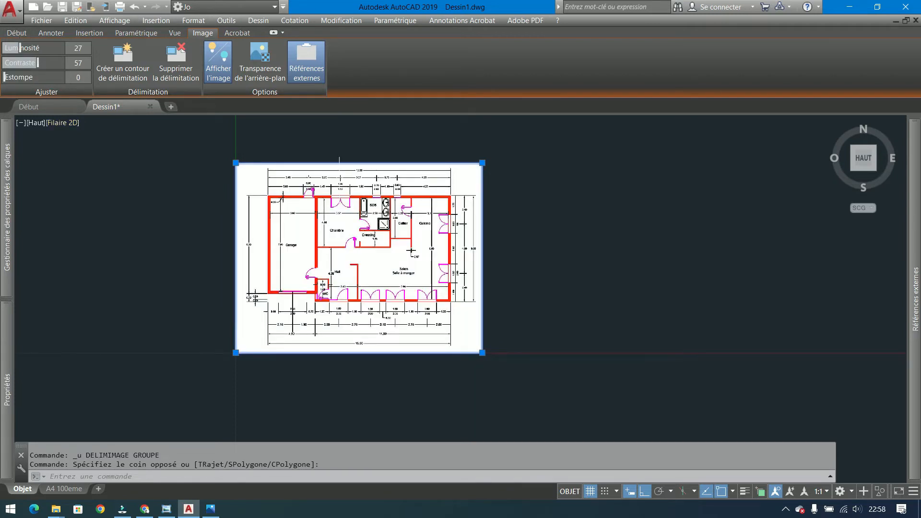
Deselect the image and change the crosshair (Réticule) colour to Vert for the 2D model space, applying the options.
{"action": "left_click", "coordinate": [16, 33]}
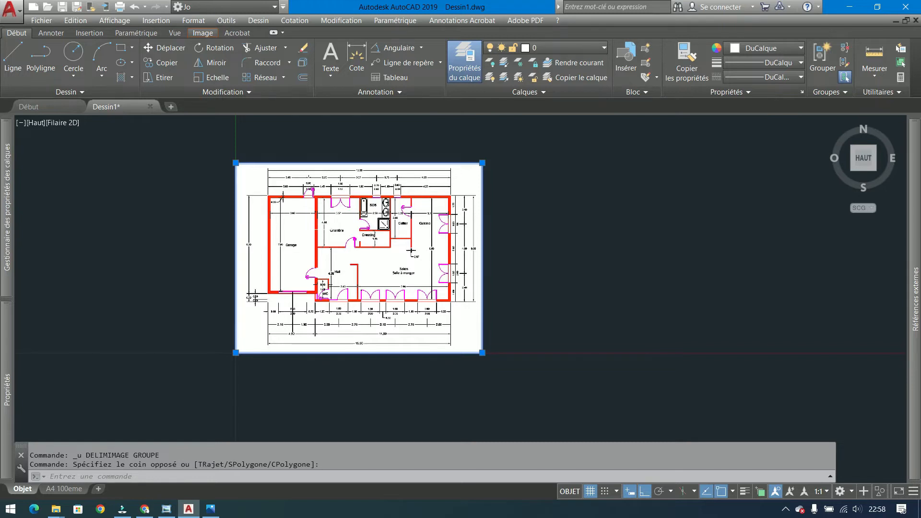
{"action": "key", "text": "Escape"}
{"action": "left_click", "coordinate": [227, 21]}
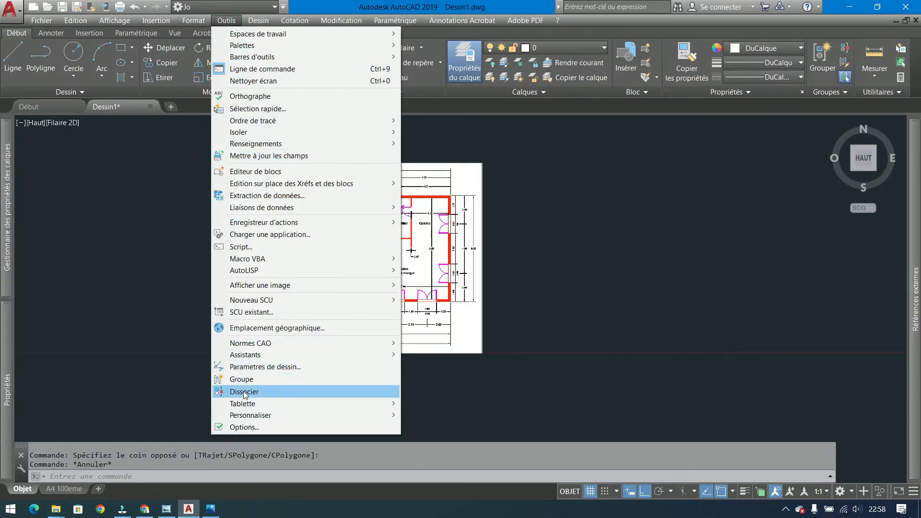
{"action": "left_click", "coordinate": [244, 427]}
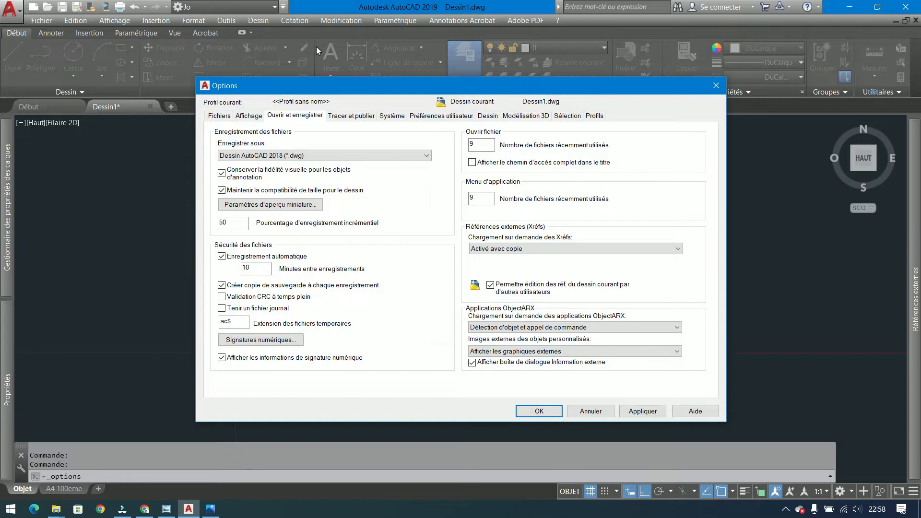
{"action": "left_click", "coordinate": [487, 116]}
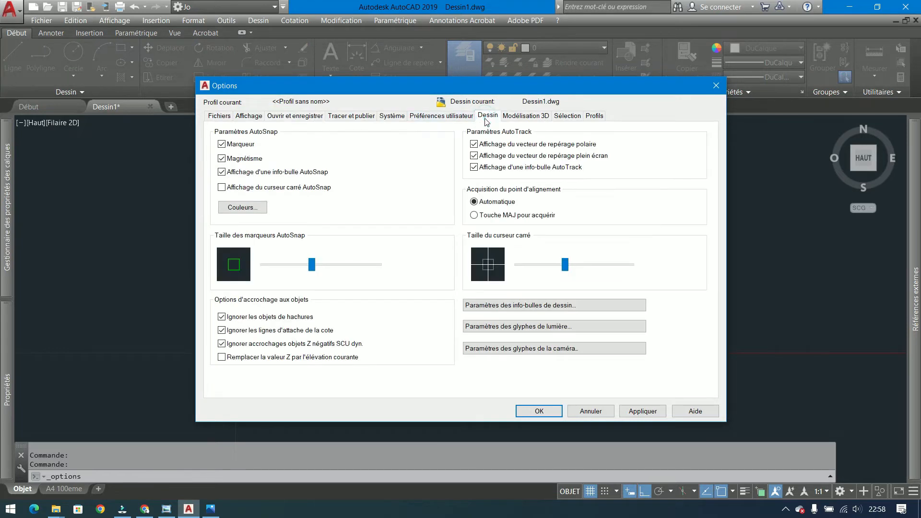
{"action": "left_click", "coordinate": [242, 210]}
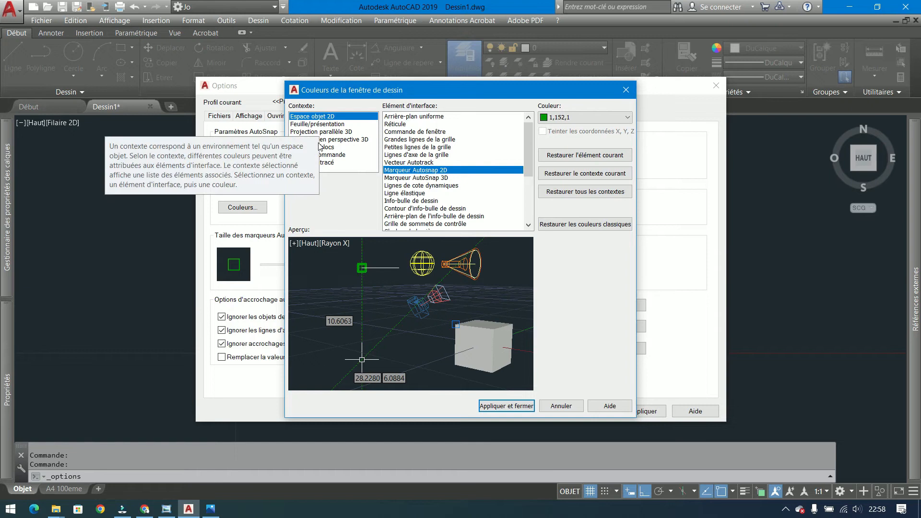
{"action": "left_click", "coordinate": [395, 125]}
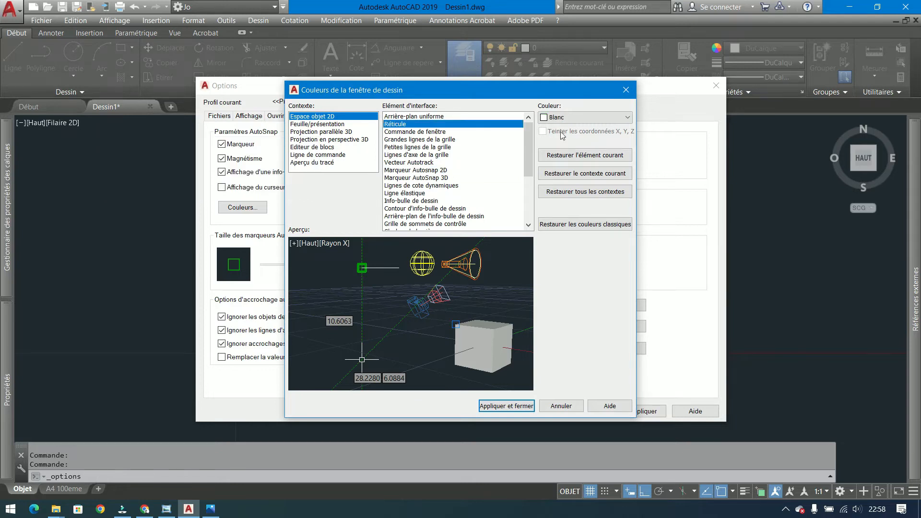
{"action": "left_click", "coordinate": [612, 117]}
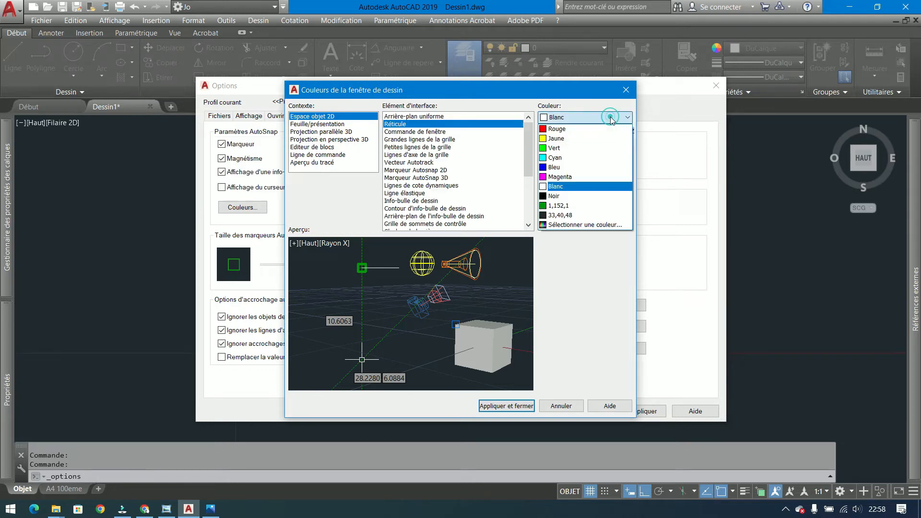
{"action": "left_click", "coordinate": [555, 149]}
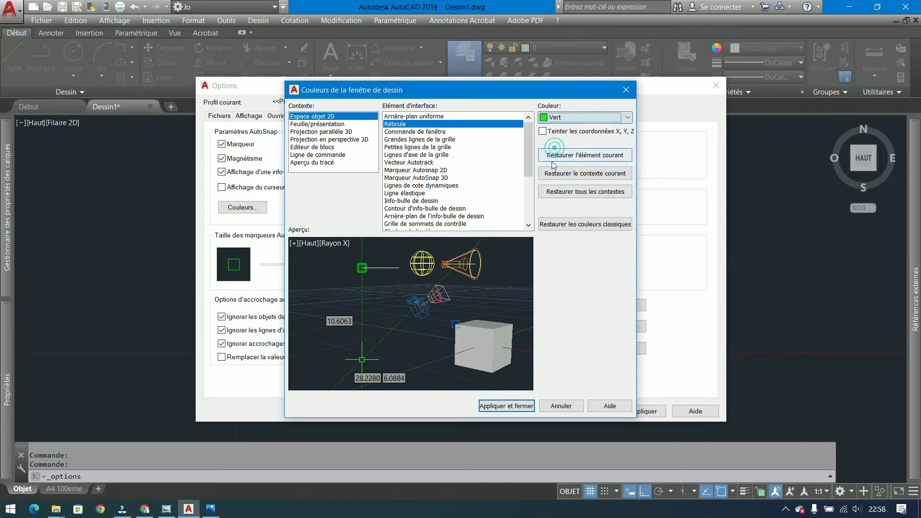
{"action": "left_click", "coordinate": [505, 406]}
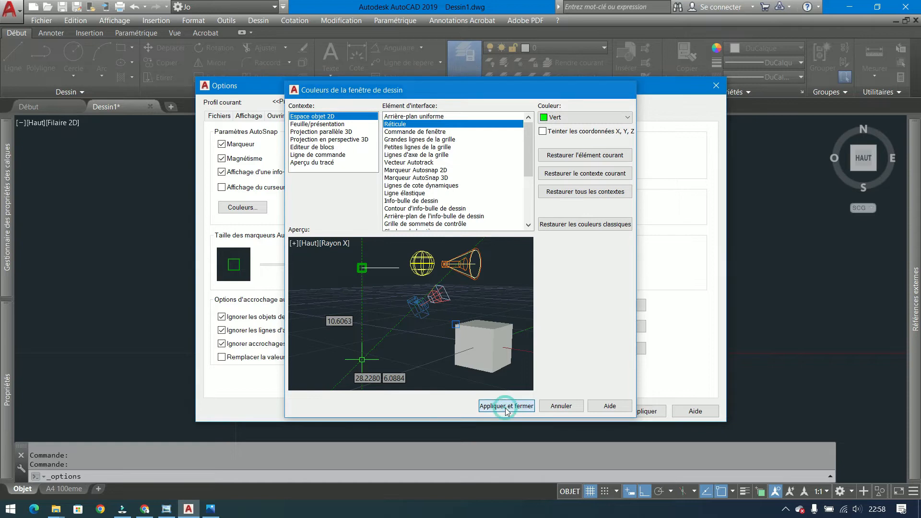
{"action": "left_click", "coordinate": [549, 412]}
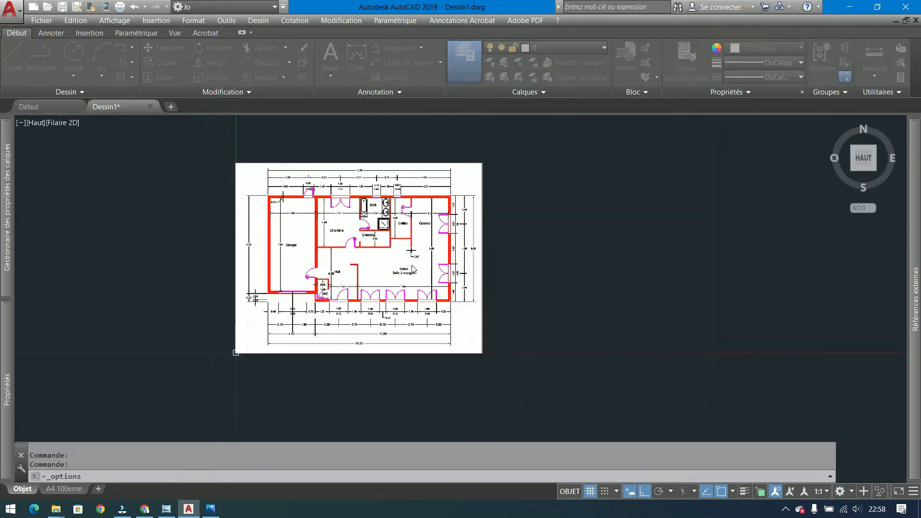
Examine the house plan up close with the new crosshair colour, especially the outer wall corner of the garage.
{"action": "scroll", "coordinate": [290, 245], "scroll_direction": "up", "scroll_amount": 10}
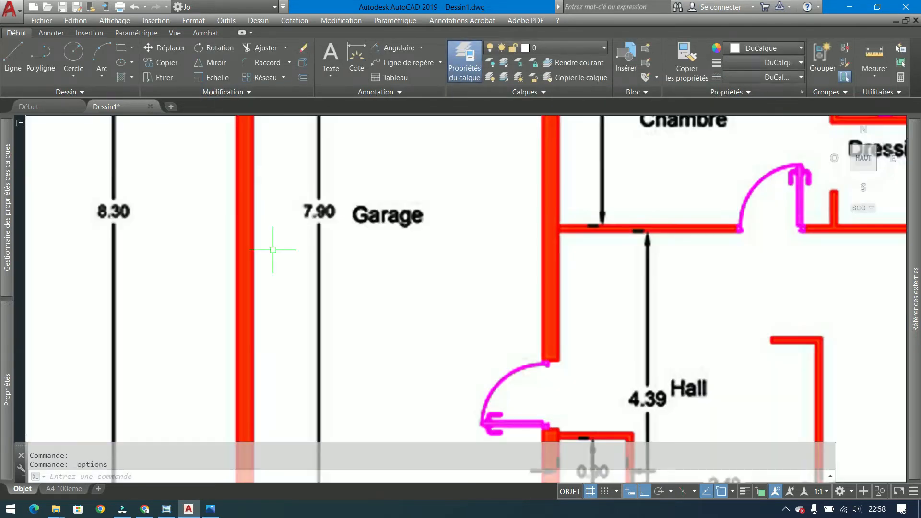
{"action": "scroll", "coordinate": [510, 298], "scroll_direction": "down", "scroll_amount": 10}
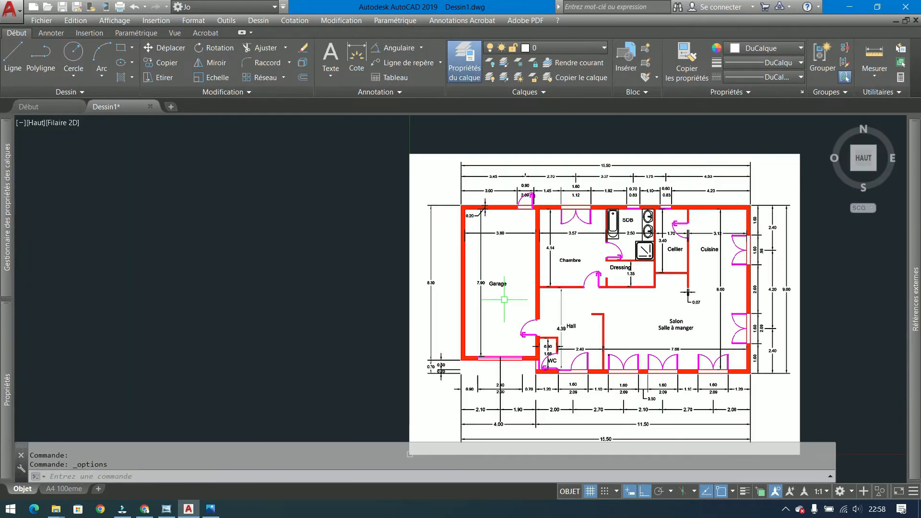
{"action": "middle_click_drag", "start_coordinate": [437, 195], "coordinate": [279, 181]}
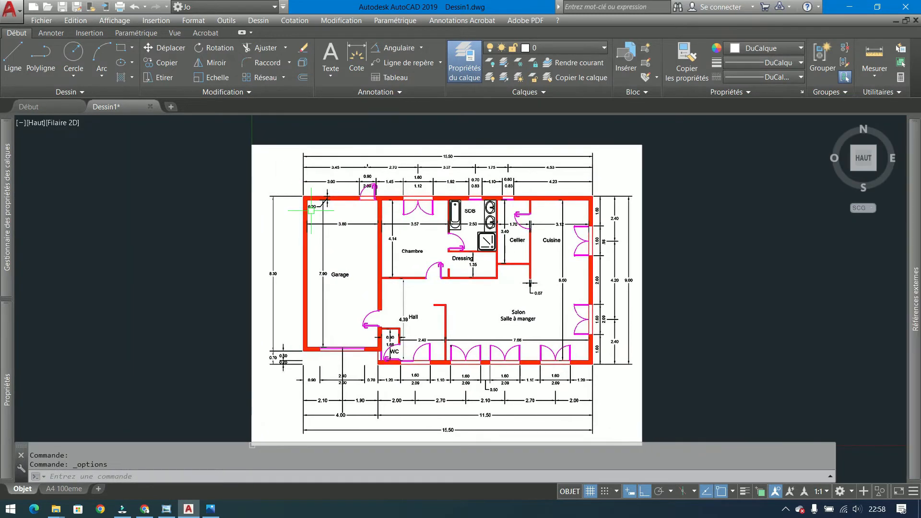
{"action": "scroll", "coordinate": [309, 206], "scroll_direction": "up", "scroll_amount": 4}
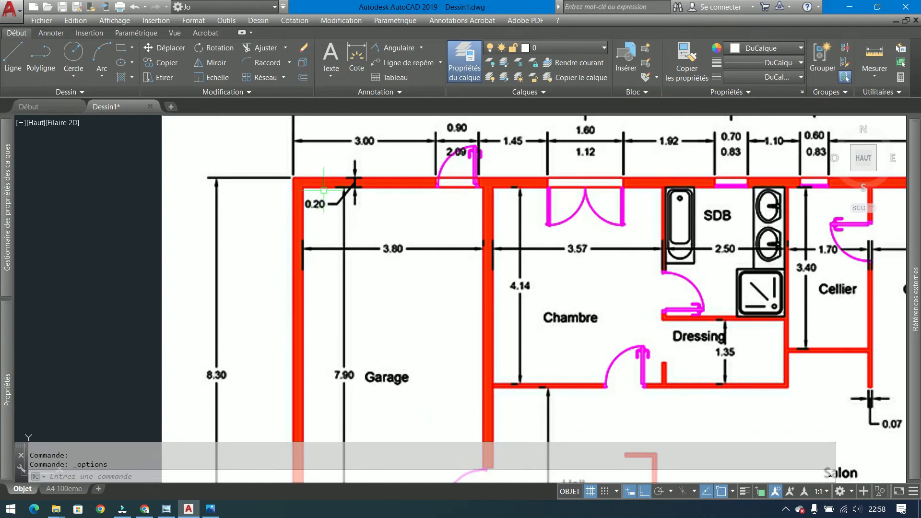
{"action": "scroll", "coordinate": [333, 171], "scroll_direction": "up", "scroll_amount": 4}
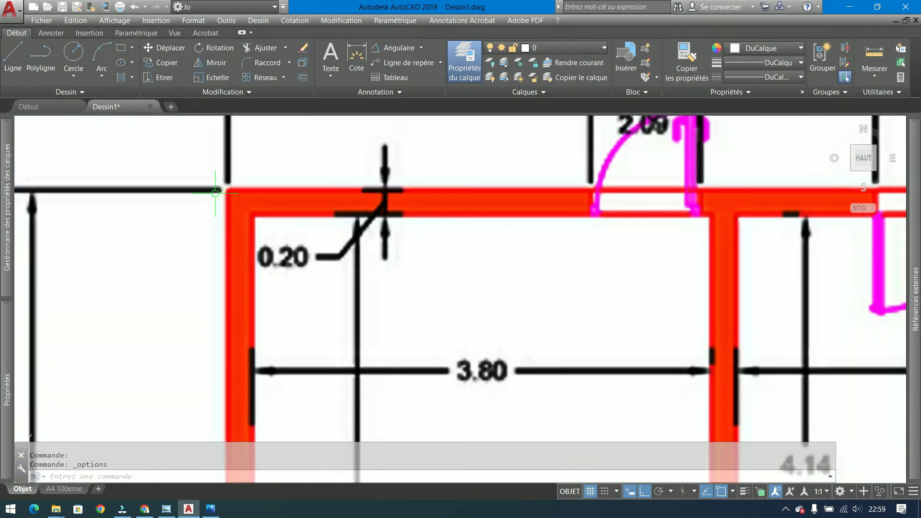
{"action": "scroll", "coordinate": [215, 193], "scroll_direction": "up", "scroll_amount": 2}
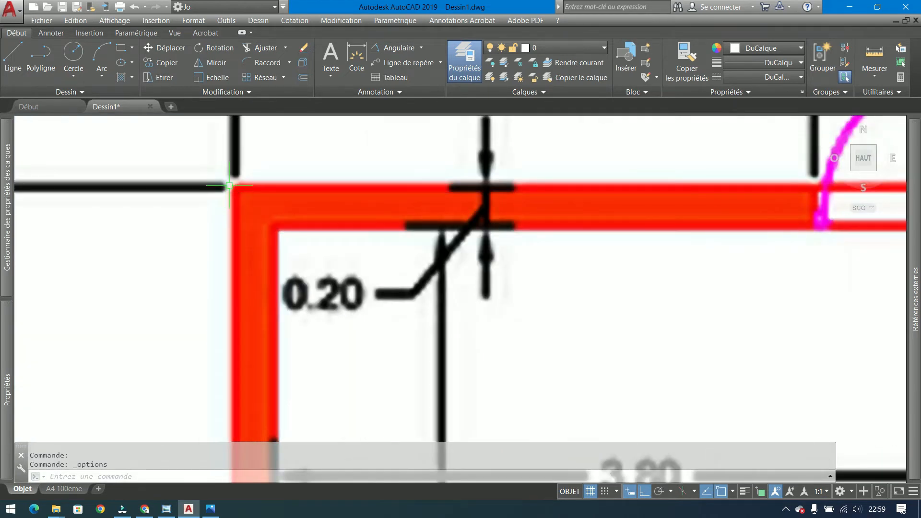
{"action": "scroll", "coordinate": [225, 187], "scroll_direction": "down", "scroll_amount": 6}
{"action": "scroll", "coordinate": [230, 187], "scroll_direction": "down", "scroll_amount": 4}
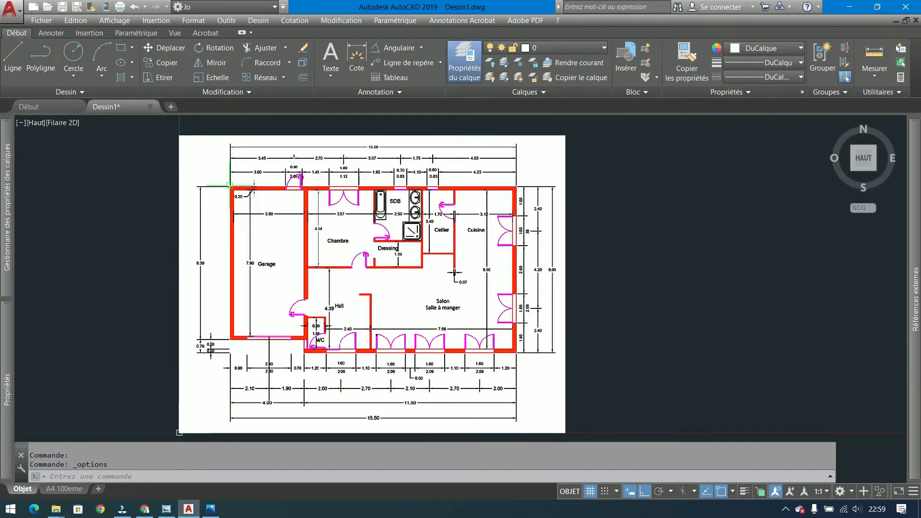
{"action": "mouse_move", "coordinate": [292, 221]}
{"action": "middle_mouse_down"}
{"action": "mouse_move", "coordinate": [353, 206]}
{"action": "mouse_move", "coordinate": [333, 218]}
{"action": "middle_mouse_up"}
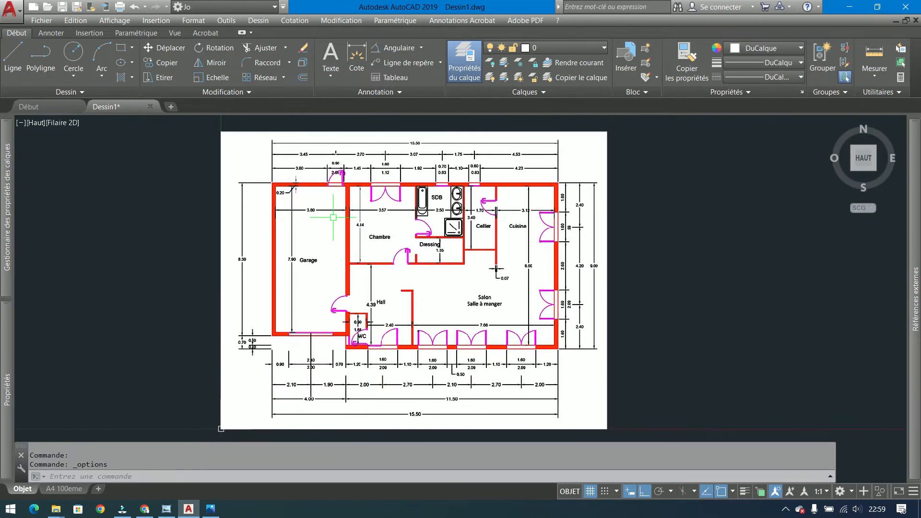
{"action": "scroll", "coordinate": [207, 206], "scroll_direction": "down", "scroll_amount": 2}
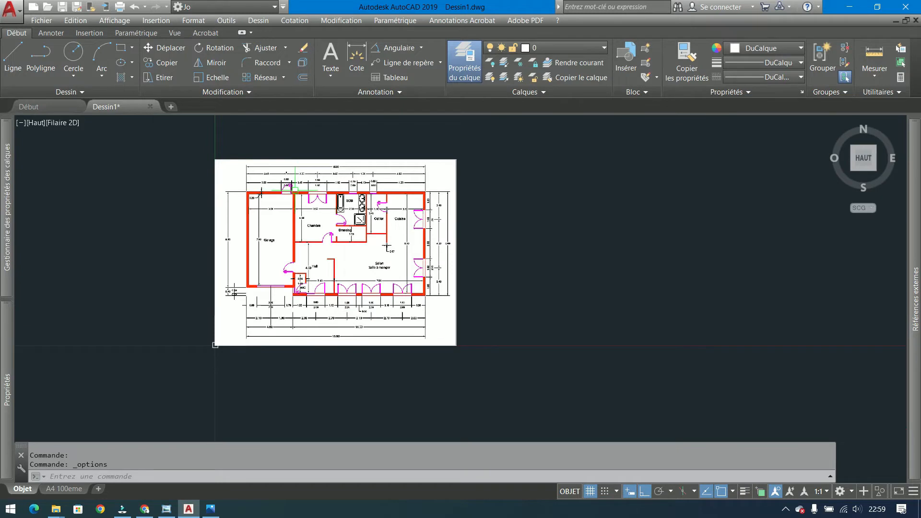
Measure the house plan's overall width between the upper wall's outer corners with a temporary linear dimension, cancelling it before placement and clearing the selection.
{"action": "mouse_move", "coordinate": [337, 144]}
{"action": "middle_mouse_down"}
{"action": "mouse_move", "coordinate": [356, 146]}
{"action": "mouse_move", "coordinate": [350, 185]}
{"action": "middle_mouse_up"}
{"action": "scroll", "coordinate": [350, 185], "scroll_direction": "up", "scroll_amount": 2}
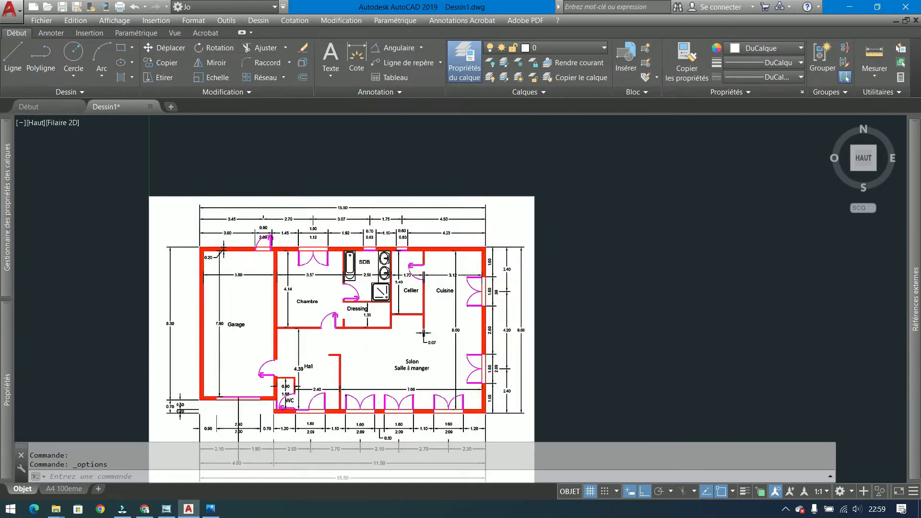
{"action": "scroll", "coordinate": [350, 203], "scroll_direction": "up", "scroll_amount": 8}
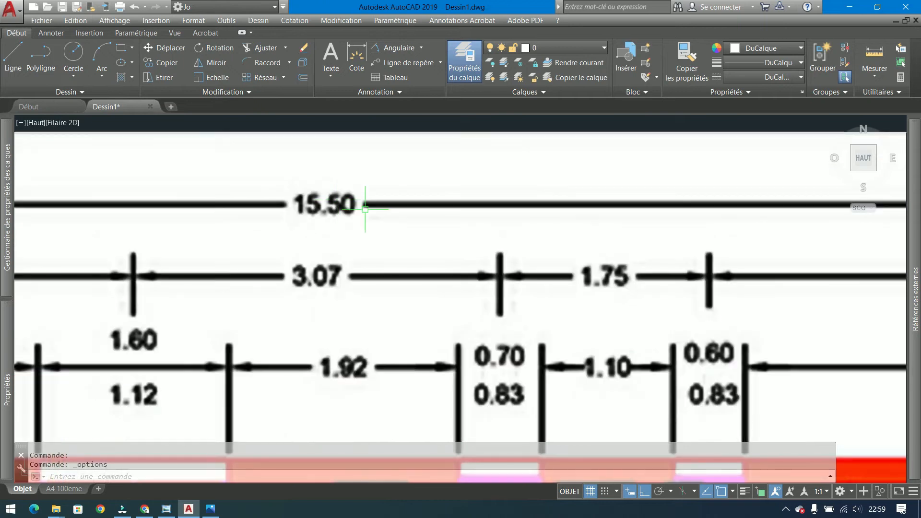
{"action": "scroll", "coordinate": [339, 178], "scroll_direction": "down", "scroll_amount": 6}
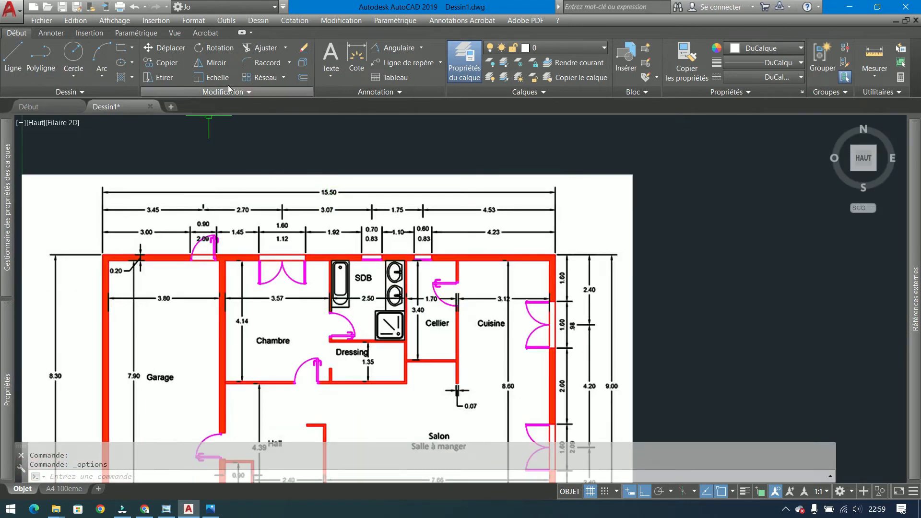
{"action": "left_click", "coordinate": [420, 48]}
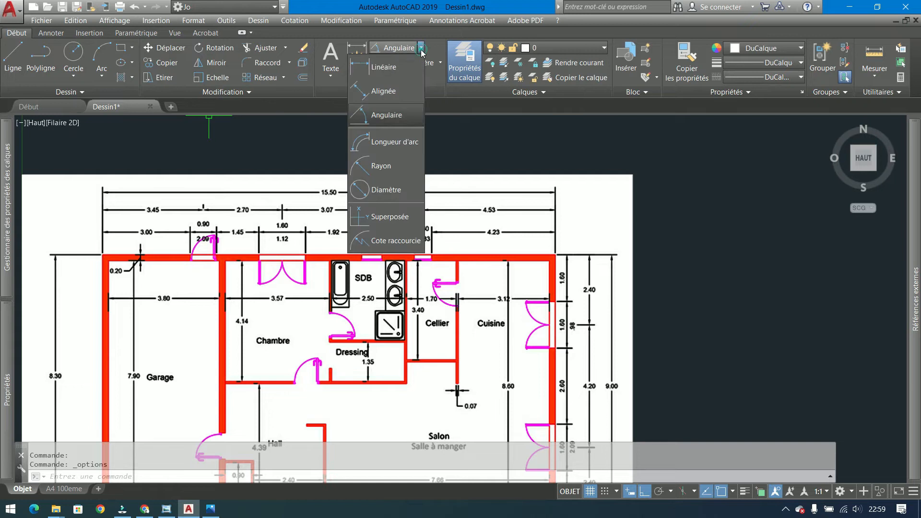
{"action": "left_click", "coordinate": [384, 67]}
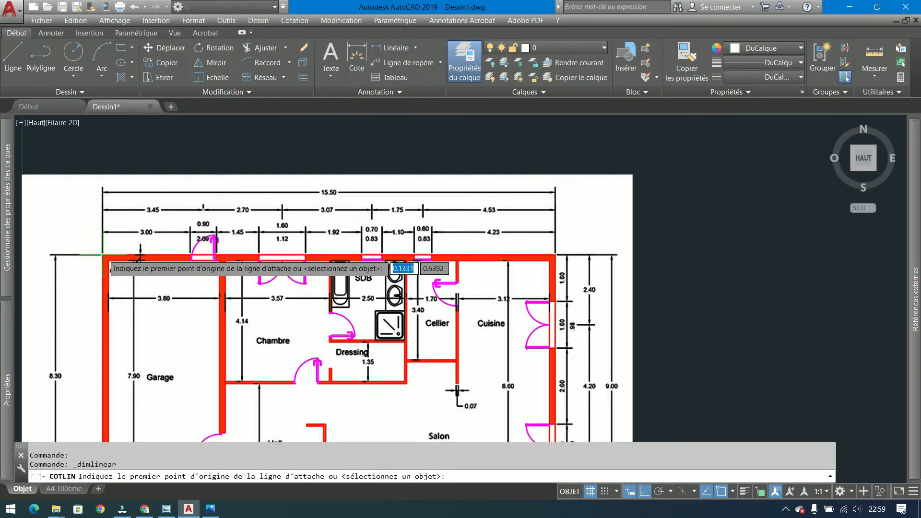
{"action": "left_click", "coordinate": [103, 255]}
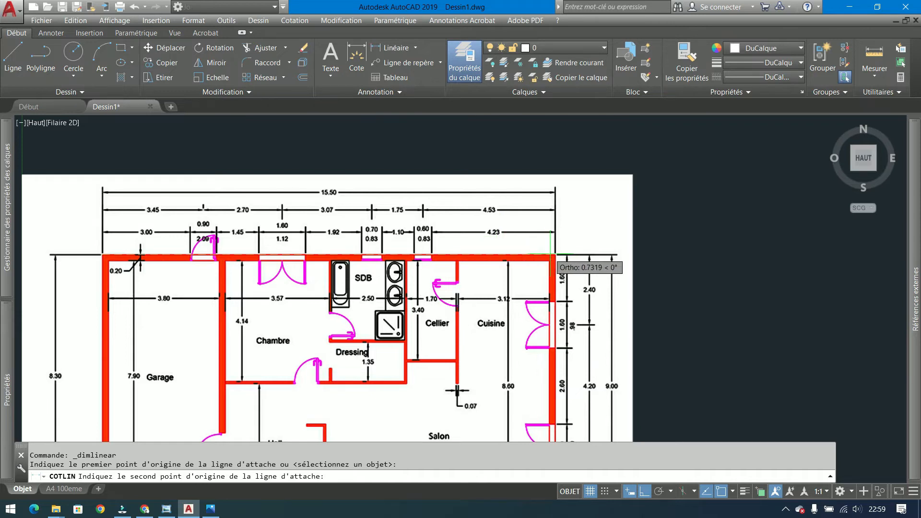
{"action": "left_click", "coordinate": [553, 255]}
{"action": "scroll", "coordinate": [458, 171], "scroll_direction": "down", "scroll_amount": 2}
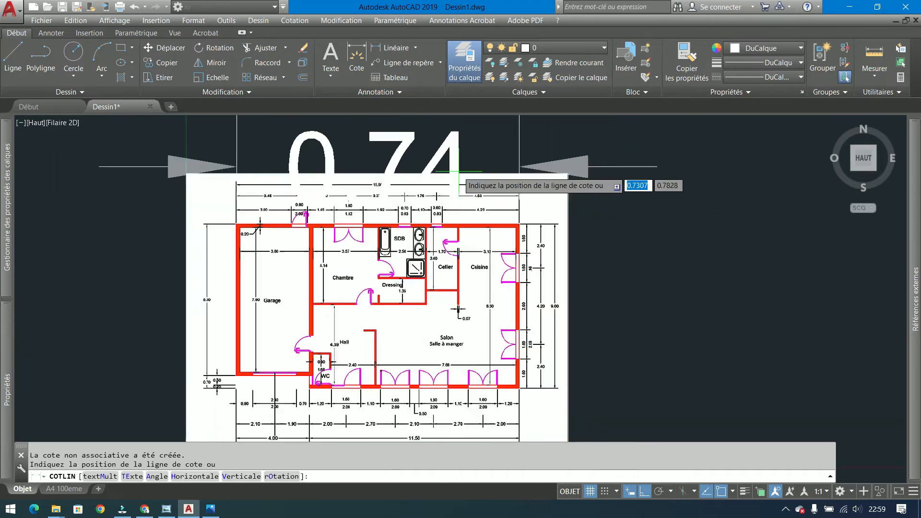
{"action": "scroll", "coordinate": [458, 171], "scroll_direction": "down", "scroll_amount": 4}
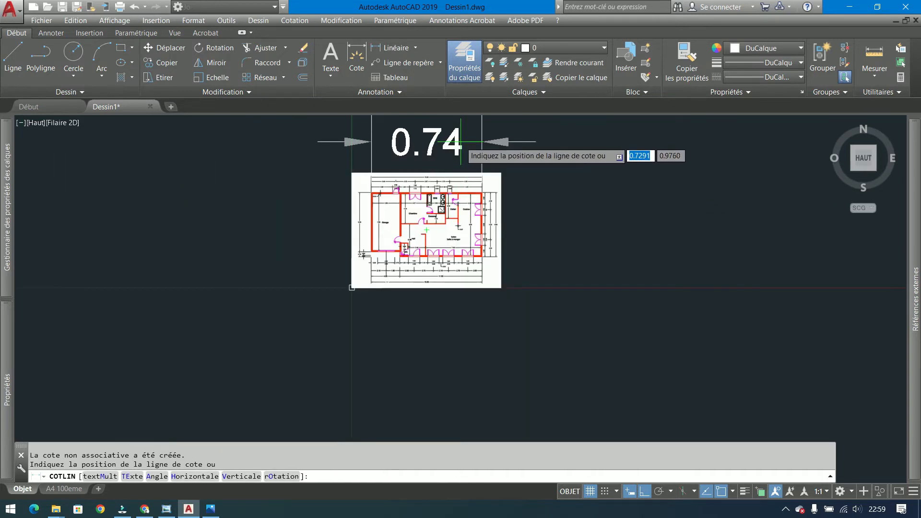
{"action": "key", "text": "Escape"}
{"action": "left_click", "coordinate": [451, 146]}
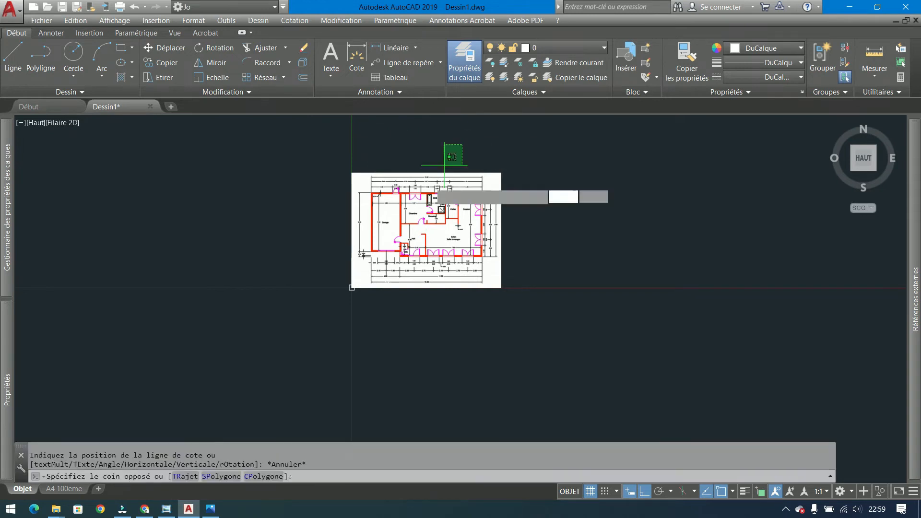
{"action": "left_click", "coordinate": [18, 33]}
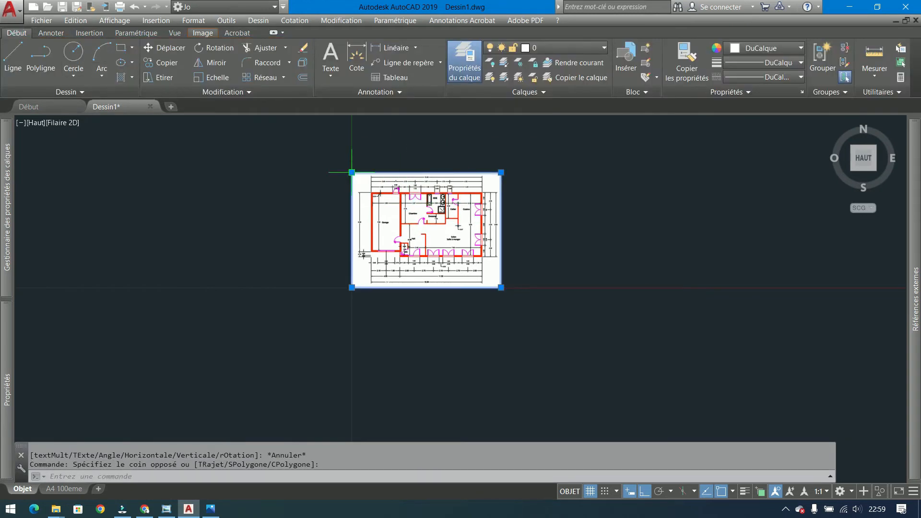
{"action": "key", "text": "Escape"}
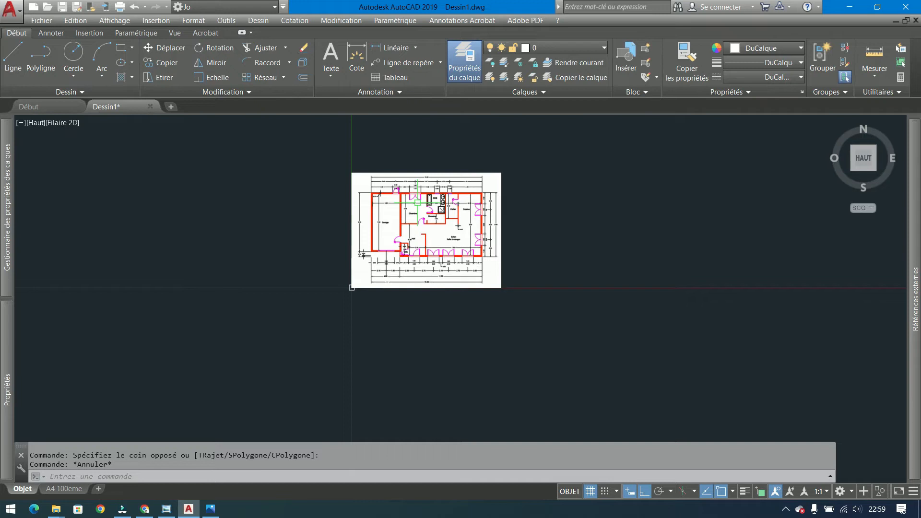
Set the current object colour to Cyan for tracing over the house plan.
{"action": "scroll", "coordinate": [495, 191], "scroll_direction": "up", "scroll_amount": 2}
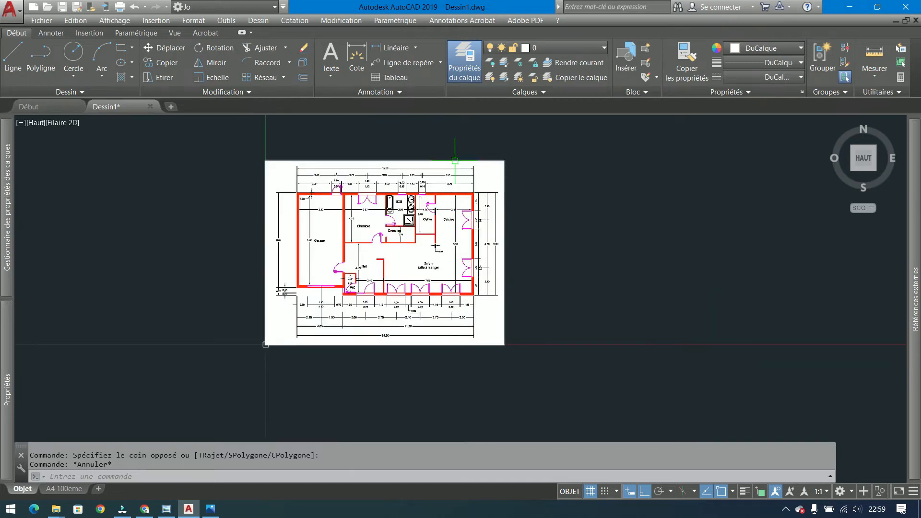
{"action": "scroll", "coordinate": [430, 148], "scroll_direction": "up", "scroll_amount": 2}
{"action": "scroll", "coordinate": [385, 161], "scroll_direction": "up", "scroll_amount": 3}
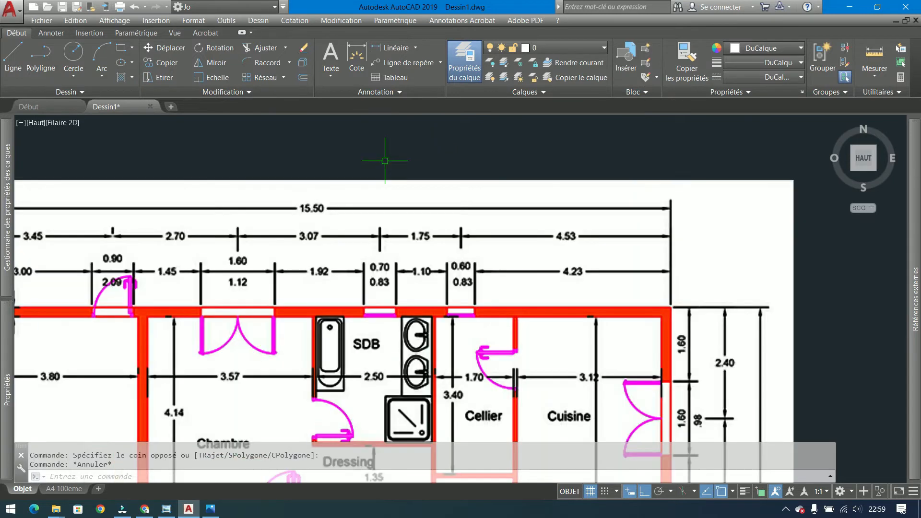
{"action": "scroll", "coordinate": [376, 176], "scroll_direction": "down", "scroll_amount": 2}
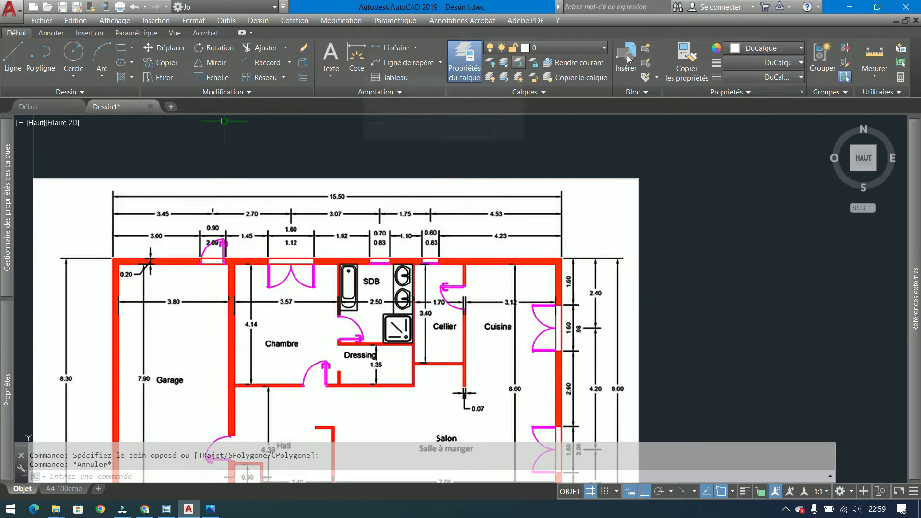
{"action": "left_click", "coordinate": [752, 48]}
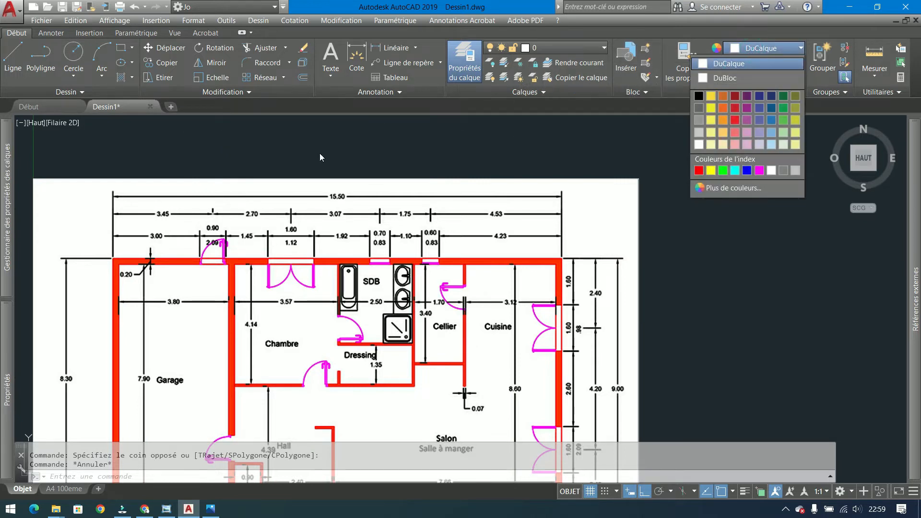
{"action": "key", "text": "Escape"}
{"action": "left_click", "coordinate": [772, 46]}
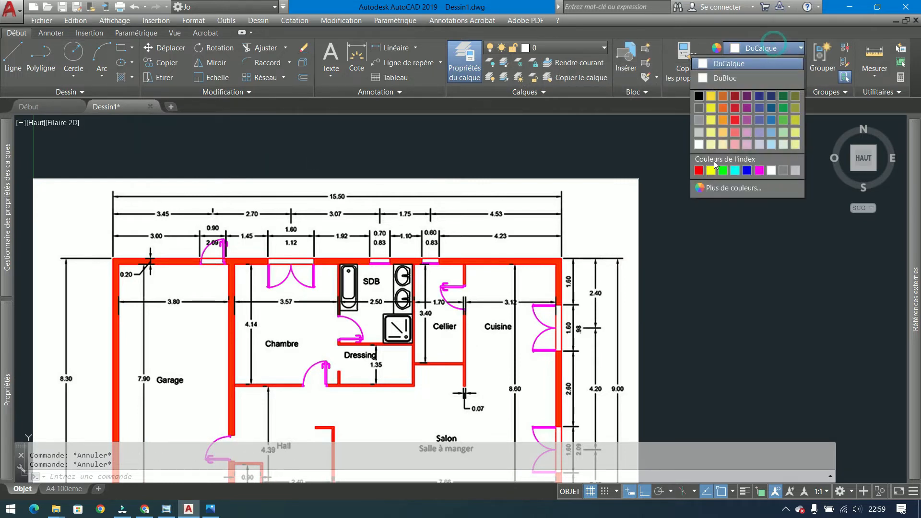
{"action": "left_click", "coordinate": [698, 170]}
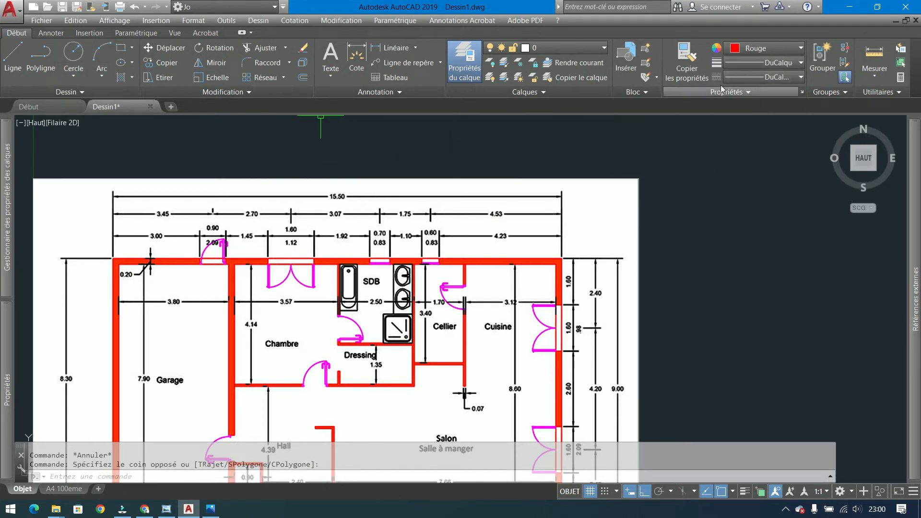
{"action": "left_click", "coordinate": [745, 49]}
{"action": "left_click", "coordinate": [735, 170]}
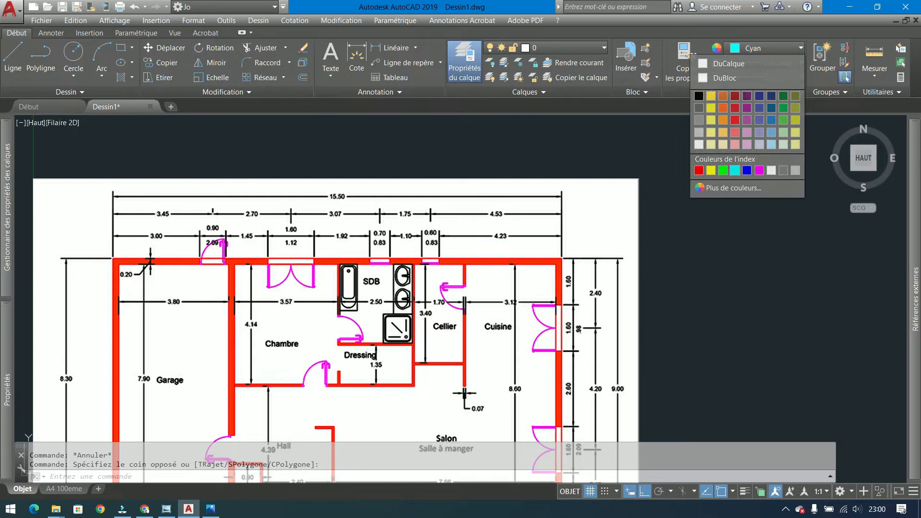
{"action": "left_click", "coordinate": [41, 55]}
{"action": "scroll", "coordinate": [99, 256], "scroll_direction": "up", "scroll_amount": 5}
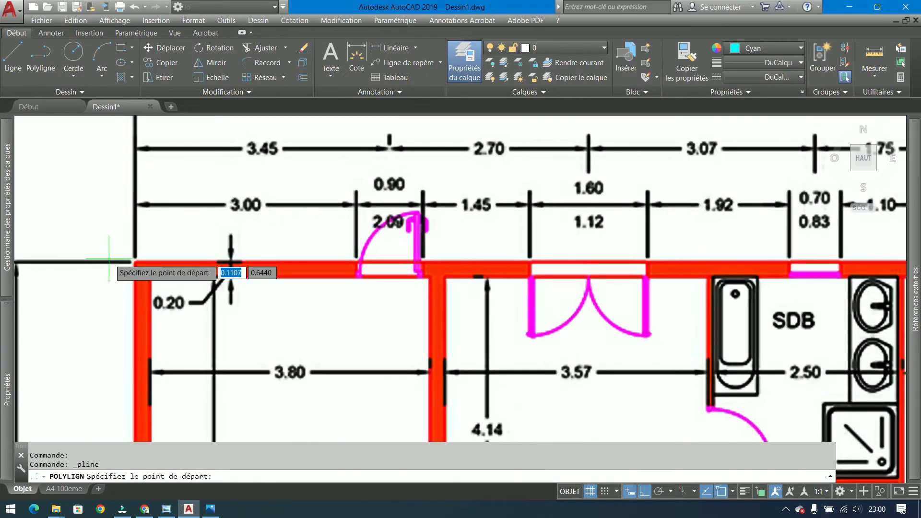
{"action": "scroll", "coordinate": [144, 268], "scroll_direction": "up", "scroll_amount": 5}
{"action": "scroll", "coordinate": [142, 259], "scroll_direction": "up", "scroll_amount": 3}
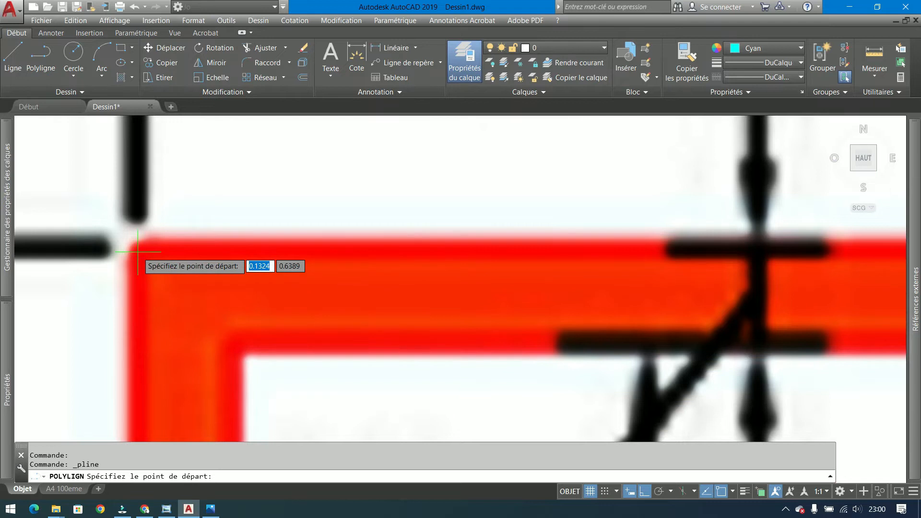
{"action": "scroll", "coordinate": [159, 274], "scroll_direction": "down", "scroll_amount": 5}
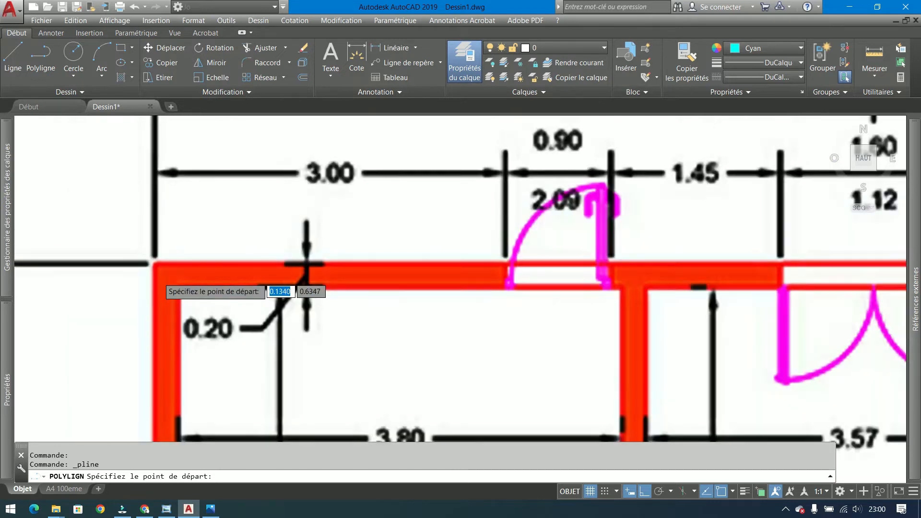
{"action": "scroll", "coordinate": [163, 266], "scroll_direction": "down", "scroll_amount": 8}
{"action": "key", "text": "Escape"}
Select the house plan image and set its brightness to 36 and its contrast to 47.
{"action": "left_click", "coordinate": [202, 170]}
{"action": "left_click", "coordinate": [152, 233]}
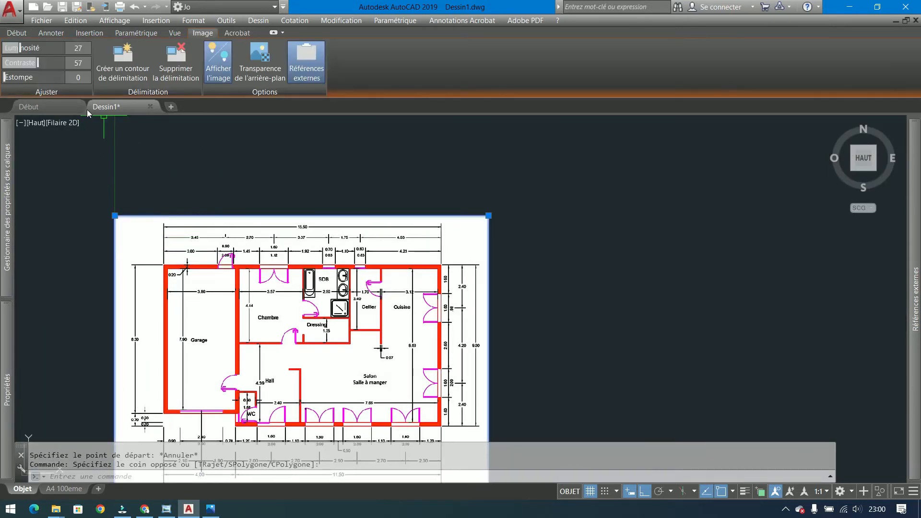
{"action": "scroll", "coordinate": [192, 307], "scroll_direction": "up", "scroll_amount": 8}
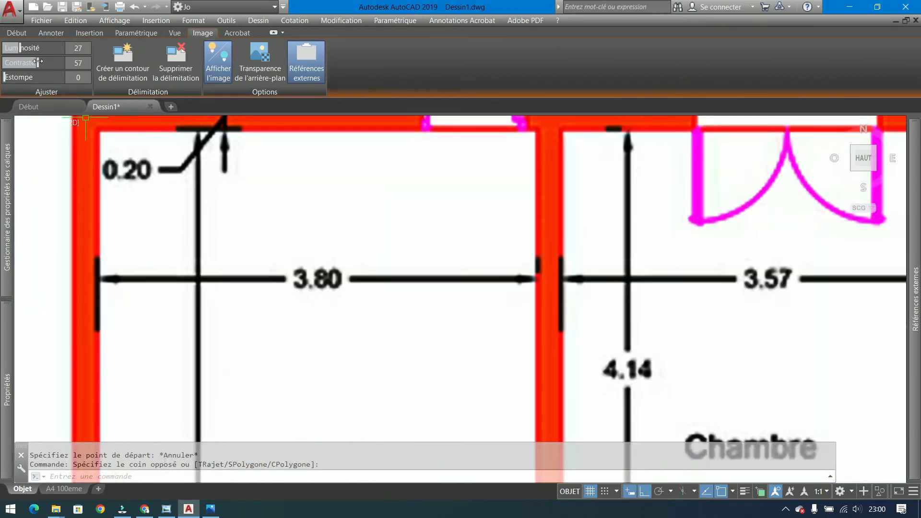
{"action": "mouse_move", "coordinate": [27, 63]}
{"action": "left_mouse_down"}
{"action": "mouse_move", "coordinate": [8, 63]}
{"action": "mouse_move", "coordinate": [39, 48]}
{"action": "mouse_move", "coordinate": [18, 48]}
{"action": "mouse_move", "coordinate": [43, 48]}
{"action": "mouse_move", "coordinate": [29, 48]}
{"action": "mouse_move", "coordinate": [42, 48]}
{"action": "mouse_move", "coordinate": [41, 61]}
{"action": "left_mouse_up"}
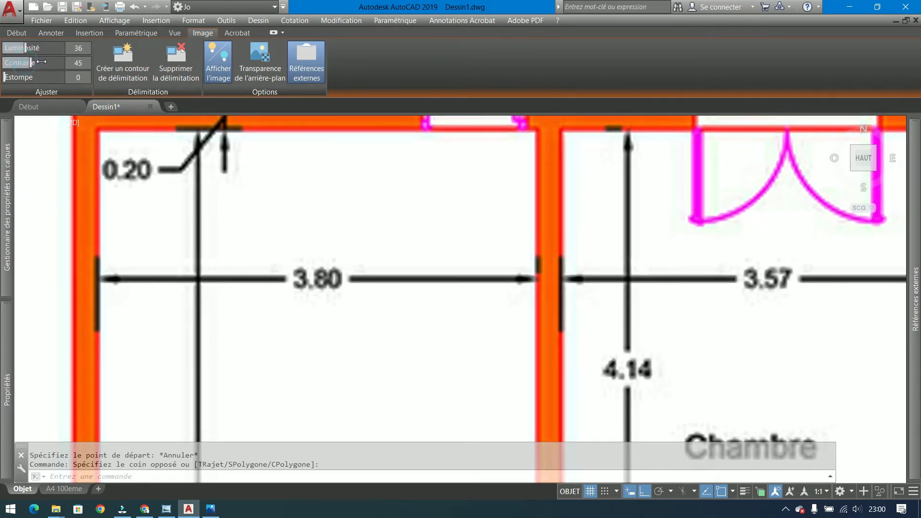
{"action": "mouse_move", "coordinate": [192, 184]}
{"action": "middle_mouse_down"}
{"action": "mouse_move", "coordinate": [243, 220]}
{"action": "mouse_move", "coordinate": [276, 229]}
{"action": "middle_mouse_up"}
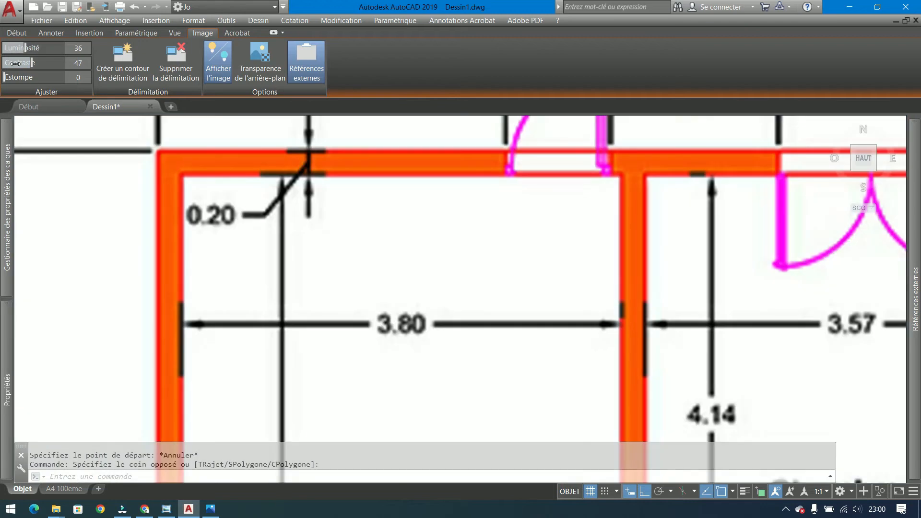
Start a polyline at the upper-left outer wall corner of the garage on the plan.
{"action": "left_click", "coordinate": [17, 33]}
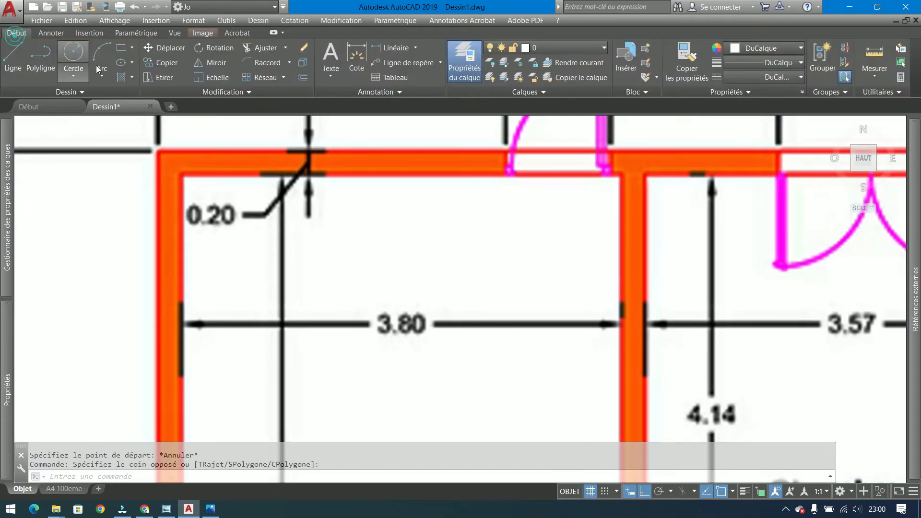
{"action": "left_click", "coordinate": [41, 55]}
{"action": "scroll", "coordinate": [160, 153], "scroll_direction": "up", "scroll_amount": 6}
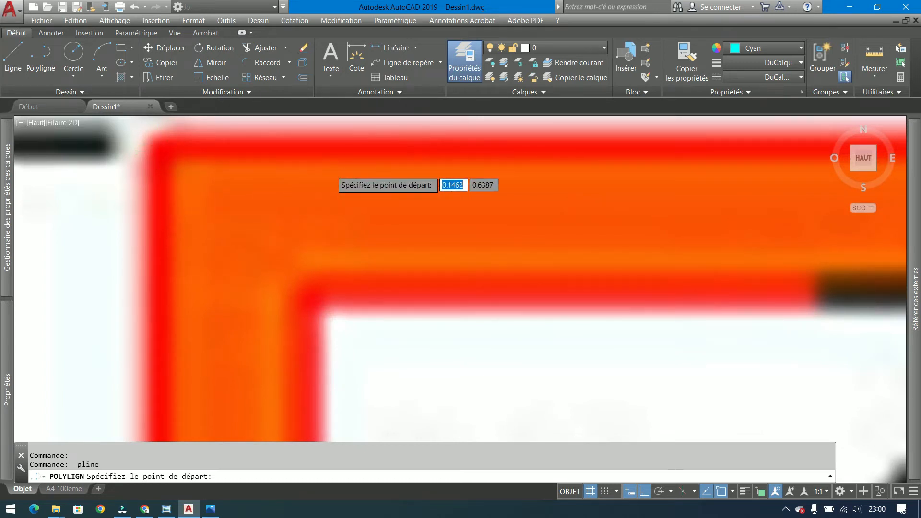
{"action": "scroll", "coordinate": [224, 195], "scroll_direction": "down", "scroll_amount": 8}
{"action": "scroll", "coordinate": [231, 195], "scroll_direction": "up", "scroll_amount": 8}
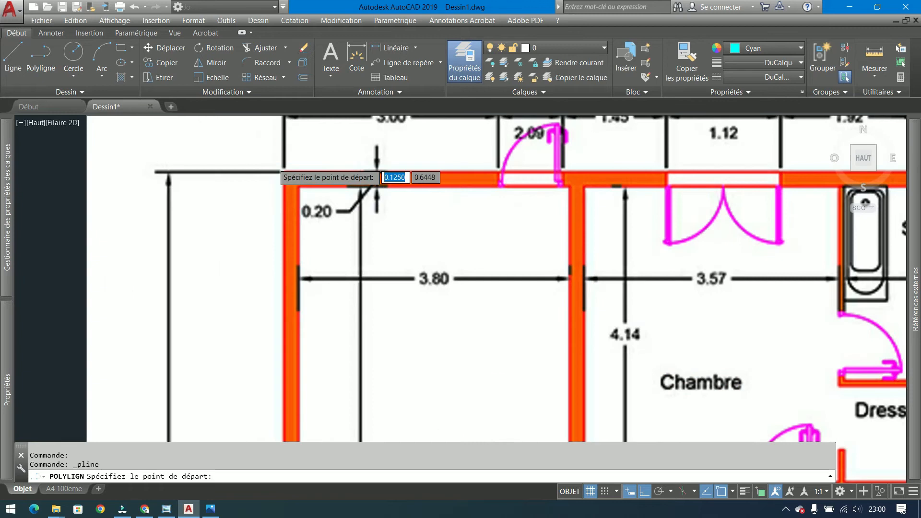
{"action": "scroll", "coordinate": [314, 191], "scroll_direction": "up", "scroll_amount": 5}
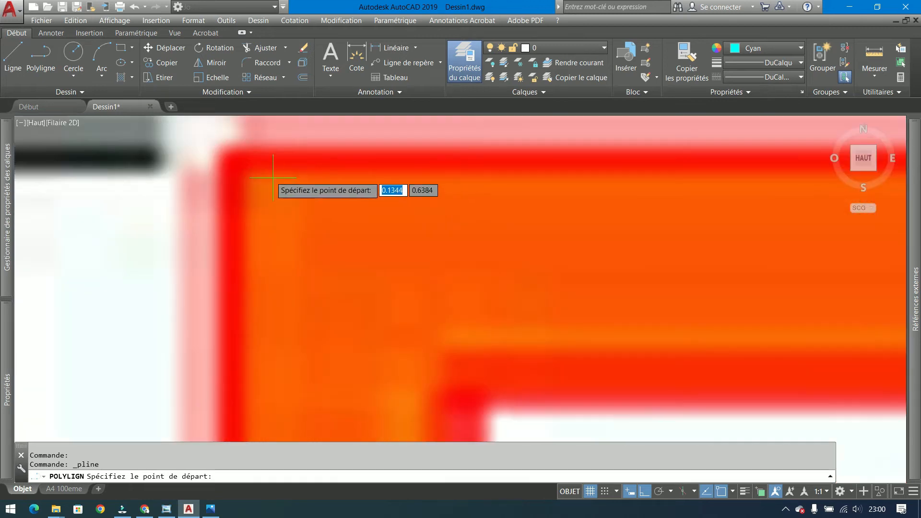
{"action": "left_click", "coordinate": [231, 162]}
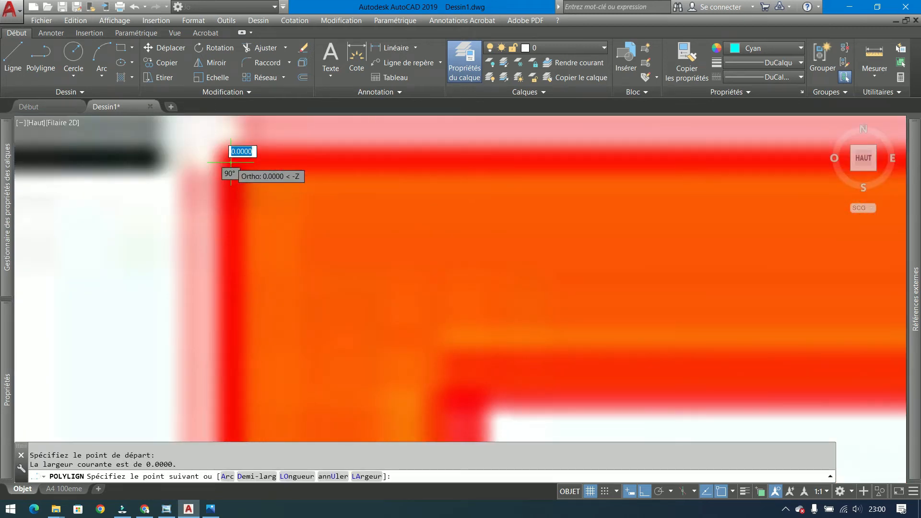
Extend the polyline horizontally along the upper outer wall to the outer corner of the Cuisine, about 0.74 units long.
{"action": "scroll", "coordinate": [226, 163], "scroll_direction": "down", "scroll_amount": 4}
{"action": "scroll", "coordinate": [227, 163], "scroll_direction": "down", "scroll_amount": 6}
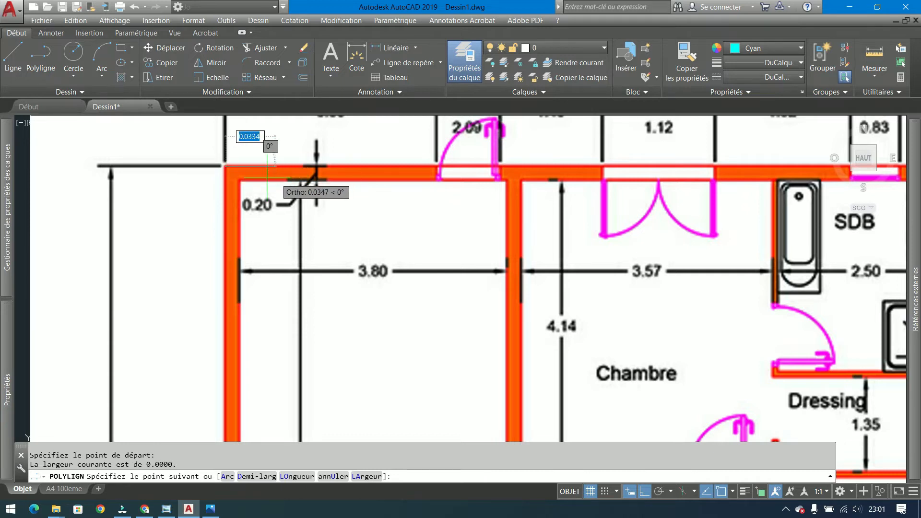
{"action": "scroll", "coordinate": [228, 163], "scroll_direction": "up", "scroll_amount": 4}
{"action": "scroll", "coordinate": [228, 163], "scroll_direction": "down", "scroll_amount": 5}
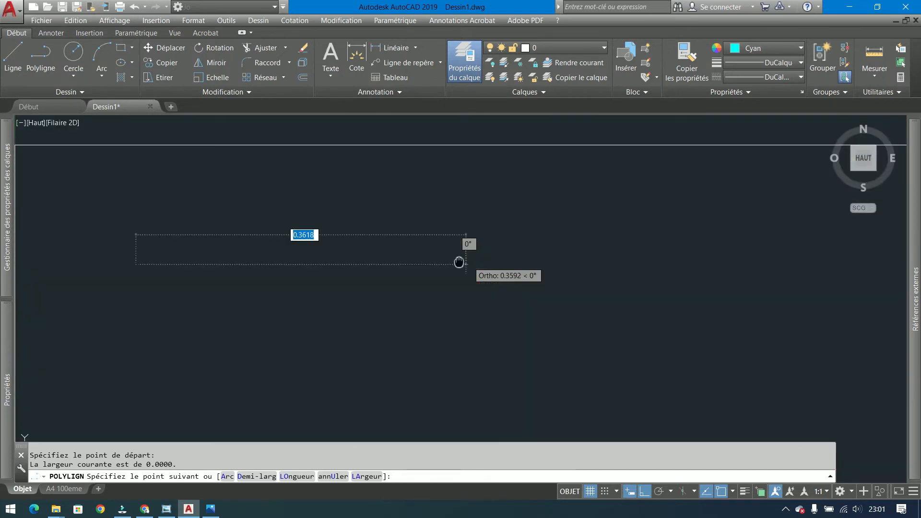
{"action": "middle_click_drag", "start_coordinate": [458, 261], "coordinate": [187, 274]}
{"action": "scroll", "coordinate": [513, 286], "scroll_direction": "up", "scroll_amount": 10}
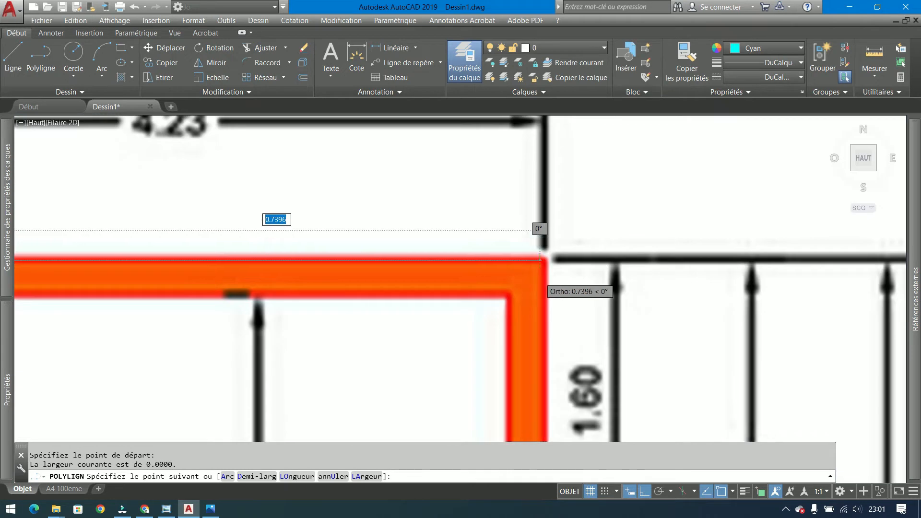
{"action": "scroll", "coordinate": [556, 204], "scroll_direction": "up", "scroll_amount": 3}
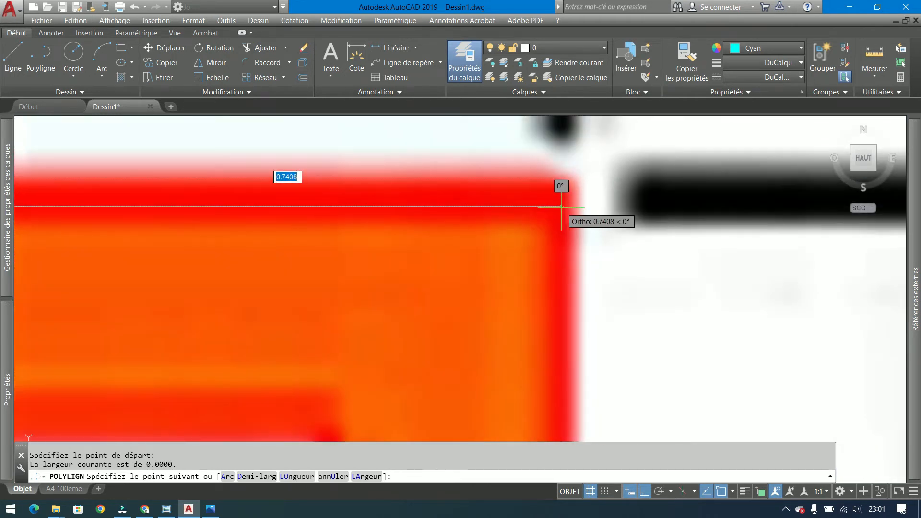
{"action": "left_click", "coordinate": [559, 207]}
{"action": "scroll", "coordinate": [559, 336], "scroll_direction": "down", "scroll_amount": 12}
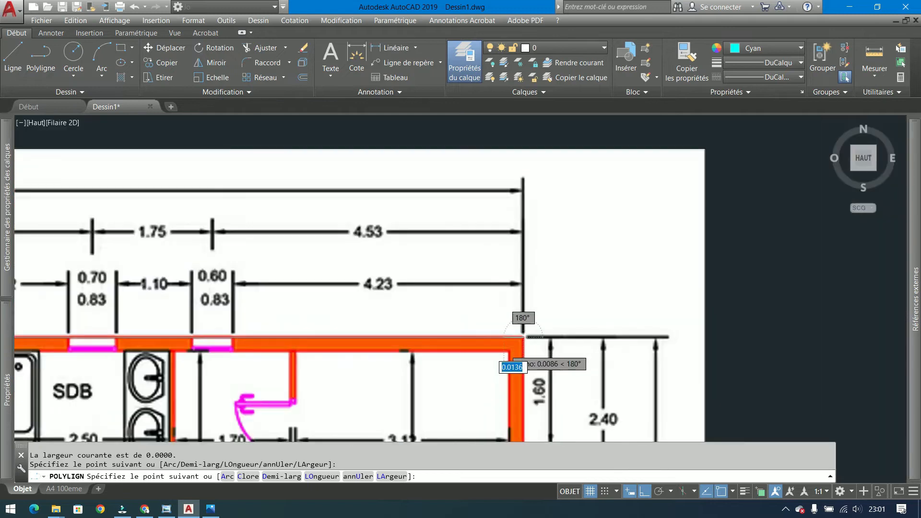
Extend the polyline 100 units vertically upward from the outer corner of the Cuisine and finish it.
{"action": "scroll", "coordinate": [475, 240], "scroll_direction": "down", "scroll_amount": 8}
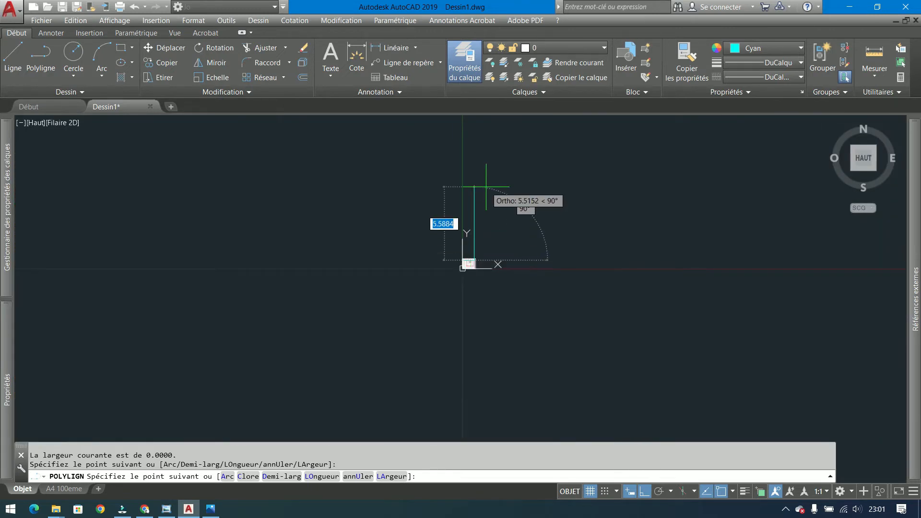
{"action": "type", "text": "100"}
{"action": "key", "text": "Return"}
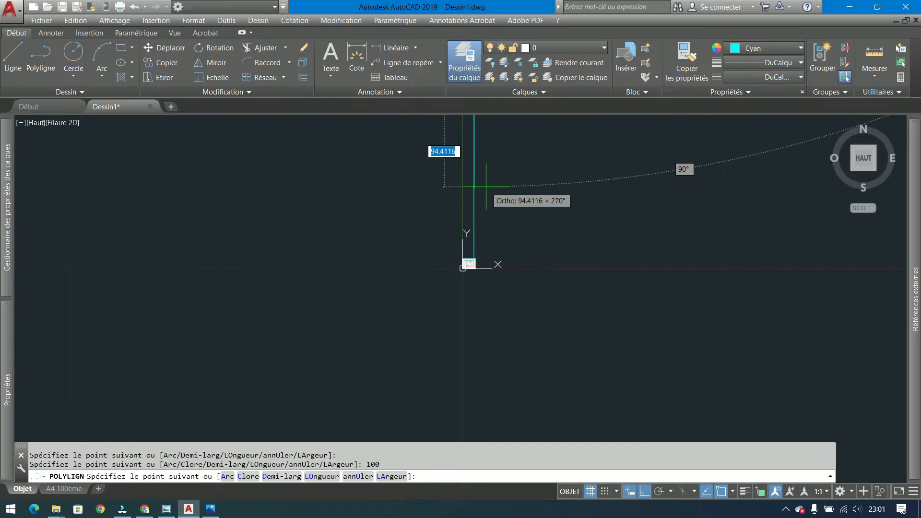
{"action": "key", "text": "Return"}
Start another polyline at the upper-left outer wall corner of the garage, heading horizontally along the upper outer wall.
{"action": "scroll", "coordinate": [493, 211], "scroll_direction": "up", "scroll_amount": 6}
{"action": "scroll", "coordinate": [481, 269], "scroll_direction": "up", "scroll_amount": 2}
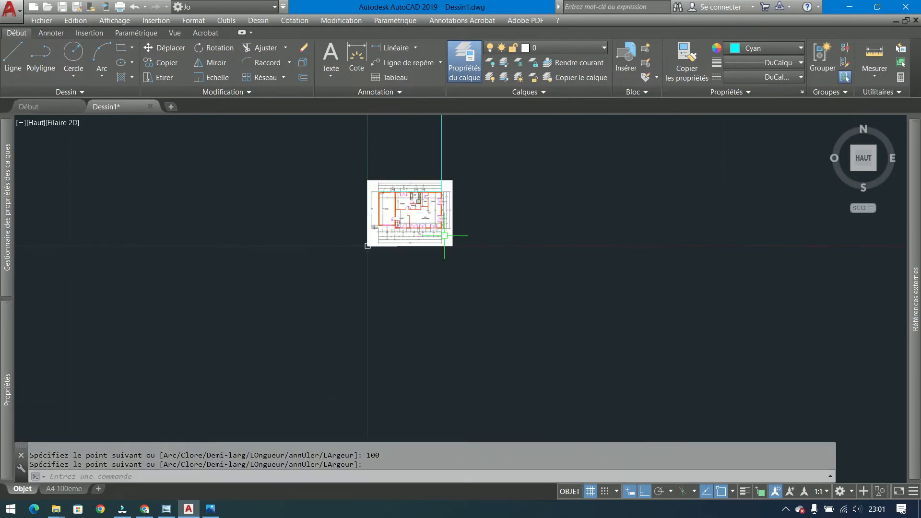
{"action": "scroll", "coordinate": [406, 166], "scroll_direction": "up", "scroll_amount": 6}
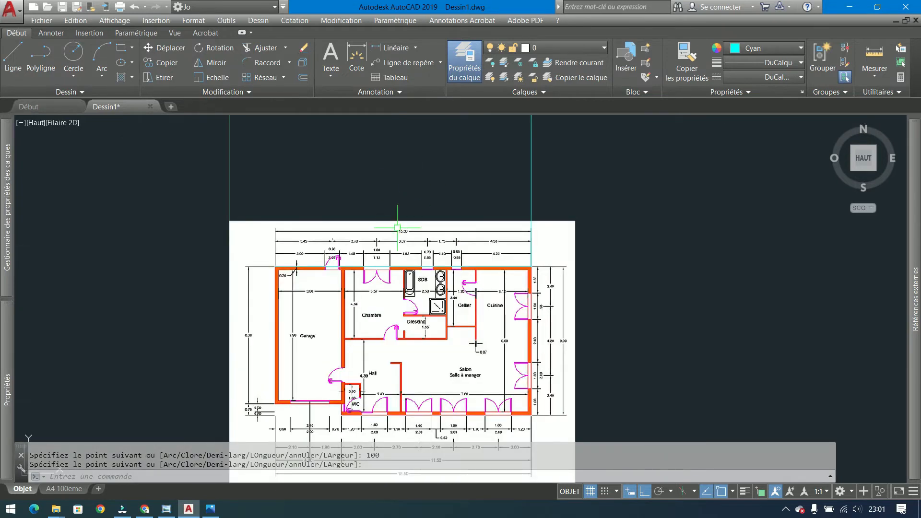
{"action": "scroll", "coordinate": [397, 228], "scroll_direction": "up", "scroll_amount": 2}
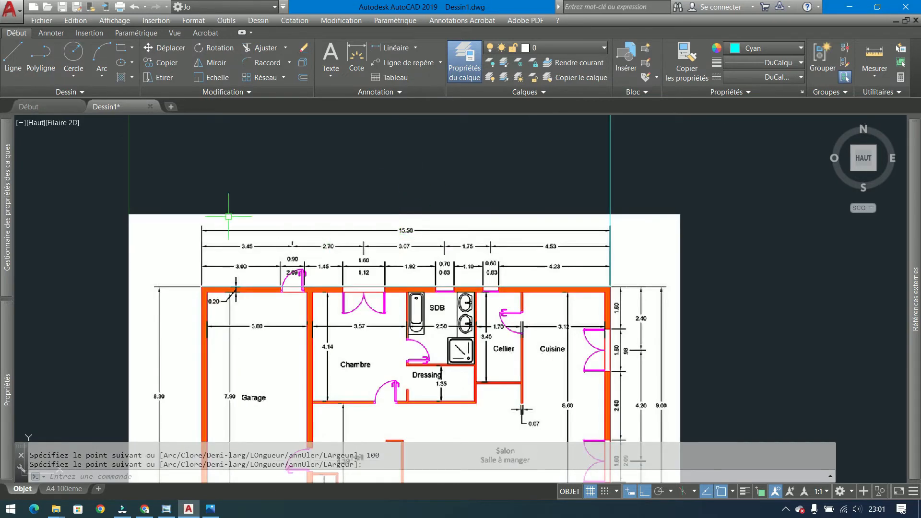
{"action": "left_click", "coordinate": [43, 58]}
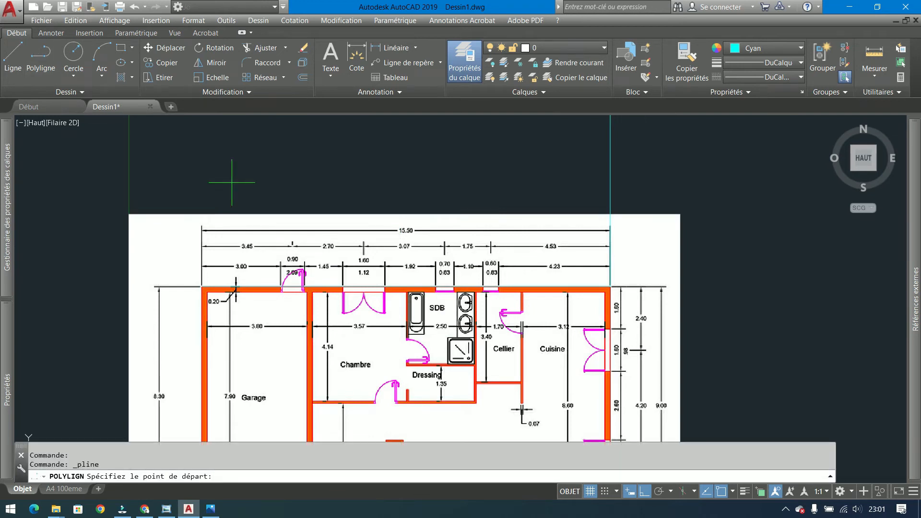
{"action": "left_click", "coordinate": [202, 287]}
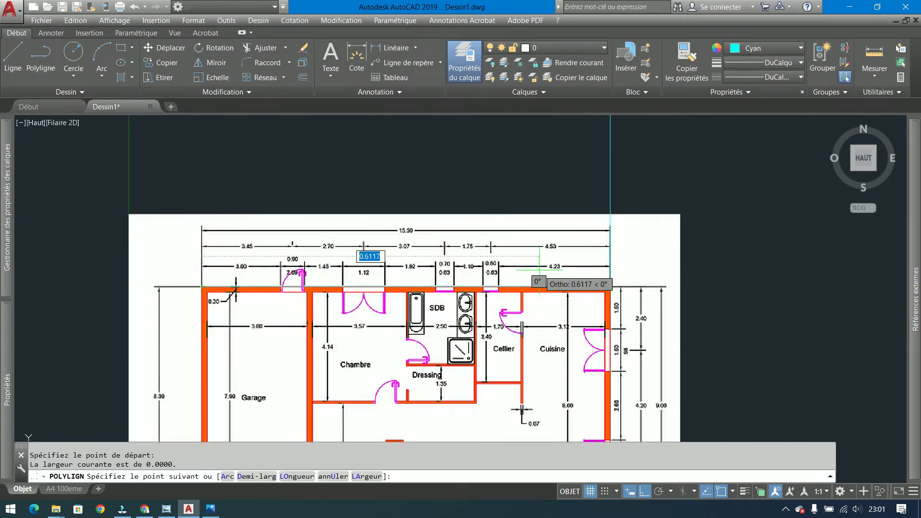
Draw a 15.5 horizontal polyline segment from the plan's upper-left outer corner, add a segment running vertically upward, and finish the polyline.
{"action": "type", "text": "15."}
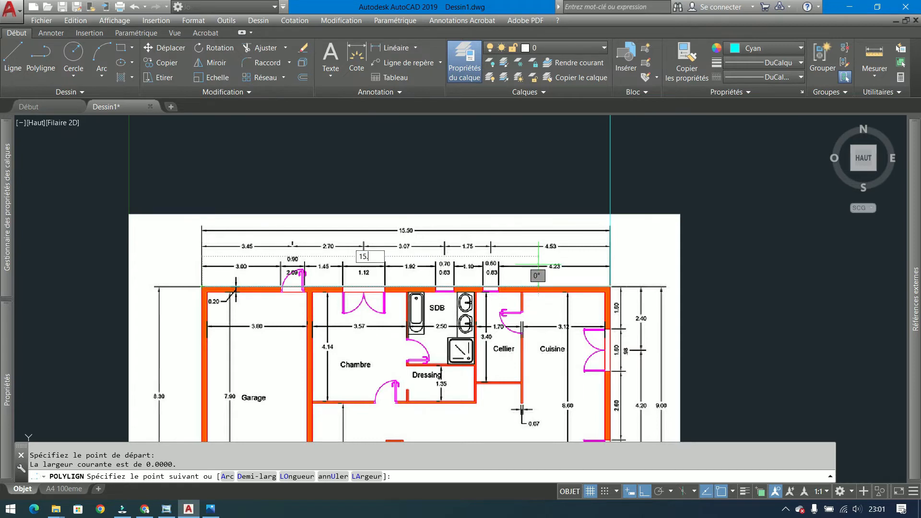
{"action": "type", "text": "5"}
{"action": "key", "text": "Return"}
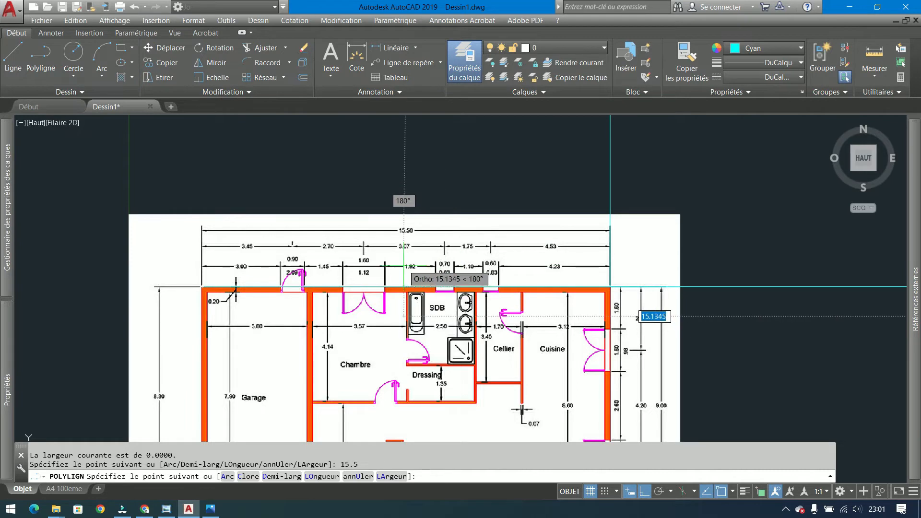
{"action": "scroll", "coordinate": [405, 269], "scroll_direction": "up", "scroll_amount": 5}
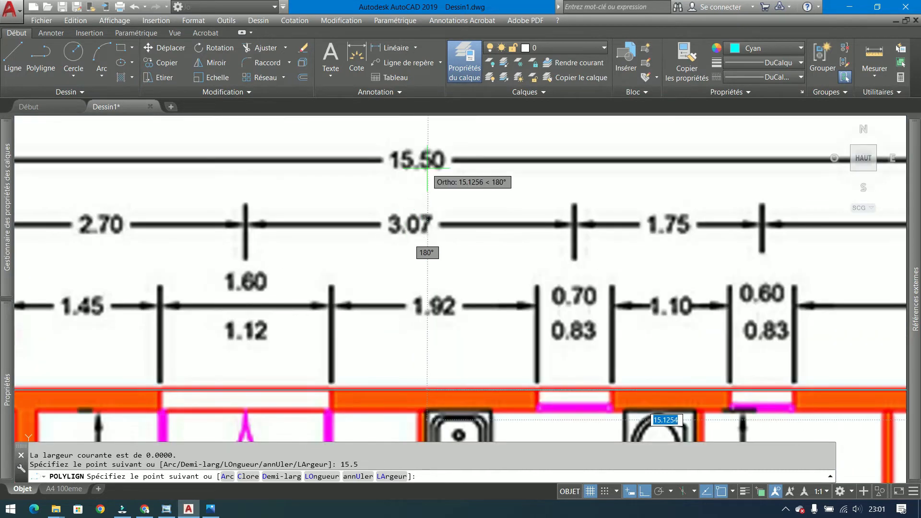
{"action": "scroll", "coordinate": [247, 327], "scroll_direction": "down", "scroll_amount": 10}
{"action": "scroll", "coordinate": [249, 326], "scroll_direction": "up", "scroll_amount": 8}
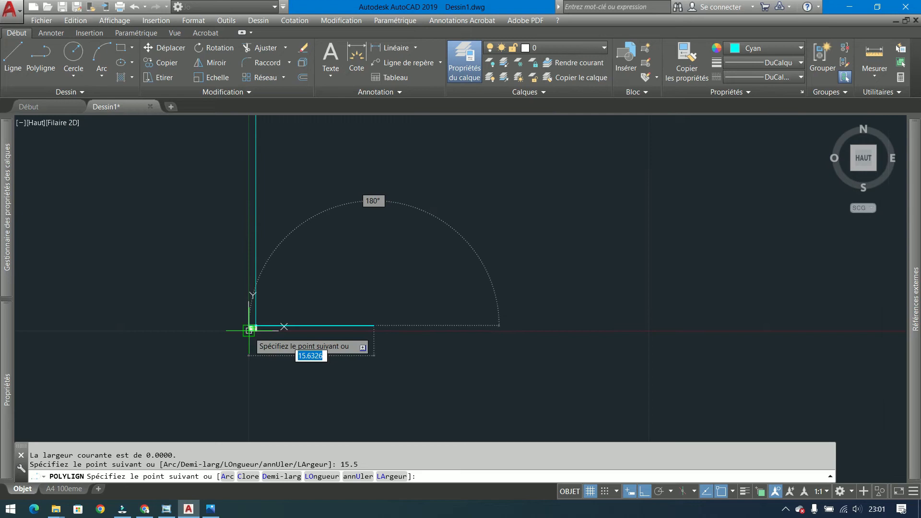
{"action": "left_click", "coordinate": [395, 153]}
{"action": "key", "text": "Return"}
Compare the size of the plan image with the reference polyline drawn from its upper-left wall corner.
{"action": "scroll", "coordinate": [252, 327], "scroll_direction": "up", "scroll_amount": 6}
{"action": "scroll", "coordinate": [296, 301], "scroll_direction": "down", "scroll_amount": 4}
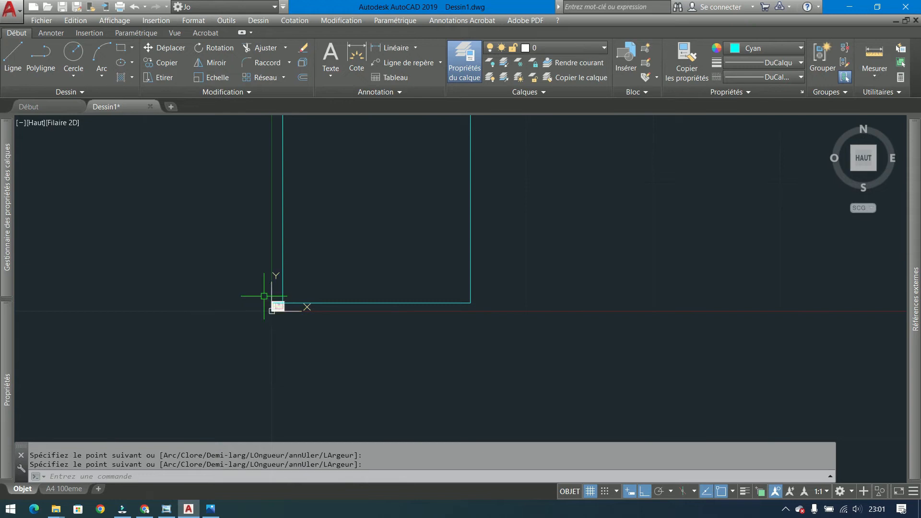
{"action": "scroll", "coordinate": [307, 311], "scroll_direction": "up", "scroll_amount": 4}
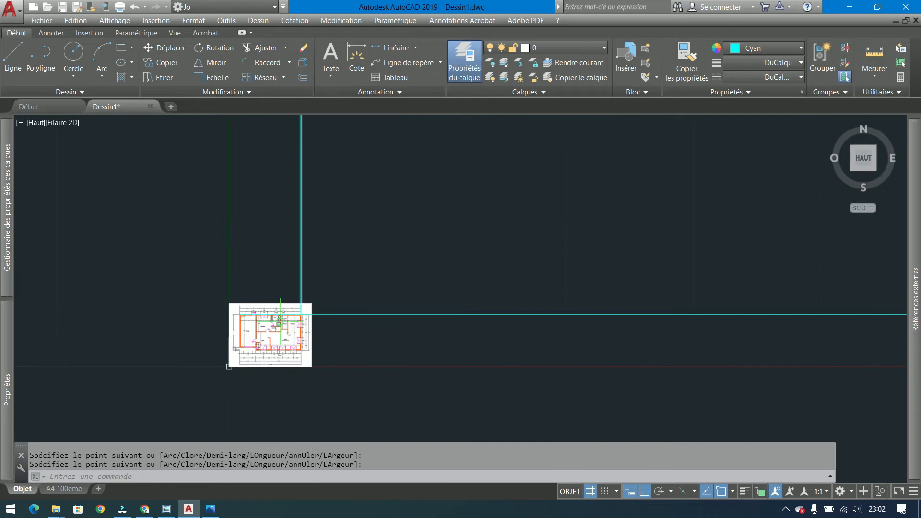
{"action": "scroll", "coordinate": [302, 315], "scroll_direction": "up", "scroll_amount": 2}
{"action": "scroll", "coordinate": [243, 348], "scroll_direction": "down", "scroll_amount": 10}
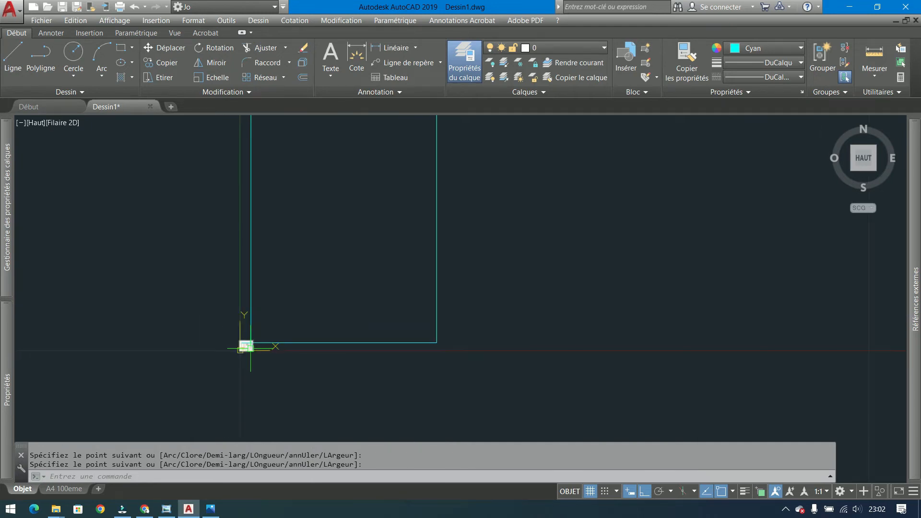
{"action": "scroll", "coordinate": [272, 341], "scroll_direction": "up", "scroll_amount": 4}
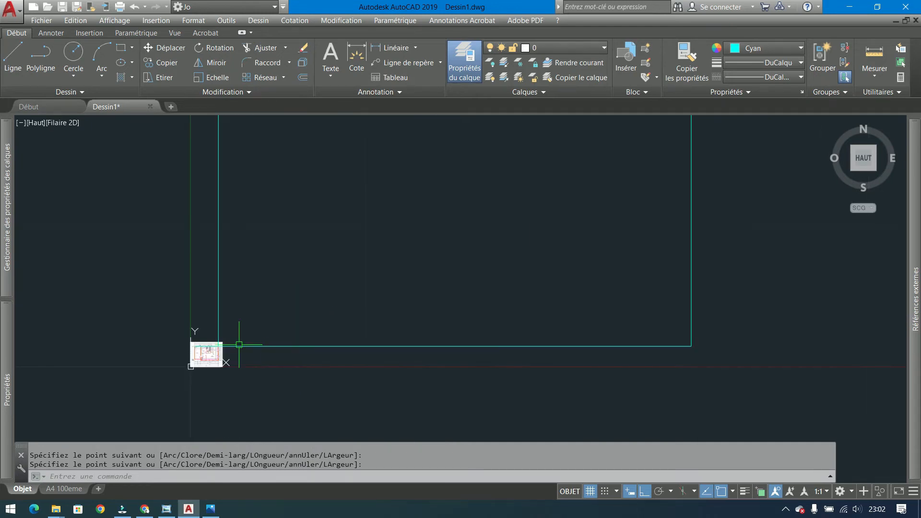
{"action": "left_click", "coordinate": [260, 225]}
{"action": "left_click", "coordinate": [133, 272]}
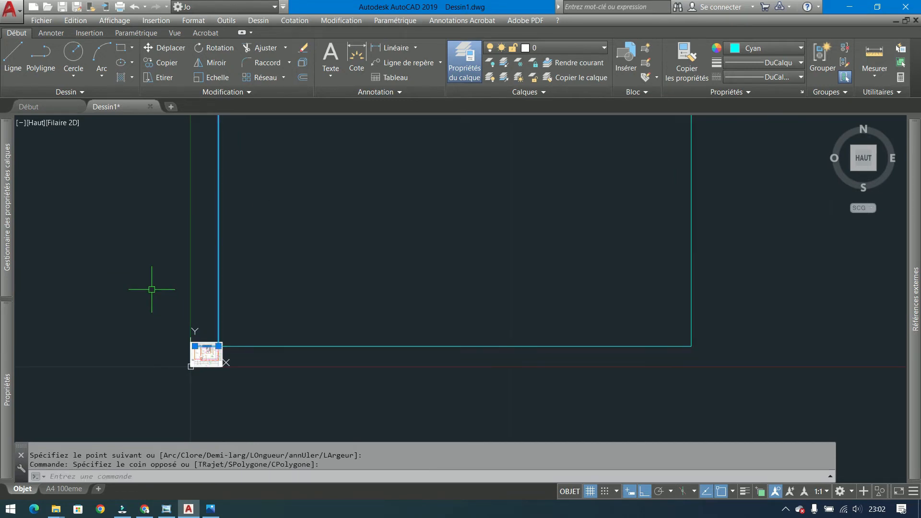
{"action": "key", "text": "Escape"}
{"action": "scroll", "coordinate": [206, 350], "scroll_direction": "up", "scroll_amount": 5}
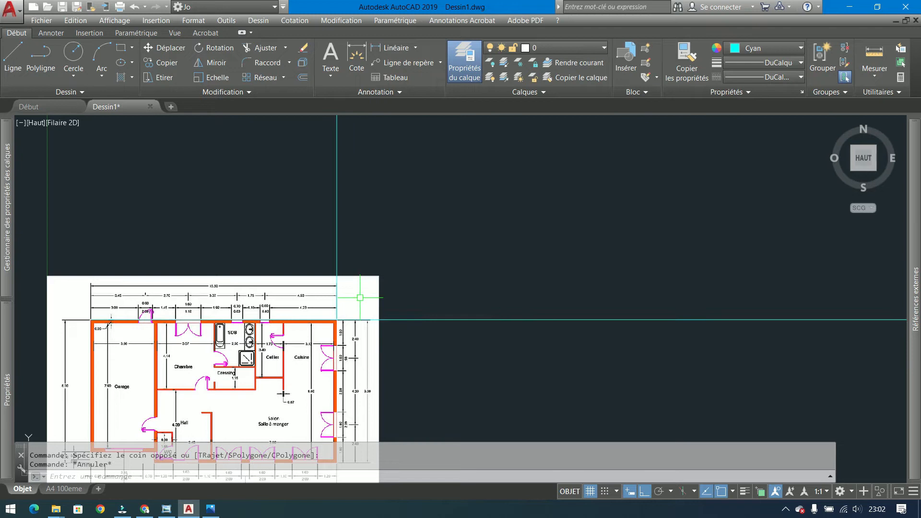
{"action": "scroll", "coordinate": [323, 260], "scroll_direction": "down", "scroll_amount": 4}
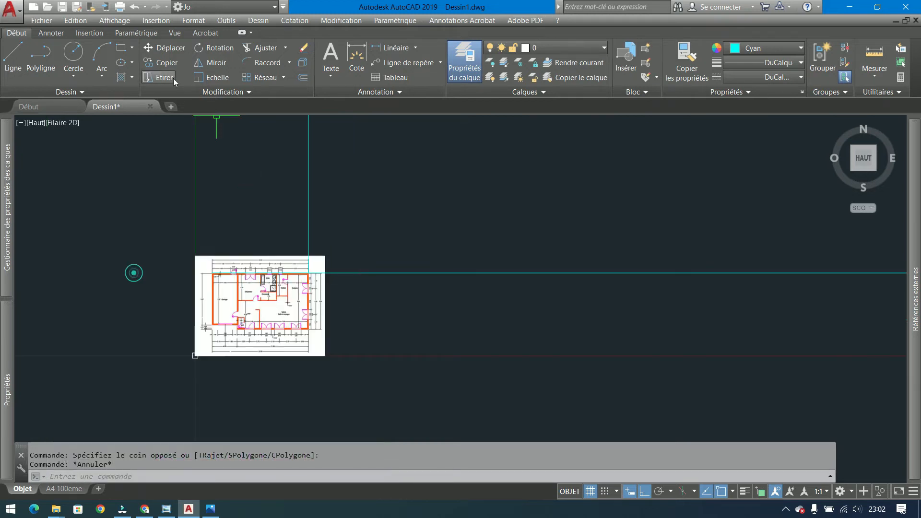
Select the plan image for the Scale command and set the base point at the building's upper-left outer corner.
{"action": "left_click", "coordinate": [217, 78]}
{"action": "left_click", "coordinate": [349, 317]}
{"action": "left_click", "coordinate": [321, 330]}
{"action": "key", "text": "Return"}
{"action": "left_click", "coordinate": [212, 273]}
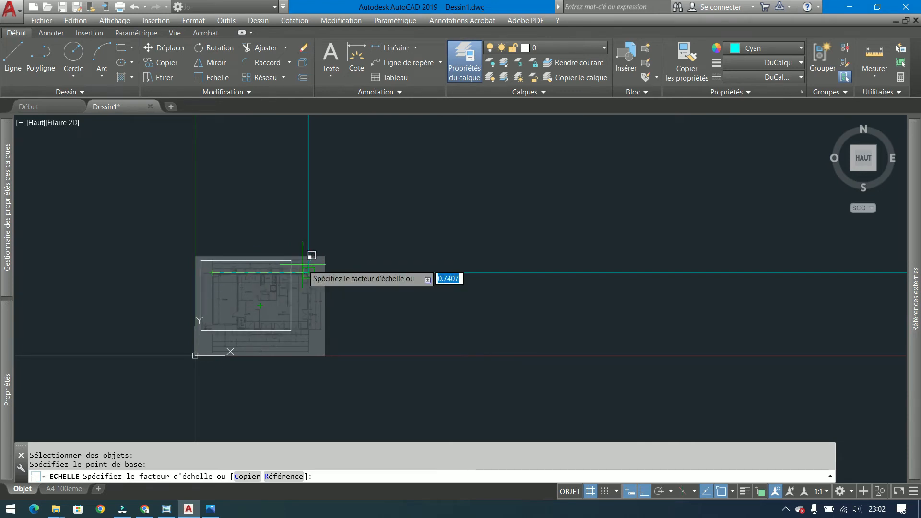
{"action": "scroll", "coordinate": [216, 269], "scroll_direction": "up", "scroll_amount": 10}
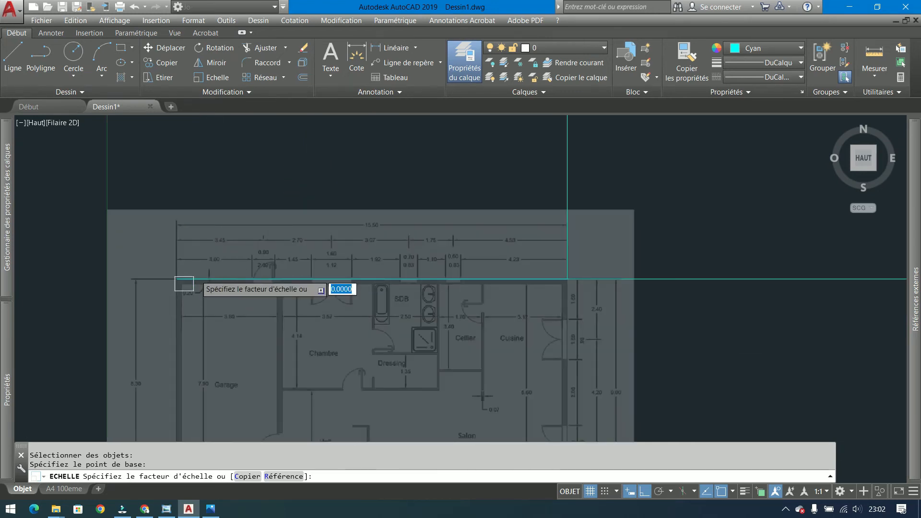
{"action": "scroll", "coordinate": [76, 264], "scroll_direction": "up", "scroll_amount": 8}
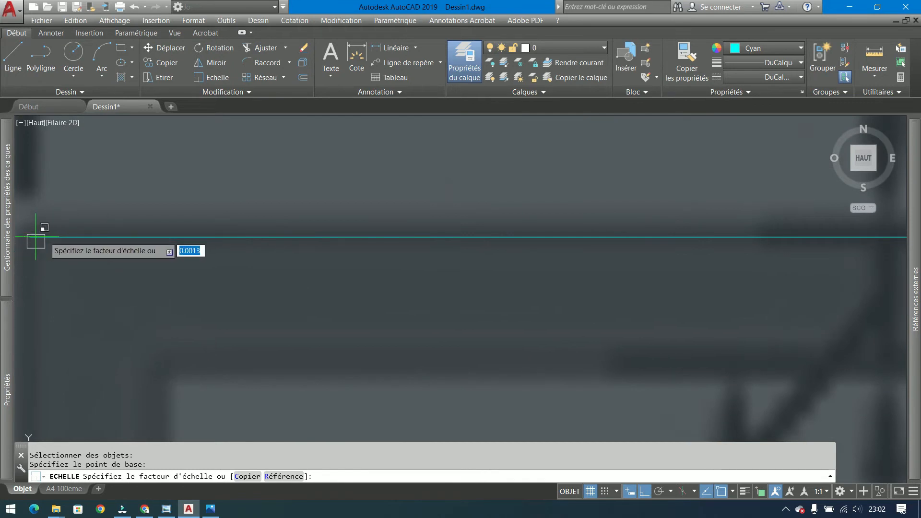
{"action": "scroll", "coordinate": [33, 249], "scroll_direction": "down", "scroll_amount": 15}
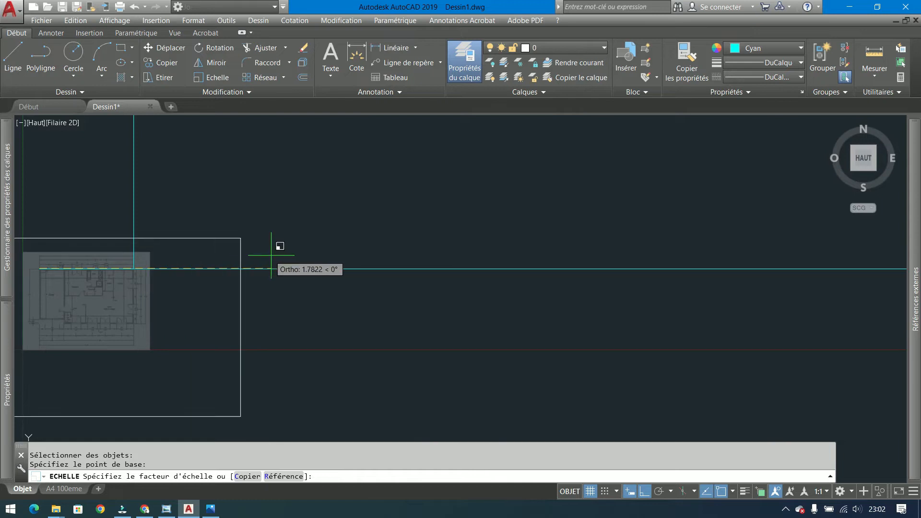
{"action": "scroll", "coordinate": [481, 268], "scroll_direction": "down", "scroll_amount": 2}
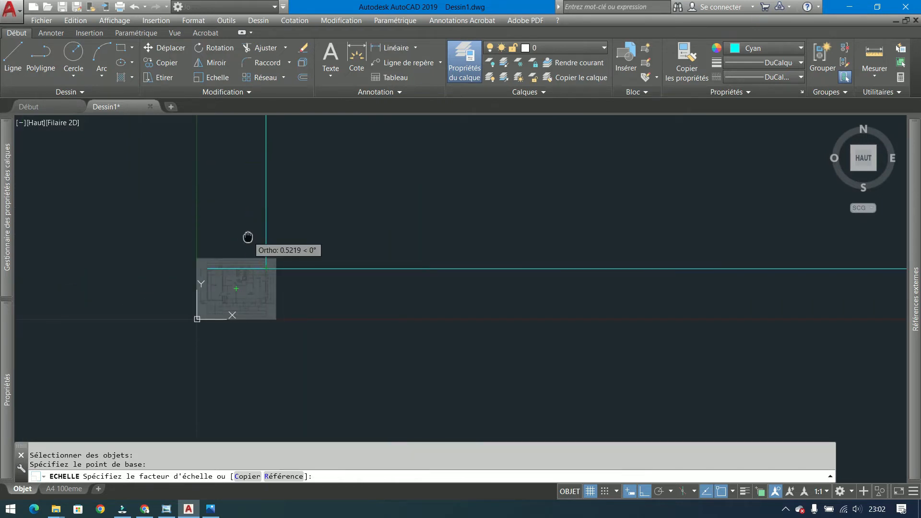
{"action": "middle_click_drag", "start_coordinate": [249, 238], "coordinate": [326, 249]}
{"action": "scroll", "coordinate": [314, 279], "scroll_direction": "up", "scroll_amount": 4}
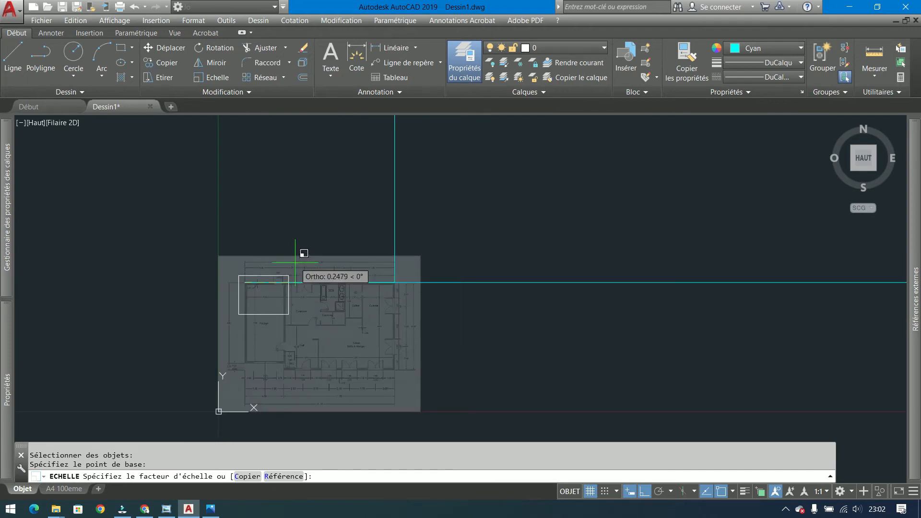
Scale the plan image by reference, using its upper outer wall length as the reference and the 15.5 polyline's far end as the new length.
{"action": "type", "text": "r"}
{"action": "key", "text": "Return"}
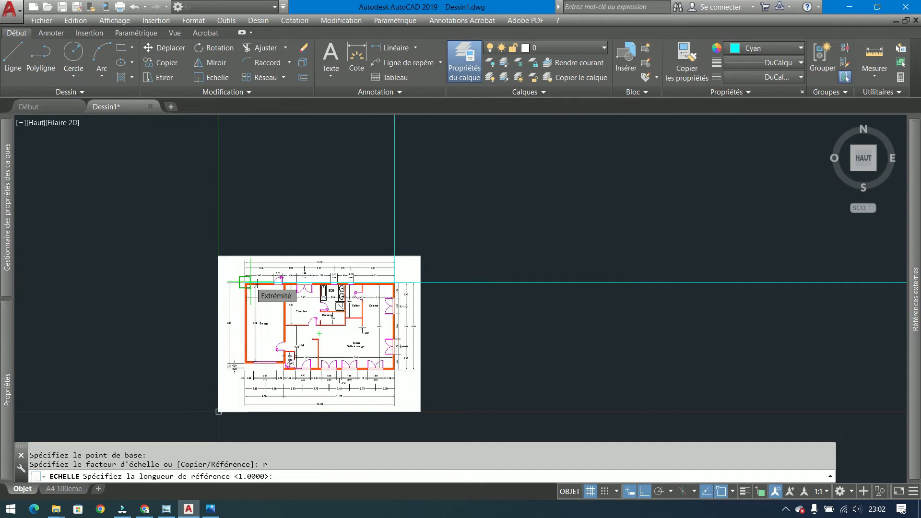
{"action": "scroll", "coordinate": [252, 283], "scroll_direction": "up", "scroll_amount": 2}
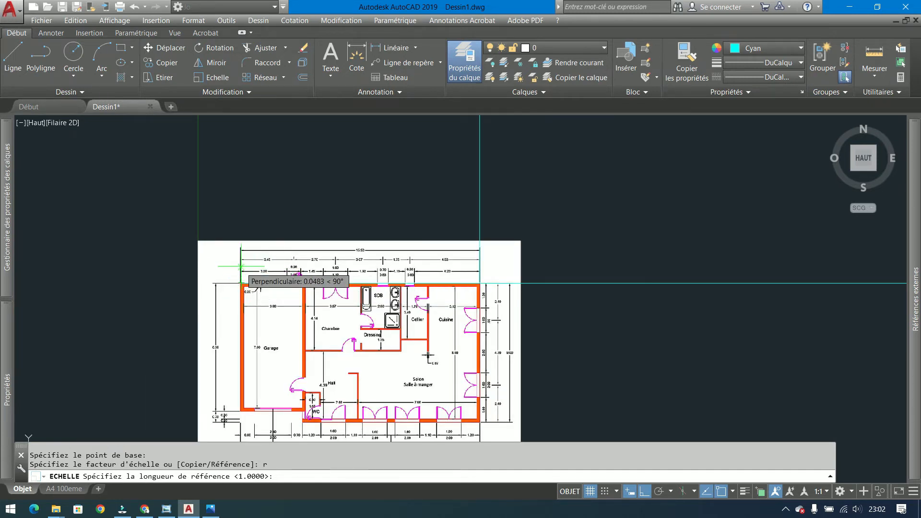
{"action": "scroll", "coordinate": [240, 283], "scroll_direction": "down", "scroll_amount": 4}
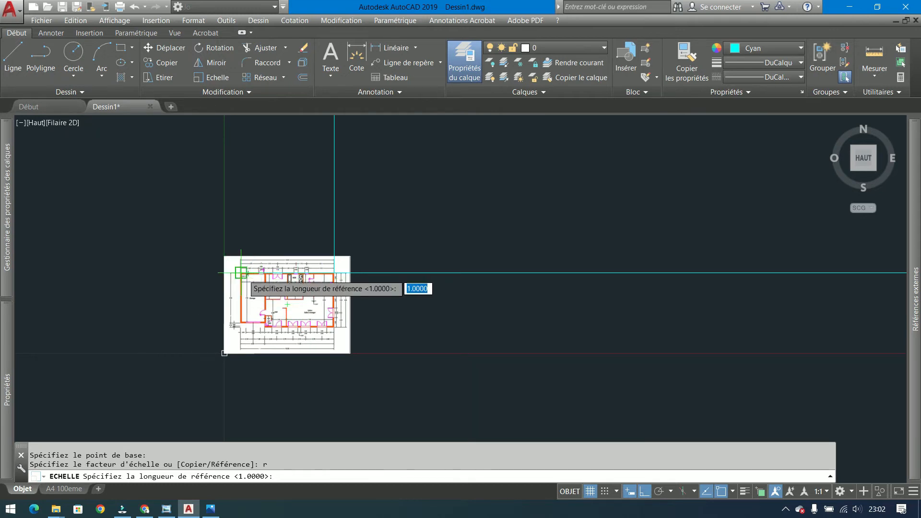
{"action": "left_click", "coordinate": [240, 273]}
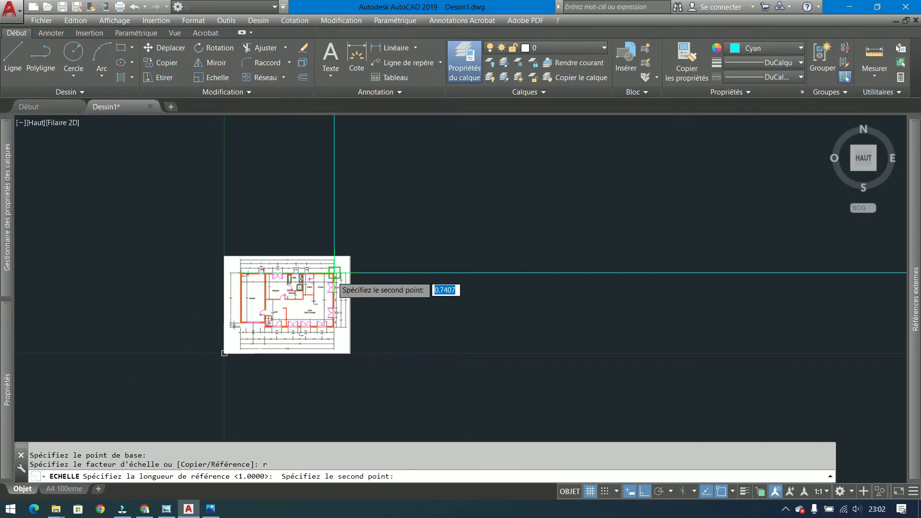
{"action": "left_click", "coordinate": [334, 273]}
{"action": "scroll", "coordinate": [279, 283], "scroll_direction": "up", "scroll_amount": 3}
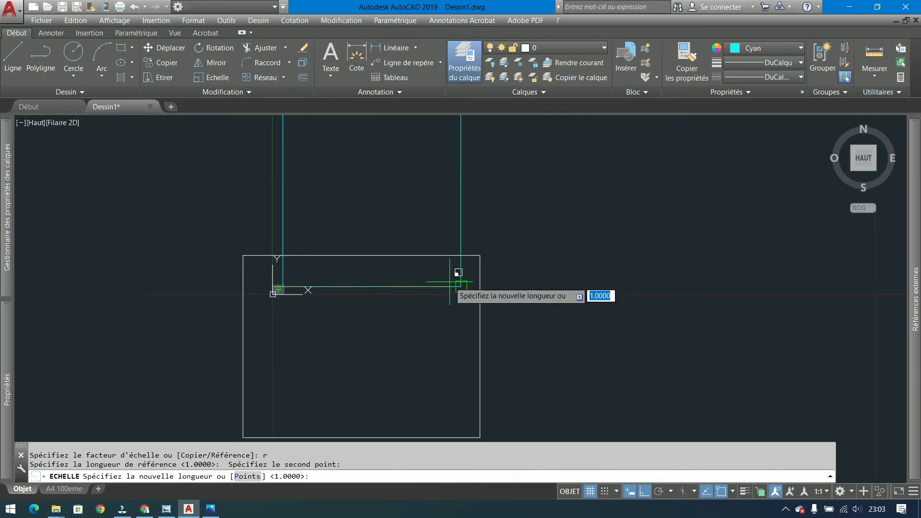
{"action": "left_click", "coordinate": [449, 283]}
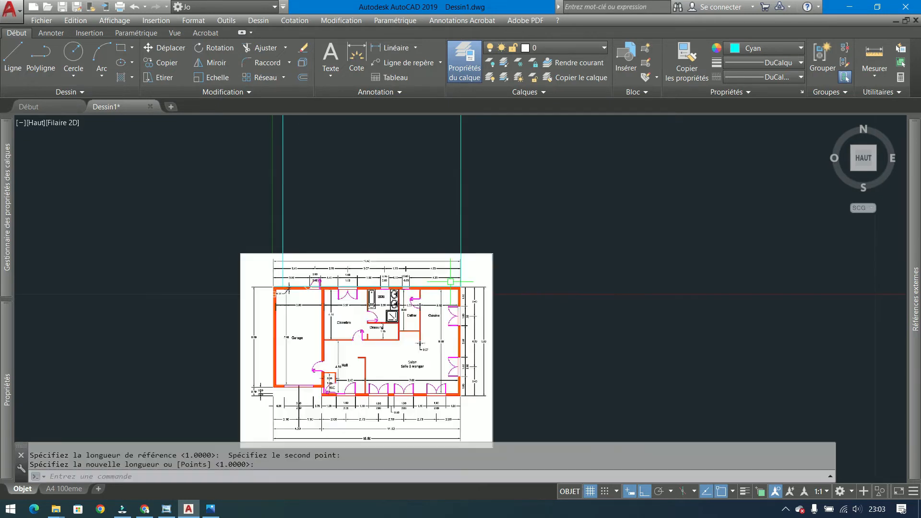
Add a linear dimension across the full width of the building's upper outer wall, placed above the plan image.
{"action": "left_click", "coordinate": [382, 53]}
{"action": "left_click", "coordinate": [346, 276]}
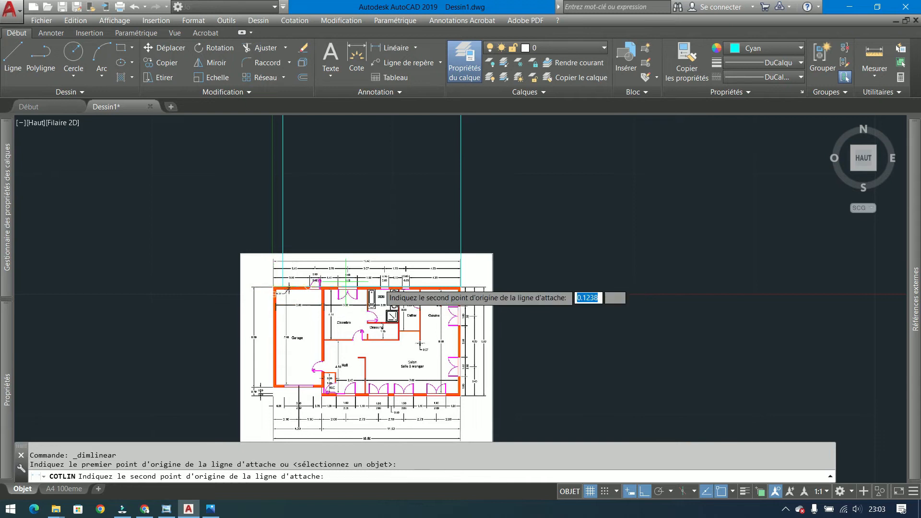
{"action": "left_click", "coordinate": [461, 289]}
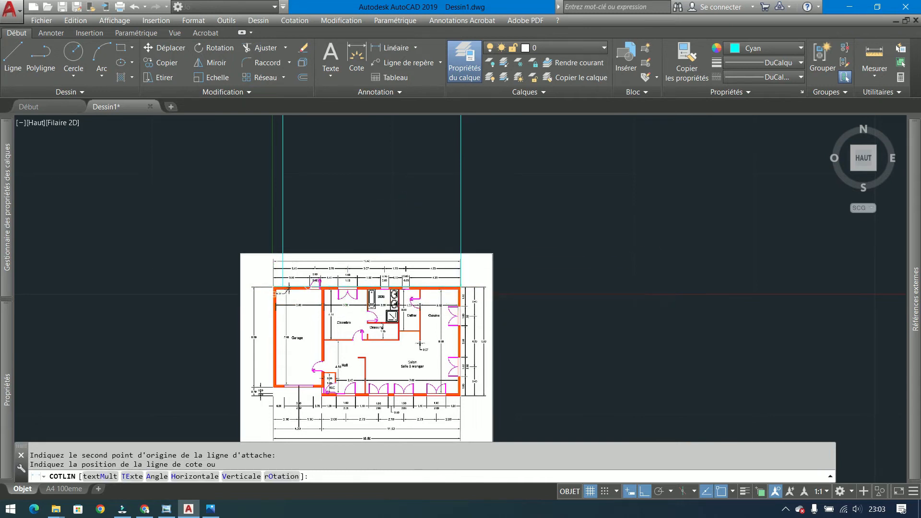
{"action": "left_click", "coordinate": [358, 216]}
{"action": "scroll", "coordinate": [360, 216], "scroll_direction": "up", "scroll_amount": 6}
{"action": "scroll", "coordinate": [359, 216], "scroll_direction": "down", "scroll_amount": 6}
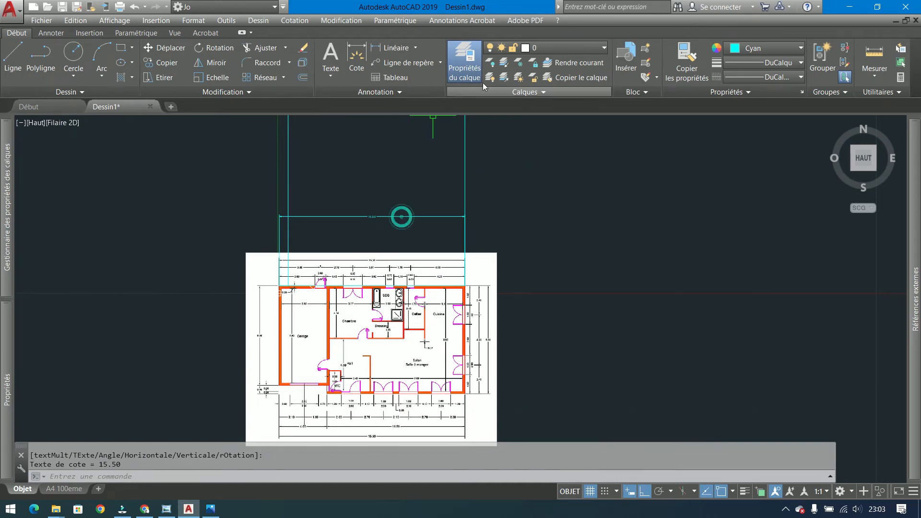
{"action": "middle_click_drag", "start_coordinate": [500, 191], "coordinate": [491, 198]}
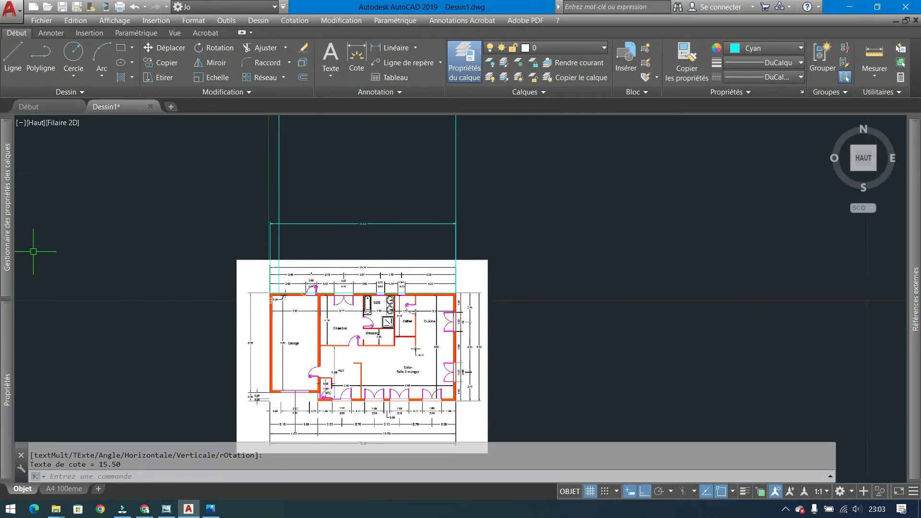
Make the Construction layer the current layer.
{"action": "mouse_move", "coordinate": [7, 238]}
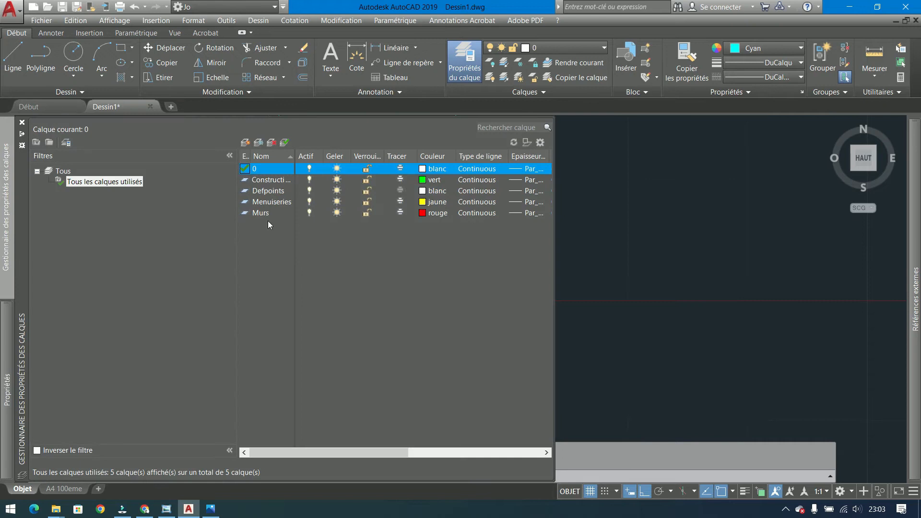
{"action": "left_click", "coordinate": [272, 180]}
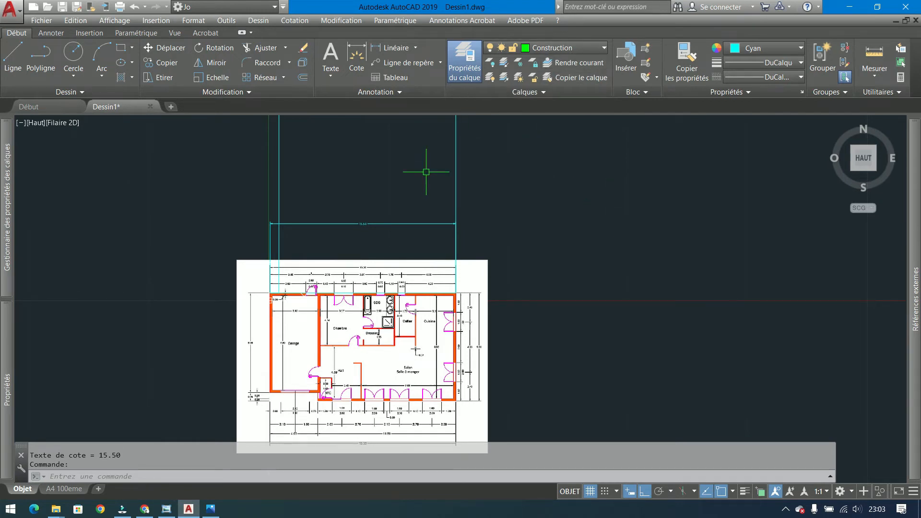
{"action": "middle_click_drag", "start_coordinate": [456, 249], "coordinate": [452, 163]}
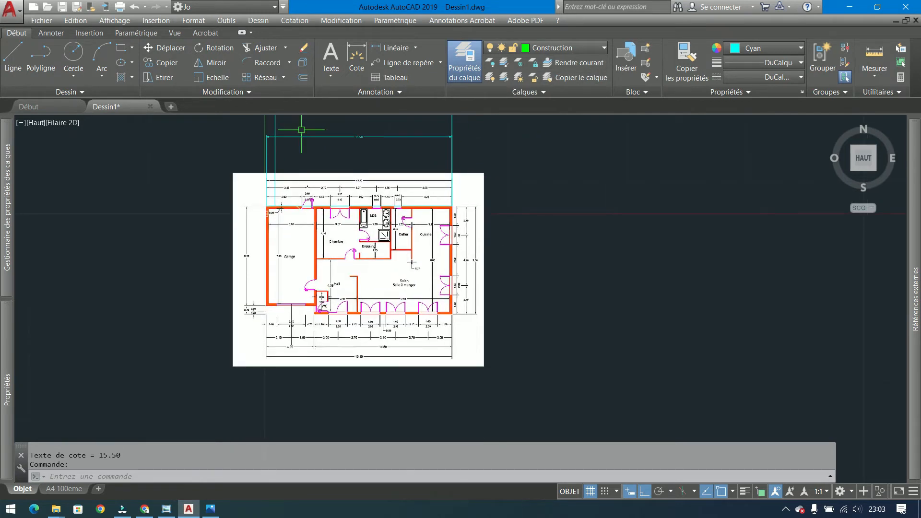
{"action": "middle_click_drag", "start_coordinate": [543, 177], "coordinate": [549, 261]}
{"action": "left_click", "coordinate": [568, 253]}
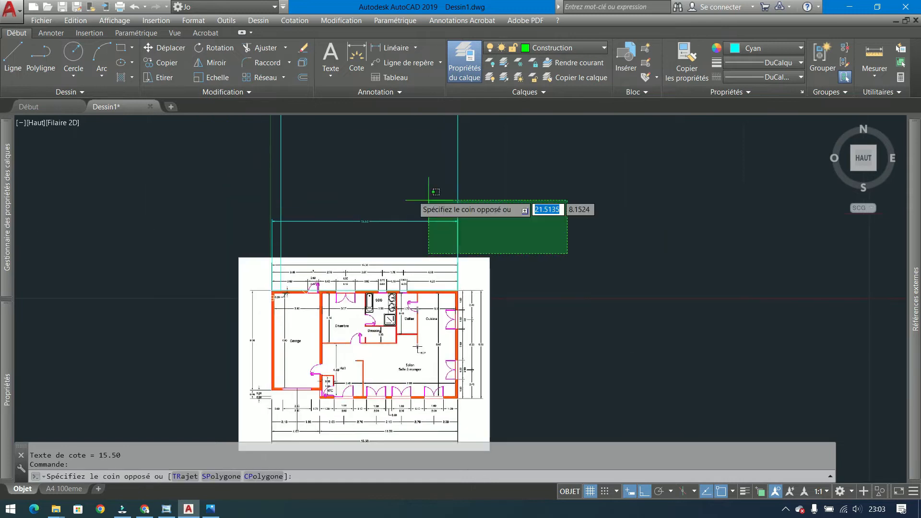
{"action": "left_click", "coordinate": [223, 146]}
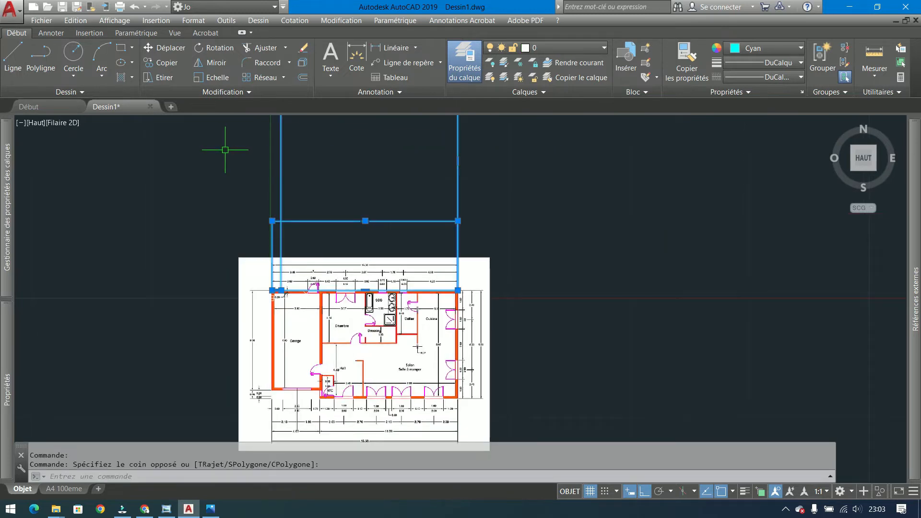
{"action": "key", "text": "Escape"}
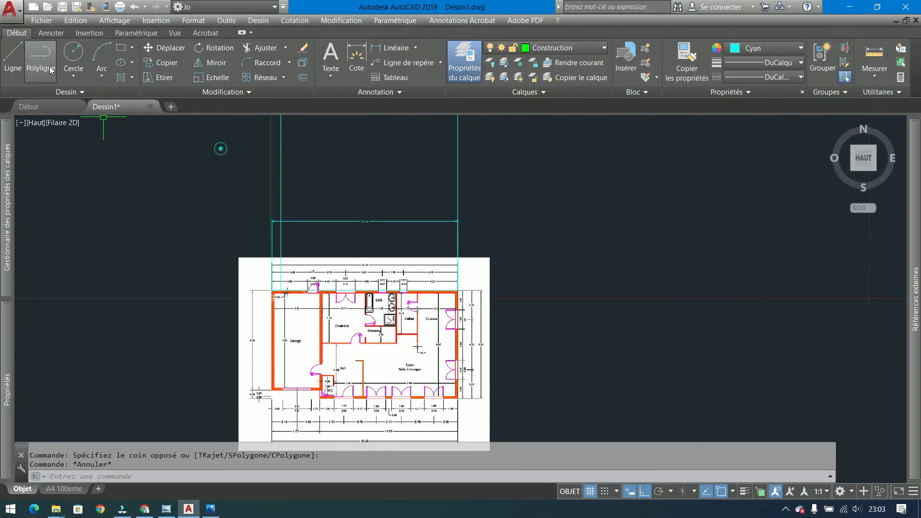
{"action": "scroll", "coordinate": [365, 288], "scroll_direction": "up", "scroll_amount": 4}
{"action": "middle_click_drag", "start_coordinate": [318, 224], "coordinate": [317, 250]}
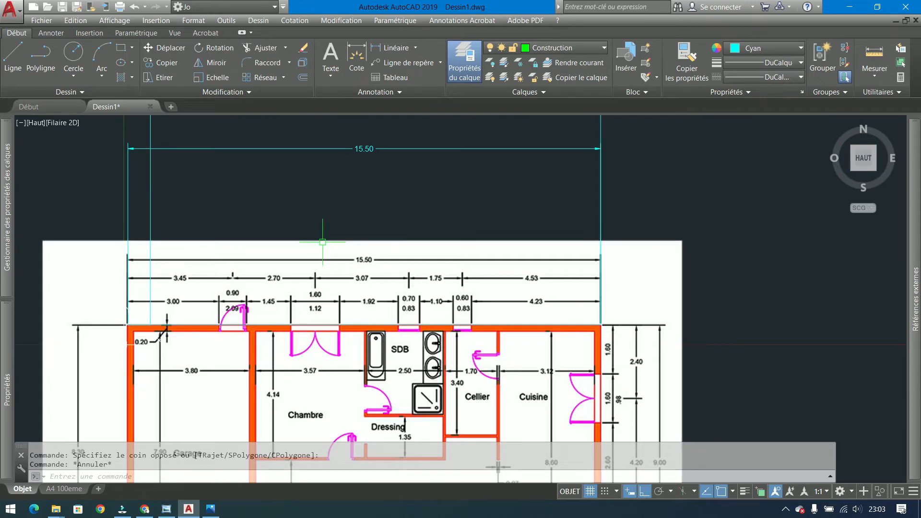
{"action": "scroll", "coordinate": [133, 332], "scroll_direction": "up", "scroll_amount": 8}
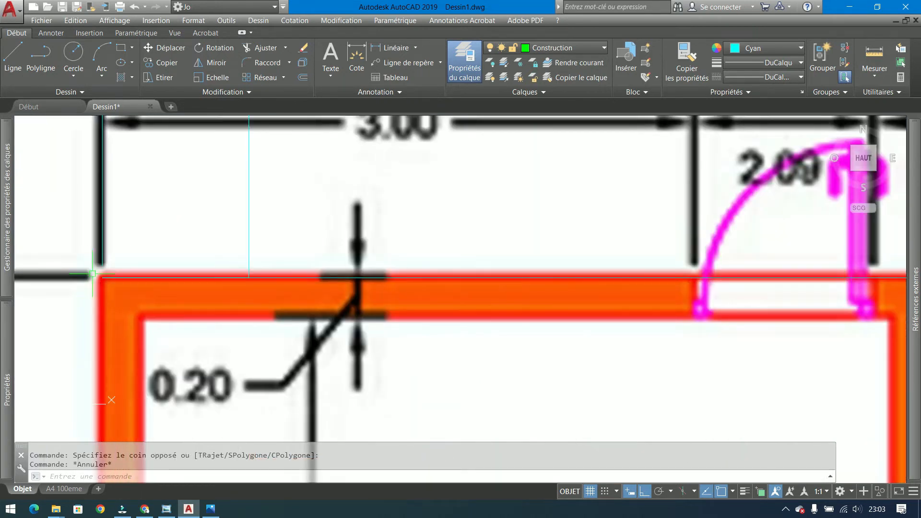
{"action": "scroll", "coordinate": [93, 275], "scroll_direction": "up", "scroll_amount": 5}
{"action": "scroll", "coordinate": [126, 281], "scroll_direction": "down", "scroll_amount": 5}
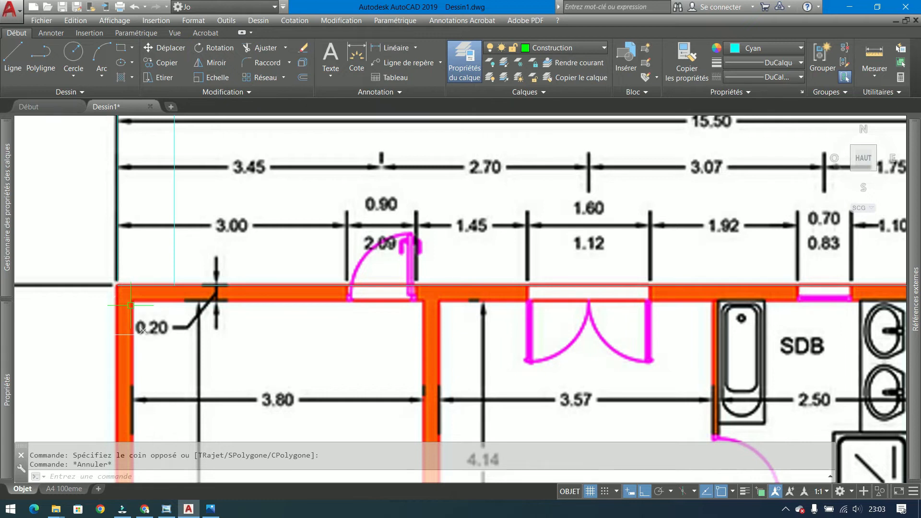
{"action": "scroll", "coordinate": [118, 303], "scroll_direction": "up", "scroll_amount": 6}
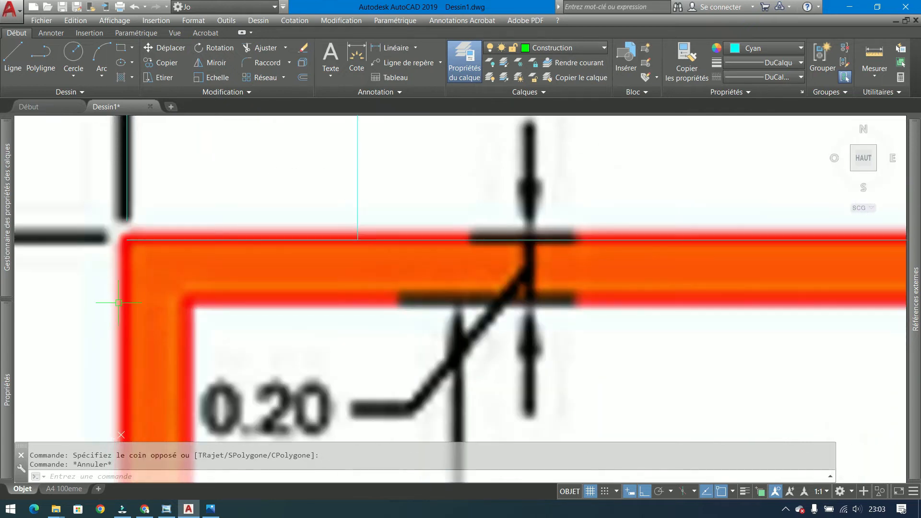
{"action": "scroll", "coordinate": [130, 305], "scroll_direction": "up", "scroll_amount": 3}
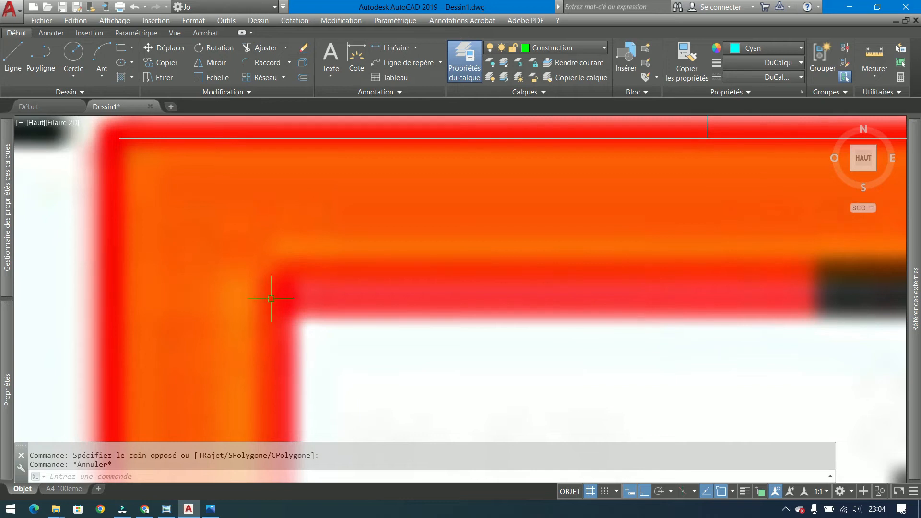
{"action": "scroll", "coordinate": [273, 299], "scroll_direction": "down", "scroll_amount": 2}
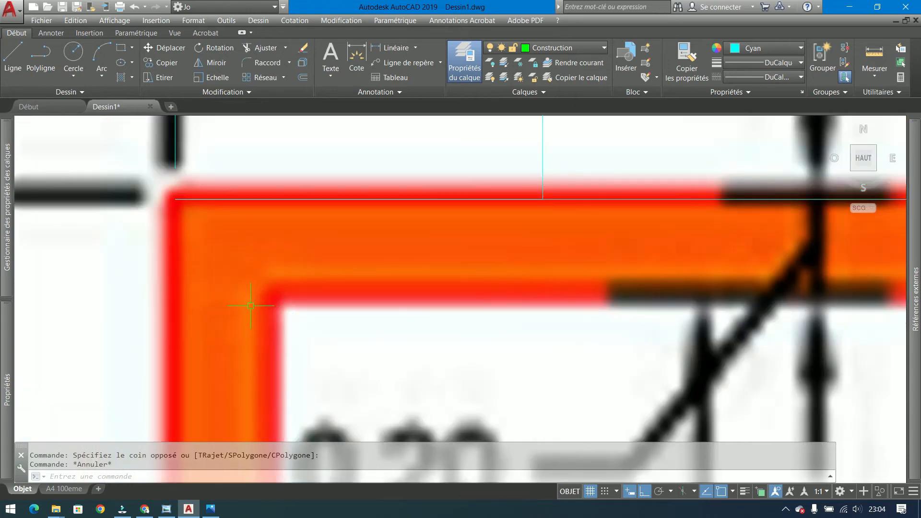
{"action": "scroll", "coordinate": [250, 305], "scroll_direction": "down", "scroll_amount": 10}
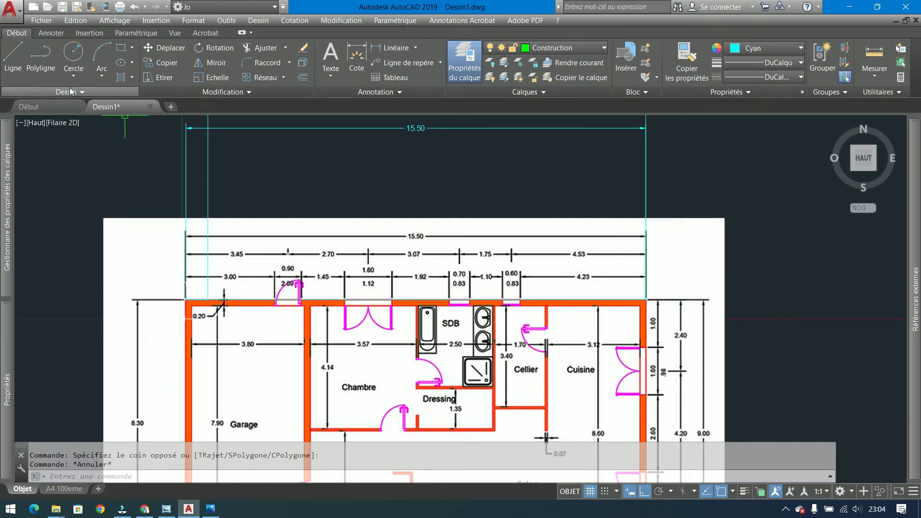
Try to trace the outer walls with a polyline from the WC's lower-left outer corner, 11.5 to the right and 9 upward.
{"action": "left_click", "coordinate": [40, 56]}
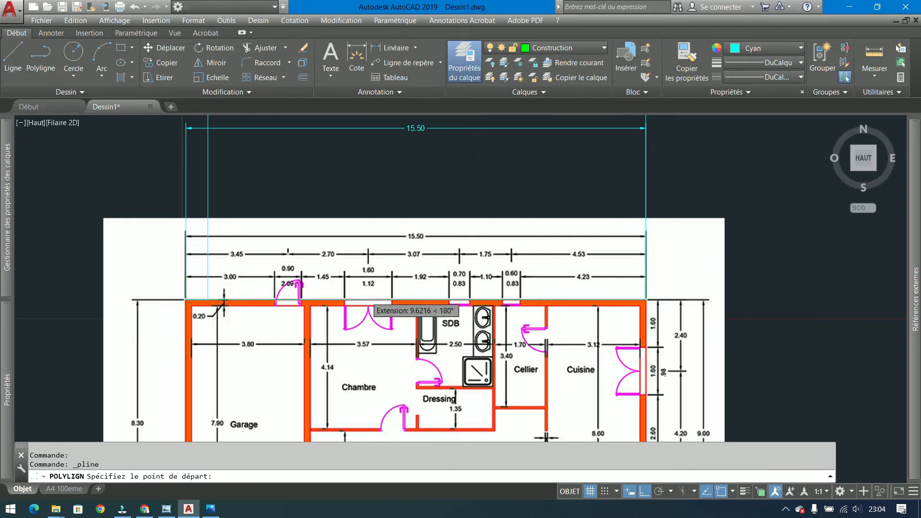
{"action": "scroll", "coordinate": [371, 303], "scroll_direction": "down", "scroll_amount": 3}
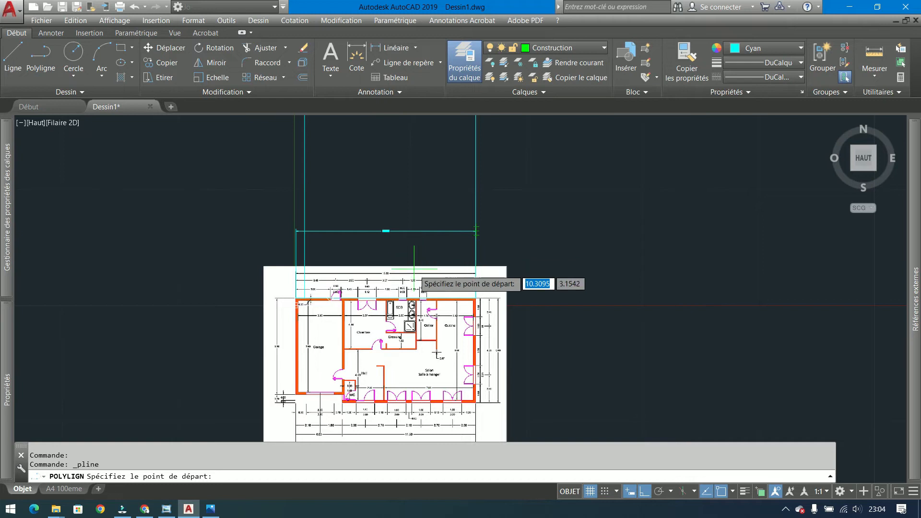
{"action": "scroll", "coordinate": [376, 427], "scroll_direction": "up", "scroll_amount": 8}
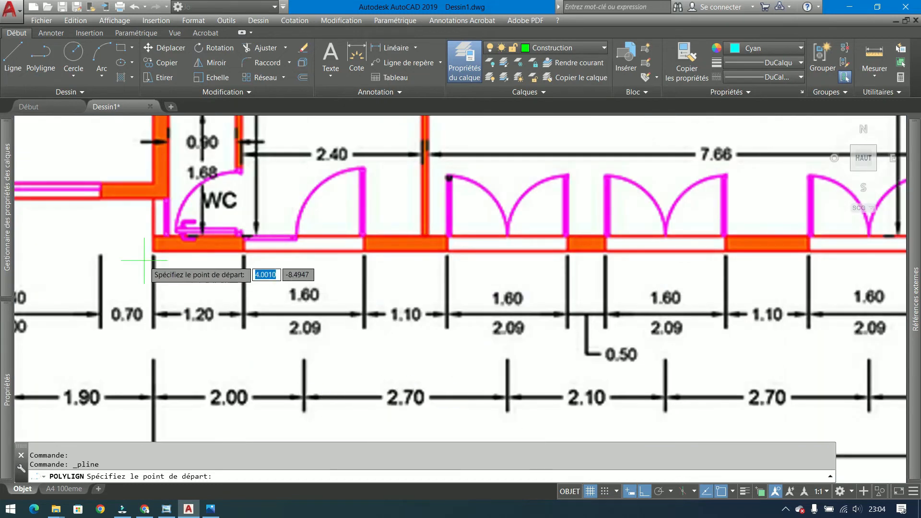
{"action": "left_click", "coordinate": [154, 251]}
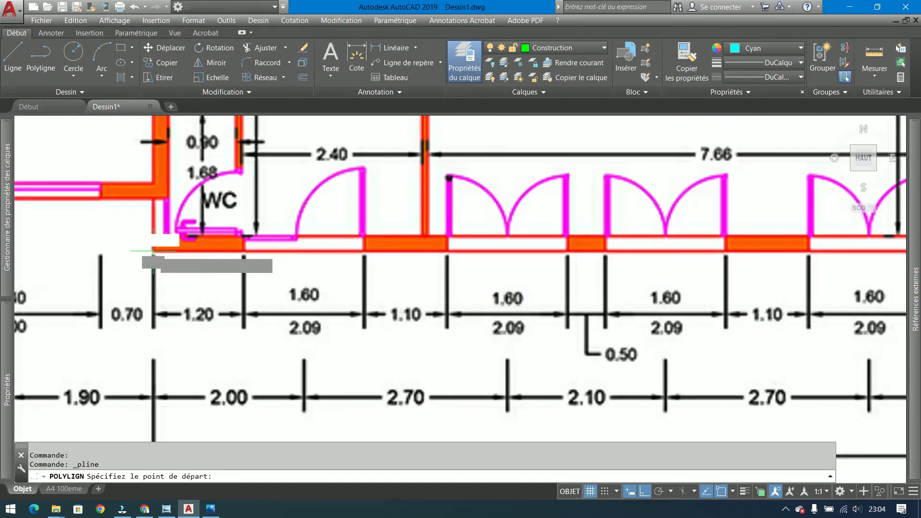
{"action": "scroll", "coordinate": [295, 256], "scroll_direction": "down", "scroll_amount": 3}
{"action": "middle_click_drag", "start_coordinate": [447, 274], "coordinate": [403, 270]}
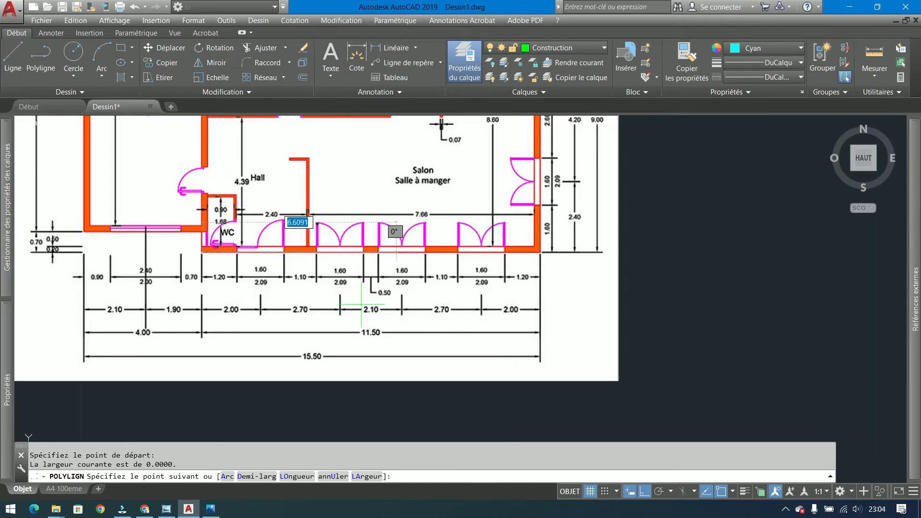
{"action": "type", "text": "11."}
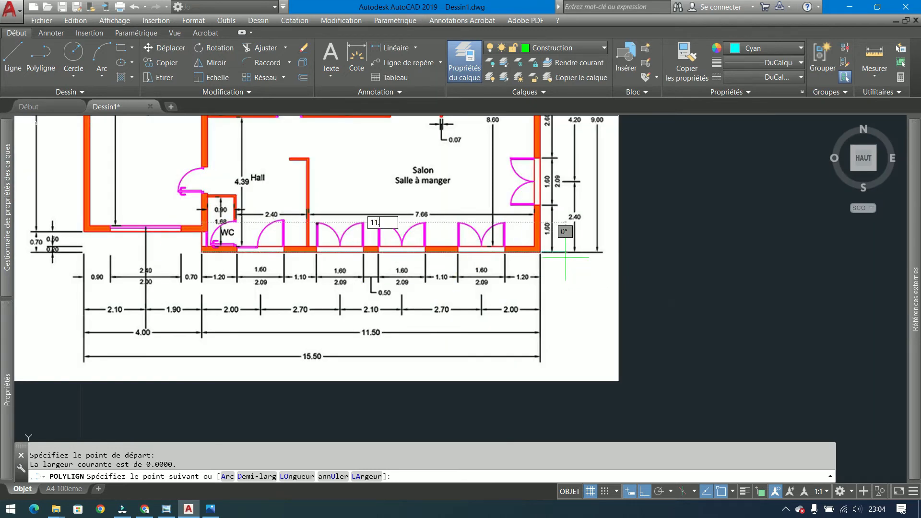
{"action": "type", "text": "5"}
{"action": "key", "text": "Return"}
{"action": "mouse_move", "coordinate": [561, 259]}
{"action": "middle_mouse_down"}
{"action": "mouse_move", "coordinate": [483, 315]}
{"action": "mouse_move", "coordinate": [417, 410]}
{"action": "middle_mouse_up"}
{"action": "type", "text": "9"}
{"action": "key", "text": "Return"}
{"action": "key", "text": "Return"}
Delete the trial polyline that ends near the building's upper-right corner.
{"action": "scroll", "coordinate": [410, 136], "scroll_direction": "up", "scroll_amount": 2}
{"action": "scroll", "coordinate": [408, 137], "scroll_direction": "up", "scroll_amount": 6}
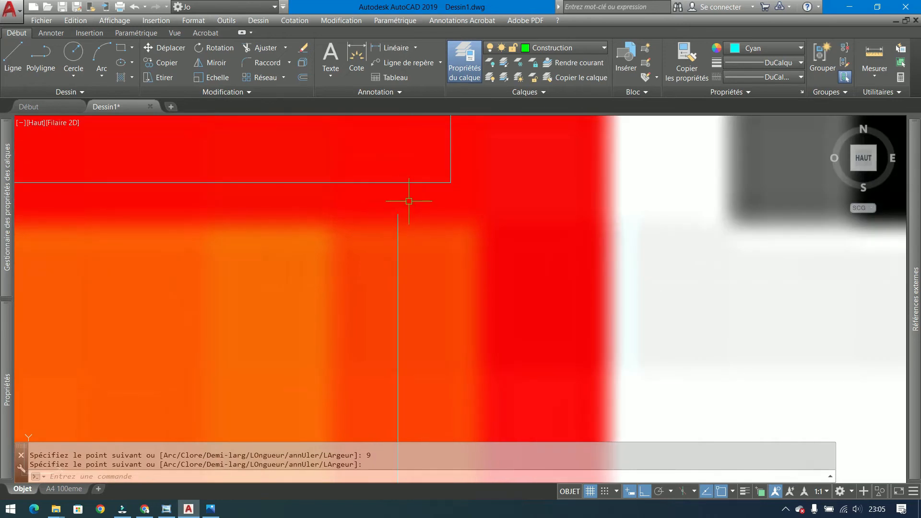
{"action": "left_click", "coordinate": [415, 209]}
{"action": "left_click", "coordinate": [371, 243]}
{"action": "key", "text": "Delete"}
{"action": "scroll", "coordinate": [491, 219], "scroll_direction": "down", "scroll_amount": 15}
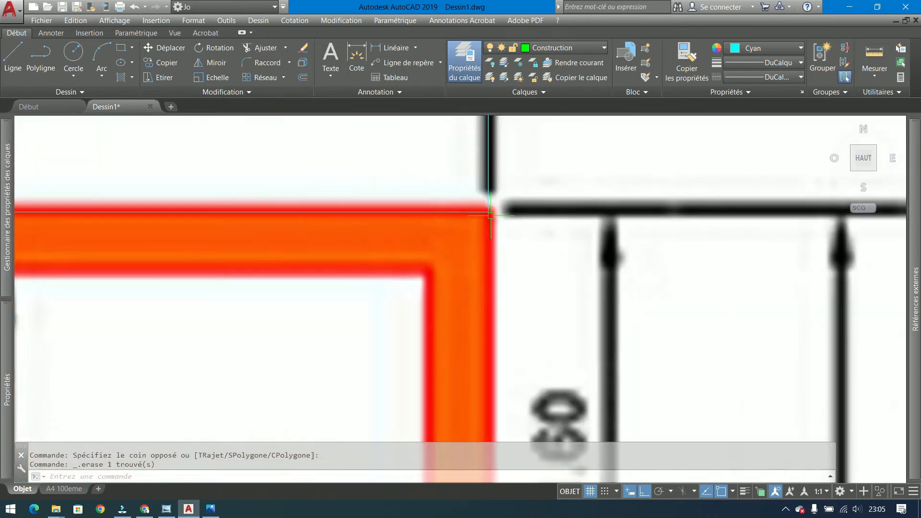
Start a new polyline at the building's upper-left outer corner and run it along the upper outer wall to the upper-right corner.
{"action": "mouse_move", "coordinate": [455, 267]}
{"action": "middle_mouse_down"}
{"action": "mouse_move", "coordinate": [432, 300]}
{"action": "mouse_move", "coordinate": [584, 197]}
{"action": "middle_mouse_up"}
{"action": "scroll", "coordinate": [559, 220], "scroll_direction": "down", "scroll_amount": 3}
{"action": "scroll", "coordinate": [516, 269], "scroll_direction": "up", "scroll_amount": 3}
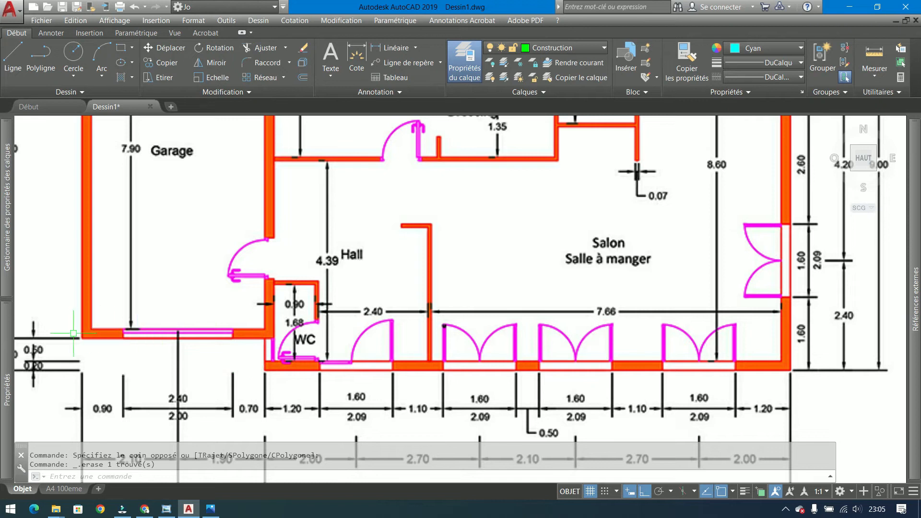
{"action": "scroll", "coordinate": [141, 378], "scroll_direction": "down", "scroll_amount": 5}
{"action": "left_click", "coordinate": [41, 56]}
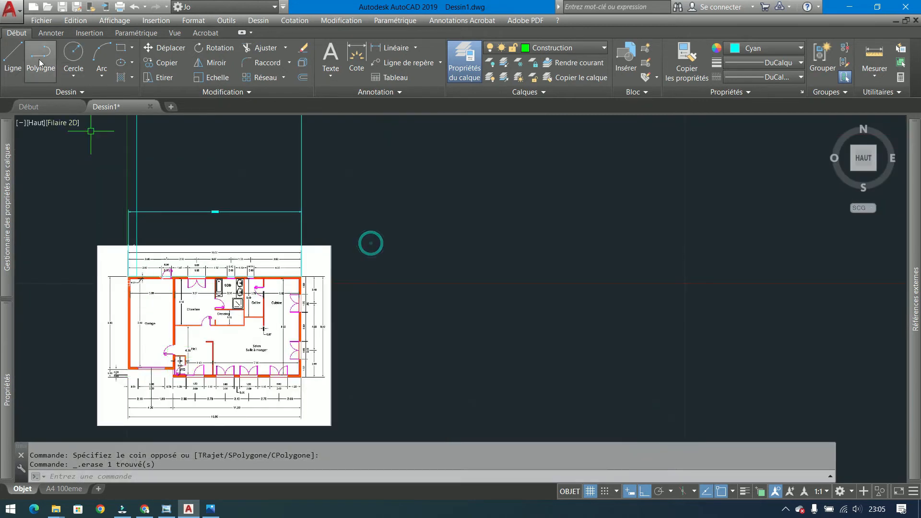
{"action": "scroll", "coordinate": [110, 262], "scroll_direction": "up", "scroll_amount": 5}
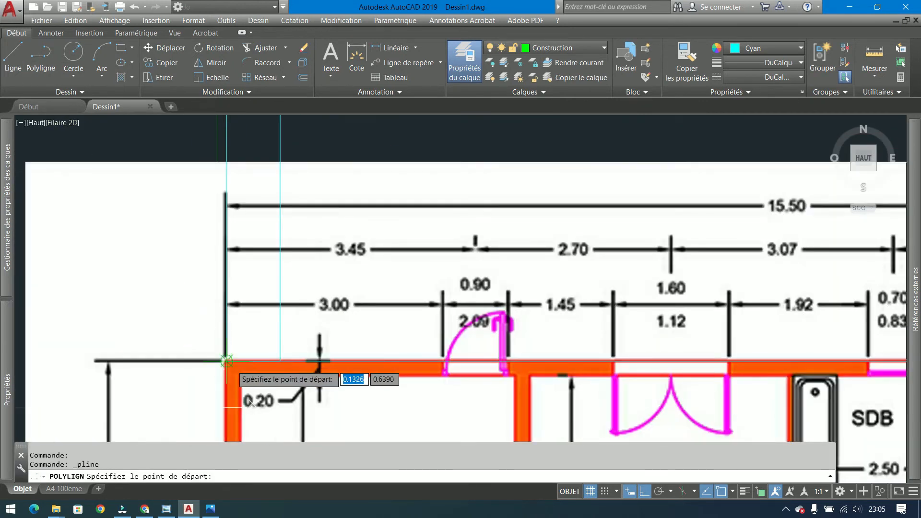
{"action": "left_click", "coordinate": [224, 362]}
{"action": "scroll", "coordinate": [225, 366], "scroll_direction": "down", "scroll_amount": 5}
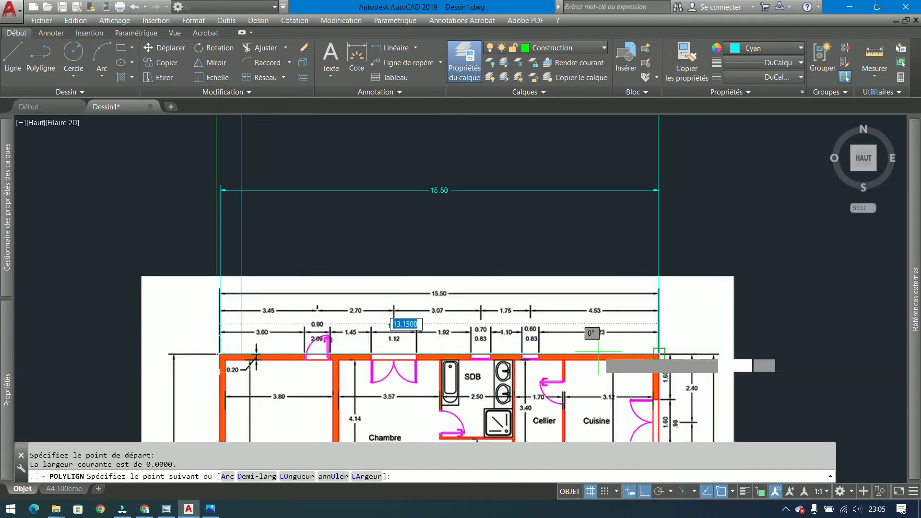
{"action": "left_click", "coordinate": [659, 355]}
Continue the outline polyline 9 downward along the right outer wall and 11.5 leftward along the lower outer wall.
{"action": "scroll", "coordinate": [571, 307], "scroll_direction": "down", "scroll_amount": 4}
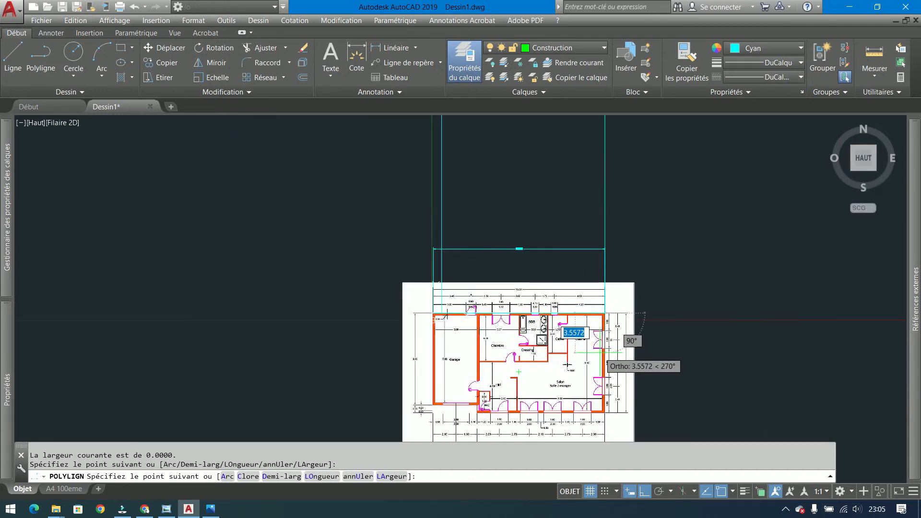
{"action": "middle_click_drag", "start_coordinate": [598, 378], "coordinate": [583, 260]}
{"action": "scroll", "coordinate": [605, 329], "scroll_direction": "up", "scroll_amount": 4}
{"action": "type", "text": "9"}
{"action": "key", "text": "Return"}
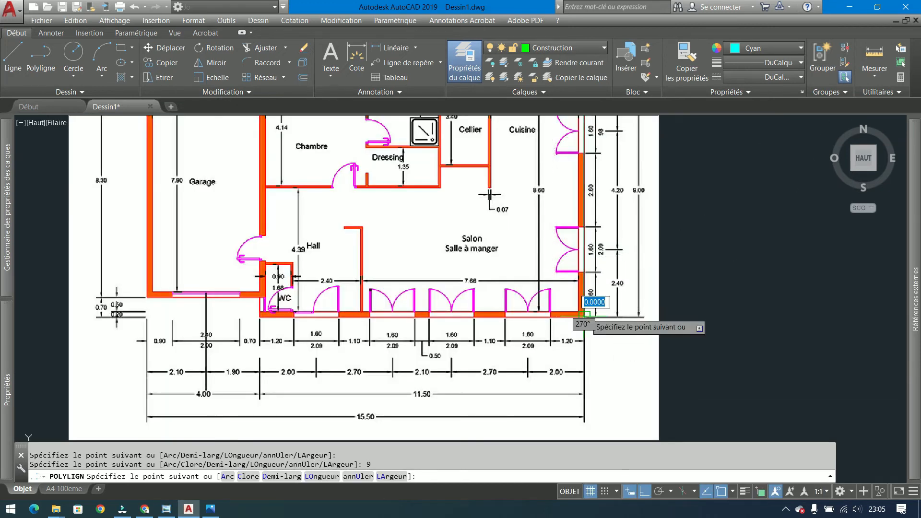
{"action": "type", "text": "1"}
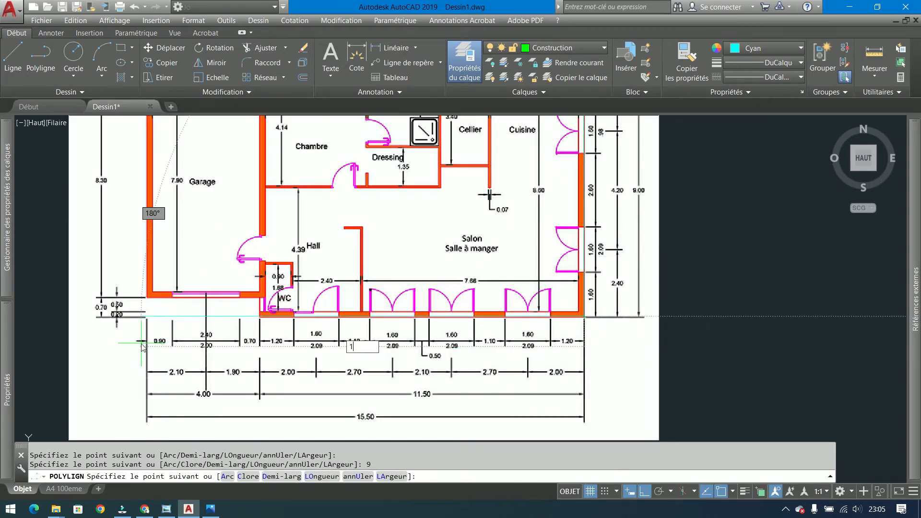
{"action": "type", "text": "1.5"}
{"action": "key", "text": "Return"}
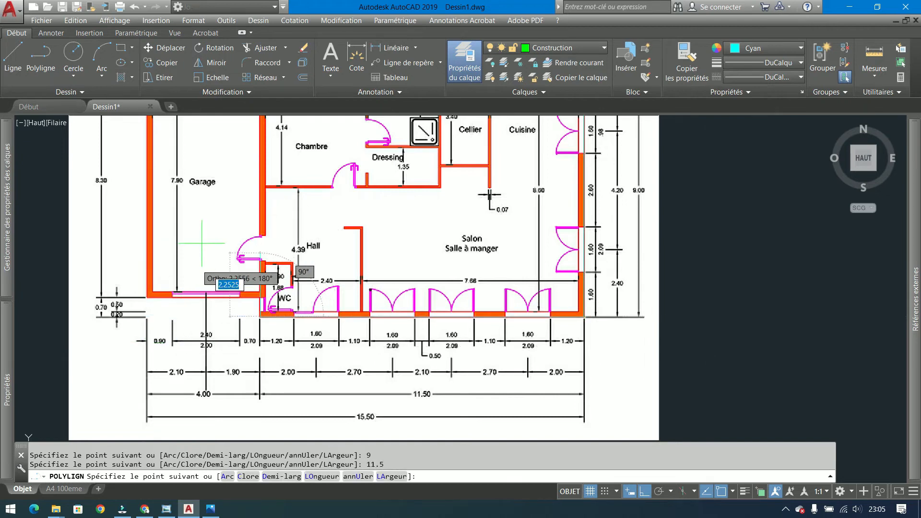
Continue the outline 0.7 upward and 4 leftward along the garage's lower wall, and close the polyline.
{"action": "type", "text": ".7"}
{"action": "key", "text": "Return"}
{"action": "type", "text": "4"}
{"action": "key", "text": "Return"}
{"action": "middle_click_drag", "start_coordinate": [112, 232], "coordinate": [144, 328]}
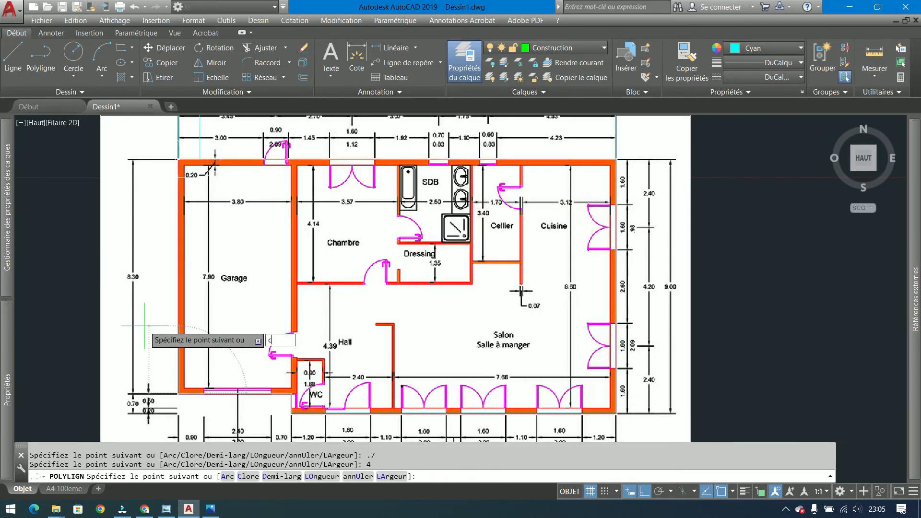
{"action": "type", "text": "c"}
{"action": "key", "text": "Return"}
Offset the closed exterior outline 0.2 inward to form the inner wall face.
{"action": "left_click", "coordinate": [178, 223]}
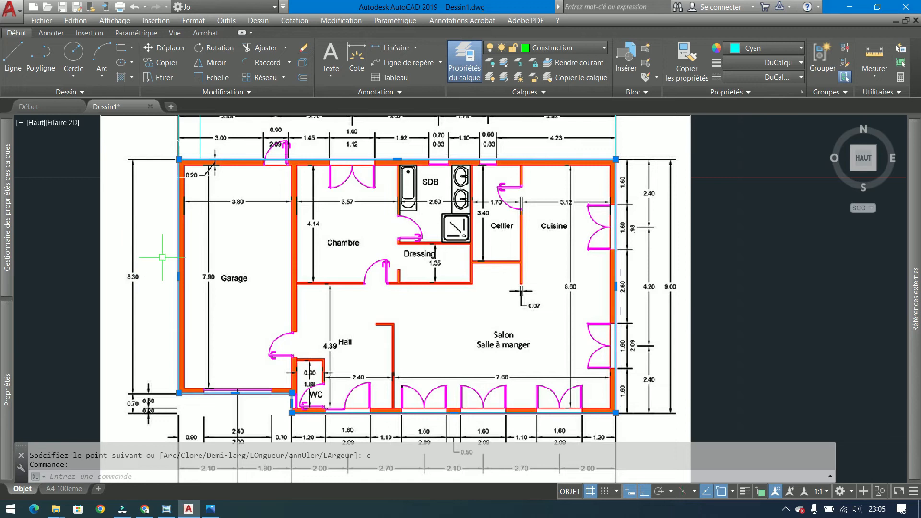
{"action": "left_click", "coordinate": [302, 77]}
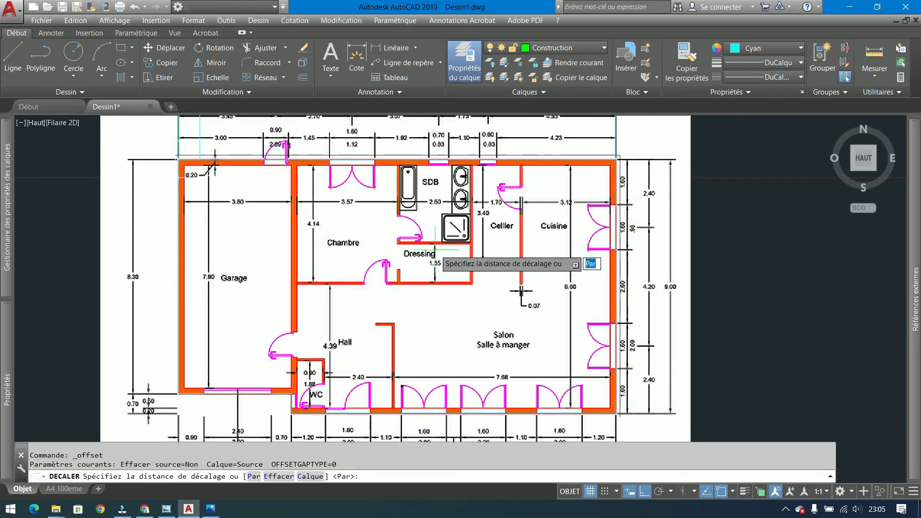
{"action": "key", "text": "Return"}
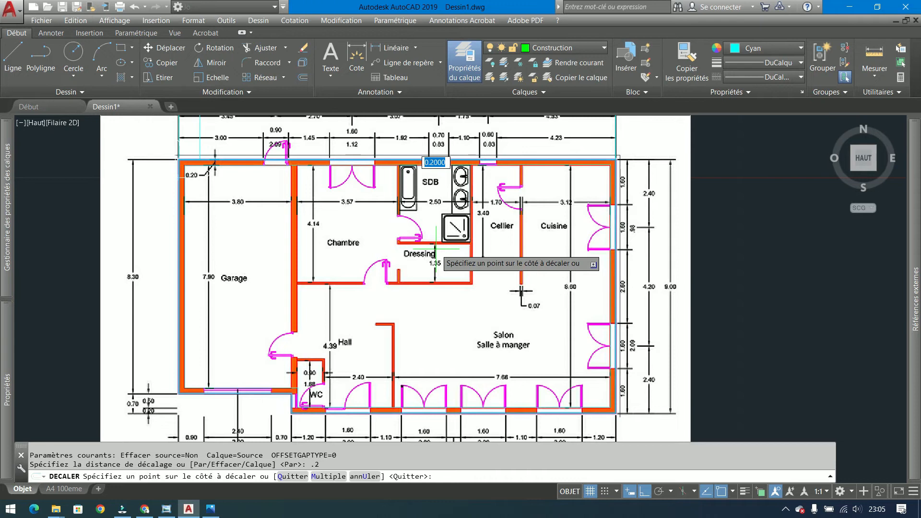
{"action": "left_click", "coordinate": [413, 284]}
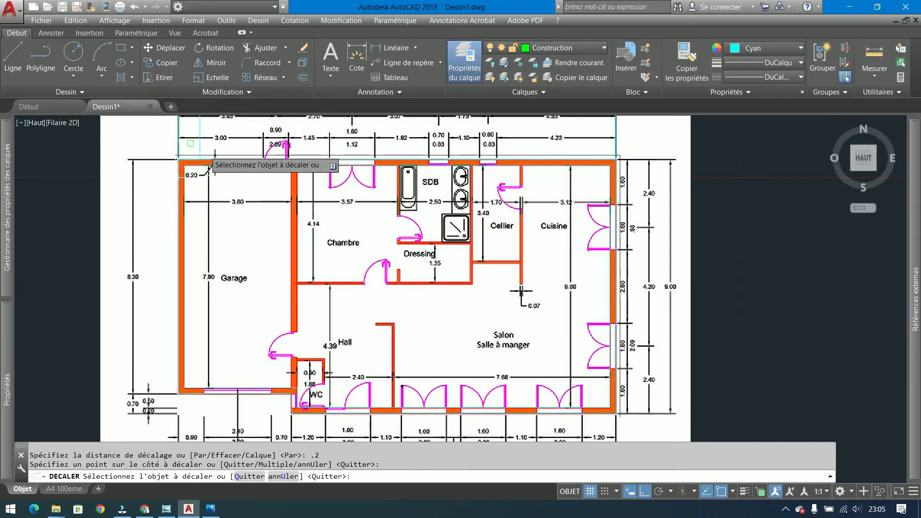
{"action": "key", "text": "Return"}
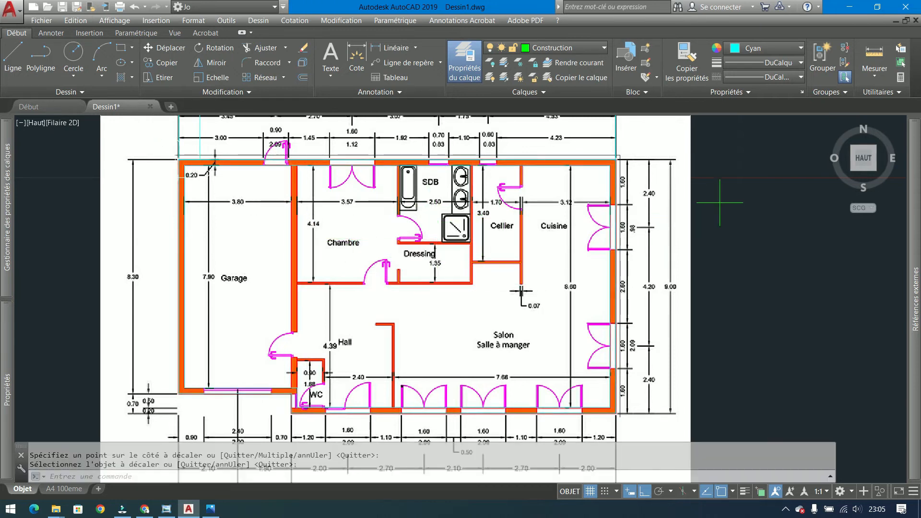
Set the fade of the plan image to 66.
{"action": "left_click", "coordinate": [665, 246]}
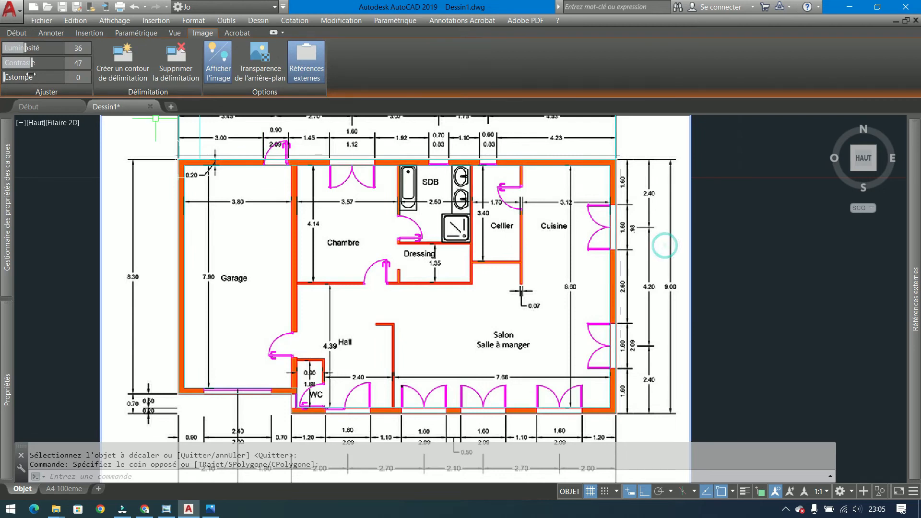
{"action": "left_click_drag", "start_coordinate": [5, 79], "coordinate": [62, 79]}
{"action": "left_click", "coordinate": [701, 218]}
{"action": "left_click", "coordinate": [549, 159]}
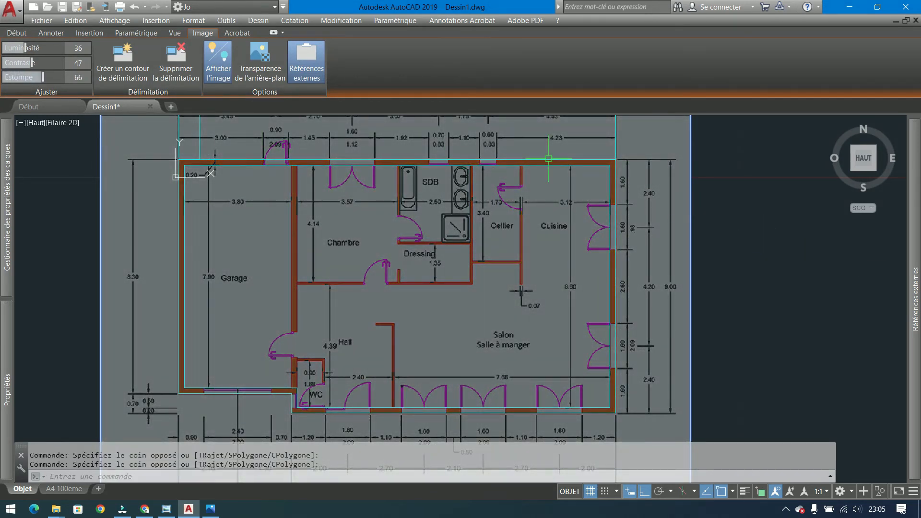
Assign both wall outline polylines and the selected plan image to the Construction layer, and set their colour to DuCalque.
{"action": "left_click", "coordinate": [20, 33]}
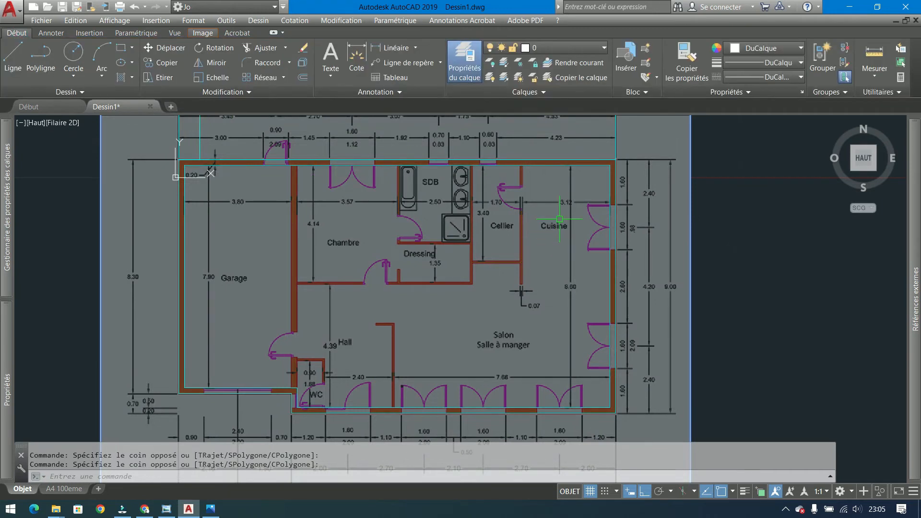
{"action": "left_click", "coordinate": [634, 214]}
{"action": "left_click", "coordinate": [595, 230]}
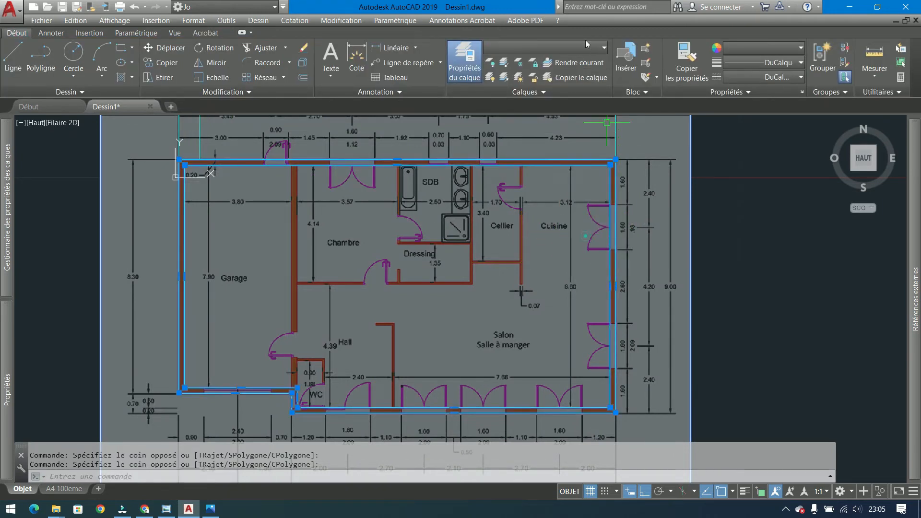
{"action": "left_click", "coordinate": [598, 49]}
{"action": "left_click", "coordinate": [552, 72]}
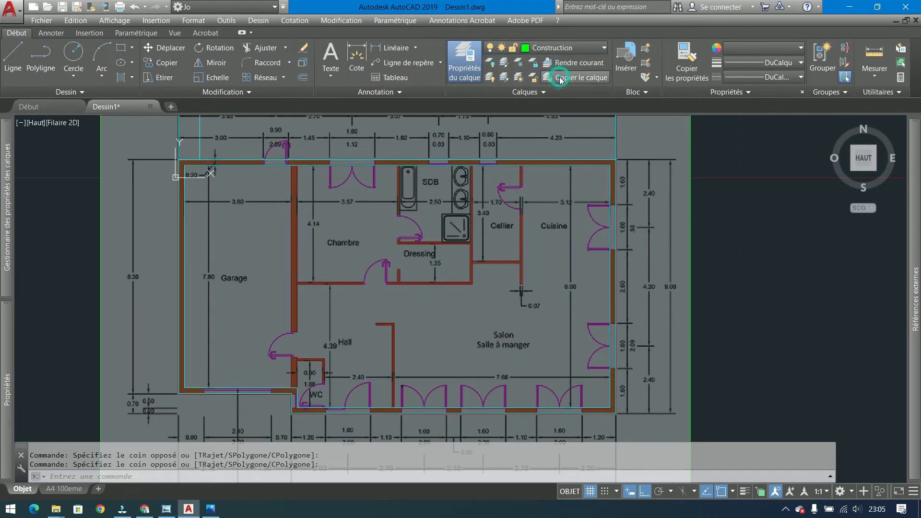
{"action": "left_click", "coordinate": [742, 48]}
{"action": "left_click", "coordinate": [736, 61]}
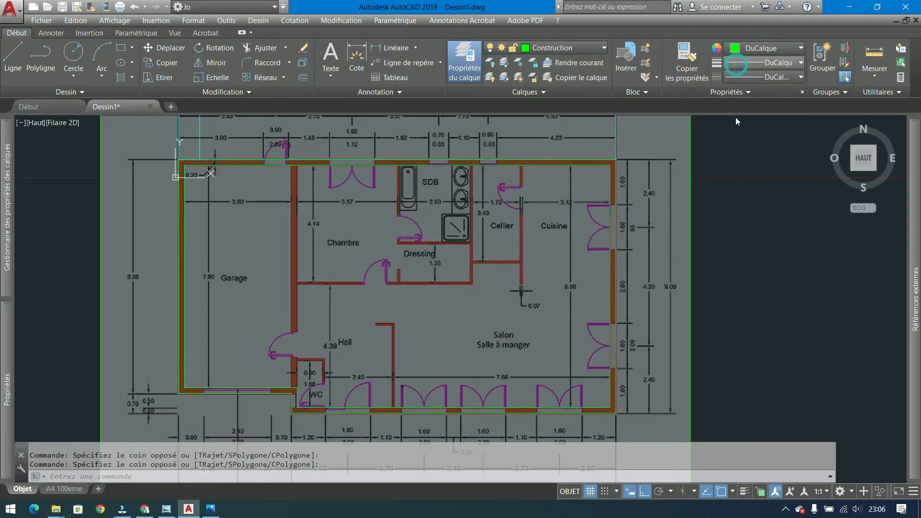
{"action": "key", "text": "Escape"}
{"action": "key", "text": "Escape"}
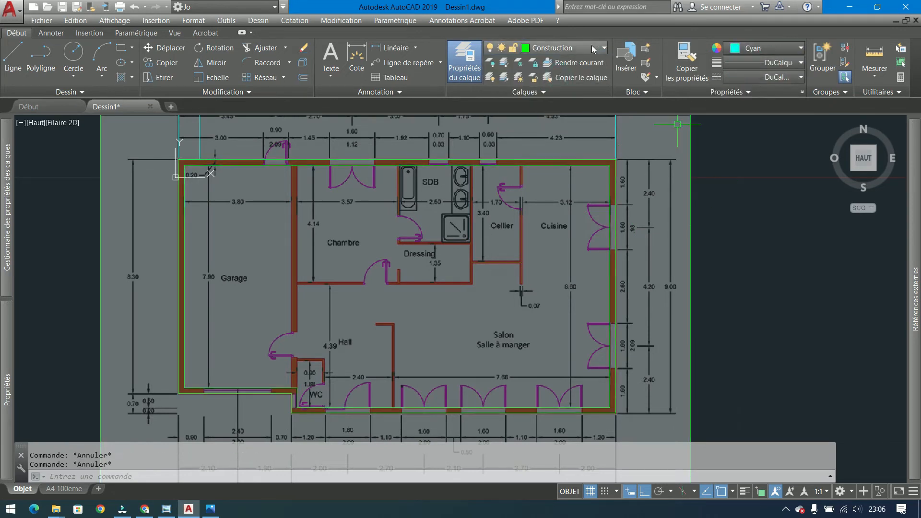
Make Construction the current layer and set the current object colour to DuCalque.
{"action": "left_click", "coordinate": [594, 48]}
{"action": "left_click", "coordinate": [575, 76]}
{"action": "left_click", "coordinate": [769, 49]}
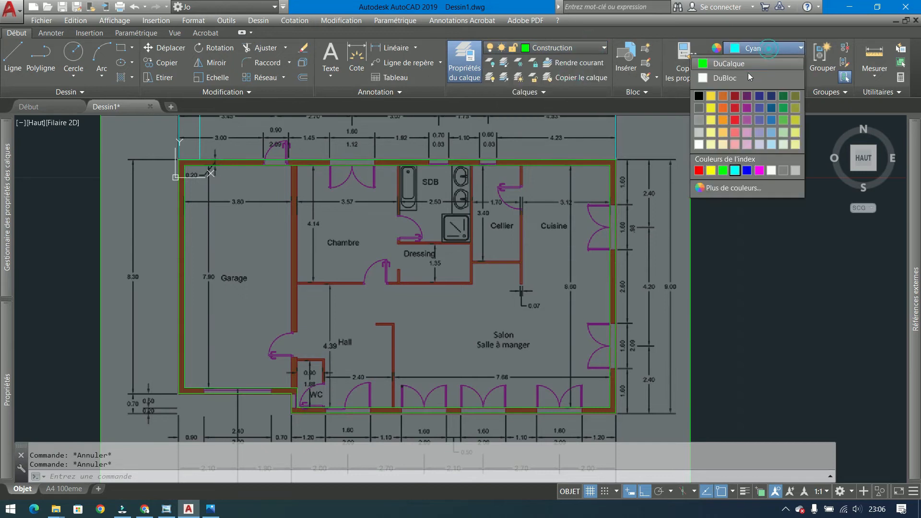
{"action": "left_click", "coordinate": [737, 63]}
Erase the three leftover construction outlines extending above the floor plan.
{"action": "scroll", "coordinate": [742, 173], "scroll_direction": "up", "scroll_amount": 3}
{"action": "mouse_move", "coordinate": [738, 173]}
{"action": "middle_mouse_down"}
{"action": "mouse_move", "coordinate": [736, 396]}
{"action": "mouse_move", "coordinate": [780, 370]}
{"action": "middle_mouse_up"}
{"action": "scroll", "coordinate": [778, 368], "scroll_direction": "down", "scroll_amount": 6}
{"action": "left_click", "coordinate": [752, 299]}
{"action": "left_click", "coordinate": [483, 203]}
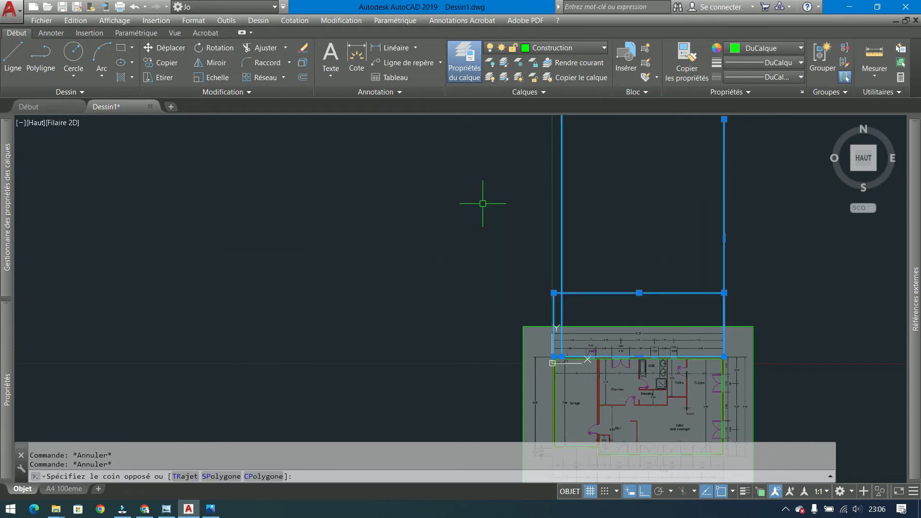
{"action": "key", "text": "Delete"}
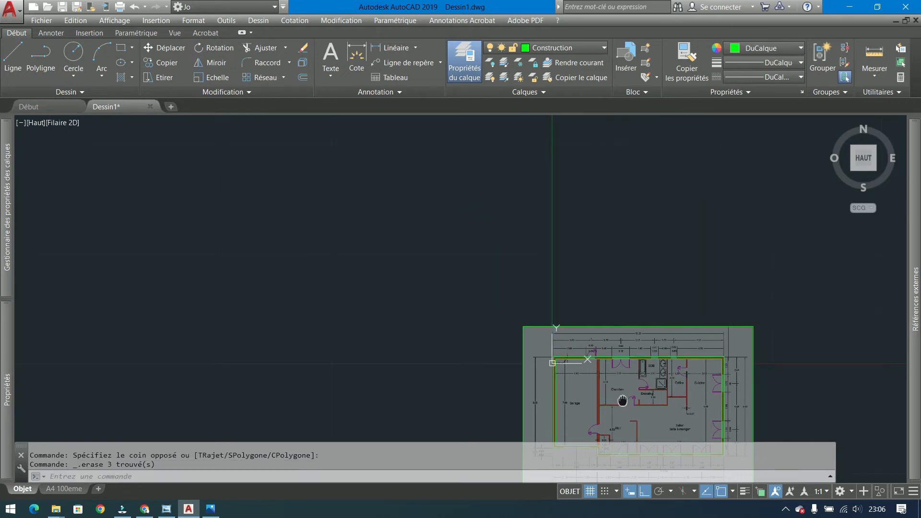
Move the plan image from the Construction layer to the white-coloured layer.
{"action": "middle_click_drag", "start_coordinate": [622, 400], "coordinate": [408, 288]}
{"action": "scroll", "coordinate": [422, 302], "scroll_direction": "up", "scroll_amount": 4}
{"action": "scroll", "coordinate": [609, 288], "scroll_direction": "down", "scroll_amount": 2}
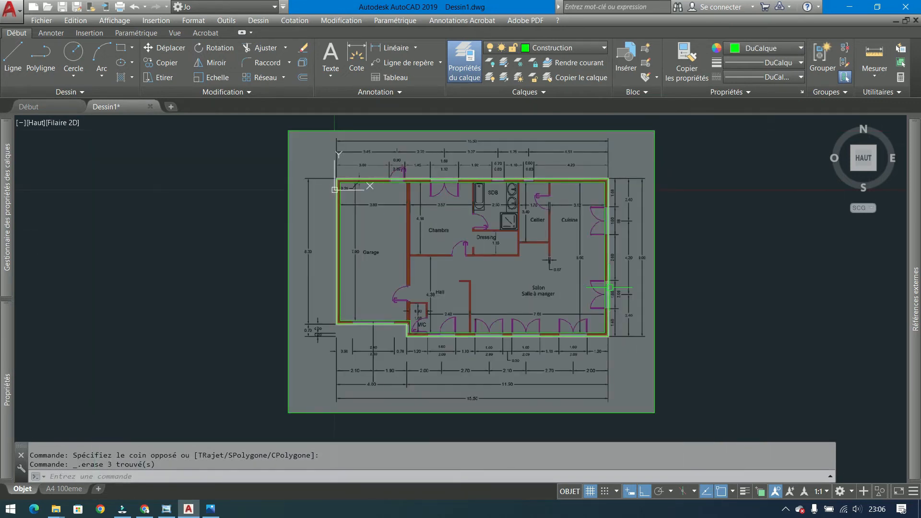
{"action": "left_click", "coordinate": [710, 258]}
{"action": "left_click", "coordinate": [644, 292]}
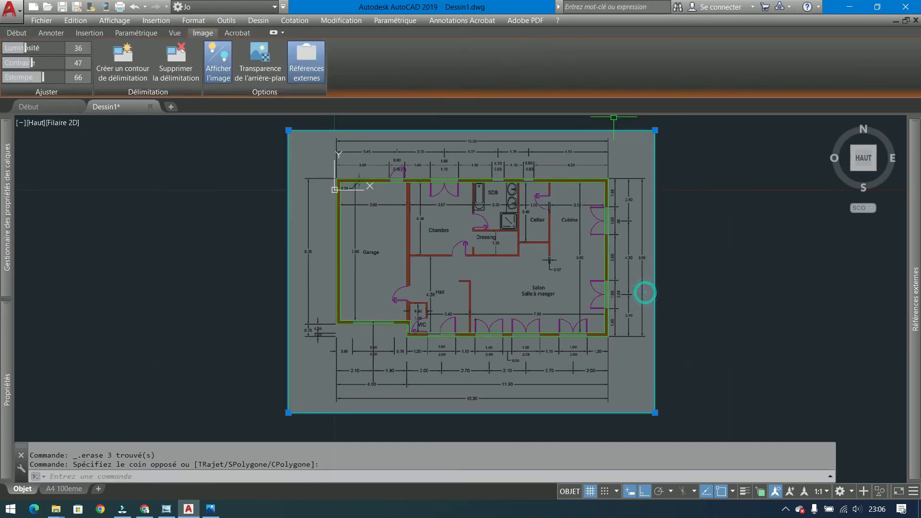
{"action": "left_click", "coordinate": [18, 34]}
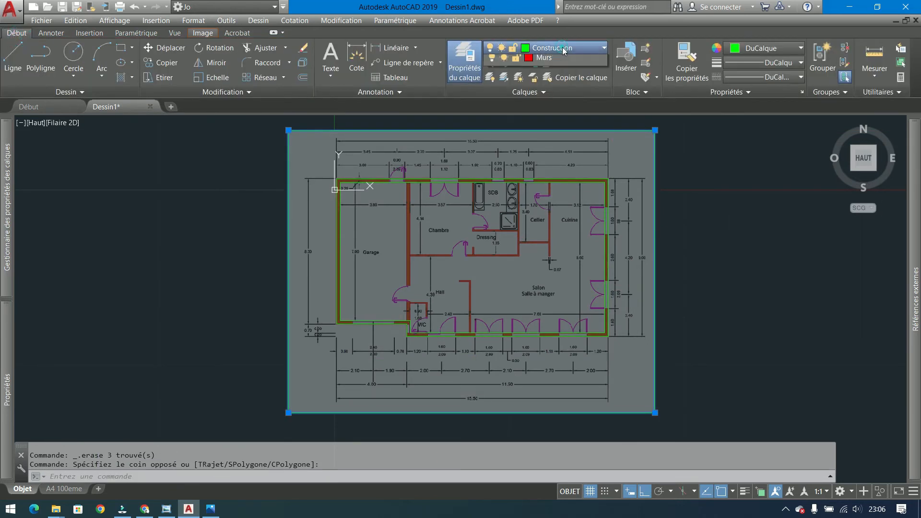
{"action": "left_click", "coordinate": [545, 61]}
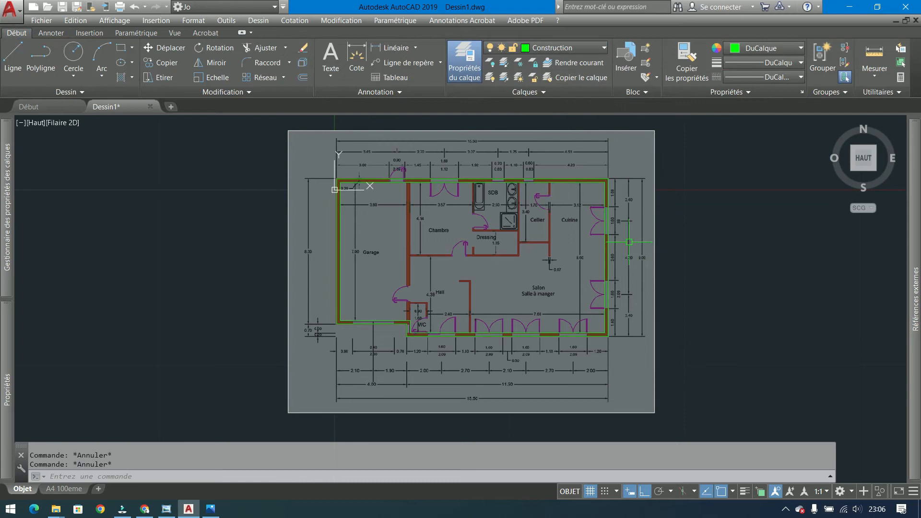
Start a polyline at the garage's upper-left inner corner and run it 3.8 right along the inner wall face.
{"action": "scroll", "coordinate": [453, 224], "scroll_direction": "up", "scroll_amount": 2}
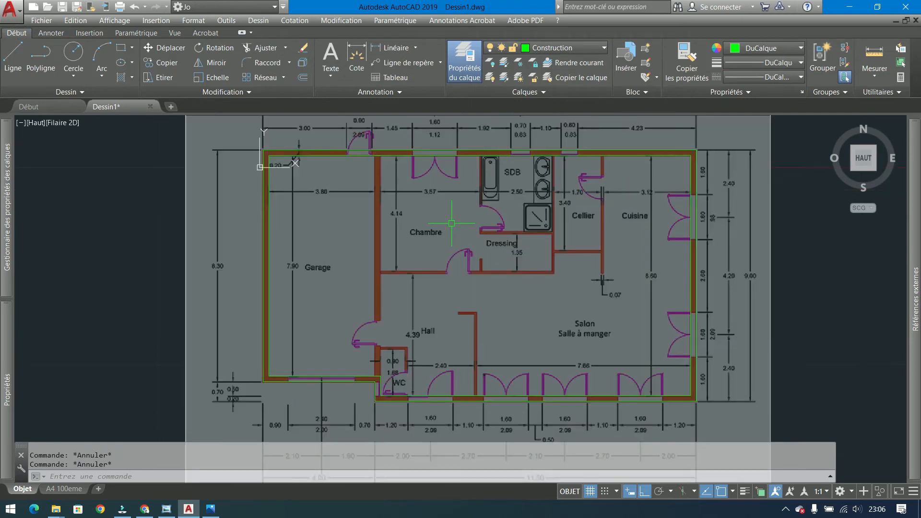
{"action": "left_click", "coordinate": [41, 57]}
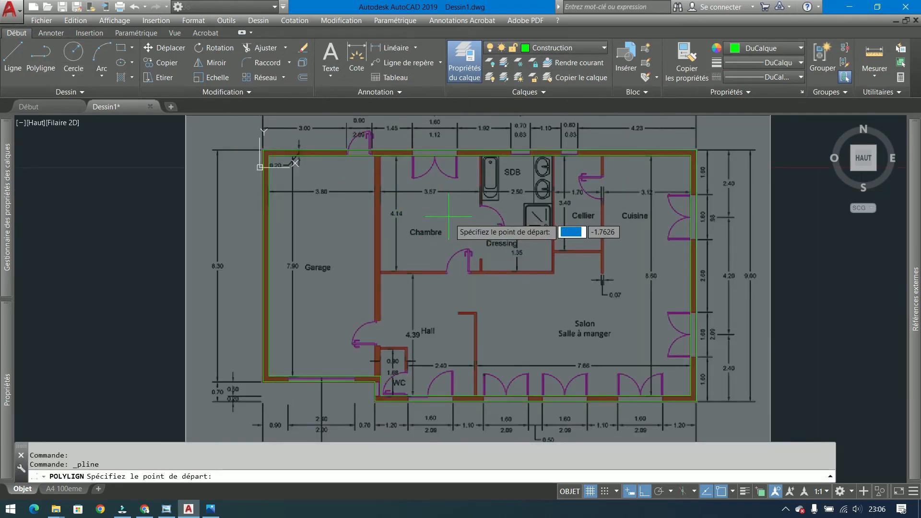
{"action": "scroll", "coordinate": [311, 173], "scroll_direction": "up", "scroll_amount": 4}
{"action": "scroll", "coordinate": [337, 183], "scroll_direction": "down", "scroll_amount": 4}
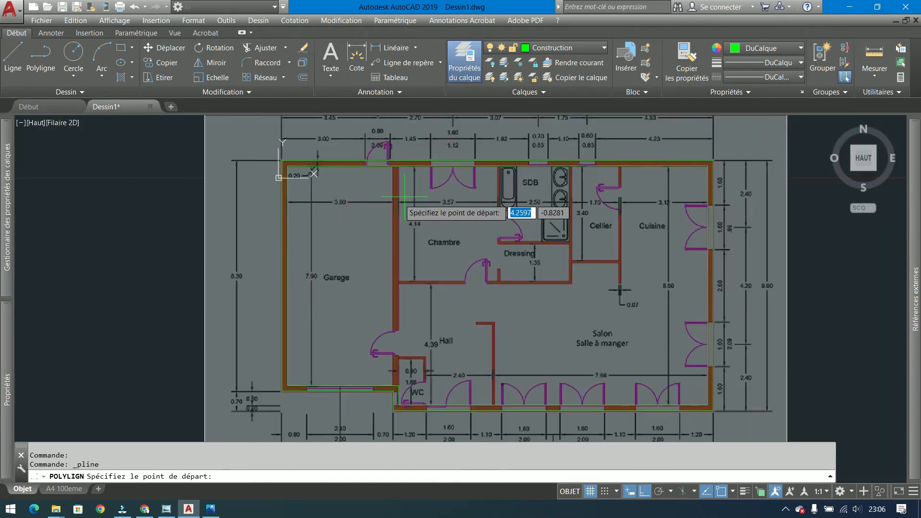
{"action": "scroll", "coordinate": [475, 369], "scroll_direction": "up", "scroll_amount": 3}
{"action": "middle_click_drag", "start_coordinate": [520, 210], "coordinate": [467, 178]}
{"action": "scroll", "coordinate": [466, 183], "scroll_direction": "down", "scroll_amount": 2}
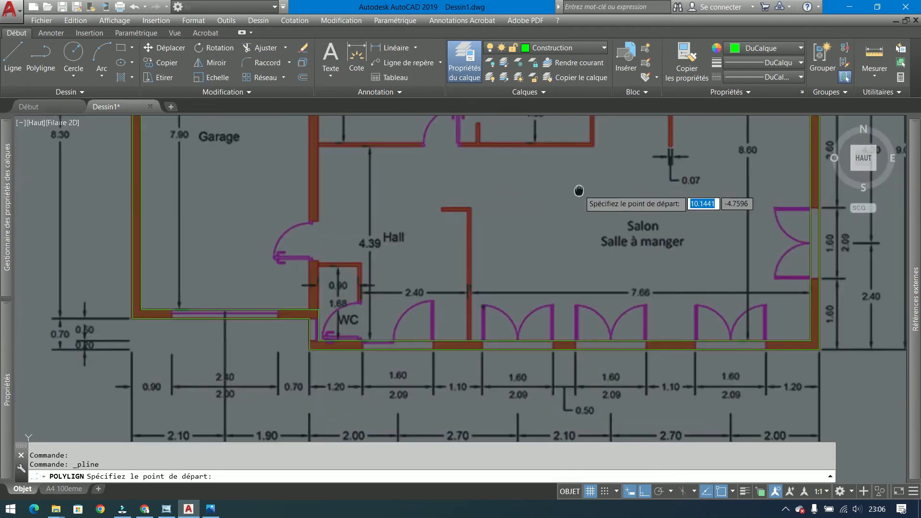
{"action": "middle_click_drag", "start_coordinate": [579, 191], "coordinate": [459, 273]}
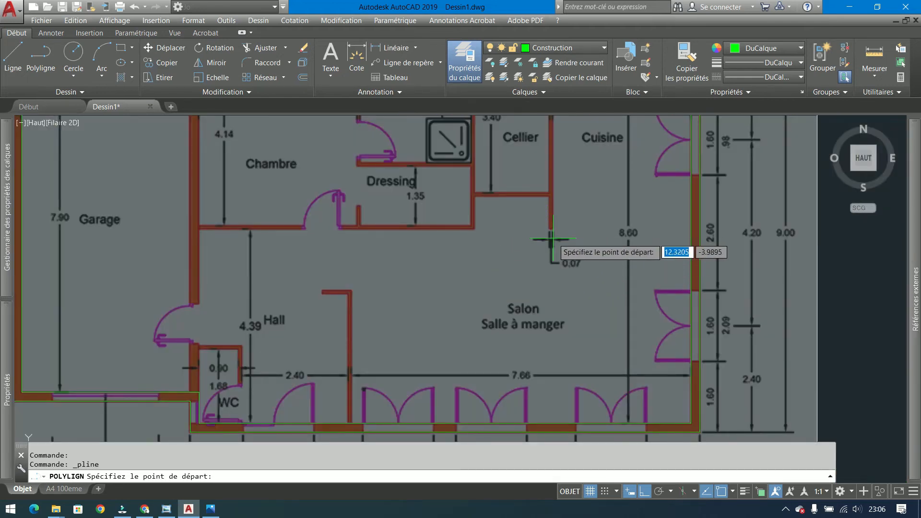
{"action": "middle_click_drag", "start_coordinate": [395, 233], "coordinate": [378, 356]}
{"action": "middle_click_drag", "start_coordinate": [333, 323], "coordinate": [586, 206]}
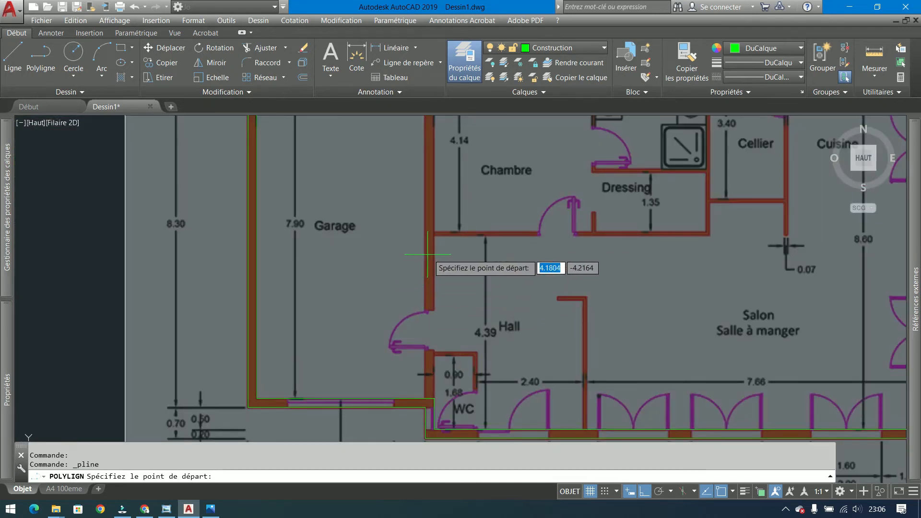
{"action": "middle_click_drag", "start_coordinate": [433, 203], "coordinate": [389, 242]}
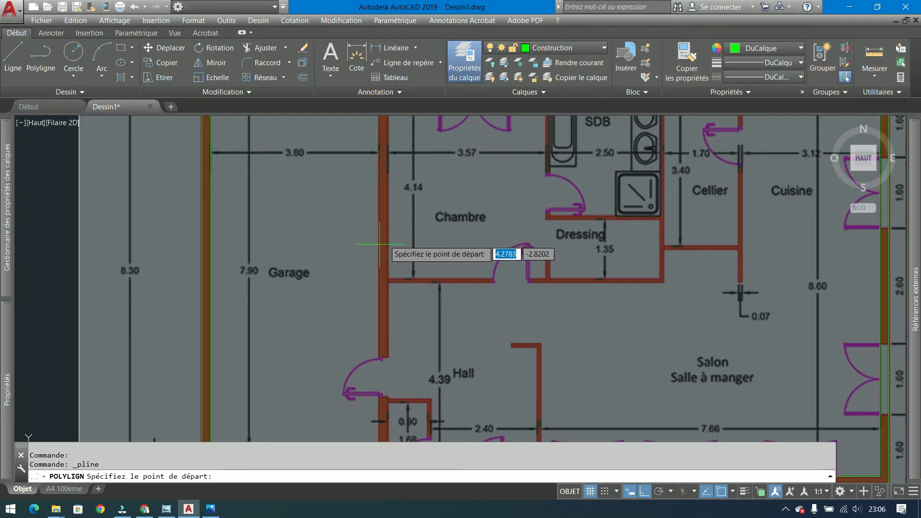
{"action": "middle_click_drag", "start_coordinate": [455, 165], "coordinate": [438, 257]}
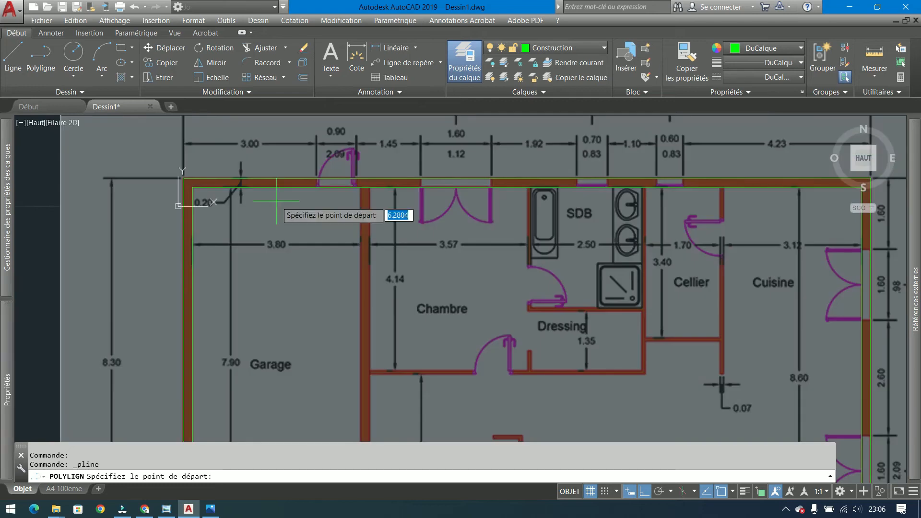
{"action": "left_click", "coordinate": [192, 187]}
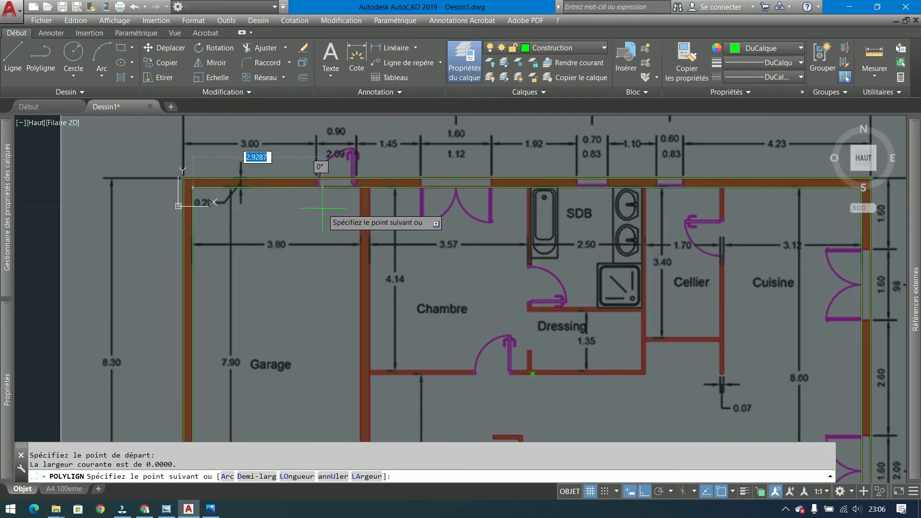
{"action": "key", "text": "Return"}
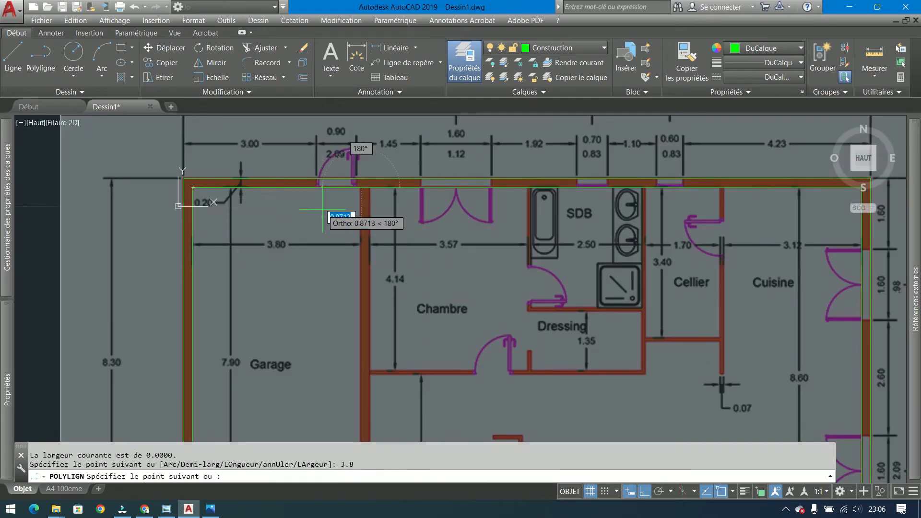
Continue the polyline down to the garage's lower inner wall, 0.2 right, and back up to the upper inner wall.
{"action": "middle_click_drag", "start_coordinate": [381, 308], "coordinate": [390, 153]}
{"action": "left_click", "coordinate": [365, 385]}
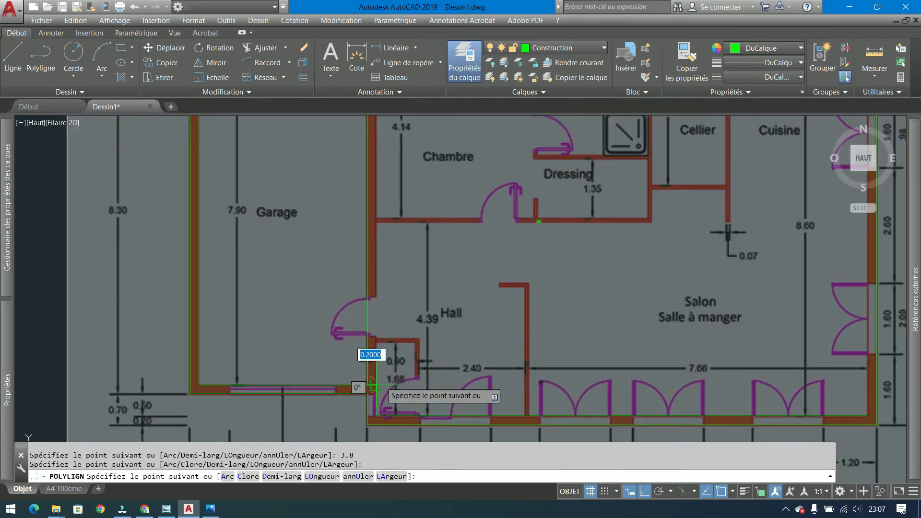
{"action": "scroll", "coordinate": [382, 384], "scroll_direction": "up", "scroll_amount": 4}
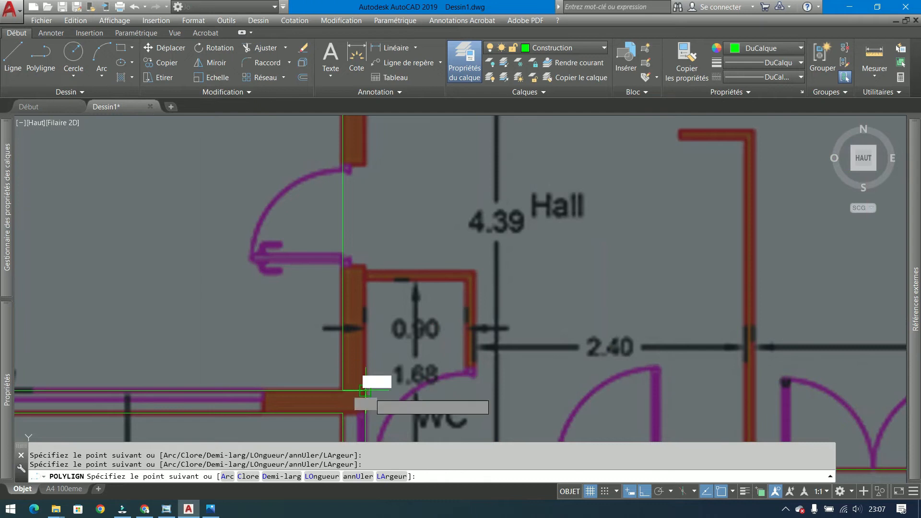
{"action": "scroll", "coordinate": [352, 287], "scroll_direction": "down", "scroll_amount": 5}
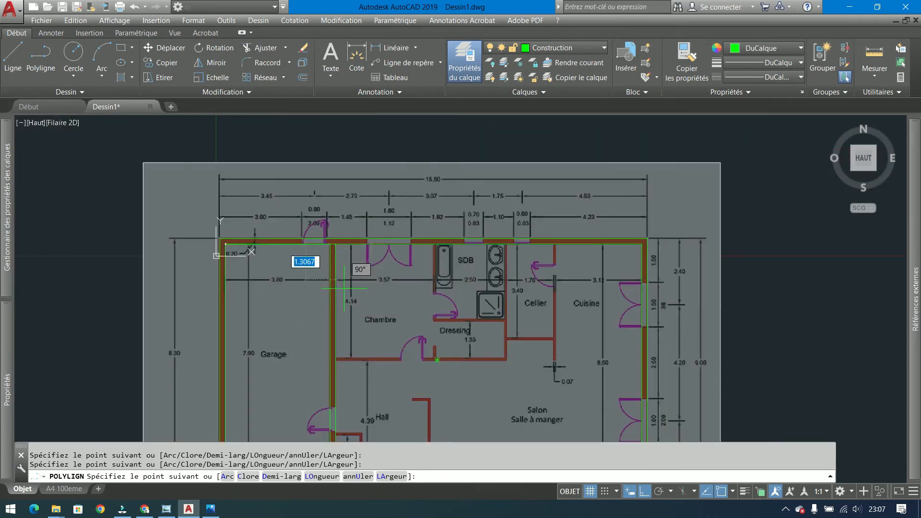
Trace the Chambre outline 3.57 right, 4.14 down and left to the garage partition, and end the polyline.
{"action": "scroll", "coordinate": [354, 296], "scroll_direction": "up", "scroll_amount": 4}
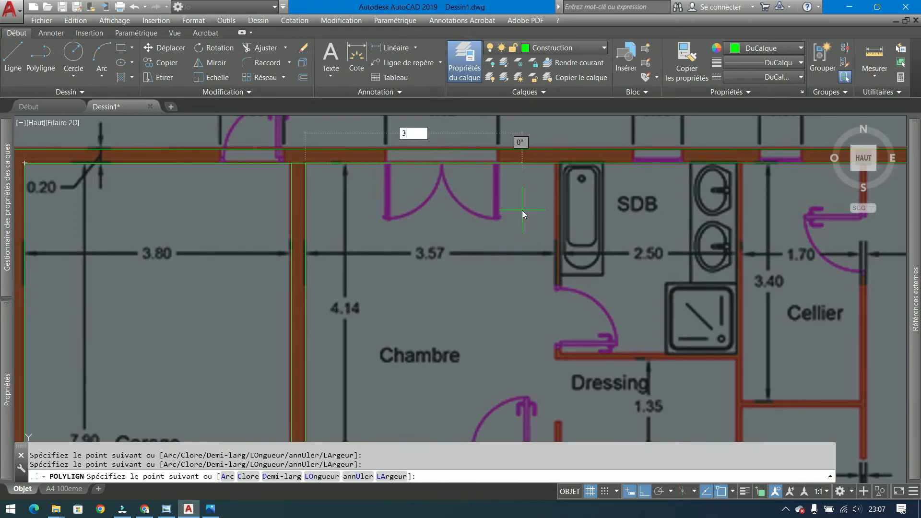
{"action": "type", "text": "3.57"}
{"action": "key", "text": "Return"}
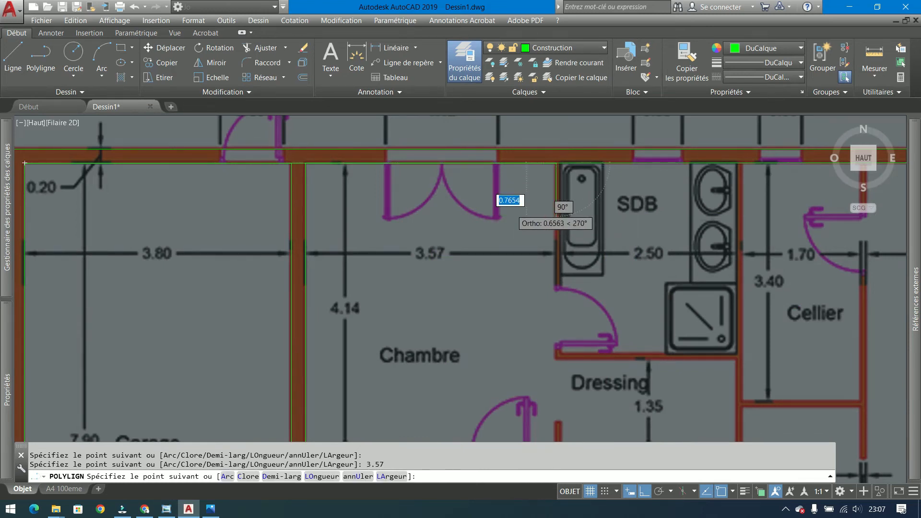
{"action": "scroll", "coordinate": [515, 218], "scroll_direction": "down", "scroll_amount": 2}
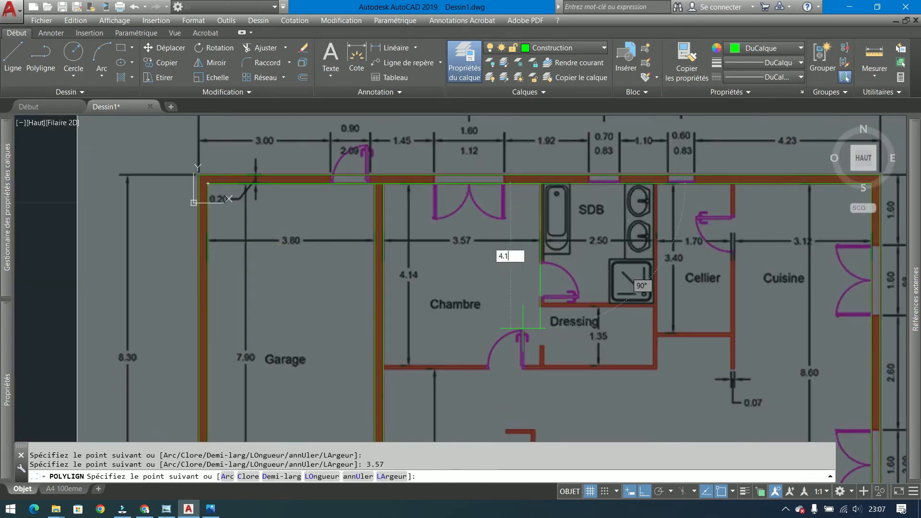
{"action": "scroll", "coordinate": [388, 361], "scroll_direction": "up", "scroll_amount": 4}
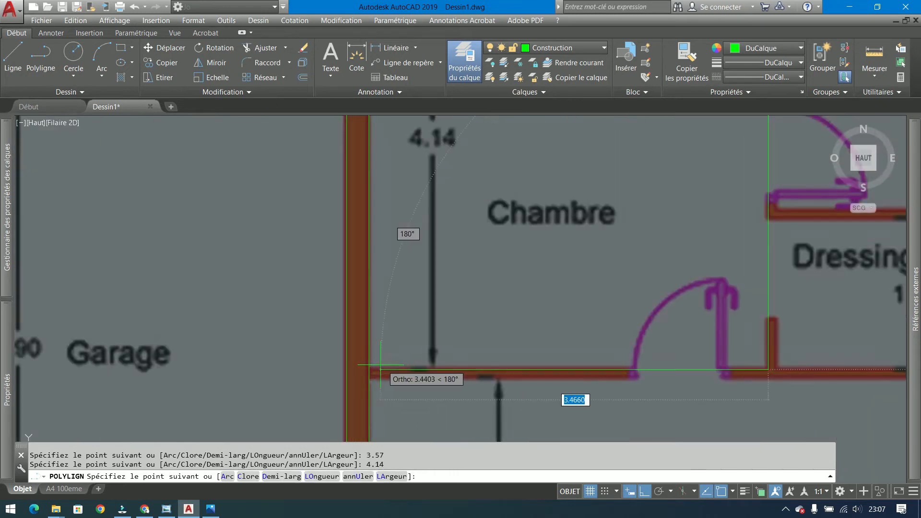
{"action": "left_click", "coordinate": [377, 360]}
{"action": "scroll", "coordinate": [377, 360], "scroll_direction": "down", "scroll_amount": 4}
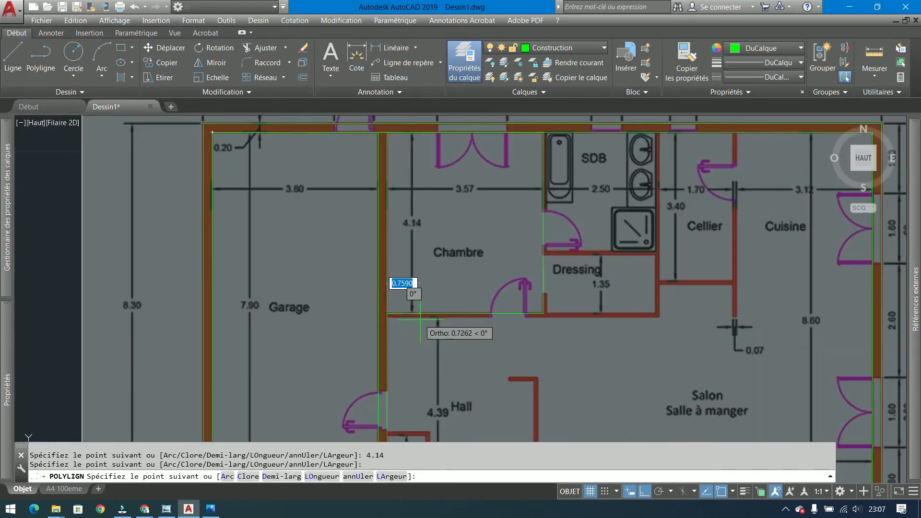
{"action": "middle_click_drag", "start_coordinate": [463, 308], "coordinate": [409, 297]}
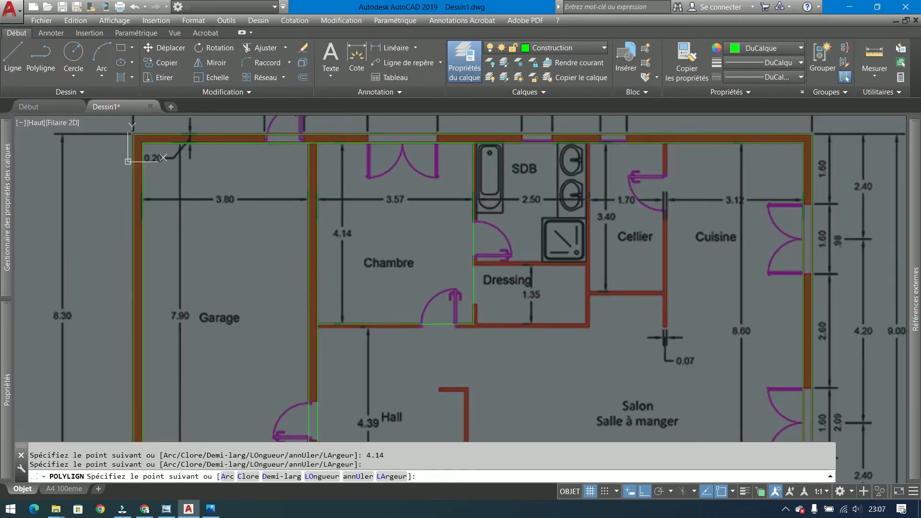
{"action": "key", "text": "Escape"}
{"action": "left_click", "coordinate": [409, 299]}
{"action": "left_click", "coordinate": [401, 349]}
{"action": "key", "text": "Escape"}
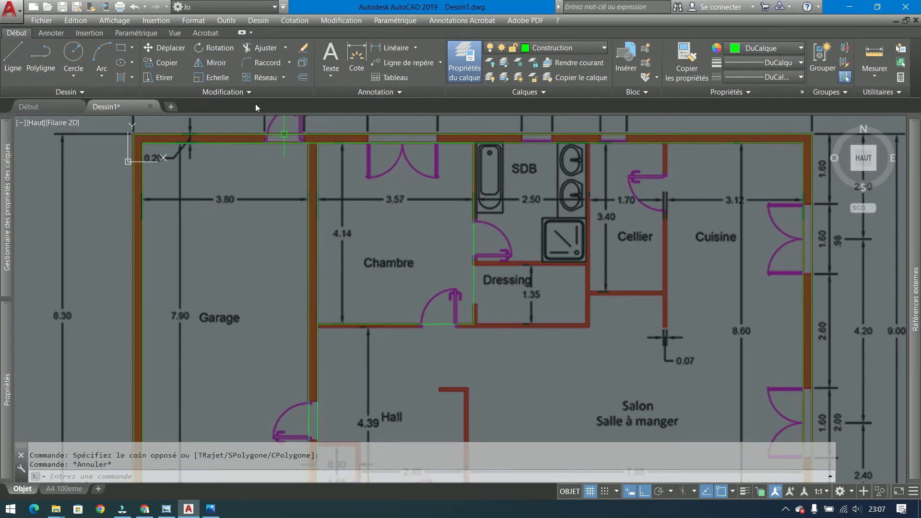
{"action": "left_click", "coordinate": [41, 54]}
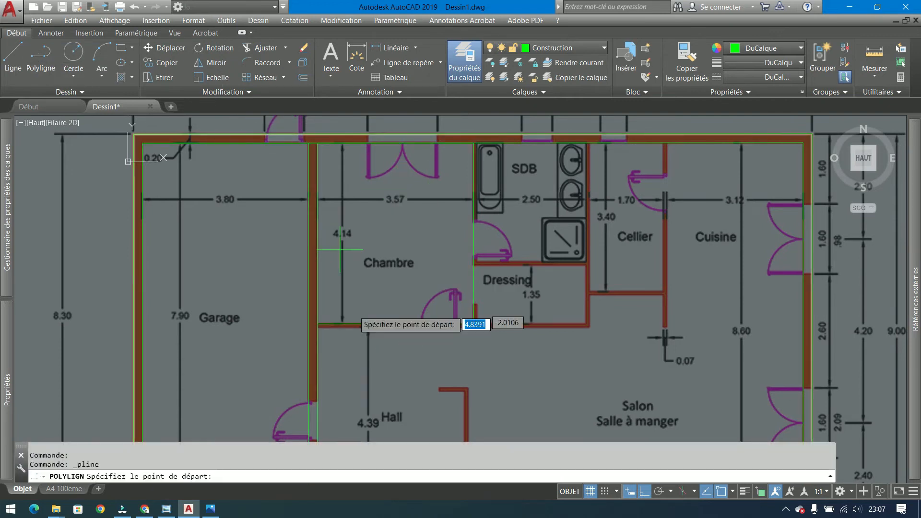
{"action": "left_click", "coordinate": [317, 324]}
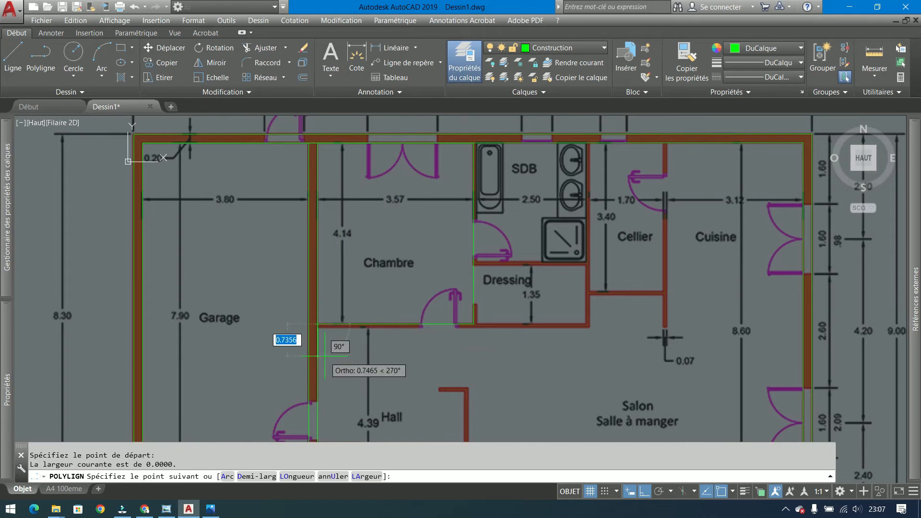
{"action": "key", "text": "Escape"}
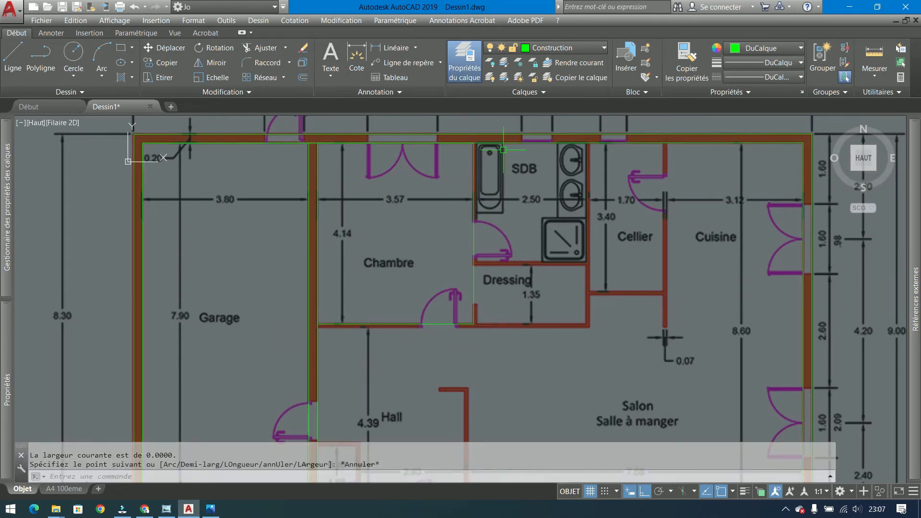
Start a polyline at the Chambre's upper-right inner corner, running 0.07 right and 4.14 down as the partition's other face.
{"action": "key", "text": "Return"}
{"action": "left_click", "coordinate": [474, 142]}
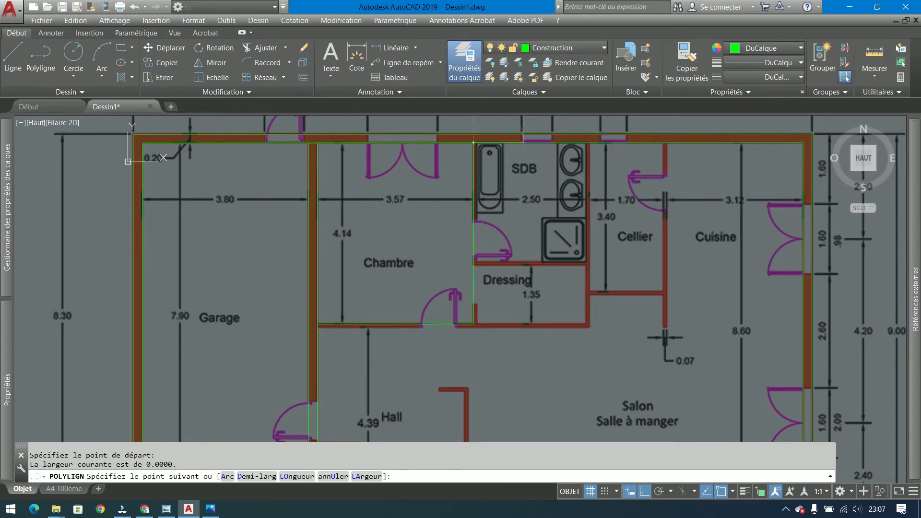
{"action": "type", "text": ".07"}
{"action": "key", "text": "Return"}
{"action": "scroll", "coordinate": [512, 250], "scroll_direction": "up", "scroll_amount": 2}
{"action": "middle_click_drag", "start_coordinate": [514, 249], "coordinate": [432, 287]}
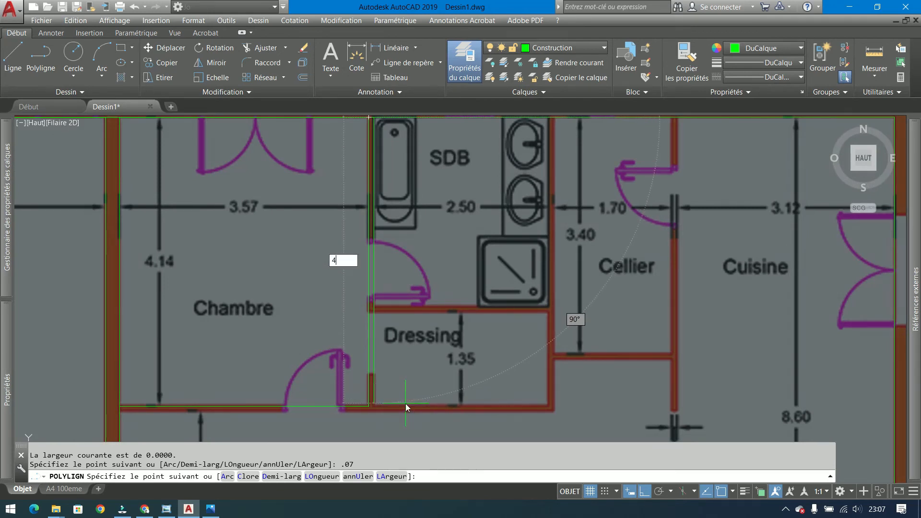
{"action": "type", "text": "4"}
{"action": "key", "text": "Return"}
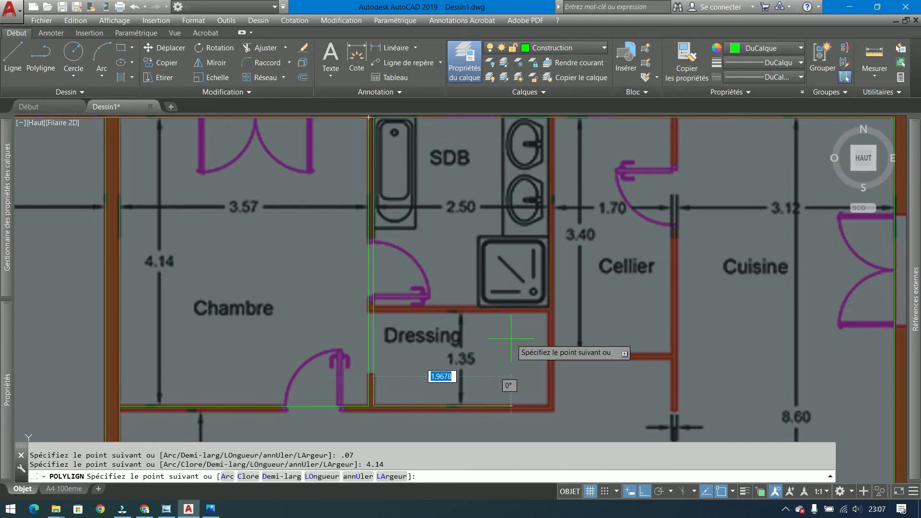
Continue the polyline around the Dressing, 2.5 right, 1.35 up and left to the Chambre partition.
{"action": "type", "text": "2.5"}
{"action": "key", "text": "Return"}
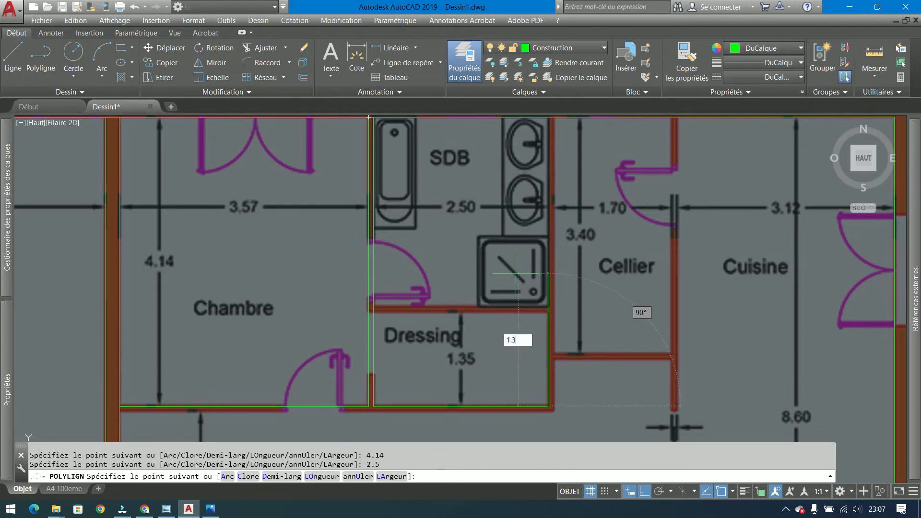
{"action": "key", "text": "Return"}
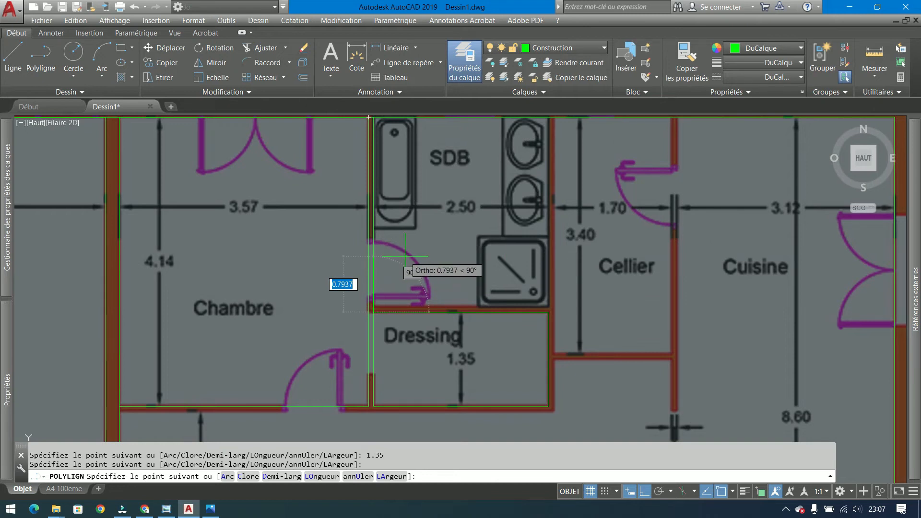
Continue the polyline 0.07 up, 2.5 right along the SDB's lower side, and up to the upper inner wall.
{"action": "key", "text": "Return"}
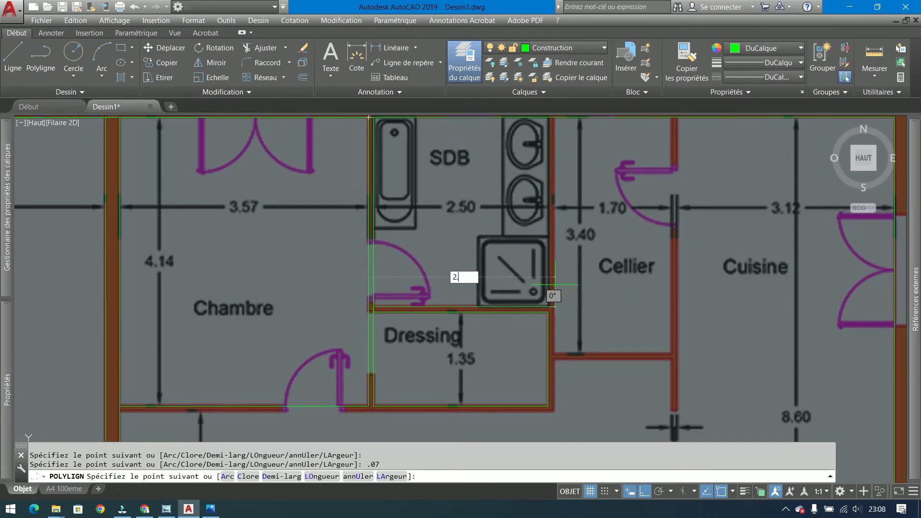
{"action": "middle_click_drag", "start_coordinate": [485, 282], "coordinate": [433, 325]}
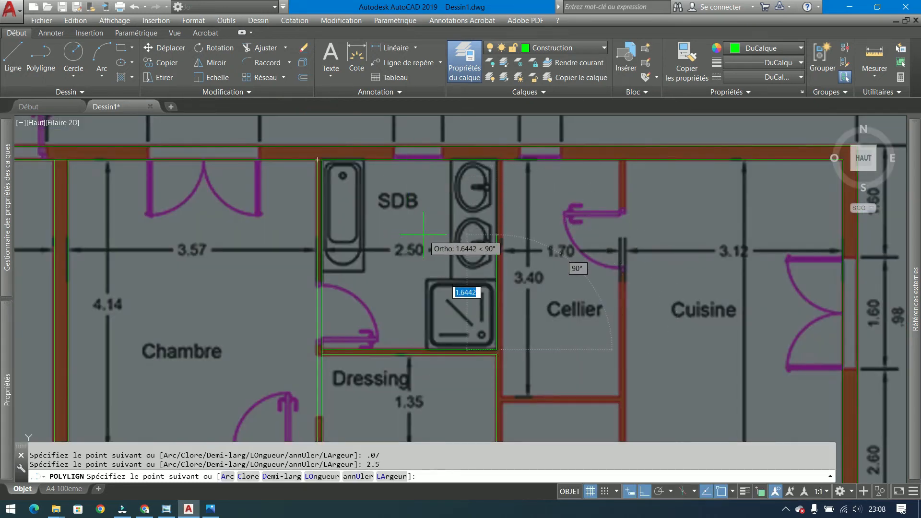
{"action": "mouse_move", "coordinate": [423, 235]}
{"action": "middle_mouse_down"}
{"action": "mouse_move", "coordinate": [404, 200]}
{"action": "mouse_move", "coordinate": [386, 199]}
{"action": "middle_mouse_up"}
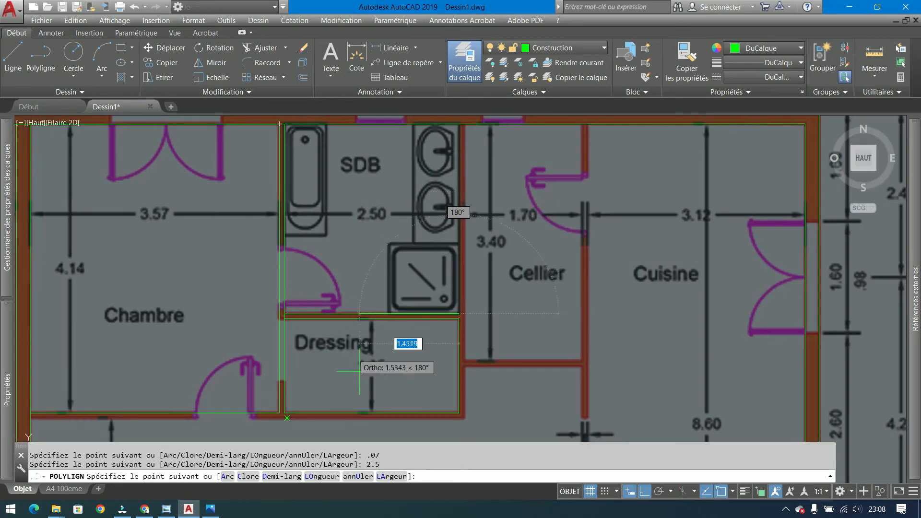
{"action": "middle_click_drag", "start_coordinate": [383, 270], "coordinate": [352, 350]}
{"action": "left_click", "coordinate": [423, 204]}
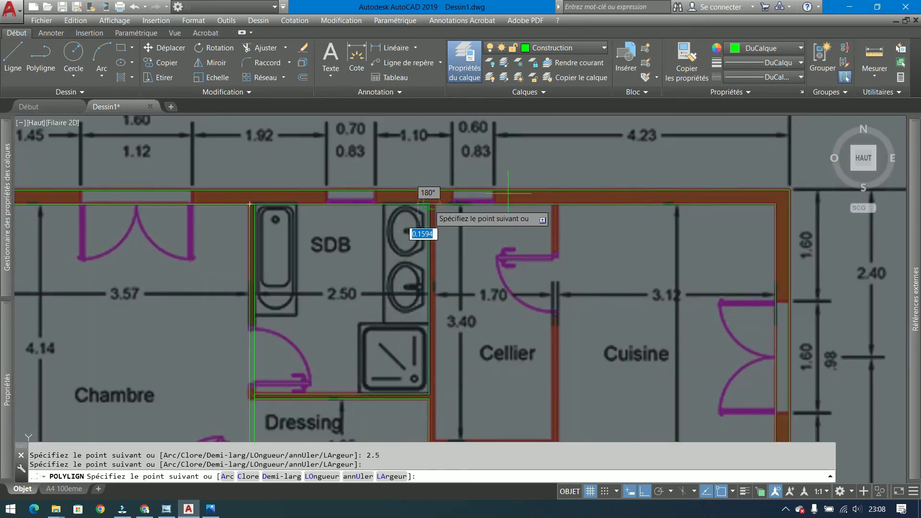
Continue the polyline 0.07 right and around the Cellier, 3.4 down, 1.7 right and back up to the upper inner wall.
{"action": "type", "text": ".07"}
{"action": "key", "text": "Return"}
{"action": "middle_click_drag", "start_coordinate": [482, 367], "coordinate": [461, 204]}
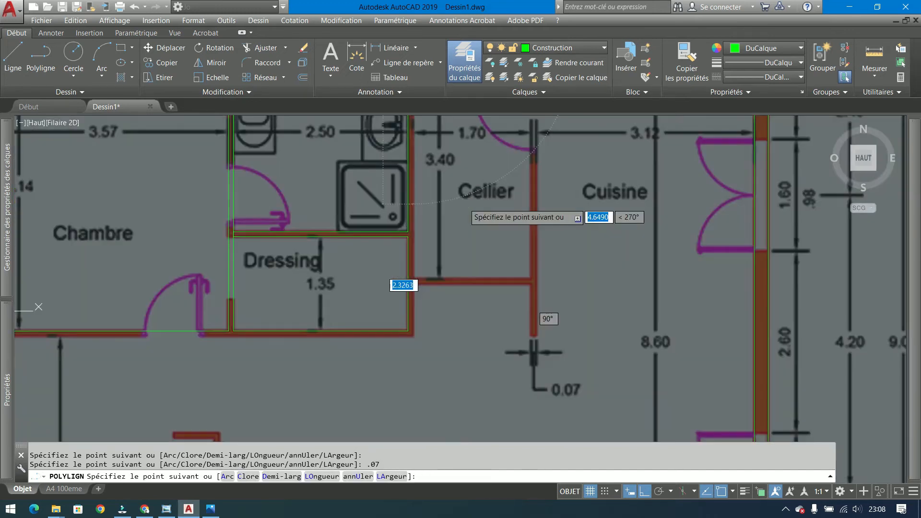
{"action": "key", "text": "BackSpace"}
{"action": "type", "text": "3.4"}
{"action": "key", "text": "Return"}
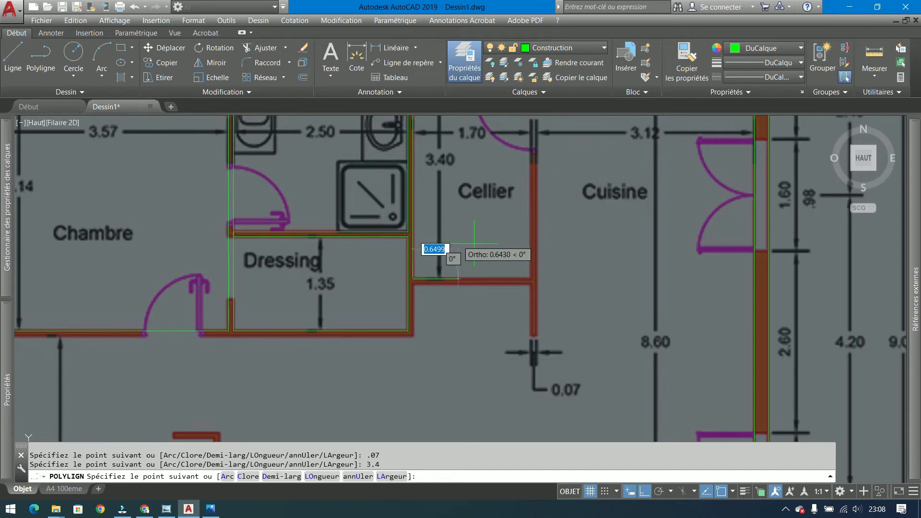
{"action": "key", "text": "Return"}
{"action": "middle_click_drag", "start_coordinate": [491, 246], "coordinate": [460, 358]}
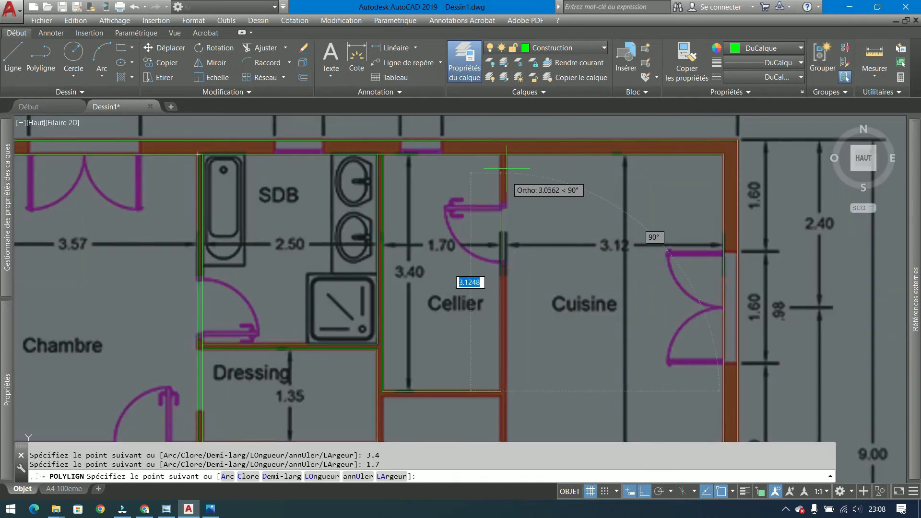
{"action": "left_click", "coordinate": [501, 154]}
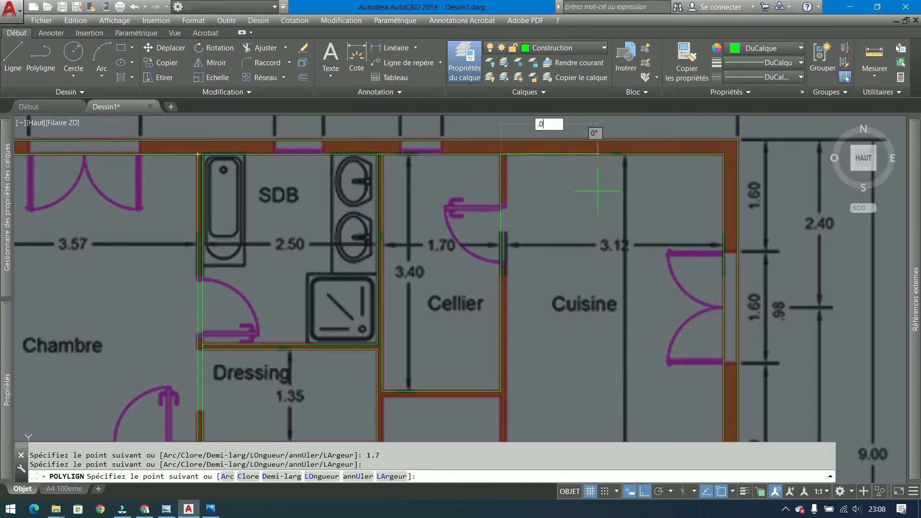
Trace the Cuisine partition's other face with the polyline, 0.07 right, 4.21 down and 0.07 left across its free end.
{"action": "key", "text": "Return"}
{"action": "scroll", "coordinate": [559, 317], "scroll_direction": "up", "scroll_amount": 5}
{"action": "scroll", "coordinate": [515, 338], "scroll_direction": "down", "scroll_amount": 5}
{"action": "scroll", "coordinate": [516, 338], "scroll_direction": "up", "scroll_amount": 2}
{"action": "scroll", "coordinate": [512, 342], "scroll_direction": "up", "scroll_amount": 2}
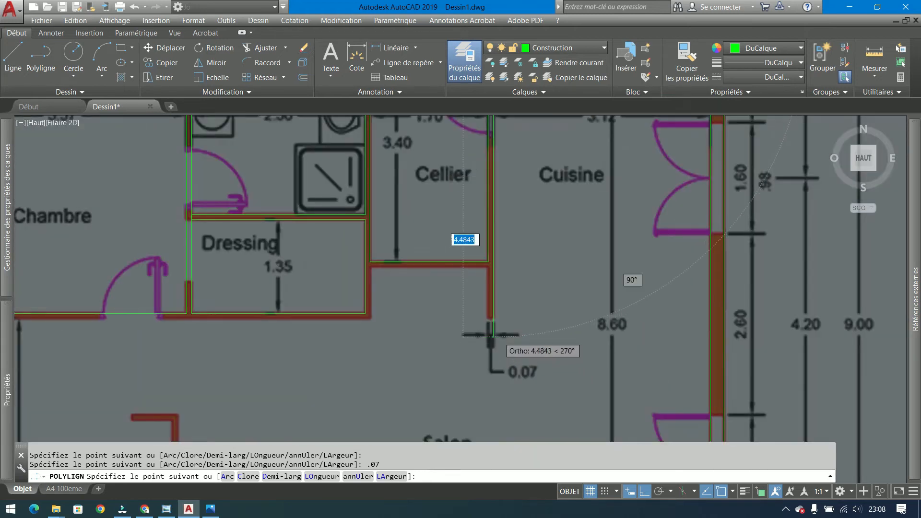
{"action": "scroll", "coordinate": [498, 337], "scroll_direction": "down", "scroll_amount": 2}
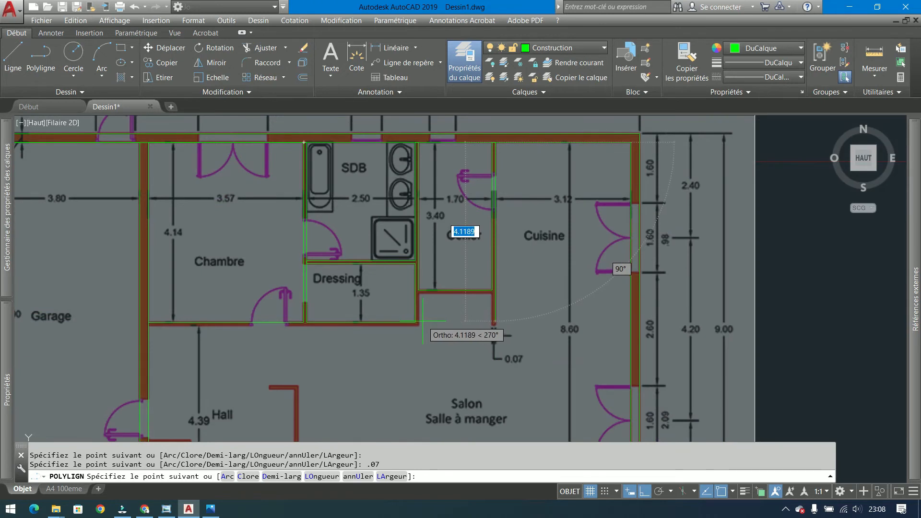
{"action": "scroll", "coordinate": [507, 346], "scroll_direction": "up", "scroll_amount": 2}
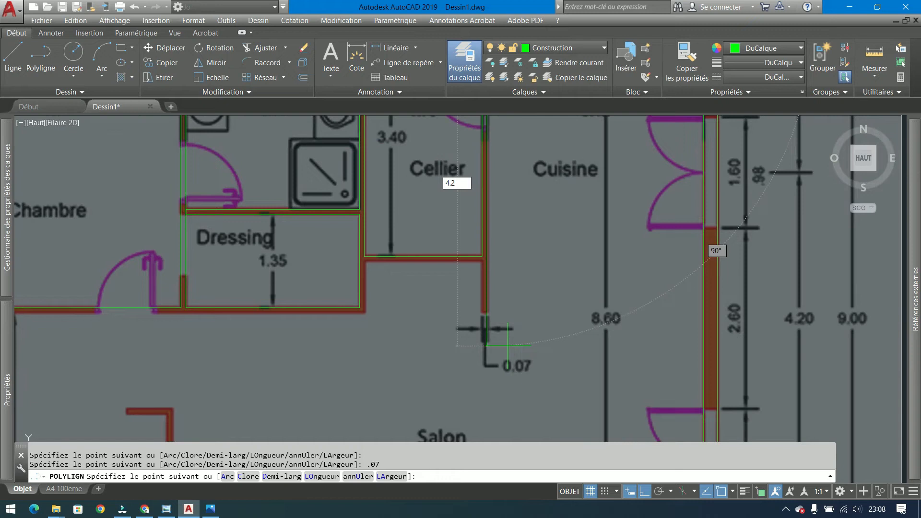
{"action": "key", "text": "Return"}
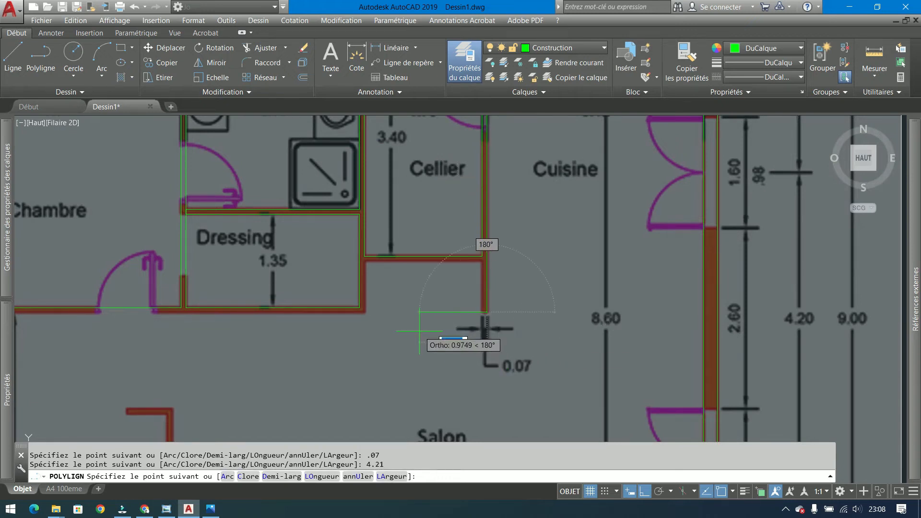
{"action": "key", "text": "Return"}
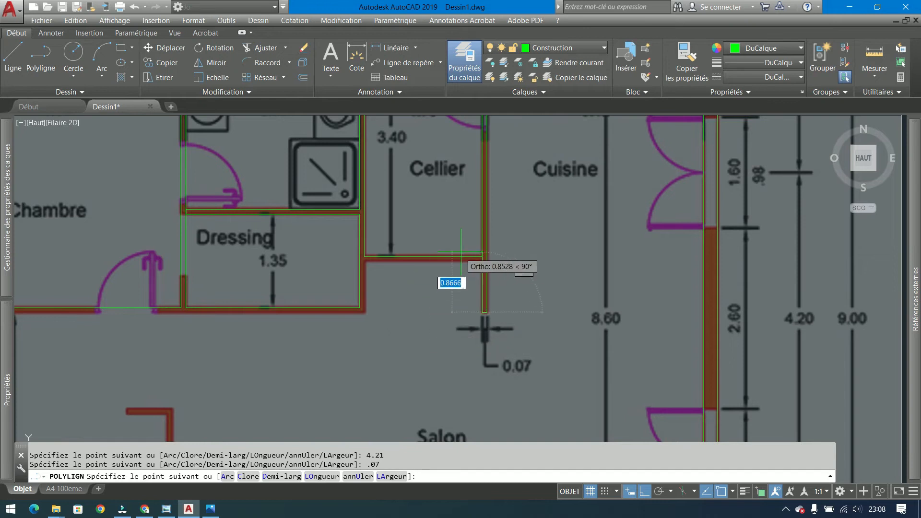
Continue the polyline up to the Cellier's lower-right inner corner, 0.07 down, and left to the Dressing partition's outer face.
{"action": "scroll", "coordinate": [480, 259], "scroll_direction": "up", "scroll_amount": 4}
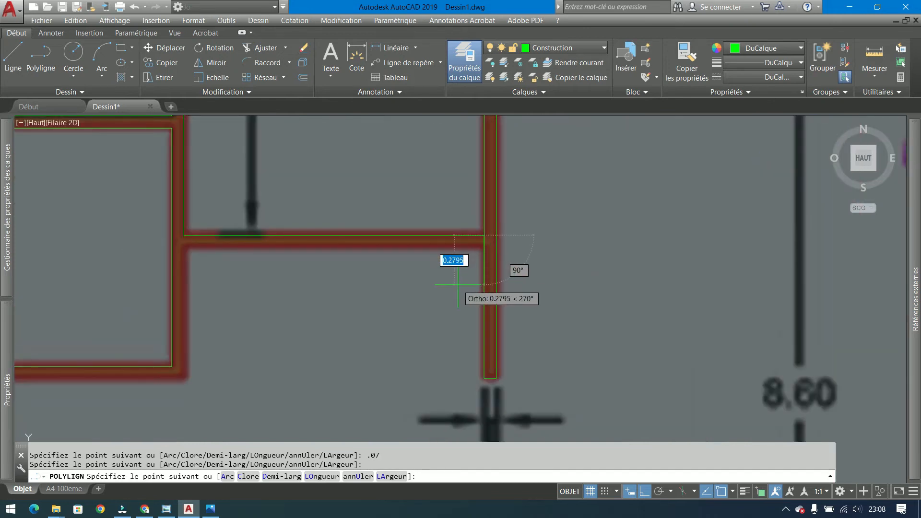
{"action": "type", "text": ".07"}
{"action": "key", "text": "Return"}
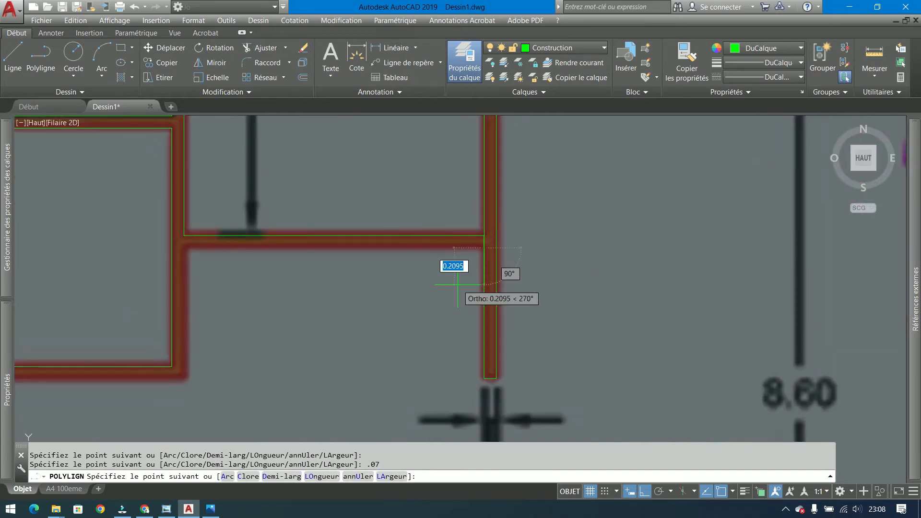
{"action": "left_click", "coordinate": [185, 249]}
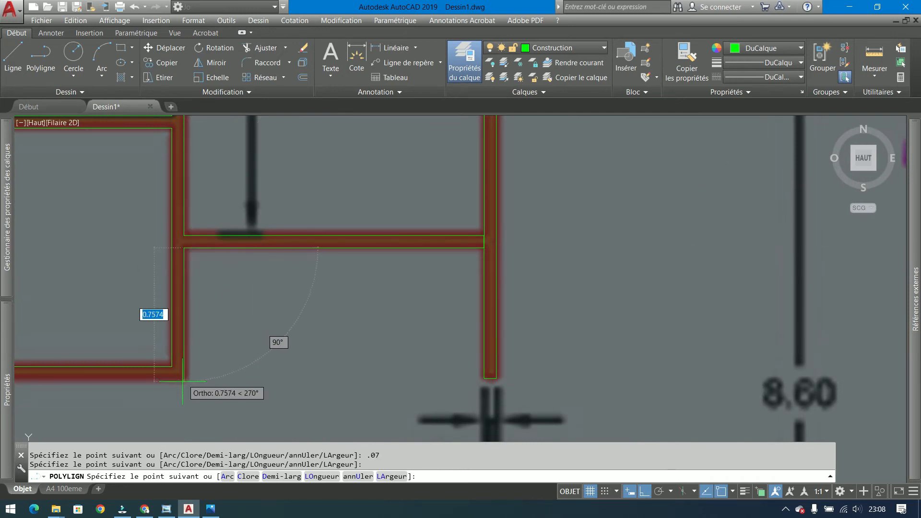
Continue the polyline down the Dressing partition's outer face and left along the Hall side to the garage partition, and end it.
{"action": "left_click", "coordinate": [220, 376]}
{"action": "scroll", "coordinate": [355, 363], "scroll_direction": "down", "scroll_amount": 4}
{"action": "middle_click_drag", "start_coordinate": [210, 377], "coordinate": [471, 332]}
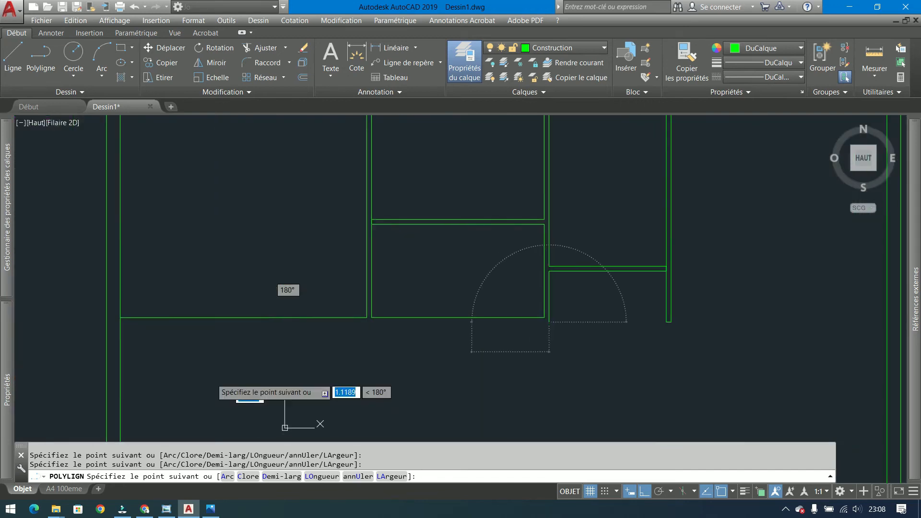
{"action": "left_click", "coordinate": [125, 338]}
{"action": "scroll", "coordinate": [126, 323], "scroll_direction": "down", "scroll_amount": 2}
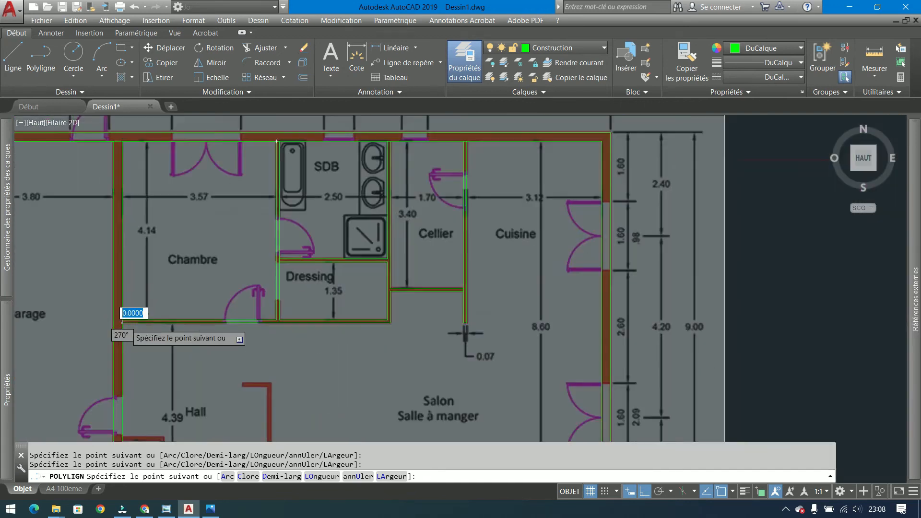
{"action": "middle_click_drag", "start_coordinate": [181, 324], "coordinate": [249, 228]}
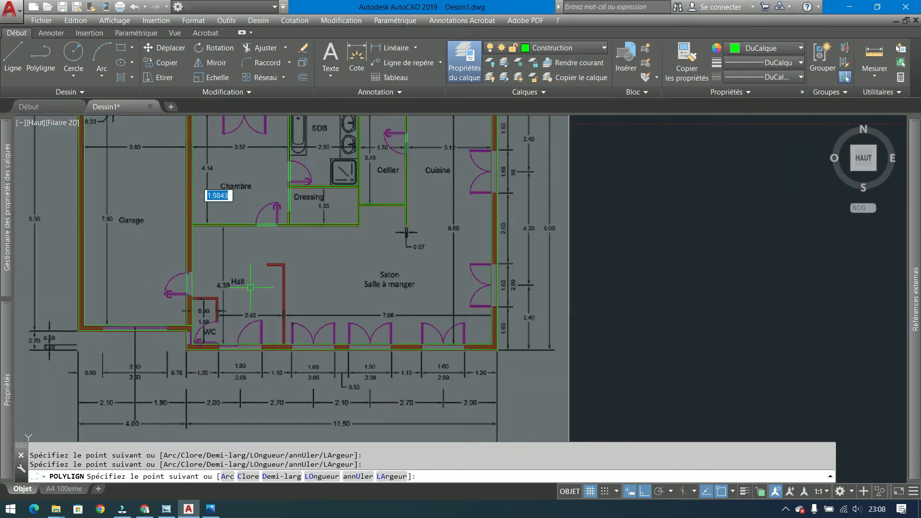
{"action": "key", "text": "Return"}
Start a polyline at the WC's lower-left inner corner, running 1.68 up, 0.9 right and down to the lower inner wall.
{"action": "scroll", "coordinate": [254, 330], "scroll_direction": "up", "scroll_amount": 4}
{"action": "scroll", "coordinate": [275, 361], "scroll_direction": "up", "scroll_amount": 2}
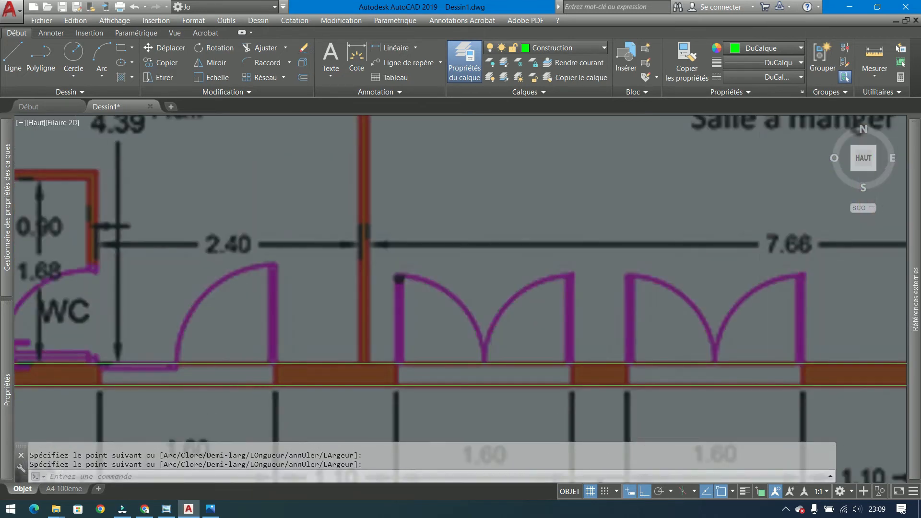
{"action": "scroll", "coordinate": [273, 372], "scroll_direction": "down", "scroll_amount": 2}
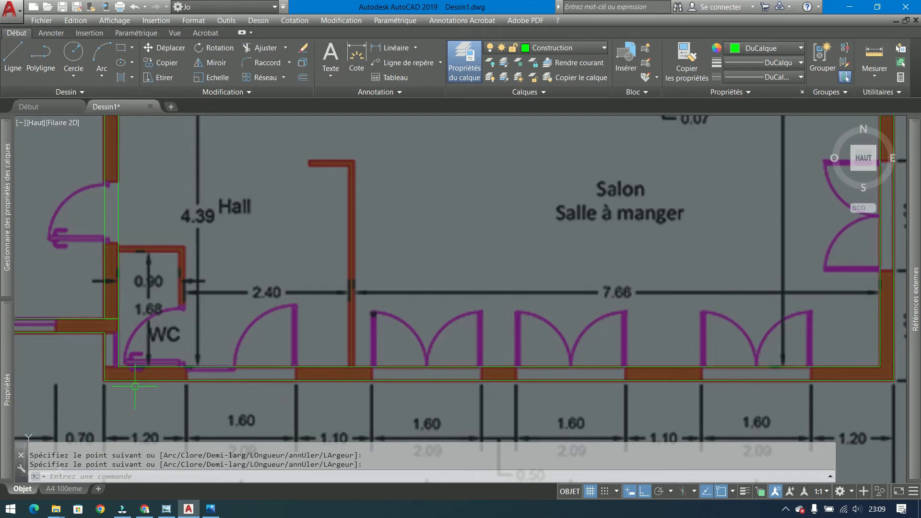
{"action": "key", "text": "Return"}
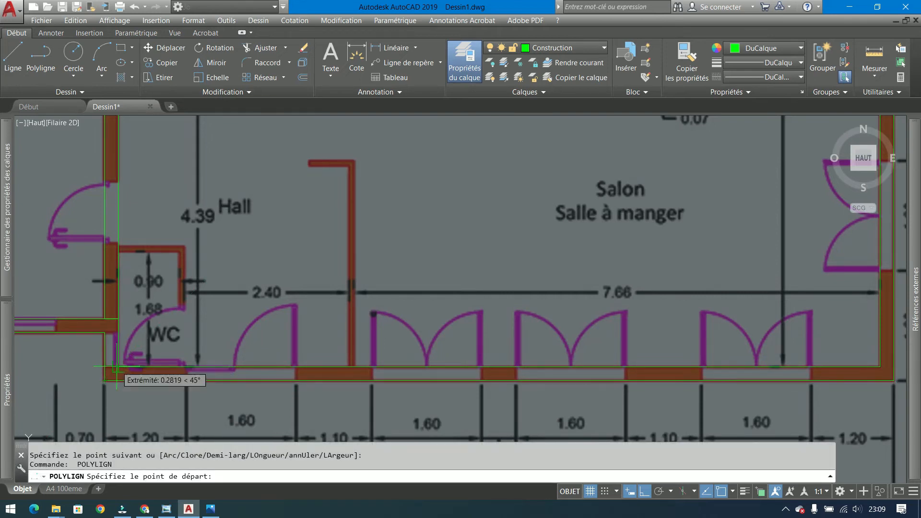
{"action": "left_click", "coordinate": [116, 368]}
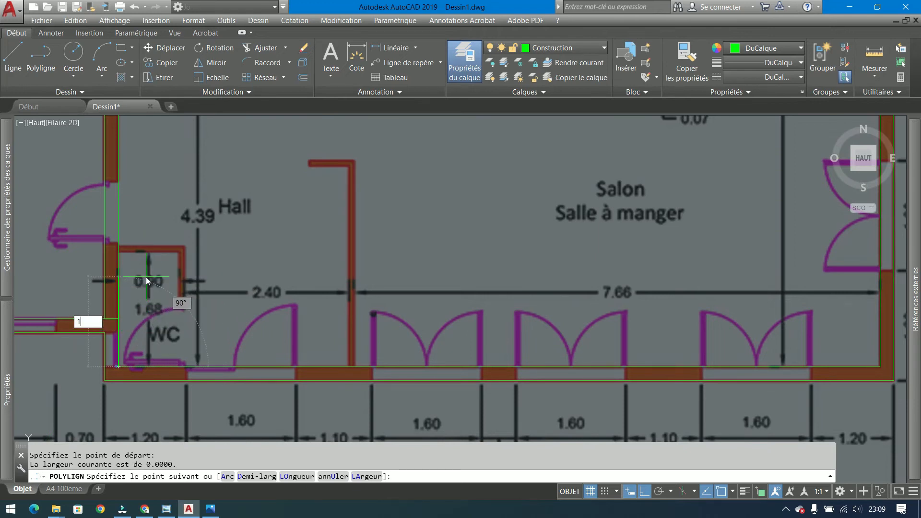
{"action": "key", "text": "Return"}
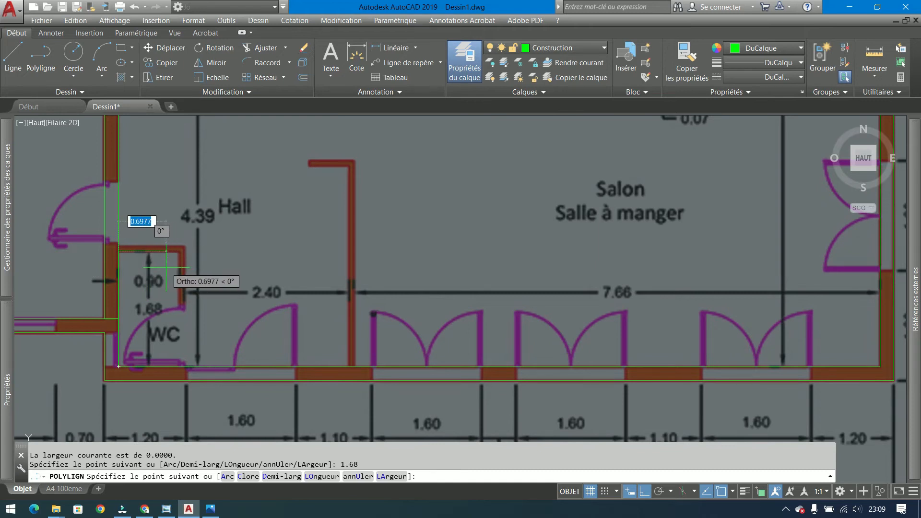
{"action": "key", "text": "Return"}
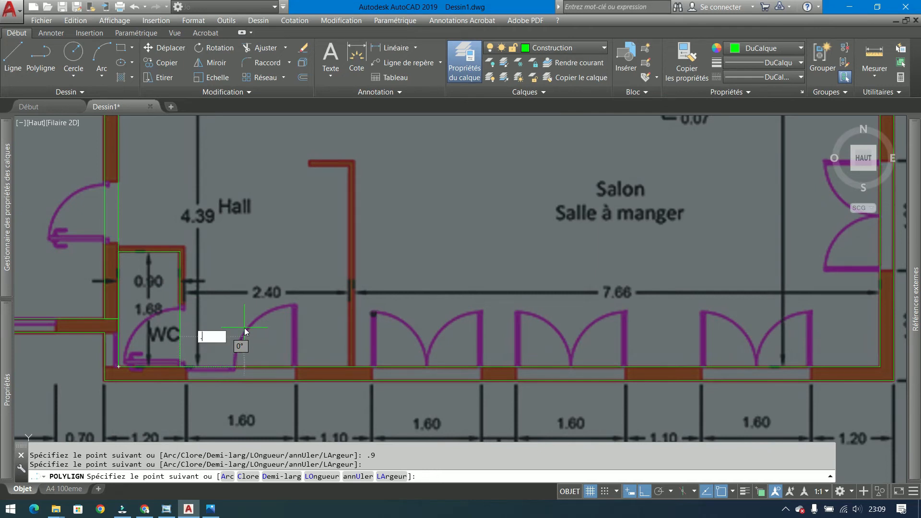
Trace the WC partitions' outer faces 0.07 right, up level with the inner corner, 0.07 up and left to the garage partition, ending the polyline.
{"action": "type", "text": ".07"}
{"action": "key", "text": "Return"}
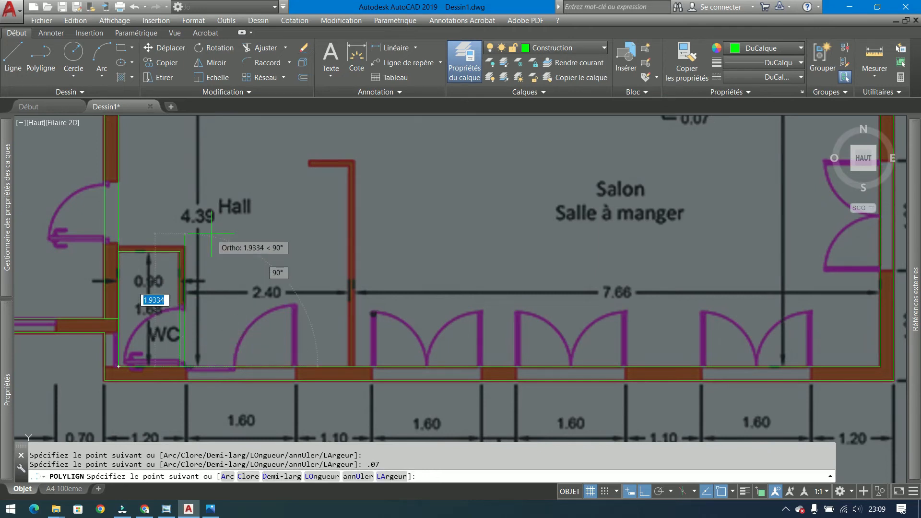
{"action": "scroll", "coordinate": [190, 250], "scroll_direction": "up", "scroll_amount": 2}
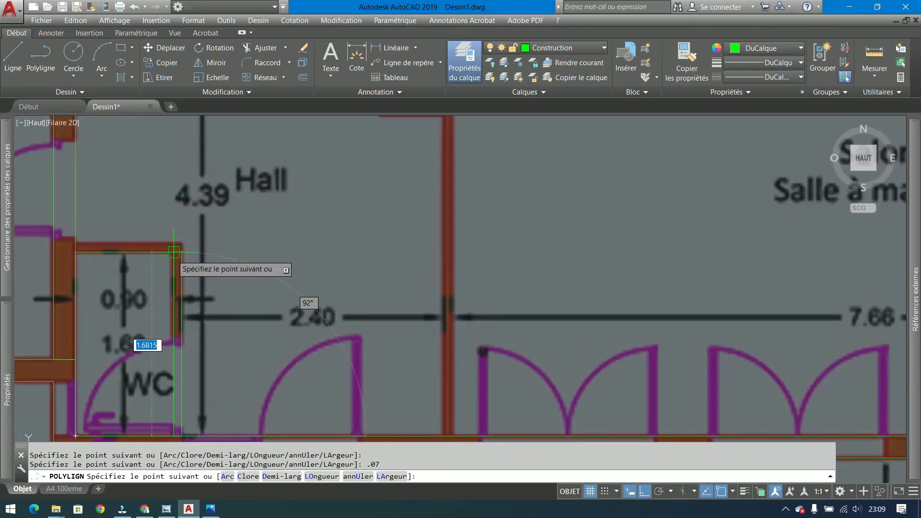
{"action": "left_click", "coordinate": [182, 252]}
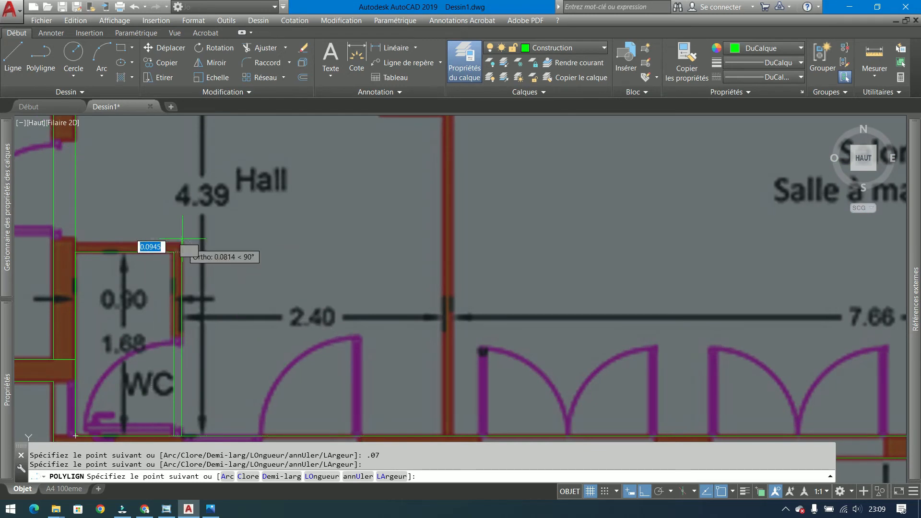
{"action": "type", "text": ".07"}
{"action": "key", "text": "Return"}
{"action": "left_click", "coordinate": [73, 242]}
{"action": "key", "text": "Return"}
Start a polyline at the foot of the WC partition's outer face, running 2.4 right along the lower inner wall.
{"action": "scroll", "coordinate": [142, 241], "scroll_direction": "down", "scroll_amount": 2}
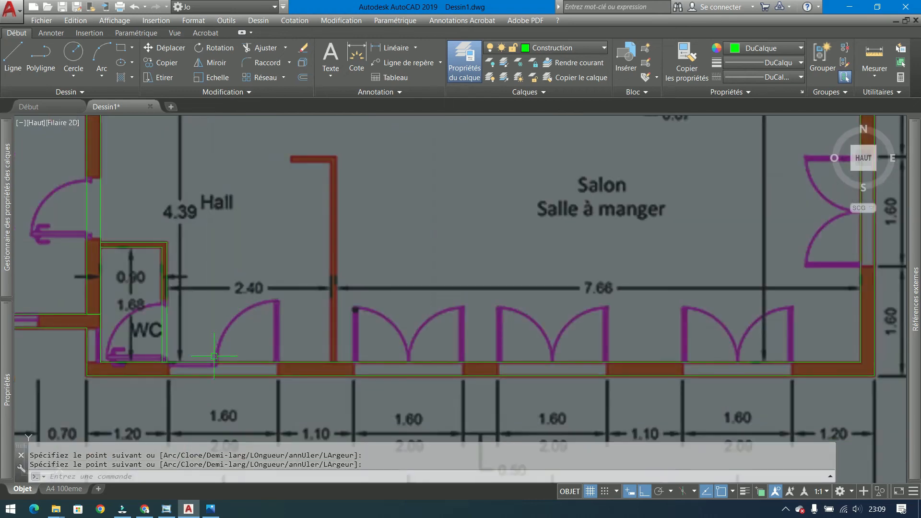
{"action": "key", "text": "Return"}
{"action": "left_click", "coordinate": [166, 363]}
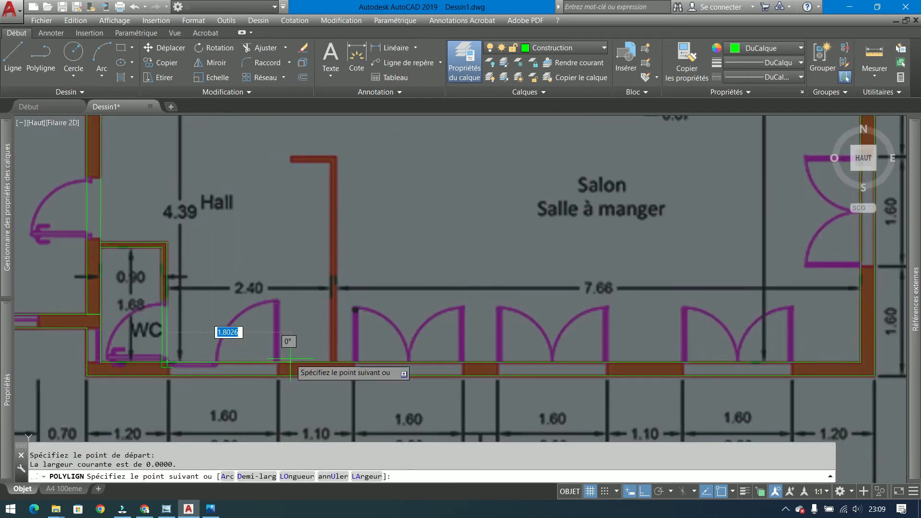
{"action": "type", "text": "2.4"}
{"action": "key", "text": "Return"}
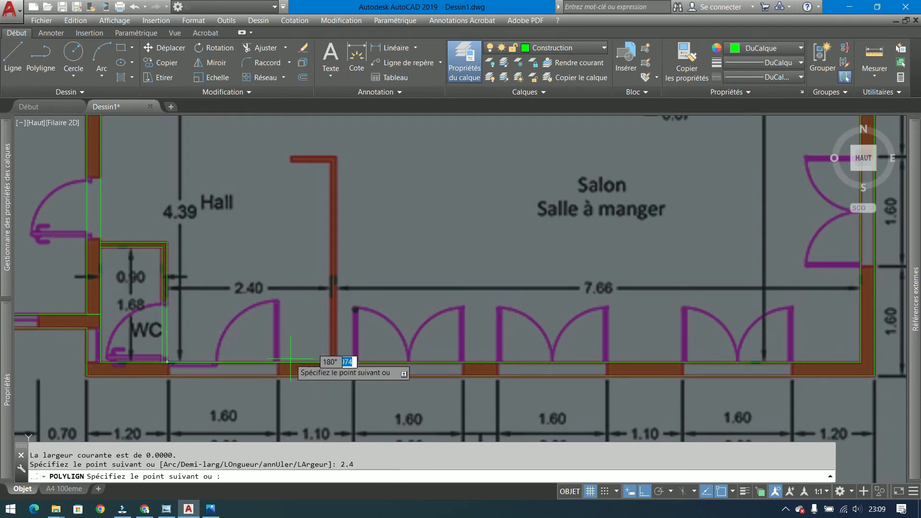
Check the height of the Hall–Salon partition from the lower inner wall to its inner corner, and end the polyline.
{"action": "scroll", "coordinate": [298, 178], "scroll_direction": "down", "scroll_amount": 2}
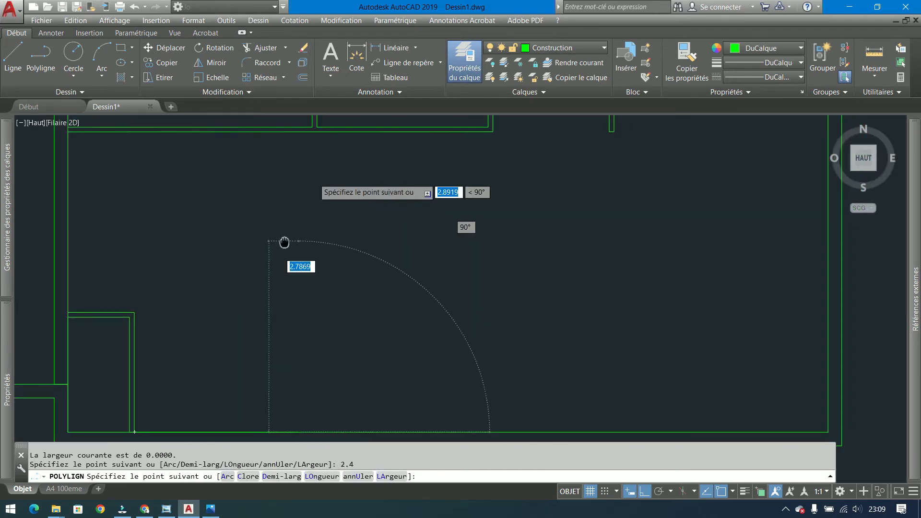
{"action": "scroll", "coordinate": [283, 240], "scroll_direction": "up", "scroll_amount": 3}
{"action": "scroll", "coordinate": [302, 232], "scroll_direction": "up", "scroll_amount": 2}
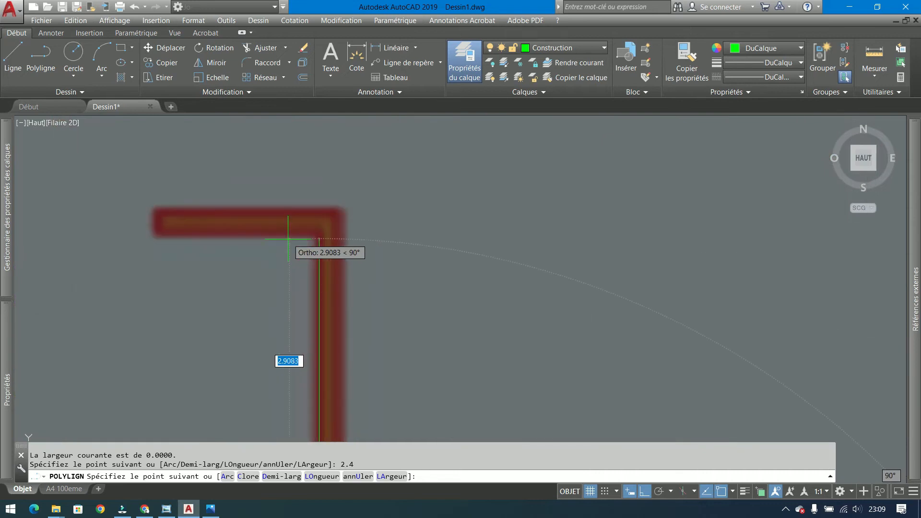
{"action": "scroll", "coordinate": [307, 235], "scroll_direction": "down", "scroll_amount": 4}
{"action": "scroll", "coordinate": [307, 240], "scroll_direction": "down", "scroll_amount": 2}
{"action": "scroll", "coordinate": [299, 243], "scroll_direction": "up", "scroll_amount": 2}
{"action": "scroll", "coordinate": [301, 241], "scroll_direction": "up", "scroll_amount": 3}
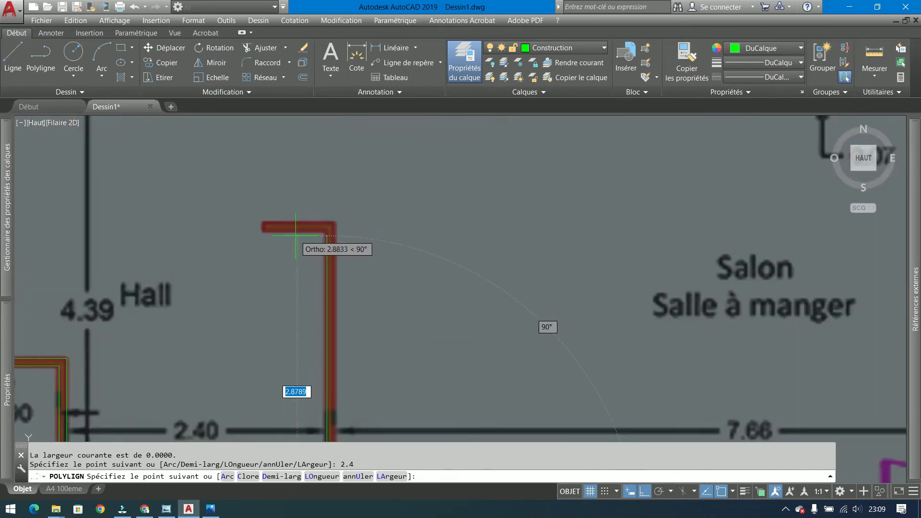
{"action": "scroll", "coordinate": [348, 227], "scroll_direction": "up", "scroll_amount": 1}
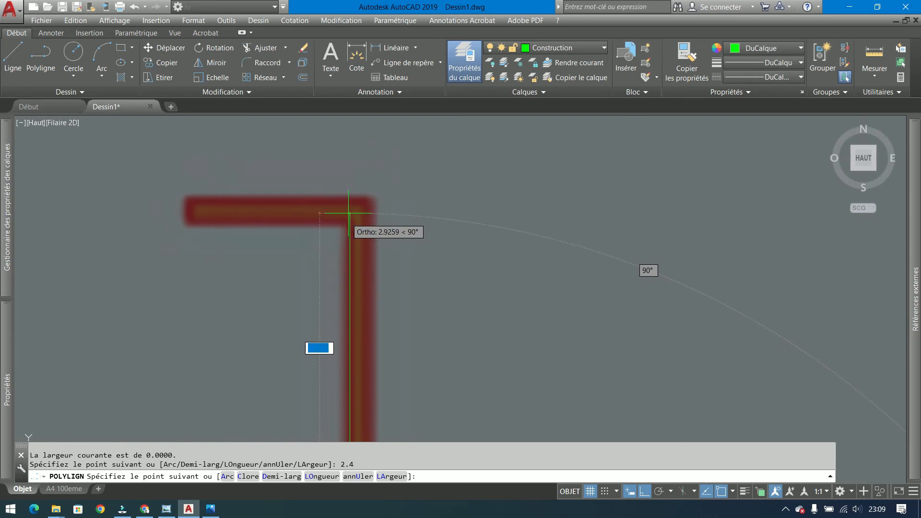
{"action": "scroll", "coordinate": [336, 216], "scroll_direction": "down", "scroll_amount": 5}
{"action": "key", "text": "Escape"}
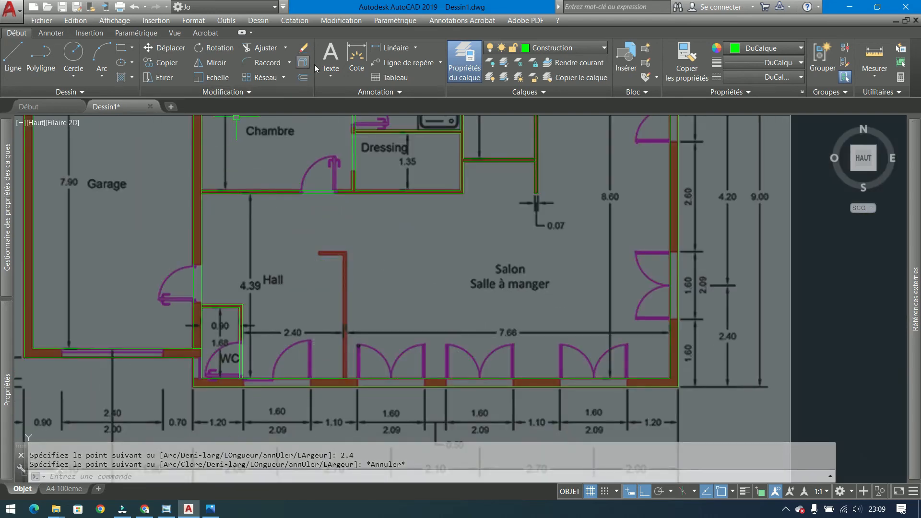
{"action": "left_click", "coordinate": [41, 55]}
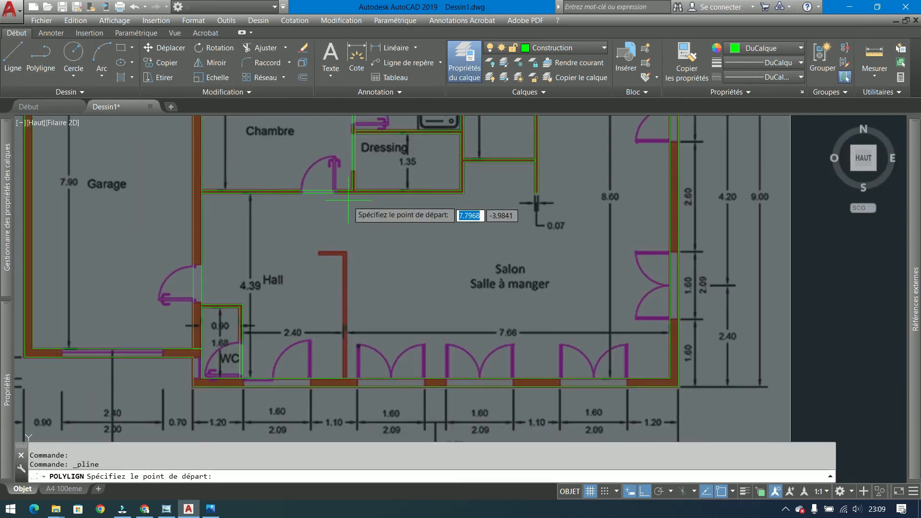
{"action": "left_click", "coordinate": [344, 193]}
{"action": "scroll", "coordinate": [344, 248], "scroll_direction": "up", "scroll_amount": 4}
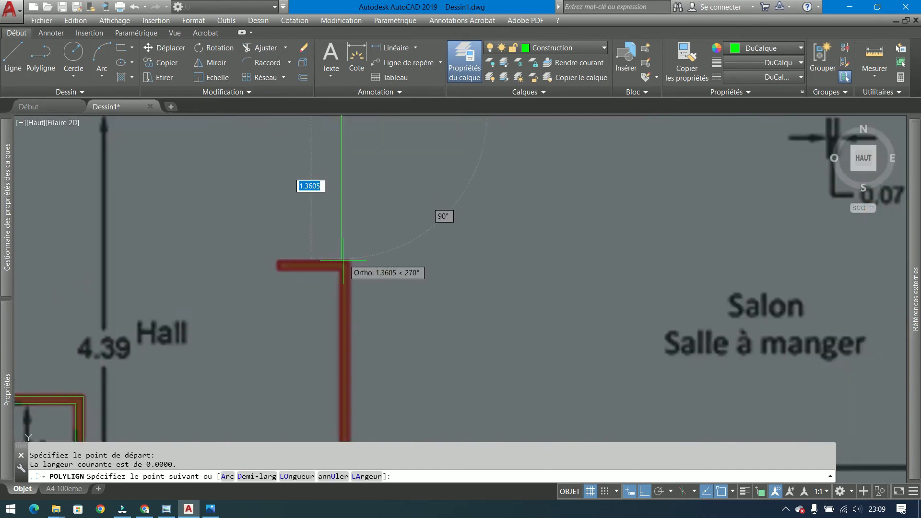
{"action": "scroll", "coordinate": [343, 262], "scroll_direction": "up", "scroll_amount": 2}
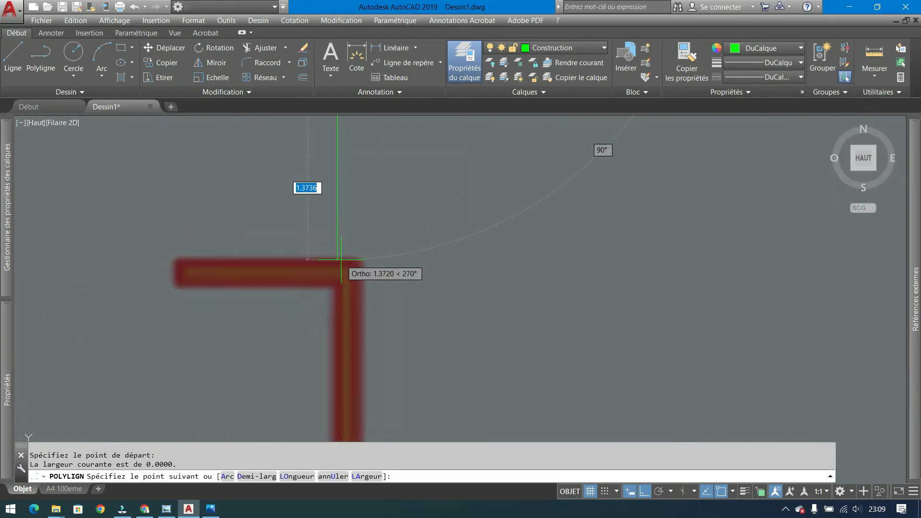
{"action": "scroll", "coordinate": [341, 261], "scroll_direction": "down", "scroll_amount": 8}
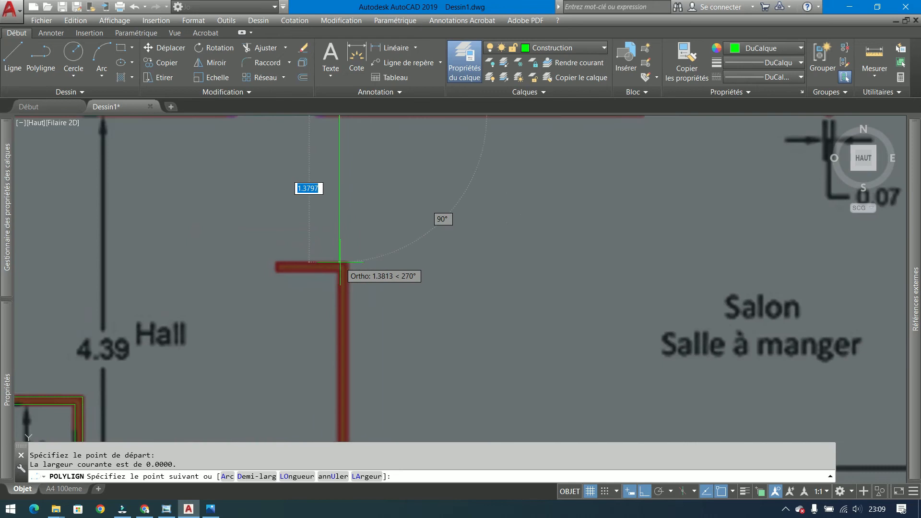
{"action": "key", "text": "Escape"}
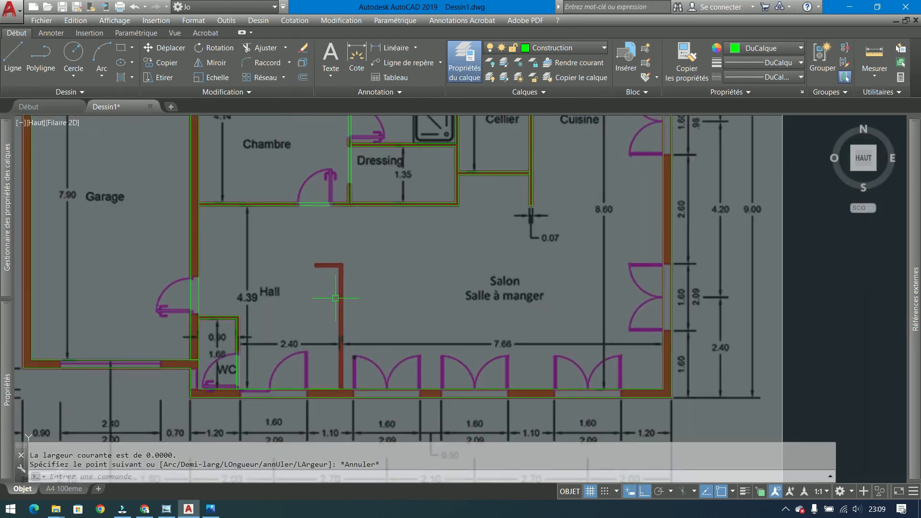
Start a polyline at the foot of the Hall–Salon partition, running 2.9 up and 0.6 left along its Hall side.
{"action": "left_click", "coordinate": [34, 56]}
{"action": "left_click", "coordinate": [339, 393]}
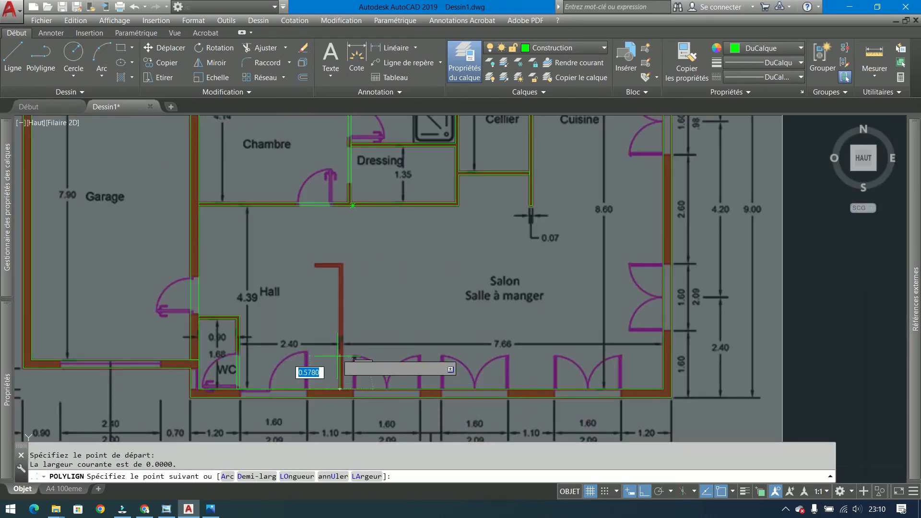
{"action": "scroll", "coordinate": [337, 338], "scroll_direction": "up", "scroll_amount": 4}
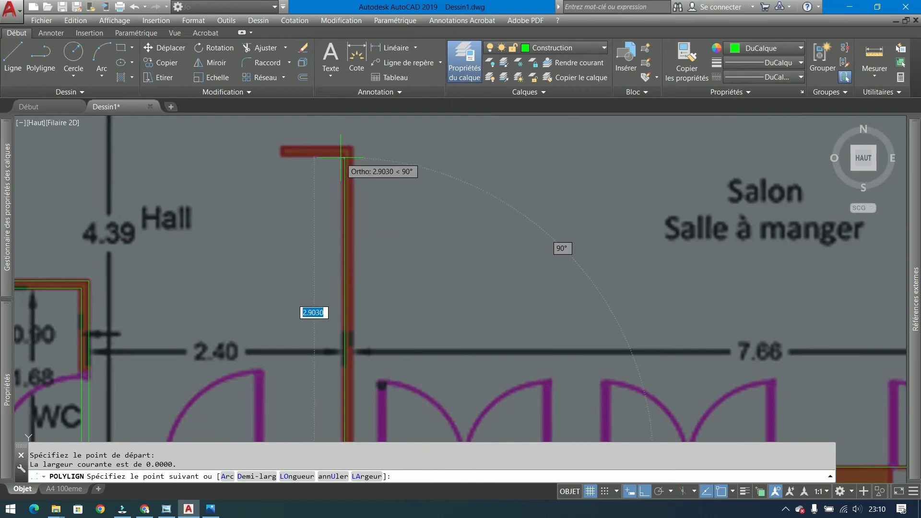
{"action": "type", "text": "2."}
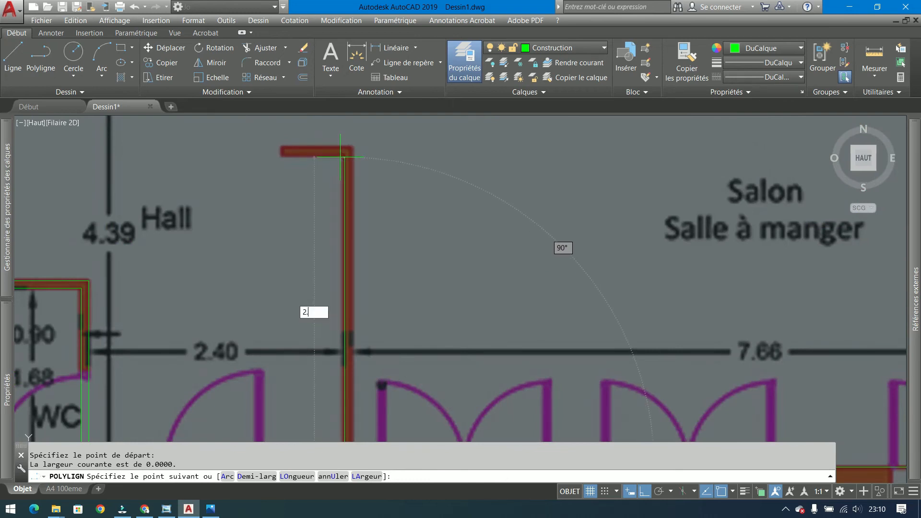
{"action": "key", "text": "Return"}
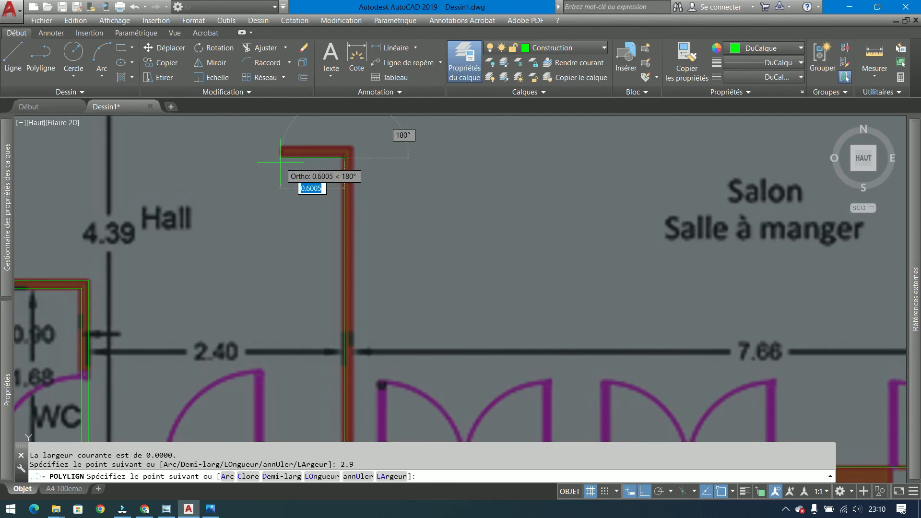
{"action": "type", "text": ".6"}
{"action": "key", "text": "Return"}
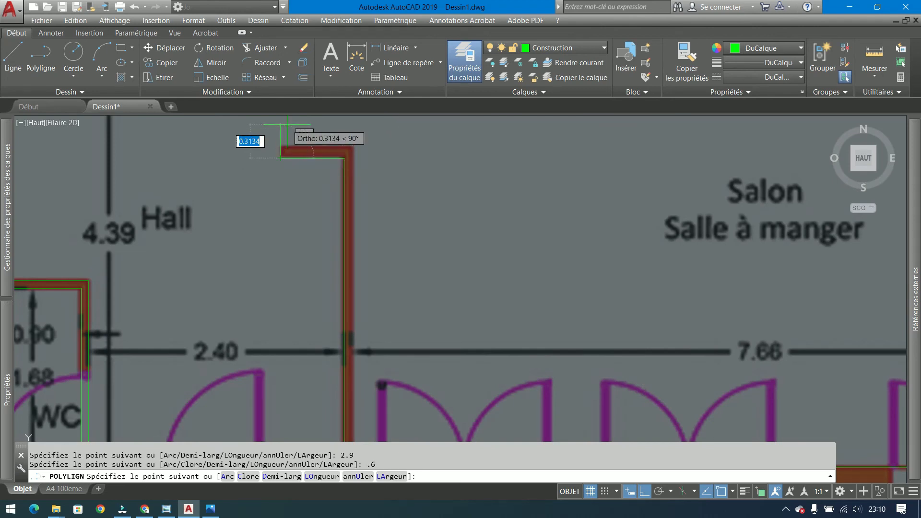
Trace the partition's Salon side 0.07 up, right level with the inner corner, 0.07 right and down to the lower inner wall, ending the polyline.
{"action": "key", "text": "Return"}
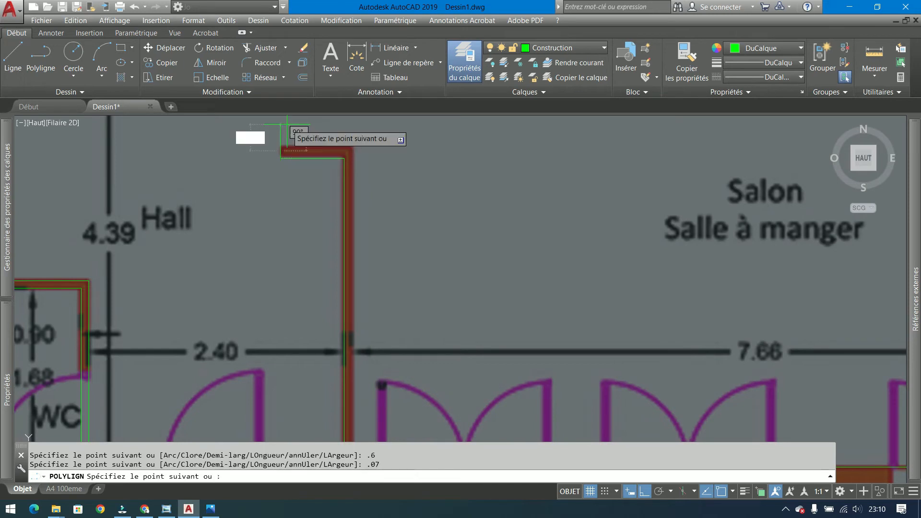
{"action": "left_click", "coordinate": [345, 149]}
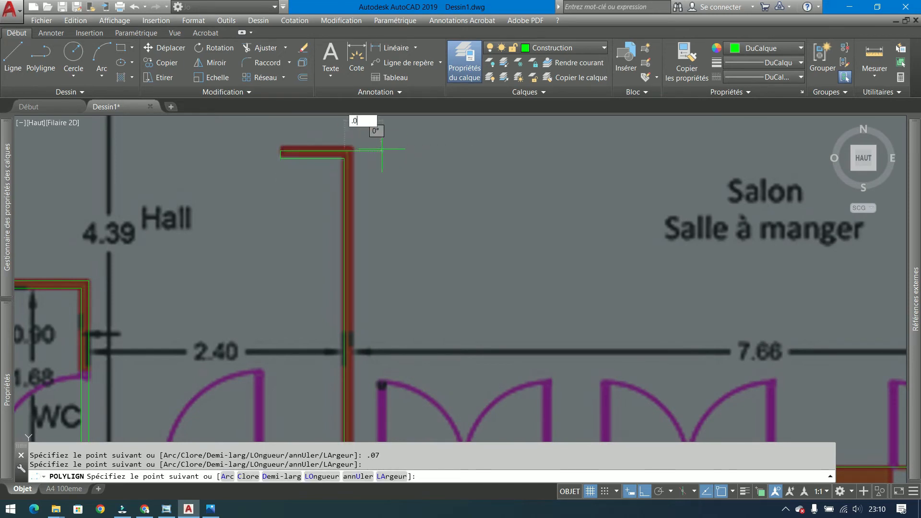
{"action": "scroll", "coordinate": [336, 268], "scroll_direction": "down", "scroll_amount": 4}
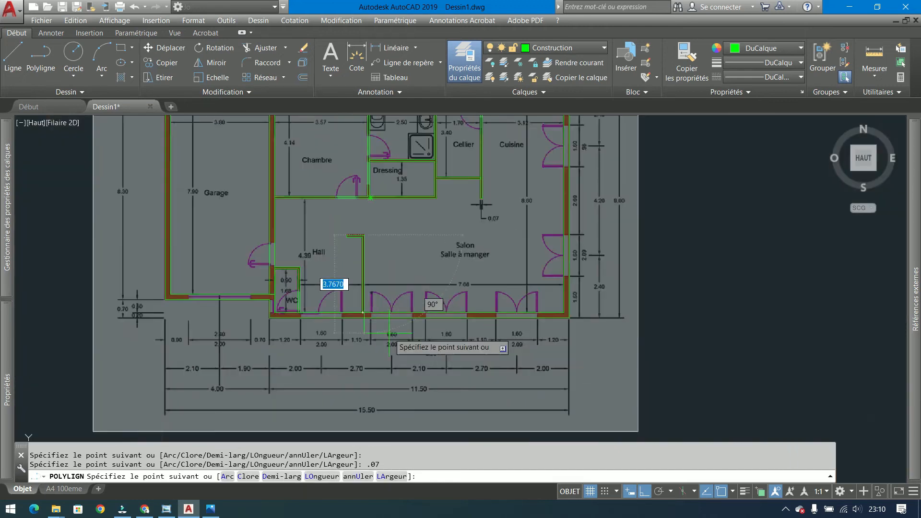
{"action": "scroll", "coordinate": [333, 288], "scroll_direction": "up", "scroll_amount": 4}
{"action": "left_click", "coordinate": [308, 272]}
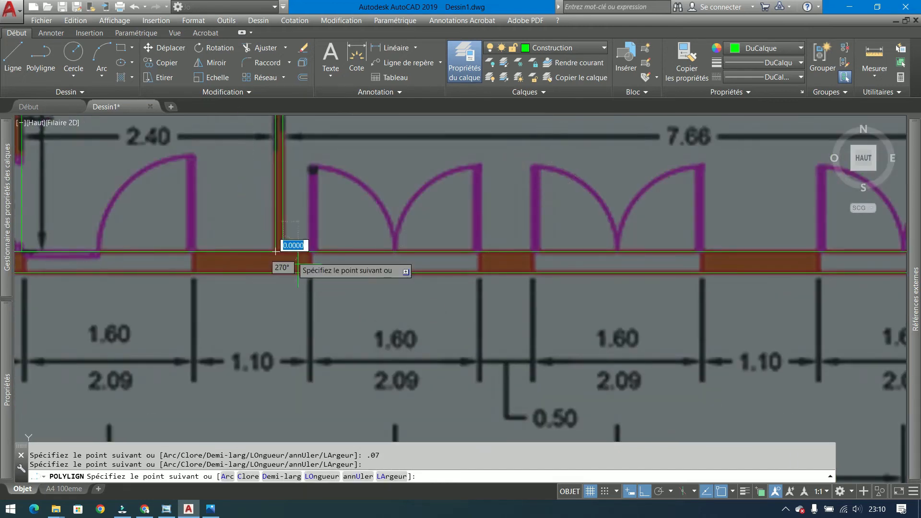
{"action": "scroll", "coordinate": [323, 316], "scroll_direction": "down", "scroll_amount": 6}
{"action": "key", "text": "Return"}
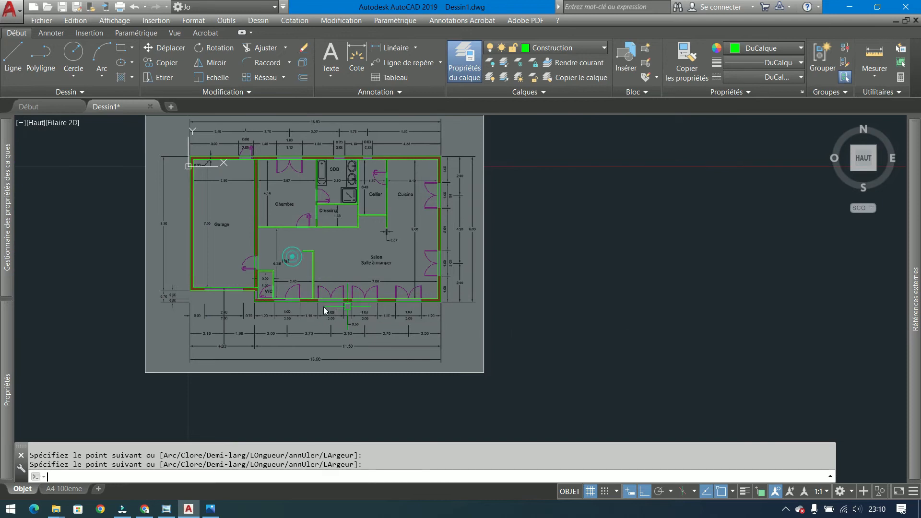
Start a polyline at the garage's lower-left outer corner, running 0.9 right along the outer wall and up past the inner wall.
{"action": "scroll", "coordinate": [194, 287], "scroll_direction": "up", "scroll_amount": 3}
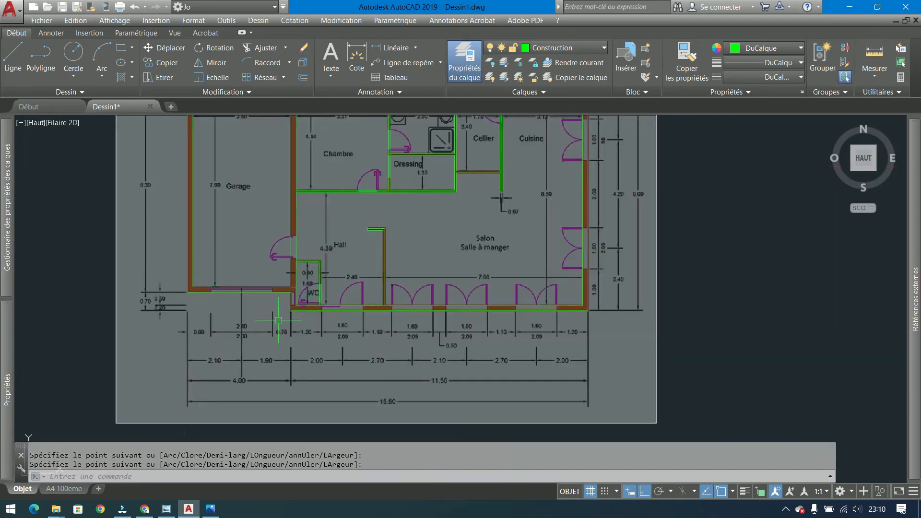
{"action": "middle_click_drag", "start_coordinate": [292, 329], "coordinate": [271, 388]}
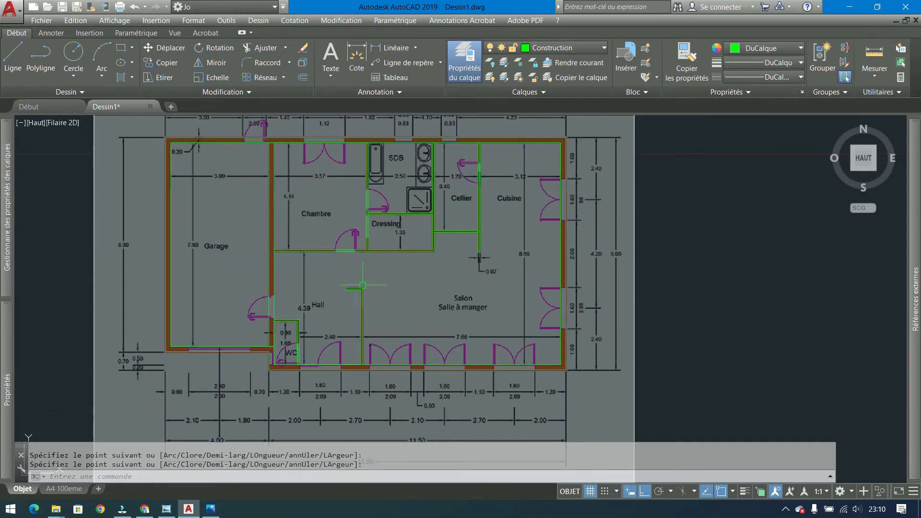
{"action": "scroll", "coordinate": [261, 335], "scroll_direction": "up", "scroll_amount": 2}
{"action": "middle_click_drag", "start_coordinate": [204, 358], "coordinate": [234, 299]}
{"action": "left_click", "coordinate": [41, 66]}
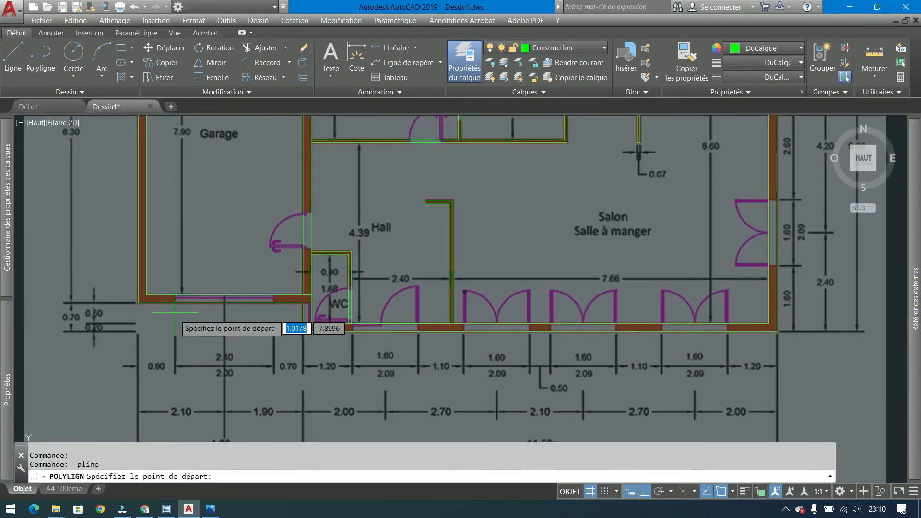
{"action": "scroll", "coordinate": [173, 331], "scroll_direction": "up", "scroll_amount": 2}
{"action": "left_click", "coordinate": [114, 286]}
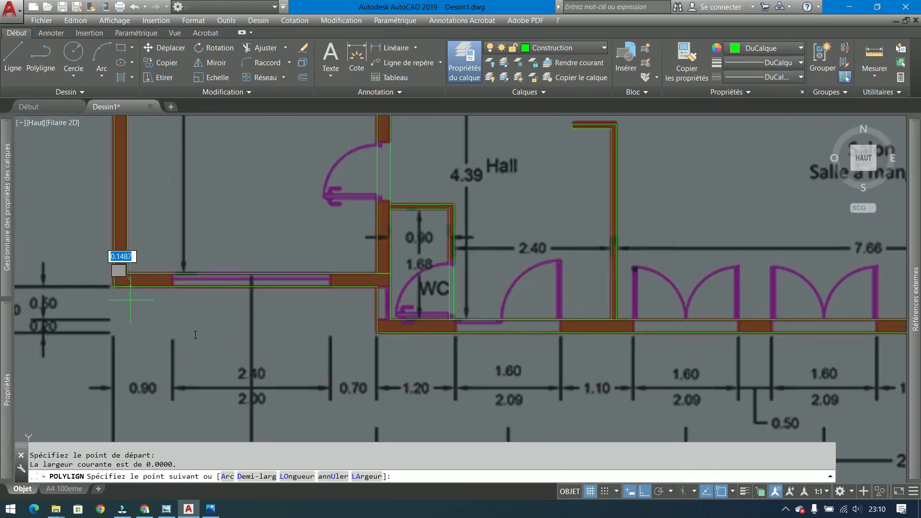
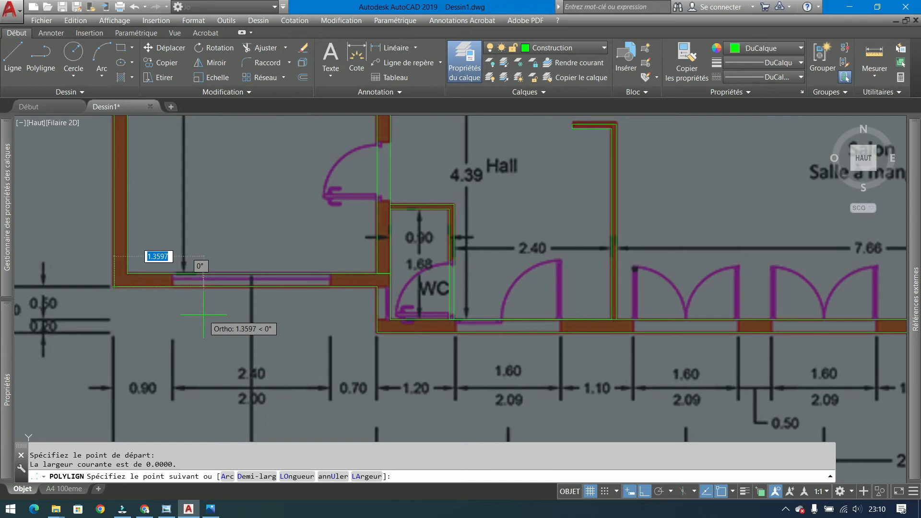
{"action": "type", "text": ".9"}
{"action": "key", "text": "Return"}
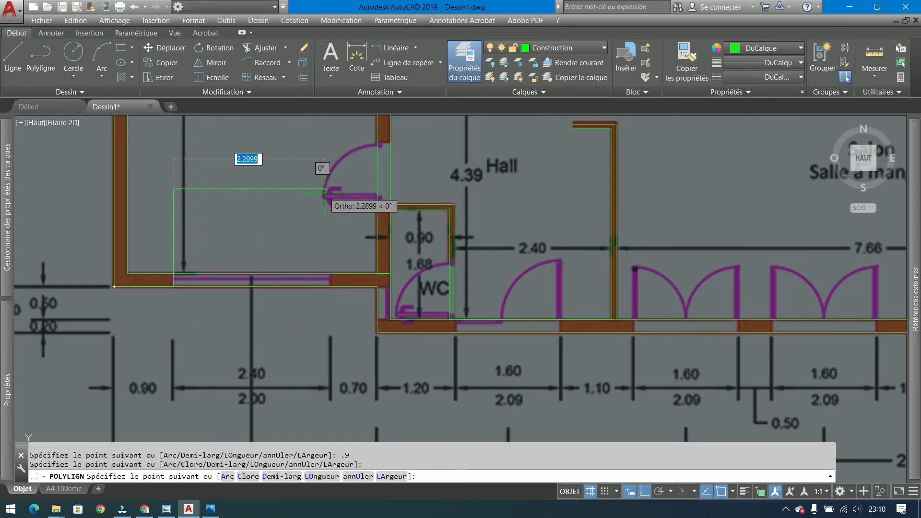
Continue the polyline 2.4 right across the garage door opening, down past the wall and over to the house's lower-left outer corner.
{"action": "key", "text": "Return"}
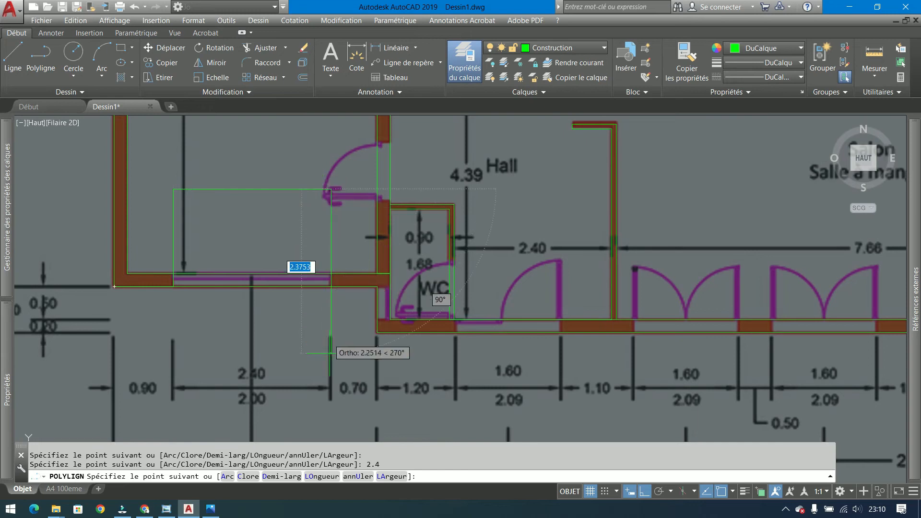
{"action": "left_click", "coordinate": [331, 328]}
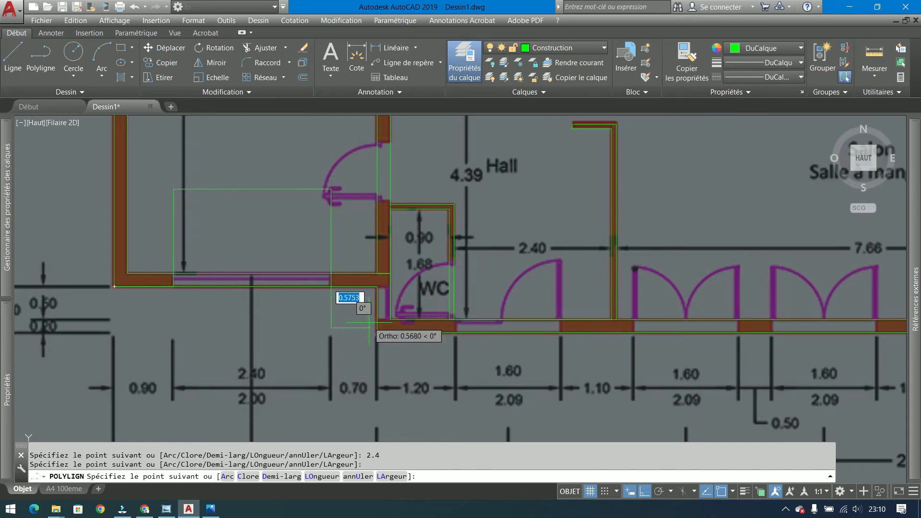
{"action": "left_click", "coordinate": [378, 332]}
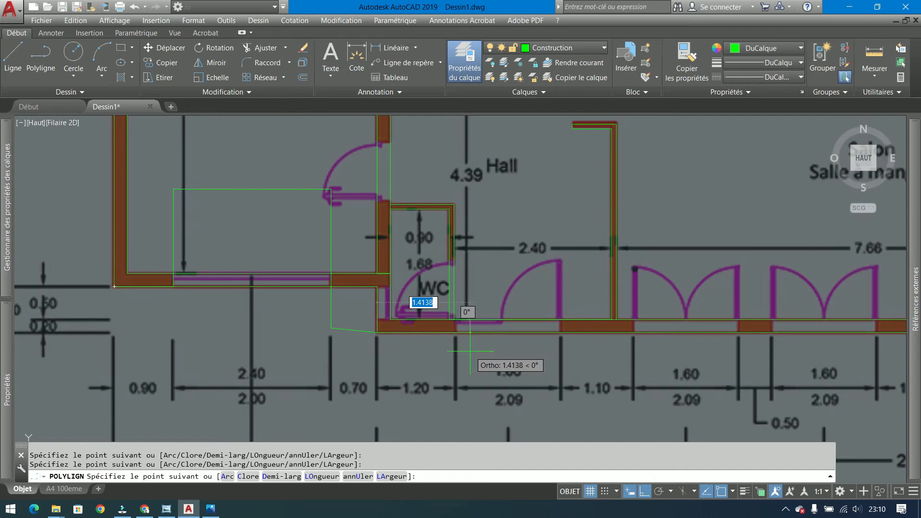
Continue the polyline 1.2 right along the outer wall, up past the inner wall, and 1.6 right across the Hall entrance opening.
{"action": "type", "text": "1.2"}
{"action": "key", "text": "Return"}
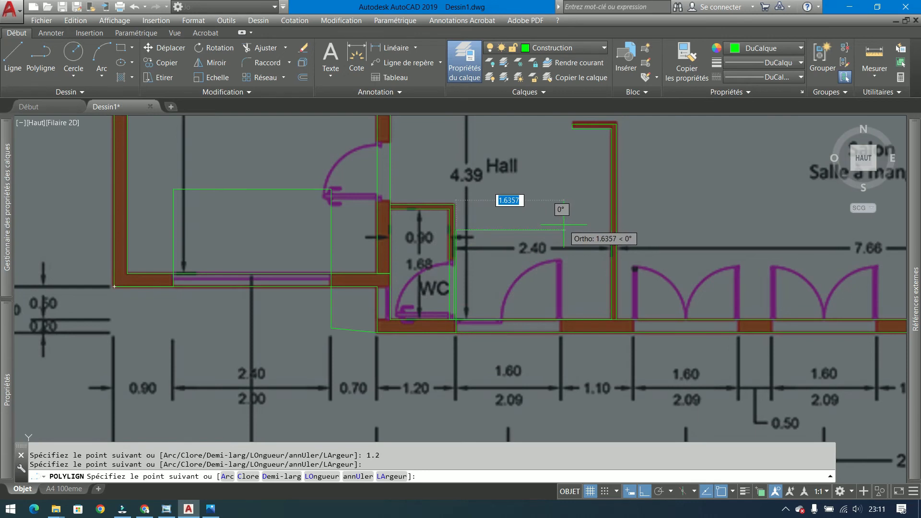
{"action": "type", "text": "1.6"}
{"action": "key", "text": "Return"}
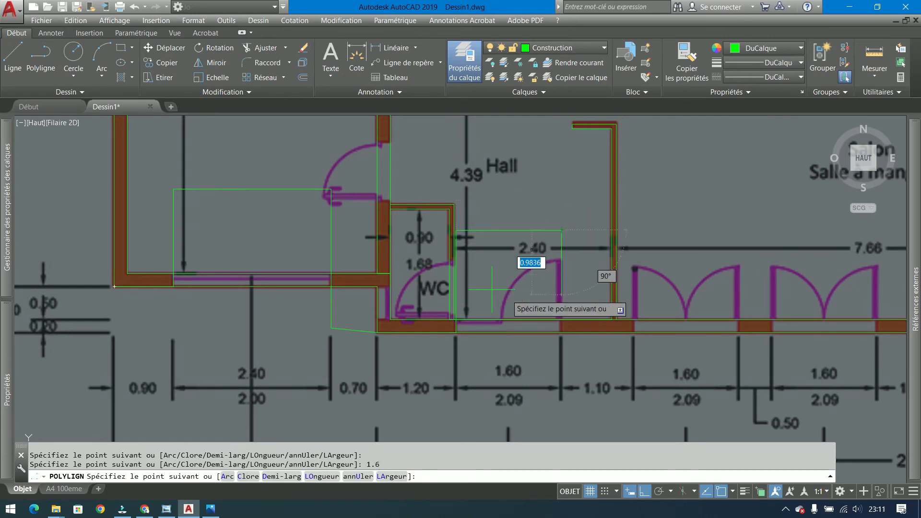
Examine the dimensioned openings and wall sections along the lower and right-hand outer walls.
{"action": "scroll", "coordinate": [510, 263], "scroll_direction": "down", "scroll_amount": 2}
{"action": "scroll", "coordinate": [282, 228], "scroll_direction": "up", "scroll_amount": 3}
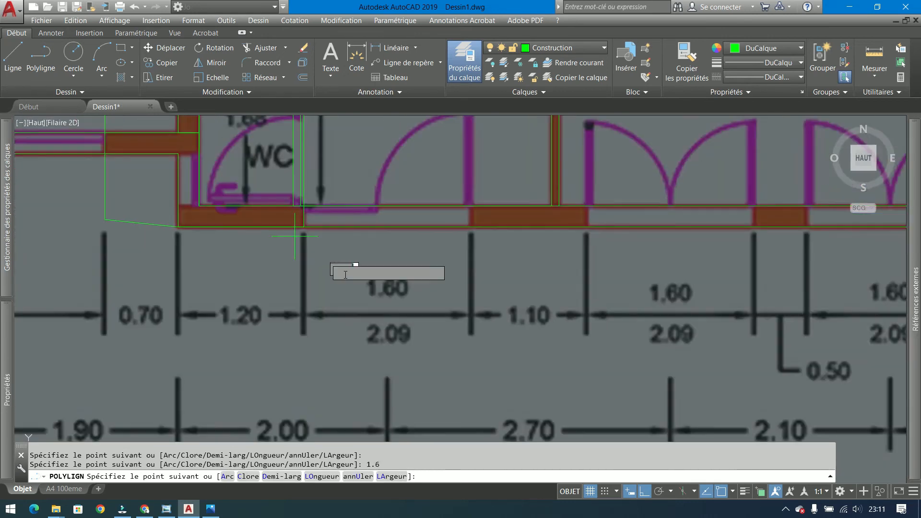
{"action": "scroll", "coordinate": [412, 336], "scroll_direction": "down", "scroll_amount": 3}
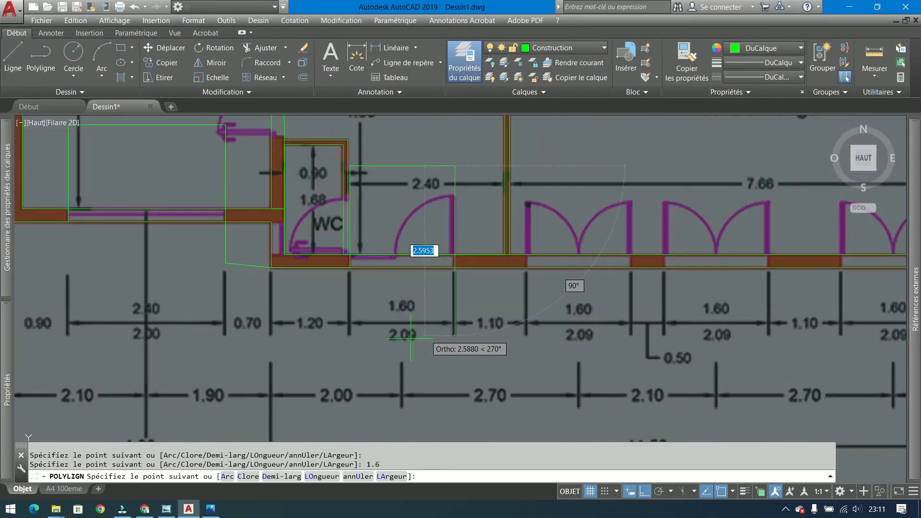
{"action": "scroll", "coordinate": [189, 329], "scroll_direction": "up", "scroll_amount": 2}
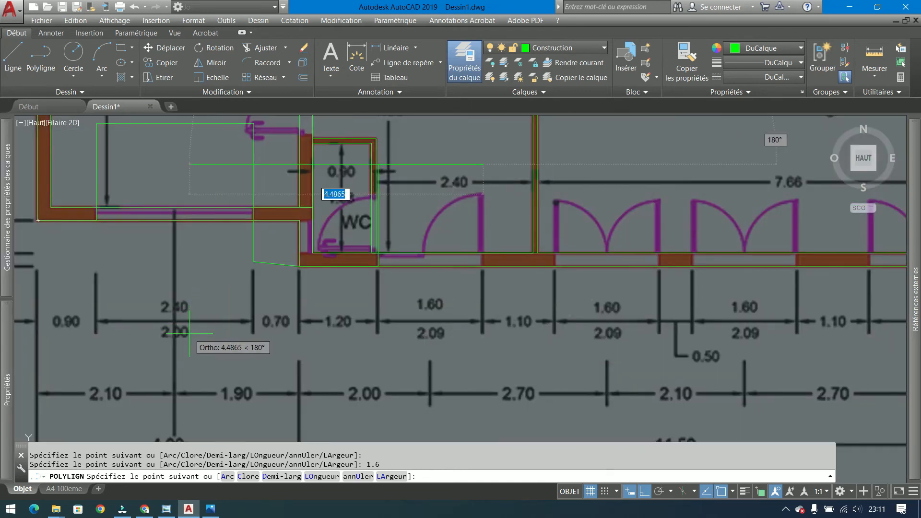
{"action": "scroll", "coordinate": [477, 268], "scroll_direction": "up", "scroll_amount": 4}
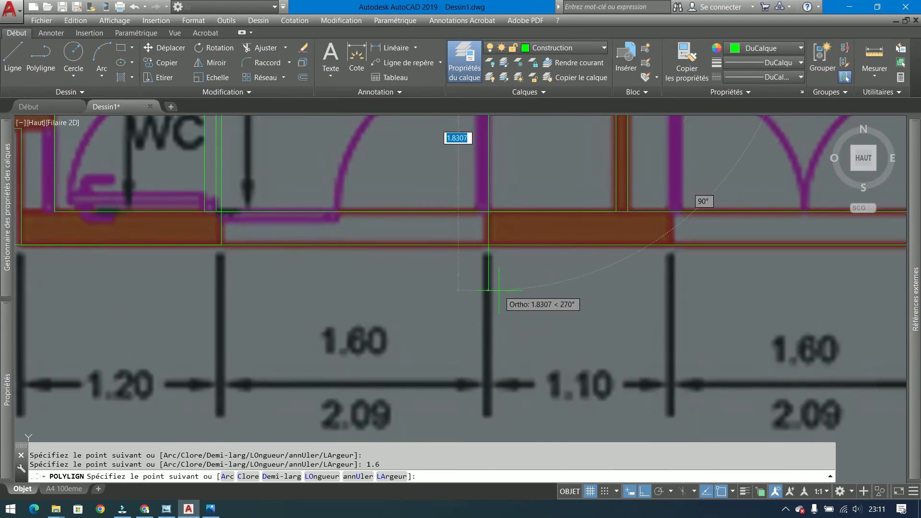
{"action": "scroll", "coordinate": [489, 283], "scroll_direction": "down", "scroll_amount": 2}
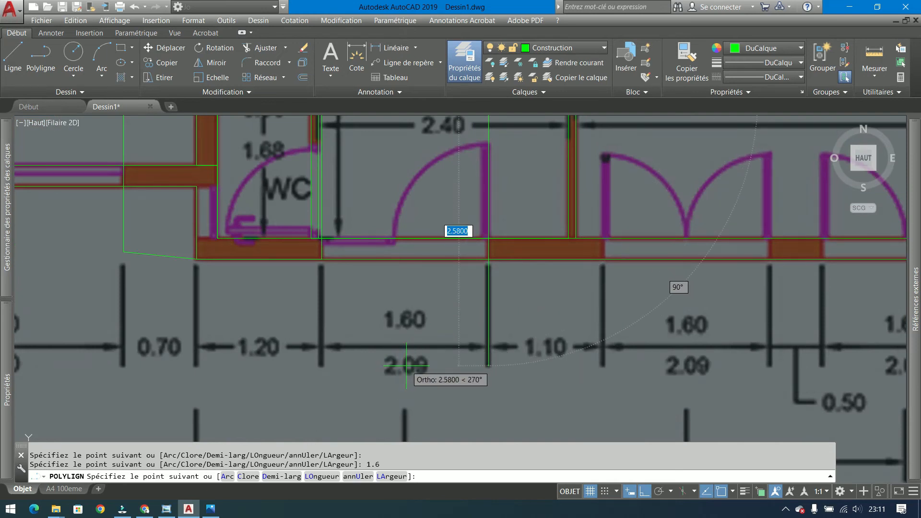
{"action": "scroll", "coordinate": [406, 366], "scroll_direction": "down", "scroll_amount": 2}
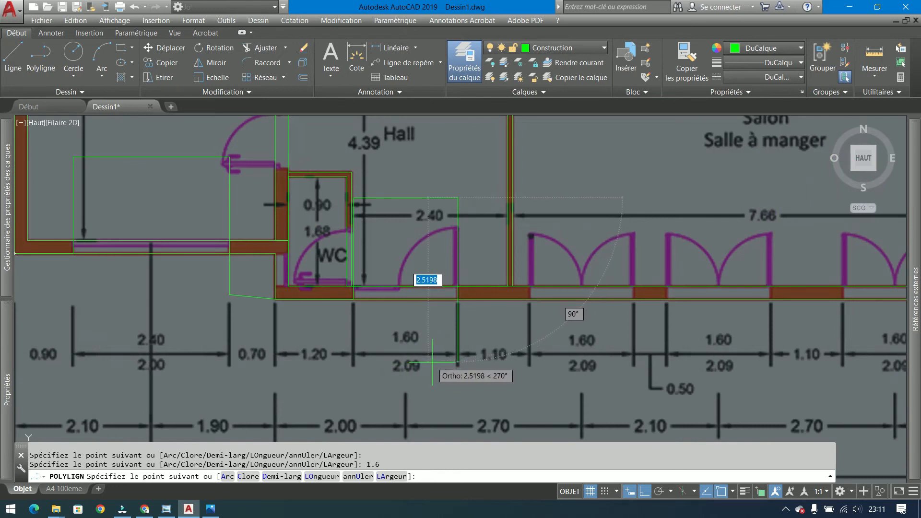
{"action": "scroll", "coordinate": [433, 362], "scroll_direction": "down", "scroll_amount": 2}
{"action": "middle_click_drag", "start_coordinate": [509, 361], "coordinate": [306, 357]}
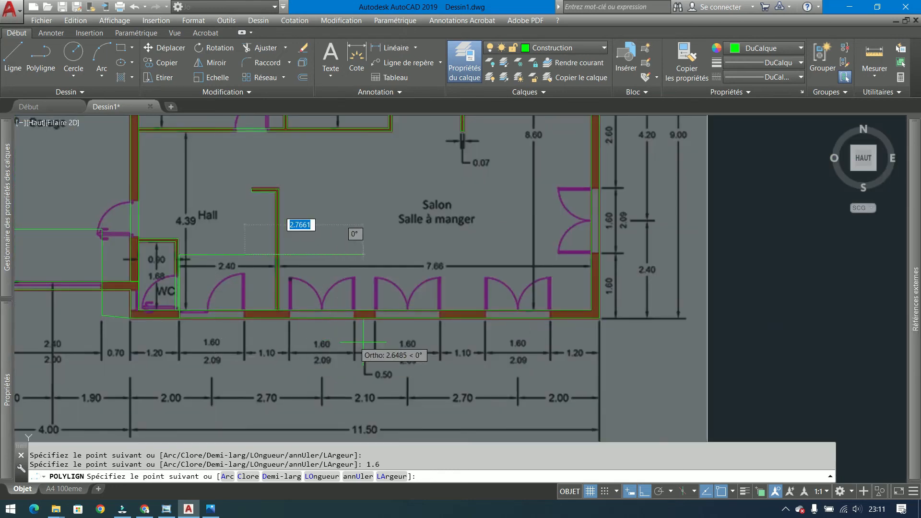
{"action": "middle_click_drag", "start_coordinate": [546, 342], "coordinate": [418, 406]}
{"action": "scroll", "coordinate": [494, 257], "scroll_direction": "down", "scroll_amount": 4}
{"action": "scroll", "coordinate": [446, 247], "scroll_direction": "up", "scroll_amount": 8}
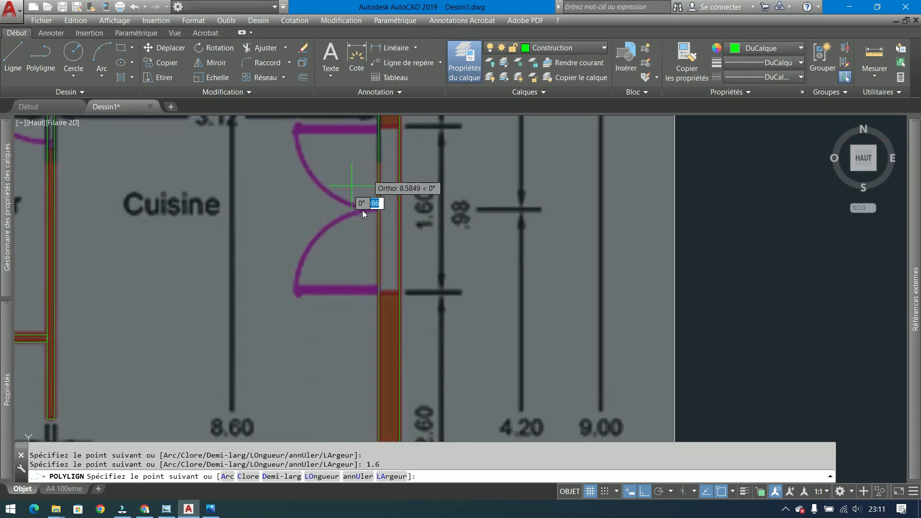
{"action": "scroll", "coordinate": [481, 205], "scroll_direction": "down", "scroll_amount": 8}
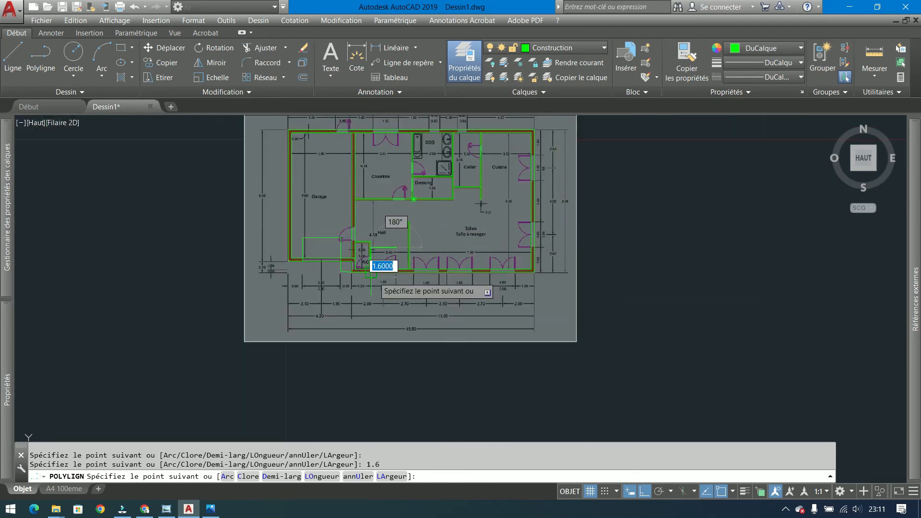
Continue the polyline down past the lower wall, 1.1 right, up, 1.6 right across the first Salon window opening, and down below the wall.
{"action": "scroll", "coordinate": [378, 277], "scroll_direction": "up", "scroll_amount": 7}
{"action": "left_click", "coordinate": [456, 287]}
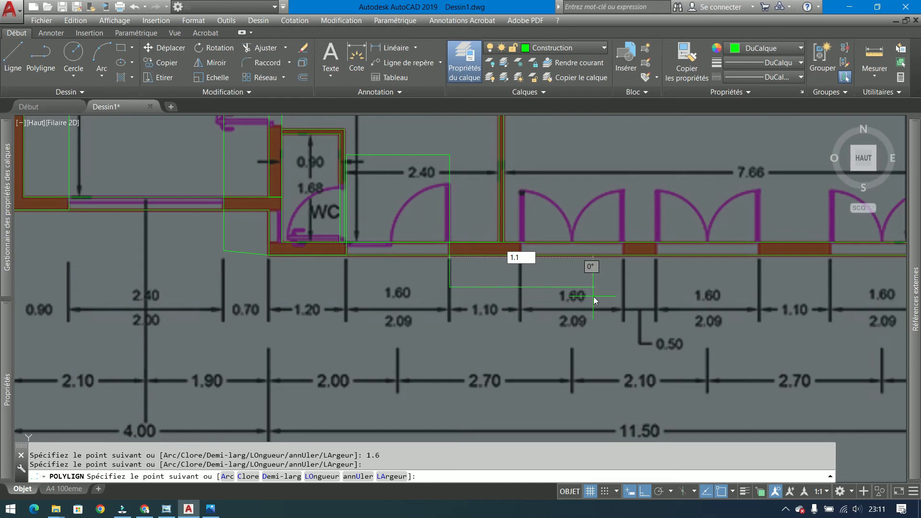
{"action": "type", "text": "1.1"}
{"action": "key", "text": "Return"}
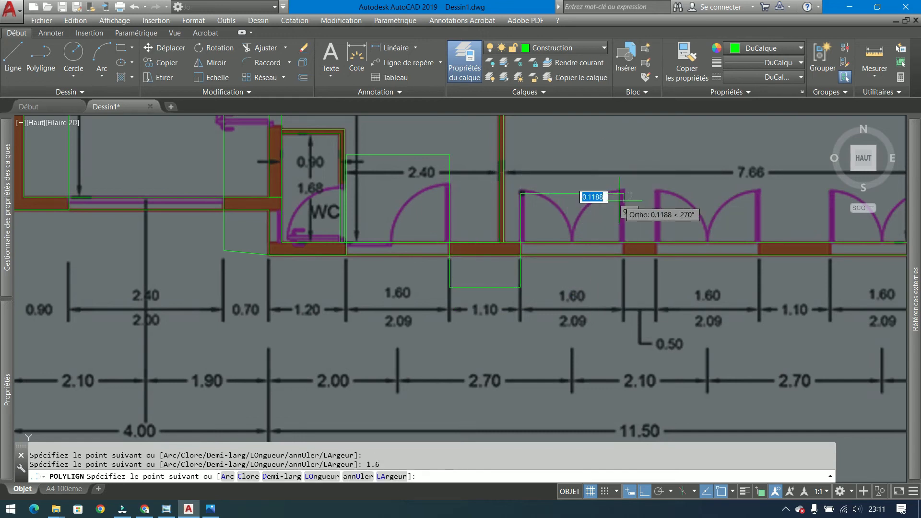
{"action": "left_click", "coordinate": [624, 296]}
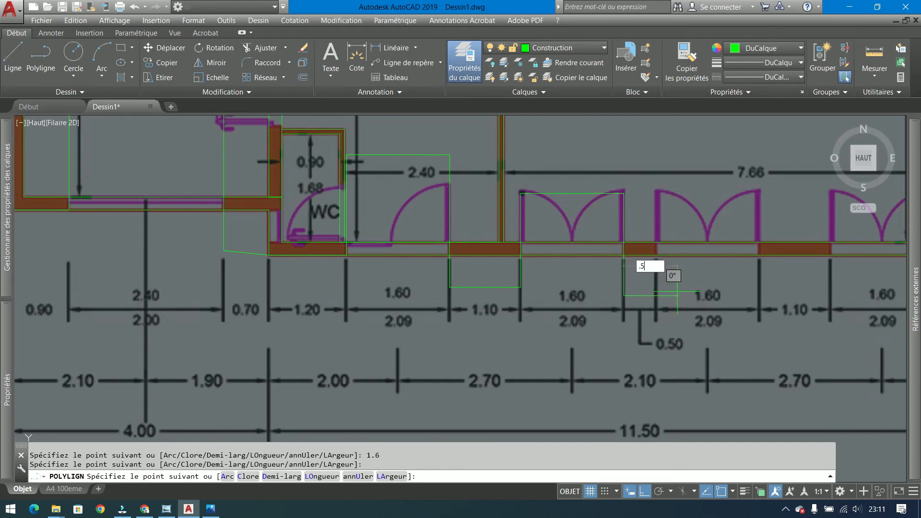
Continue the polyline 0.5 right, up past the wall, 1.6 right across the second Salon window opening, and down below the wall.
{"action": "type", "text": ".5"}
{"action": "key", "text": "Return"}
{"action": "left_click", "coordinate": [655, 190]}
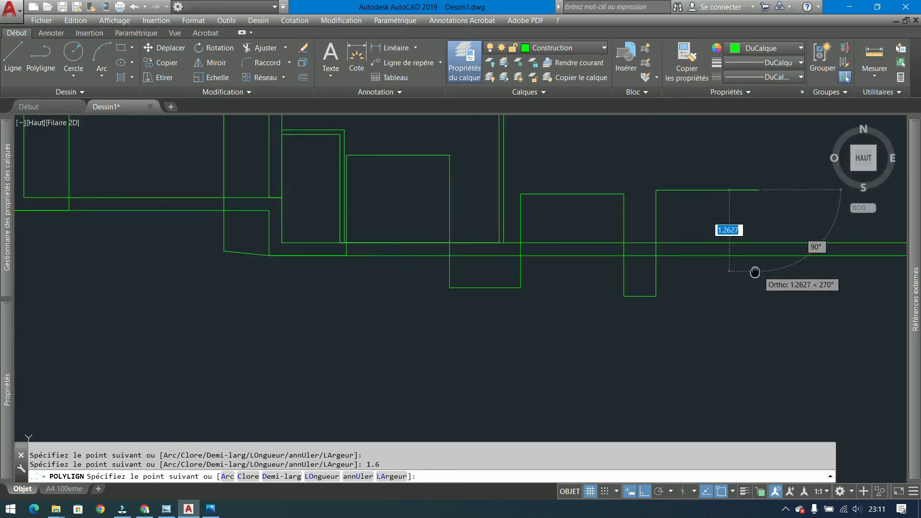
{"action": "middle_click_drag", "start_coordinate": [755, 267], "coordinate": [370, 281]}
{"action": "left_click", "coordinate": [365, 303]}
Continue the polyline 1.1 right, up, 1.6 right across the third Salon window opening and down past the wall, ending it.
{"action": "type", "text": "1.1"}
{"action": "key", "text": "Return"}
{"action": "left_click", "coordinate": [441, 230]}
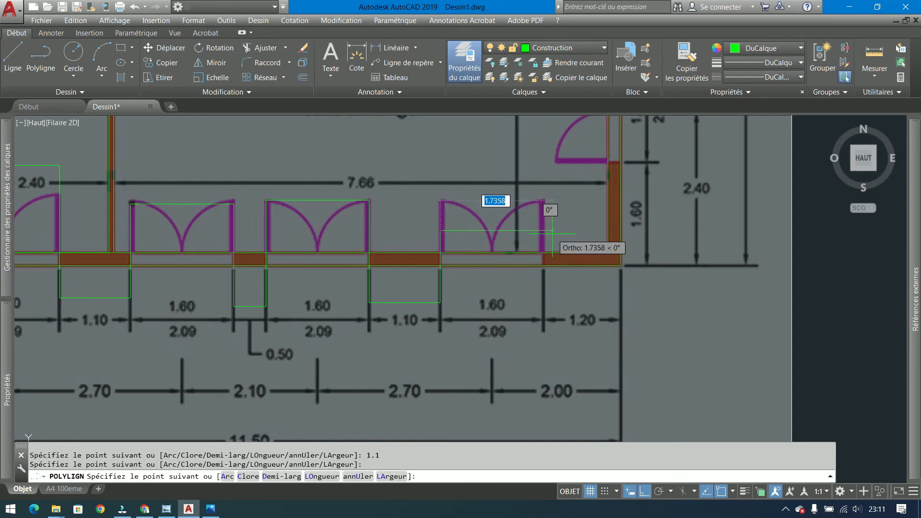
{"action": "key", "text": "Return"}
{"action": "left_click", "coordinate": [535, 299]}
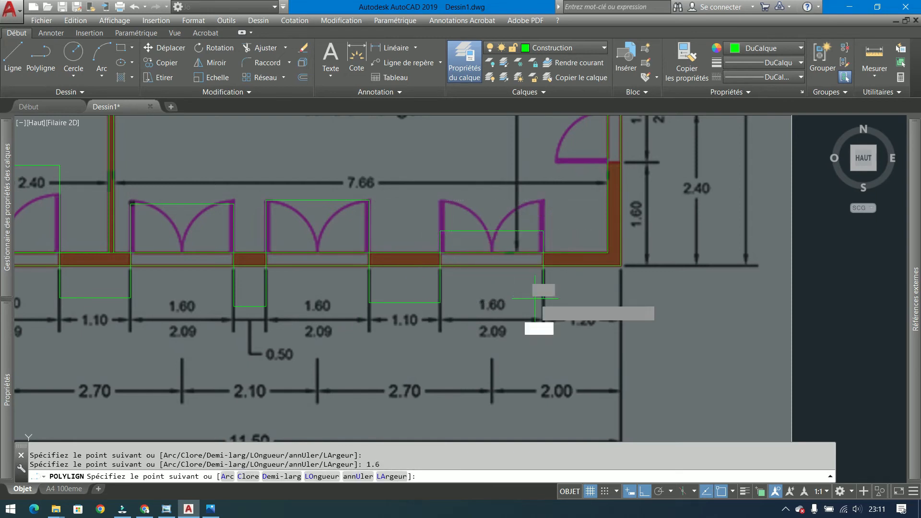
{"action": "key", "text": "Return"}
Start a polyline at the house's lower-right outer corner, running 1.6 up along the outer wall.
{"action": "scroll", "coordinate": [535, 299], "scroll_direction": "down", "scroll_amount": 3}
{"action": "scroll", "coordinate": [535, 300], "scroll_direction": "down", "scroll_amount": 2}
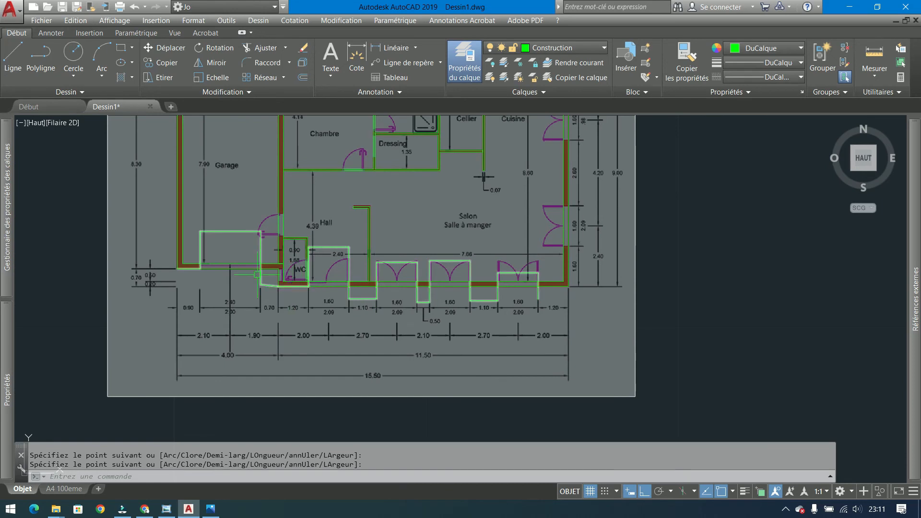
{"action": "middle_click_drag", "start_coordinate": [232, 268], "coordinate": [205, 303]}
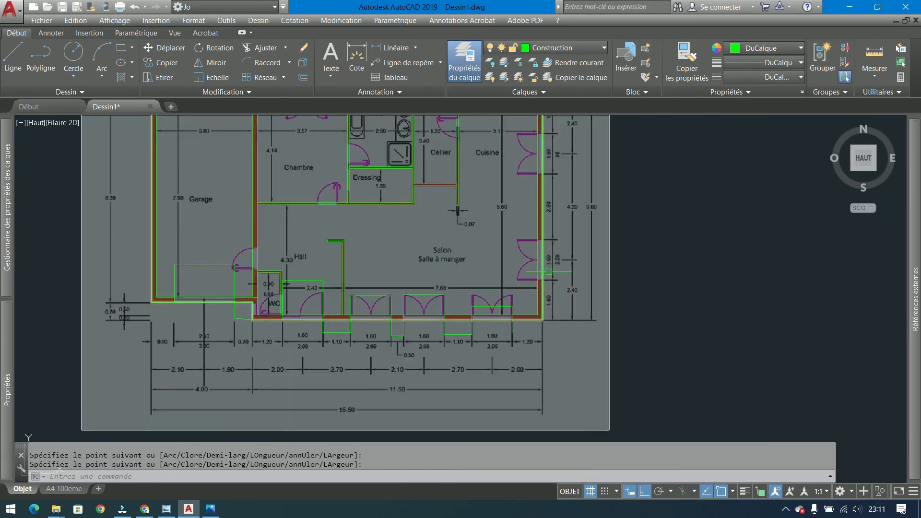
{"action": "scroll", "coordinate": [577, 276], "scroll_direction": "up", "scroll_amount": 2}
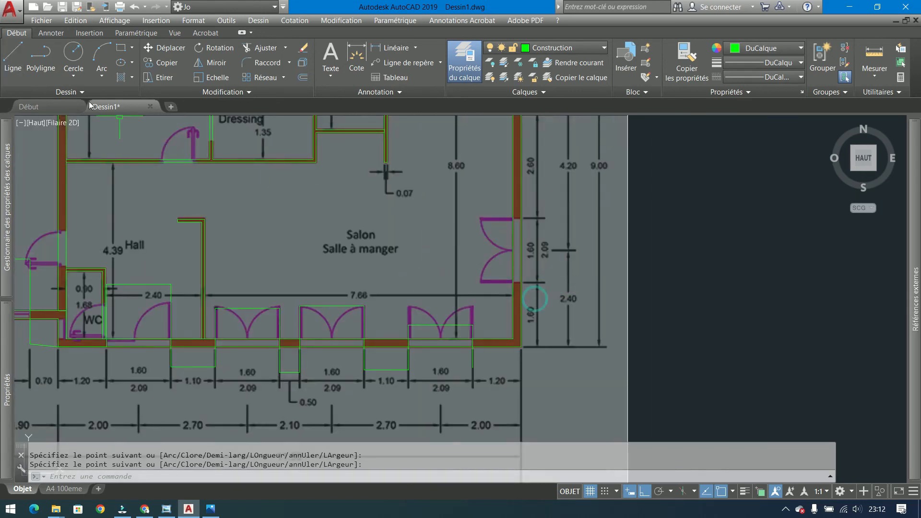
{"action": "left_click", "coordinate": [41, 55]}
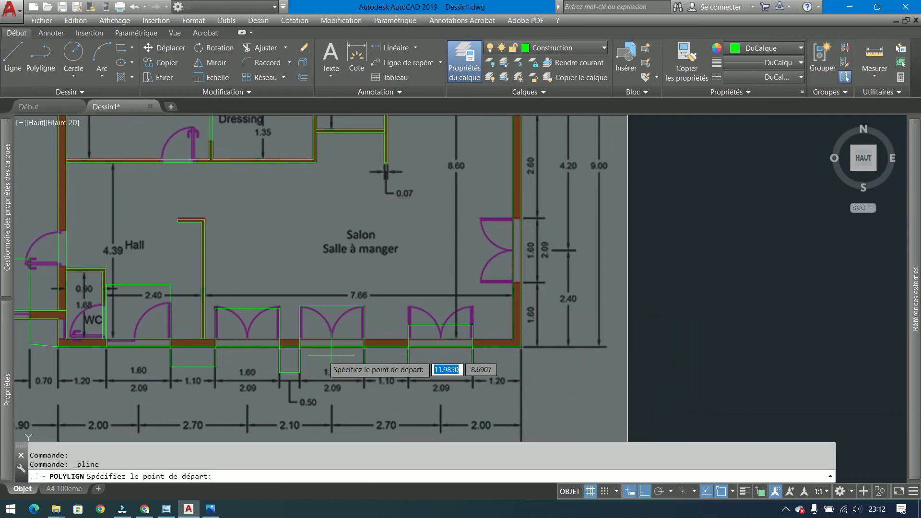
{"action": "left_click", "coordinate": [512, 348]}
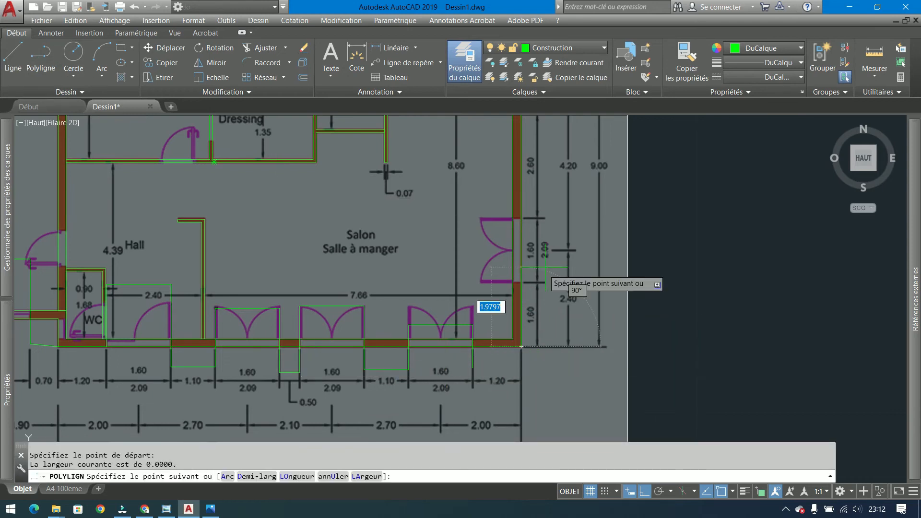
{"action": "type", "text": "1.6"}
{"action": "key", "text": "Return"}
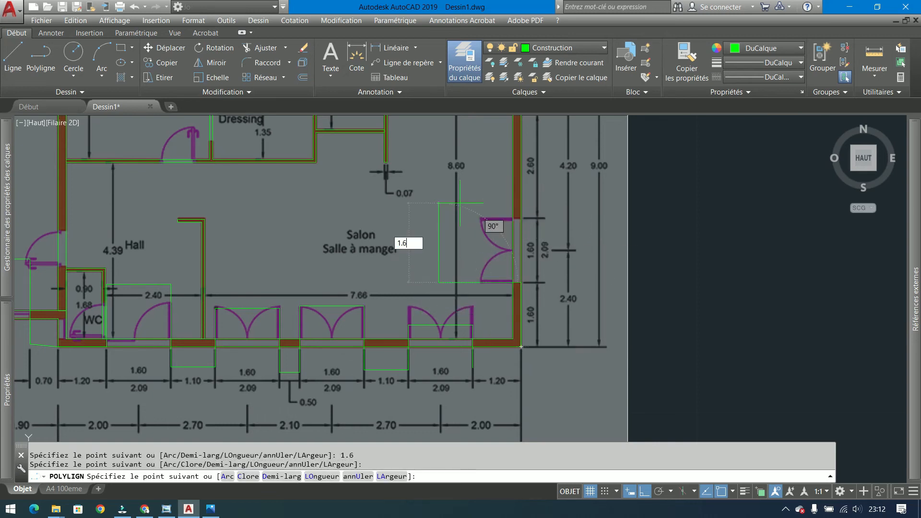
Trace 1.6 up across the Salon's right-hand window opening, 2.6 up outside the wall, and 1.6 up across the Cuisine window opening.
{"action": "middle_click_drag", "start_coordinate": [549, 202], "coordinate": [509, 357]}
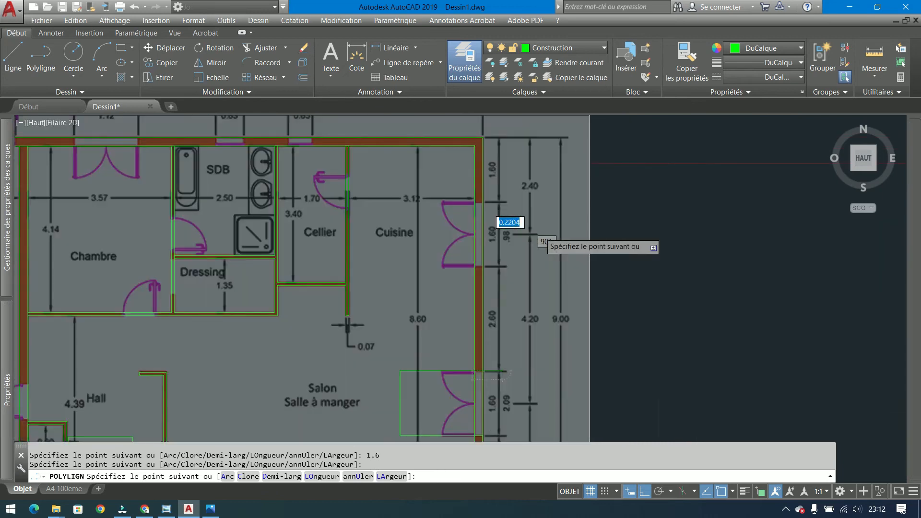
{"action": "key", "text": "Return"}
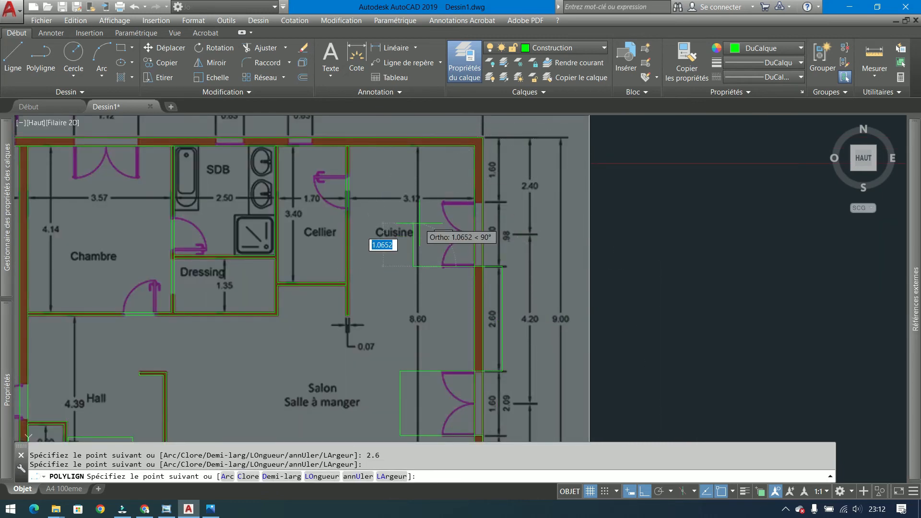
{"action": "type", "text": "1.6"}
{"action": "key", "text": "Return"}
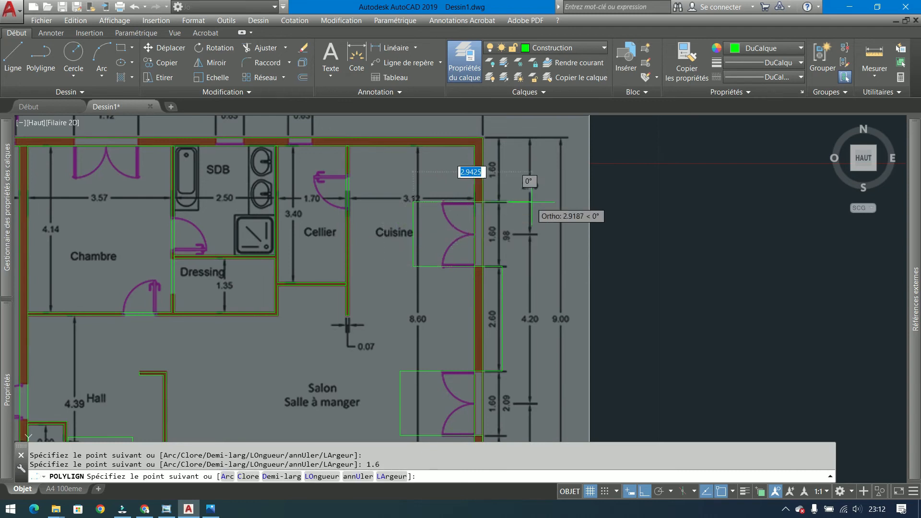
Continue the polyline right past the wall, over to the upper-right outer corner, and 4.23 left along the upper outer wall.
{"action": "middle_click_drag", "start_coordinate": [531, 202], "coordinate": [551, 295]}
{"action": "left_click", "coordinate": [505, 231]}
{"action": "scroll", "coordinate": [354, 213], "scroll_direction": "up", "scroll_amount": 2}
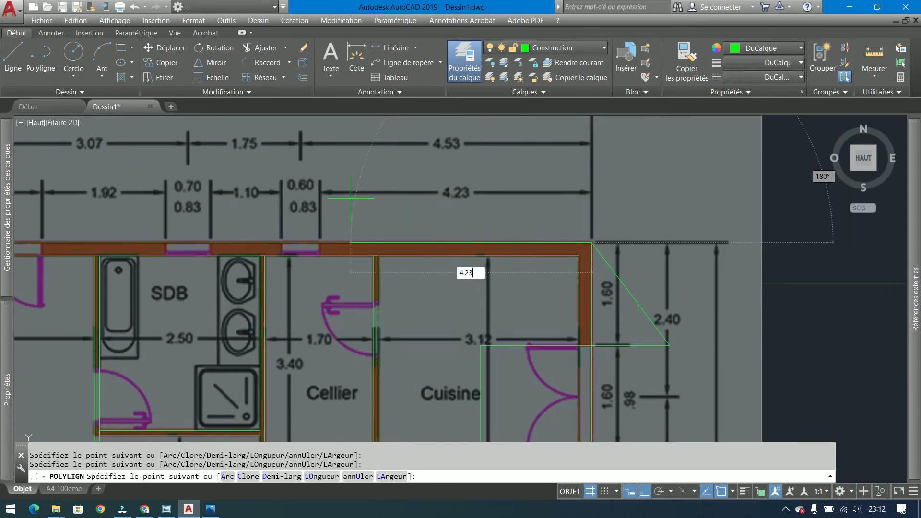
{"action": "key", "text": "Return"}
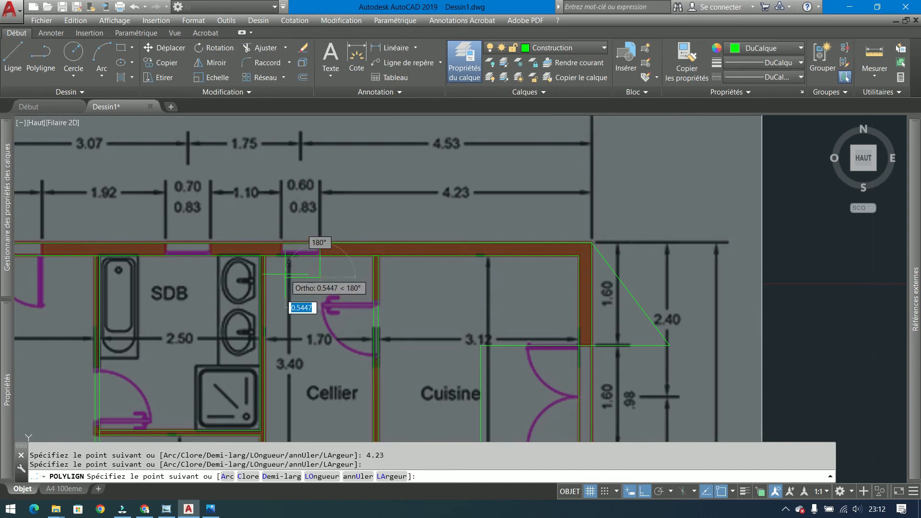
Mark the Cellier window opening 0.6 wide inside the wall, run 1.1 left outside it, and mark the SDB window opening 0.7 wide.
{"action": "key", "text": "Return"}
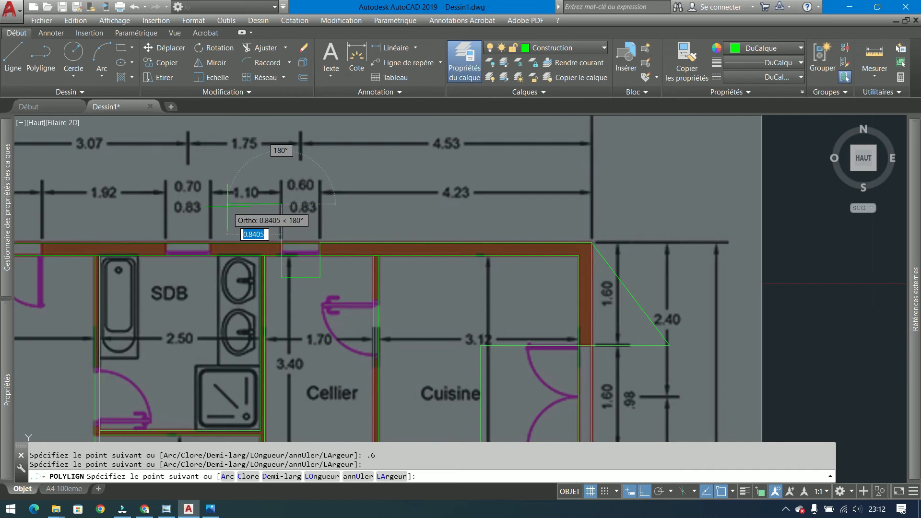
{"action": "key", "text": "Return"}
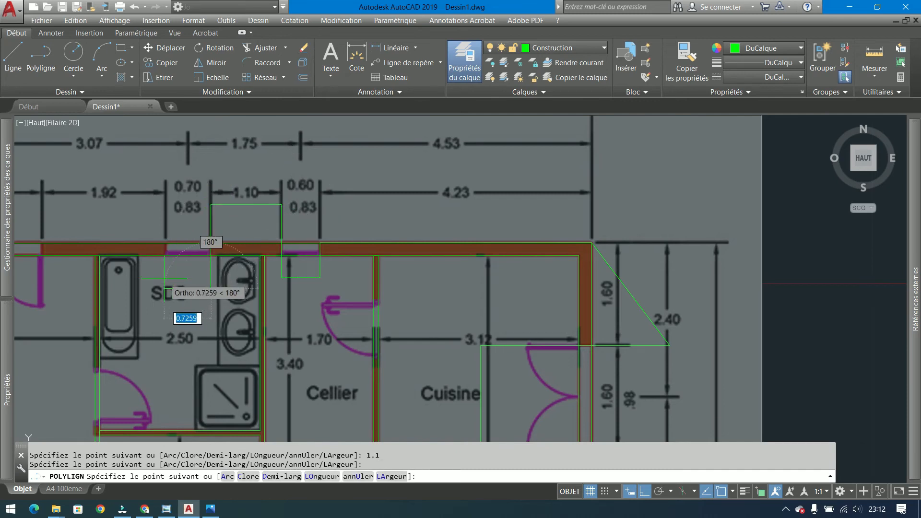
{"action": "key", "text": "Return"}
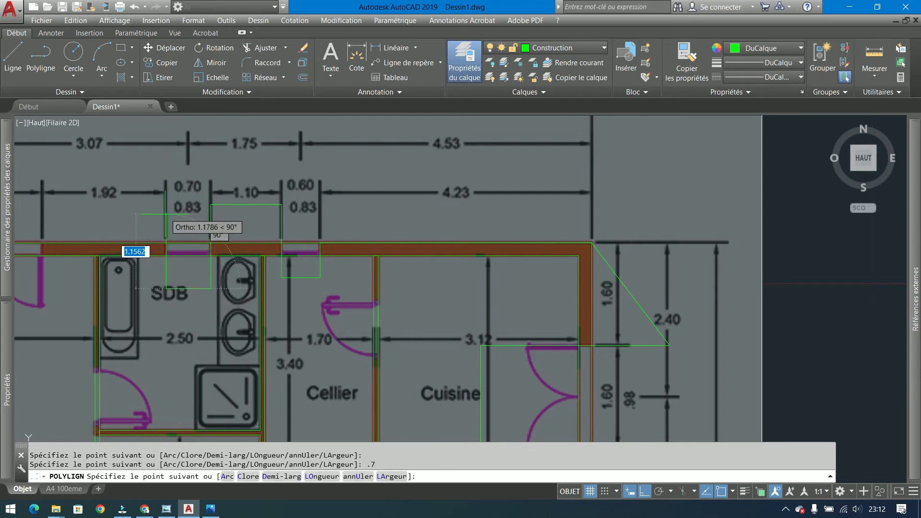
Continue the polyline 1.92 left above the wall, 1.6 left across the Chambre window opening inside it, 1.45 left above it, and down into the garage.
{"action": "middle_click_drag", "start_coordinate": [71, 181], "coordinate": [489, 194]}
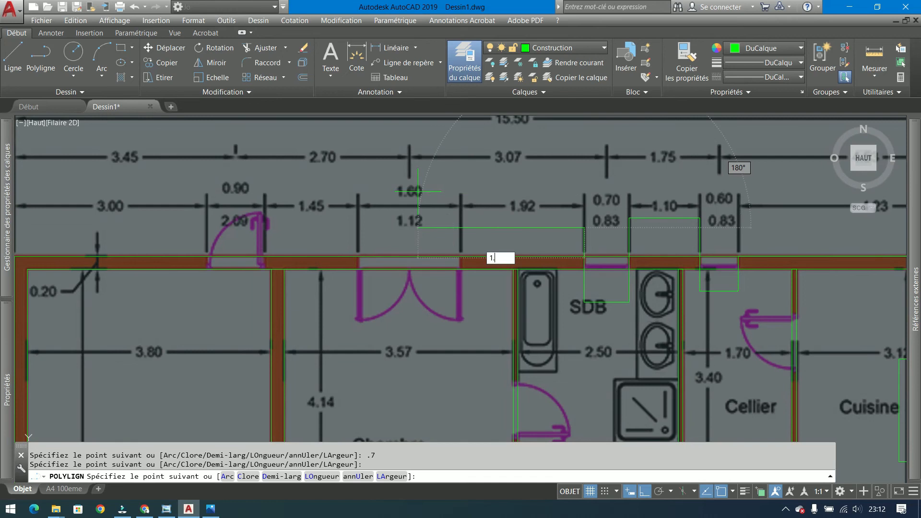
{"action": "type", "text": "1.92"}
{"action": "key", "text": "Return"}
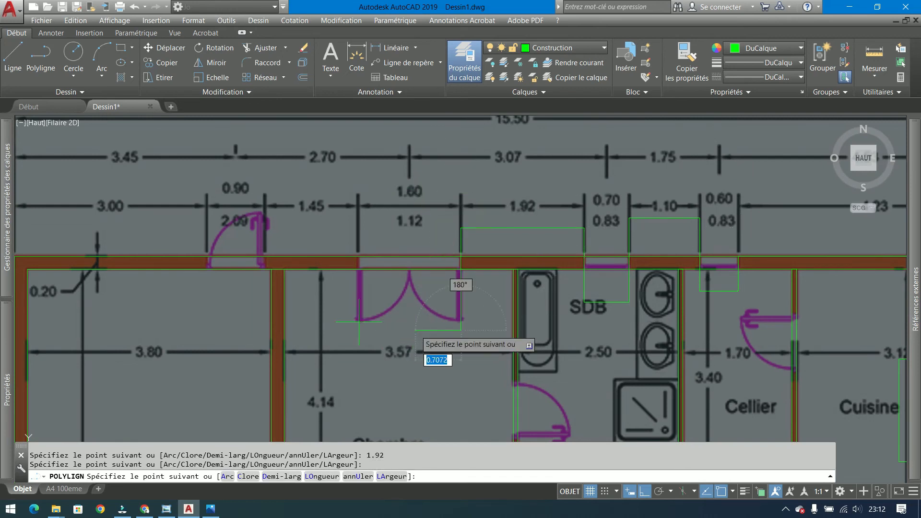
{"action": "type", "text": "1.6"}
{"action": "key", "text": "Return"}
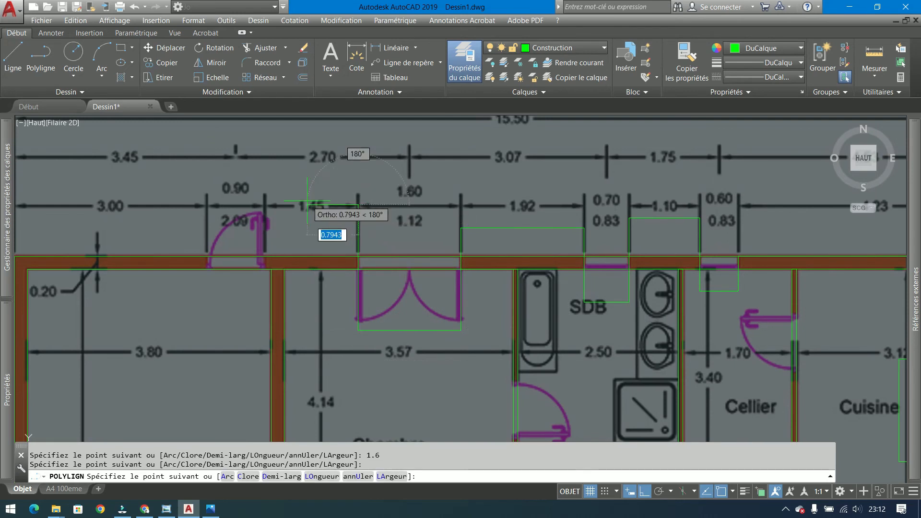
{"action": "type", "text": "1.45"}
{"action": "key", "text": "Return"}
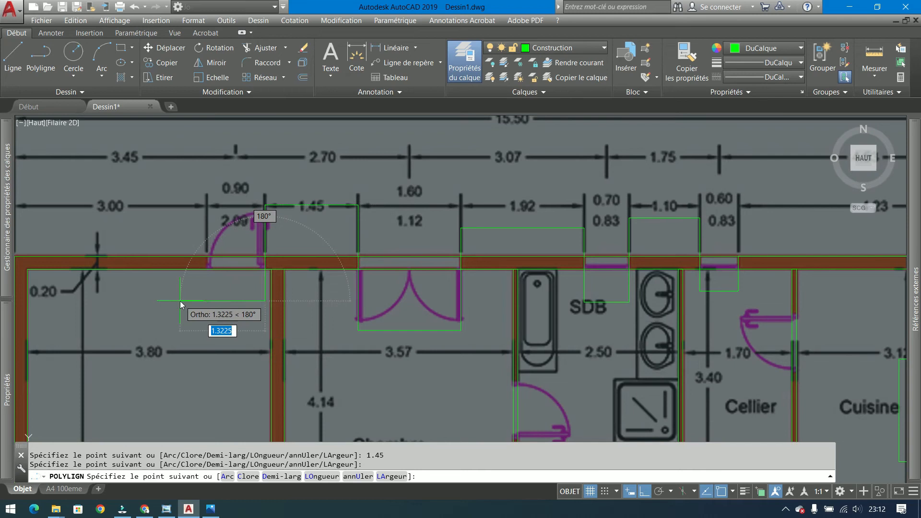
Mark the garage's upper door opening 0.9 wide inside the wall, run back up past the wall, and end the polyline.
{"action": "key", "text": "Return"}
{"action": "left_click", "coordinate": [186, 202]}
{"action": "key", "text": "Return"}
{"action": "scroll", "coordinate": [222, 191], "scroll_direction": "down", "scroll_amount": 4}
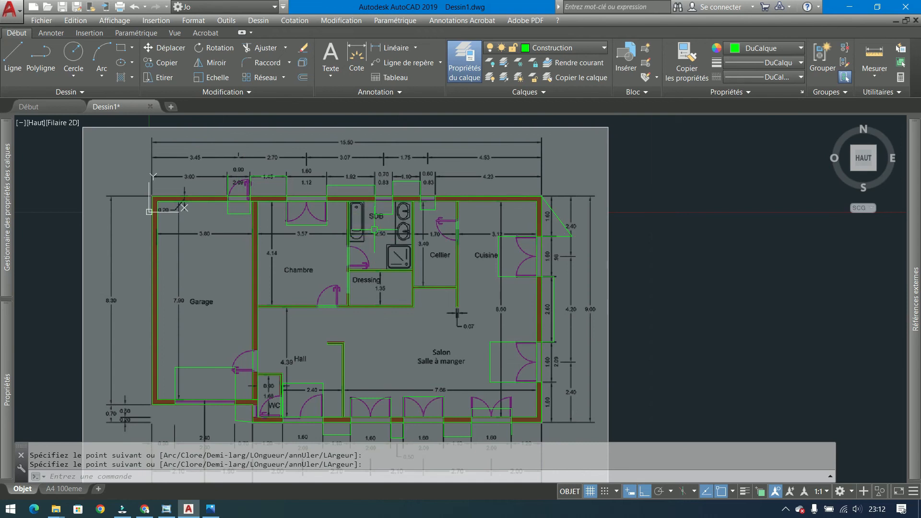
{"action": "scroll", "coordinate": [268, 355], "scroll_direction": "up", "scroll_amount": 4}
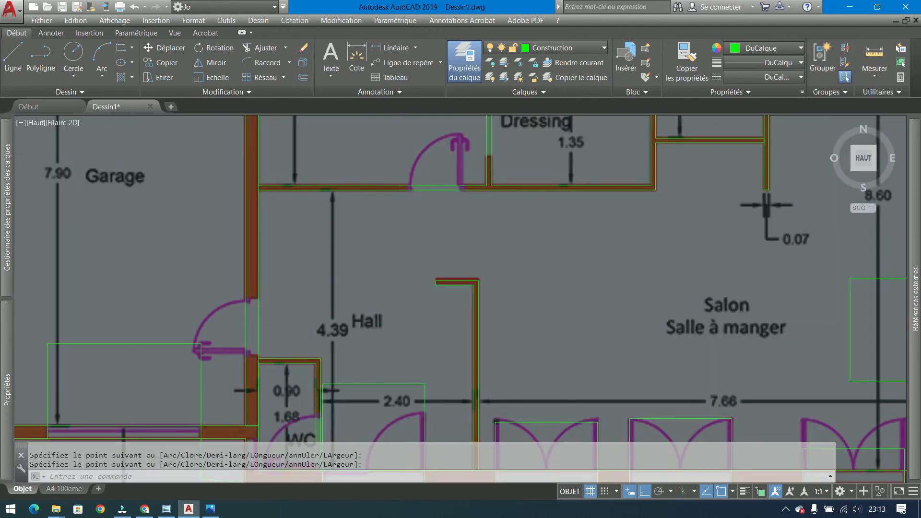
{"action": "scroll", "coordinate": [311, 272], "scroll_direction": "down", "scroll_amount": 2}
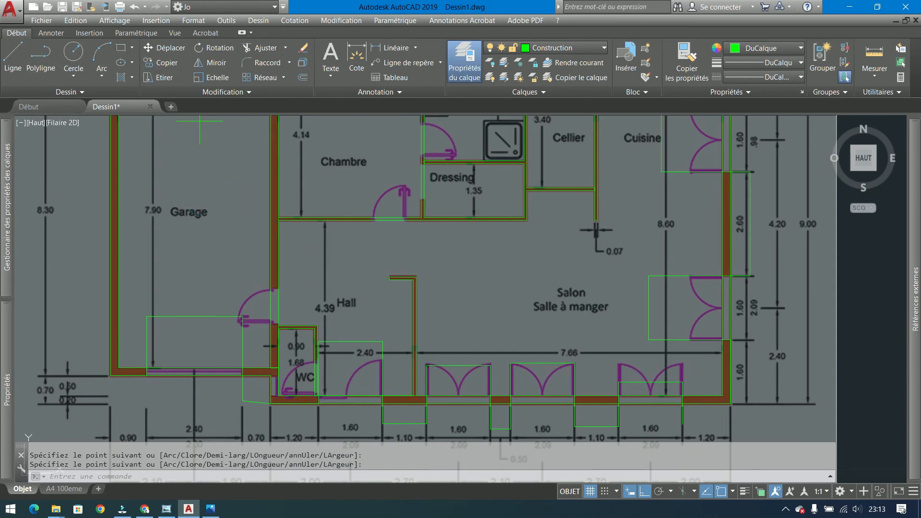
Start a polyline at the garage's lower-right inner corner and run it 1.1 up along the wall to the Hall door.
{"action": "left_click", "coordinate": [41, 55]}
{"action": "scroll", "coordinate": [307, 365], "scroll_direction": "up", "scroll_amount": 4}
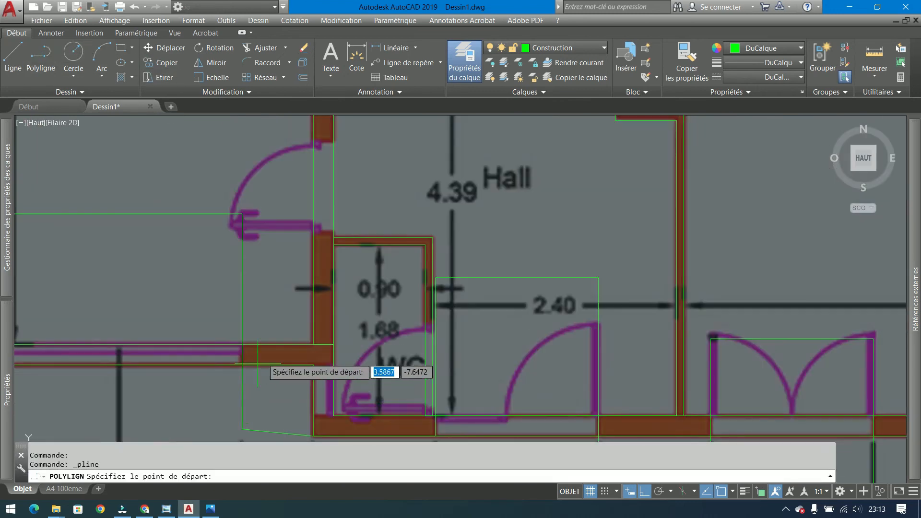
{"action": "left_click", "coordinate": [313, 344]}
{"action": "scroll", "coordinate": [301, 230], "scroll_direction": "up", "scroll_amount": 2}
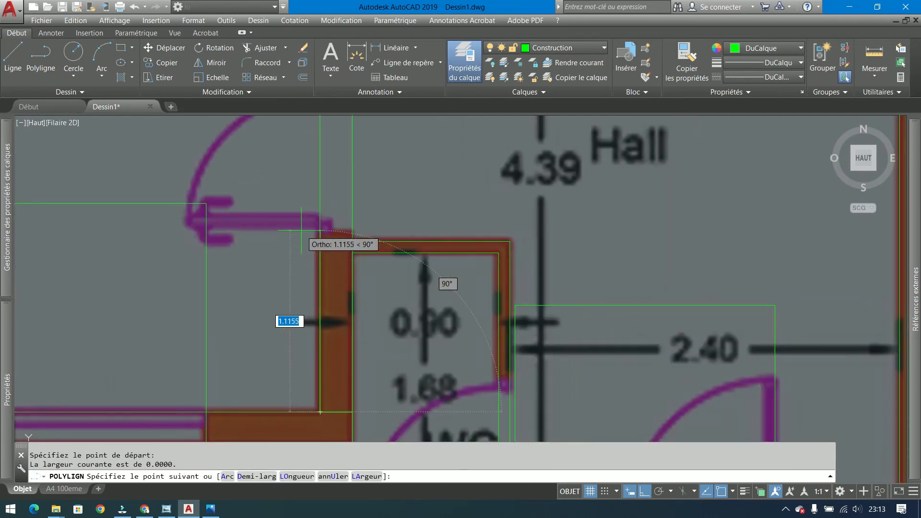
{"action": "scroll", "coordinate": [302, 230], "scroll_direction": "up", "scroll_amount": 2}
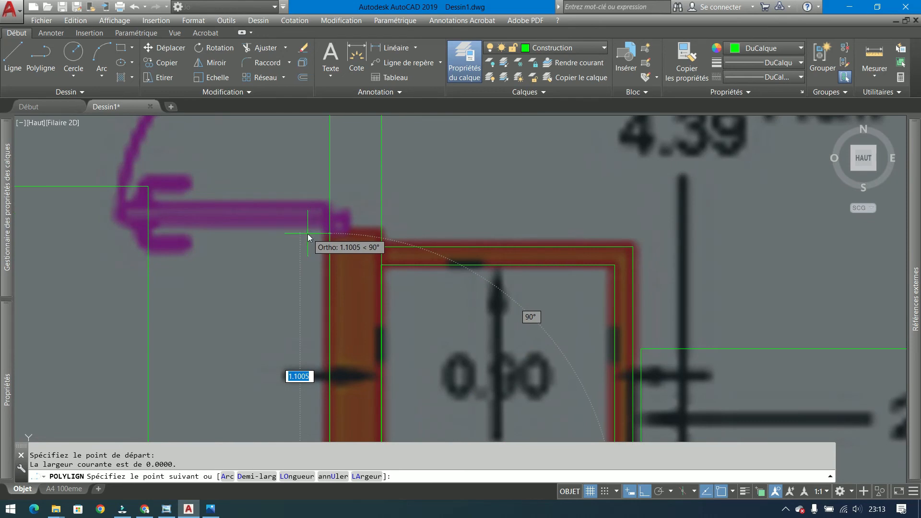
{"action": "type", "text": "1.1"}
{"action": "key", "text": "Return"}
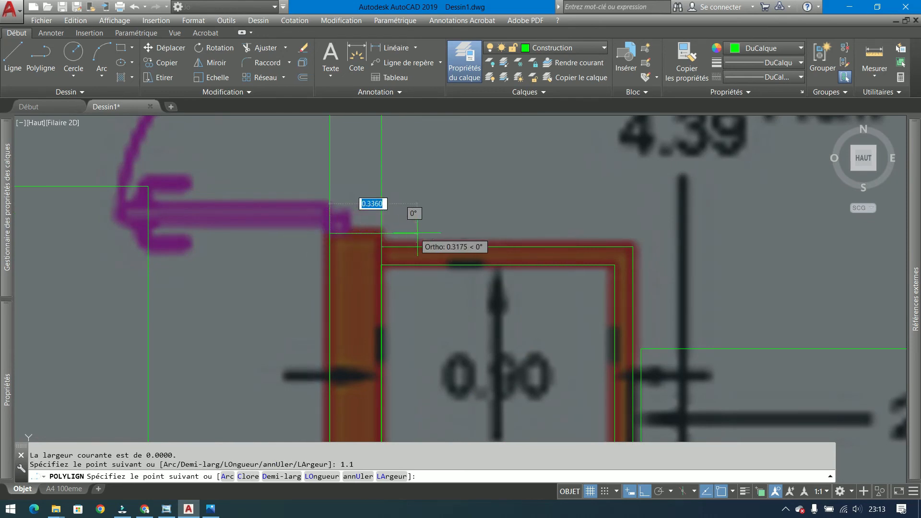
Continue right past the wall, 0.9 up across the garage–Hall door opening, and back left across the wall, ending the polyline.
{"action": "scroll", "coordinate": [381, 234], "scroll_direction": "down", "scroll_amount": 4}
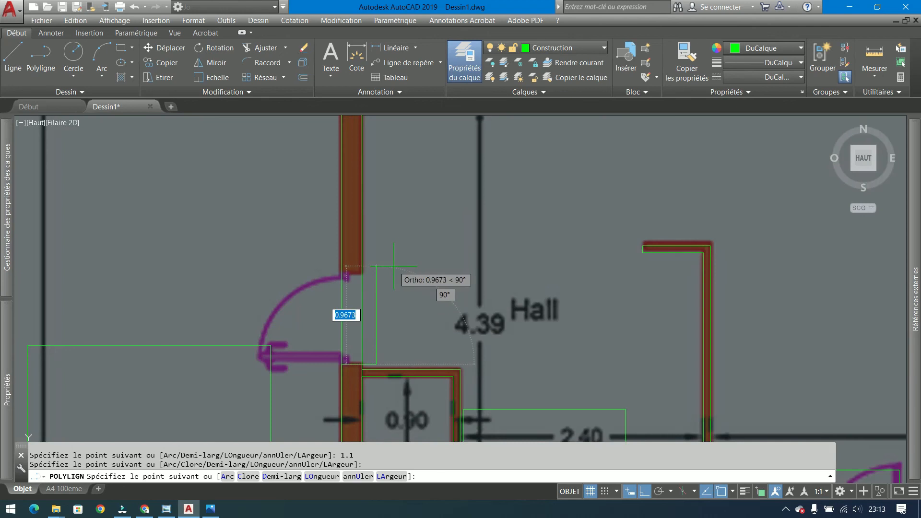
{"action": "type", "text": ".9"}
{"action": "key", "text": "Return"}
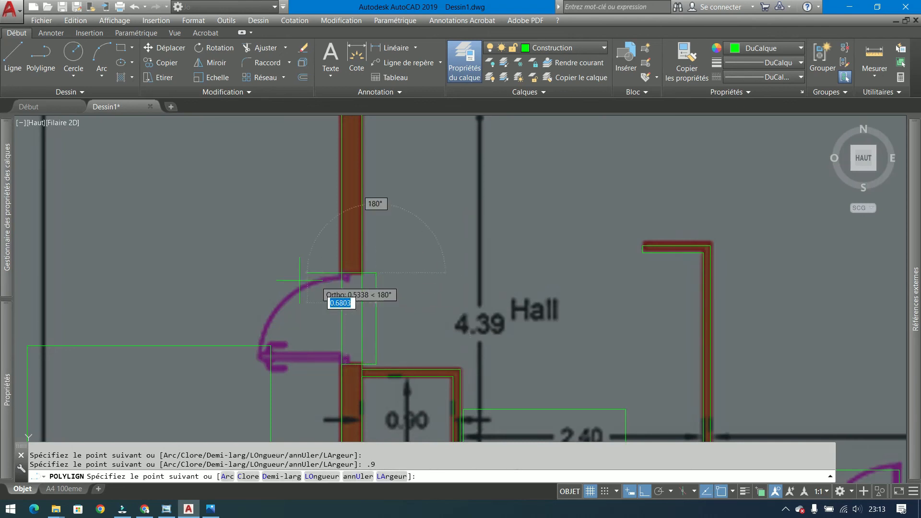
{"action": "scroll", "coordinate": [296, 277], "scroll_direction": "down", "scroll_amount": 4}
{"action": "scroll", "coordinate": [292, 281], "scroll_direction": "down", "scroll_amount": 4}
{"action": "scroll", "coordinate": [294, 282], "scroll_direction": "up", "scroll_amount": 4}
{"action": "key", "text": "Escape"}
{"action": "key", "text": "Return"}
{"action": "key", "text": "Escape"}
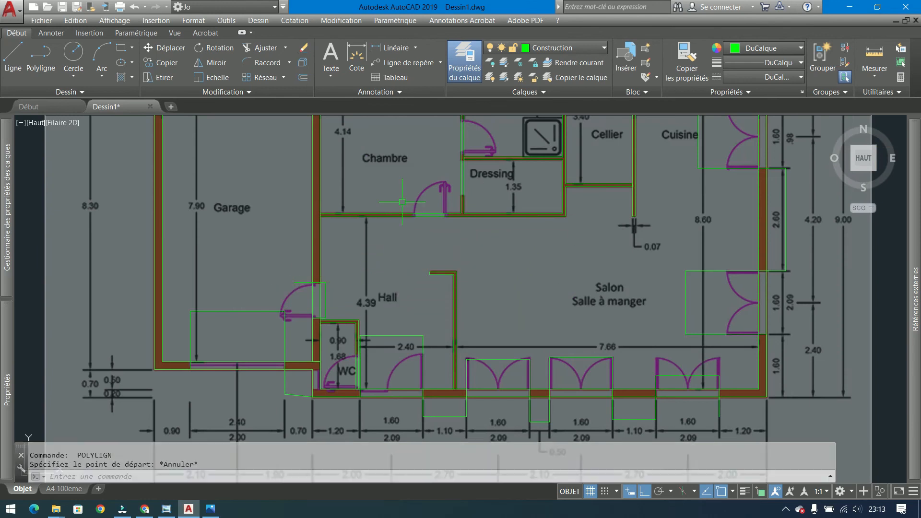
Start a polyline at the left end of the Chambre–Hall partition's lower face and run it 2.3 right to the Chambre door.
{"action": "scroll", "coordinate": [379, 214], "scroll_direction": "up", "scroll_amount": 2}
{"action": "middle_click_drag", "start_coordinate": [375, 216], "coordinate": [289, 281]}
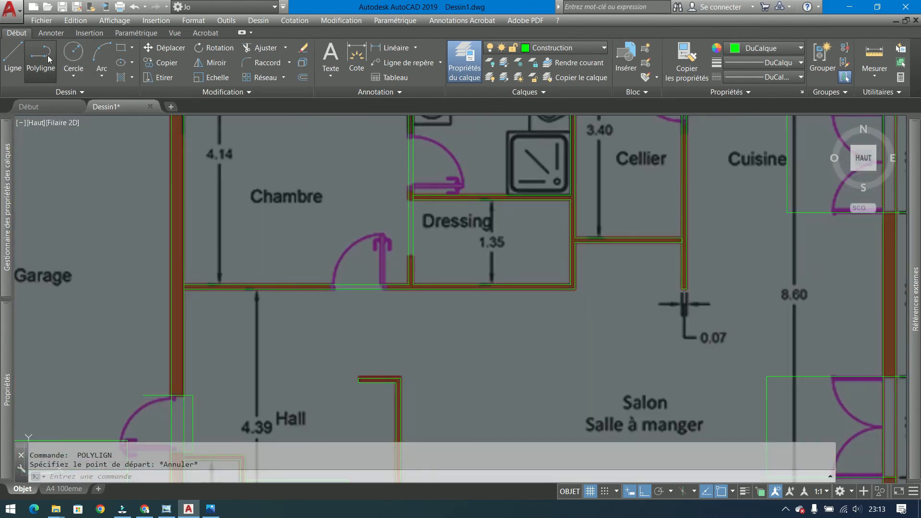
{"action": "key", "text": "Return"}
{"action": "left_click", "coordinate": [187, 288]}
{"action": "scroll", "coordinate": [336, 313], "scroll_direction": "up", "scroll_amount": 4}
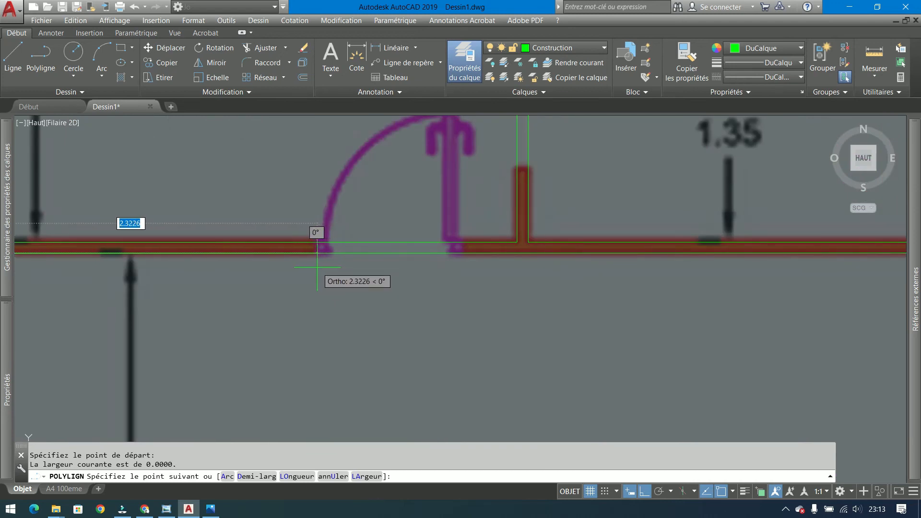
{"action": "type", "text": "2.3"}
{"action": "key", "text": "Return"}
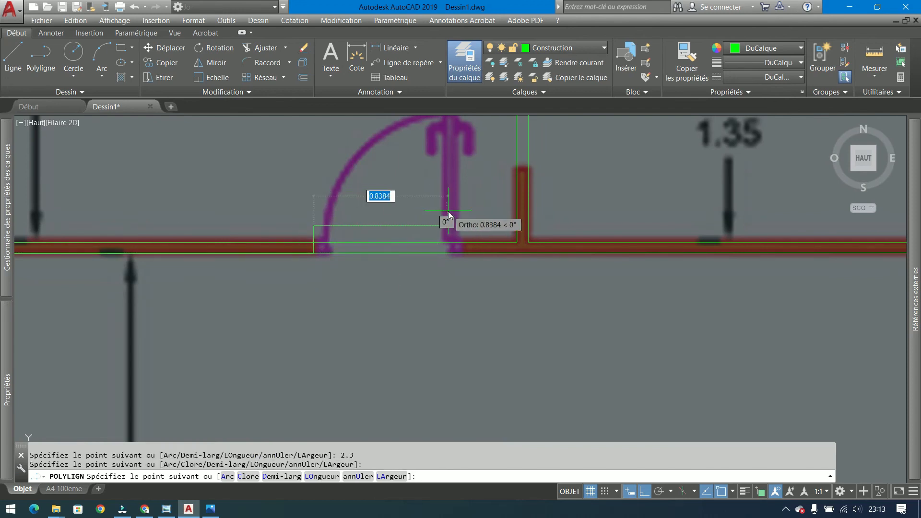
Mark the Chambre door opening 0.9 wide above the partition, come back down across it, and end the polyline.
{"action": "key", "text": "Return"}
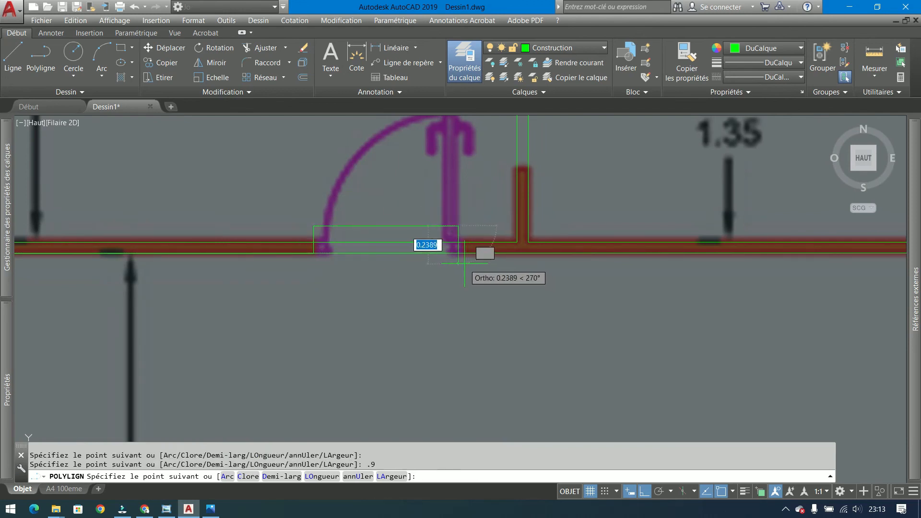
{"action": "left_click", "coordinate": [464, 260]}
{"action": "scroll", "coordinate": [452, 262], "scroll_direction": "down", "scroll_amount": 2}
{"action": "middle_click_drag", "start_coordinate": [628, 309], "coordinate": [500, 345]}
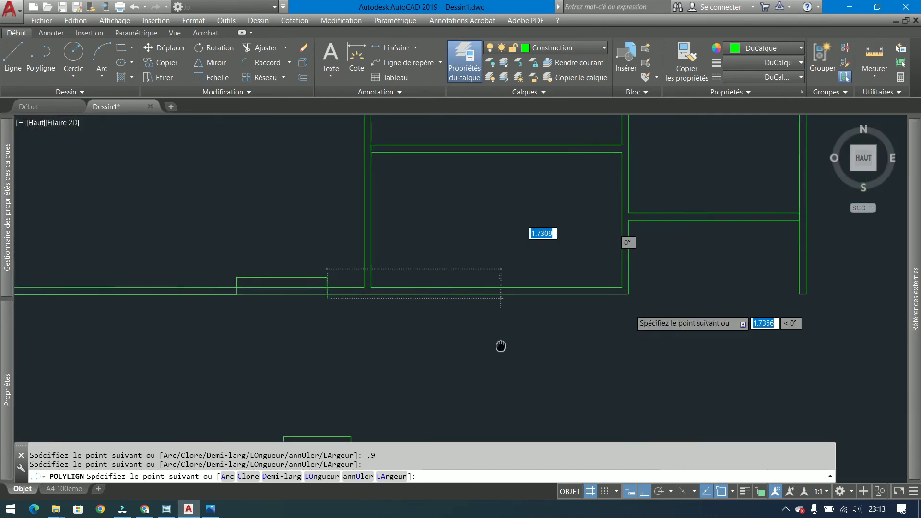
{"action": "key", "text": "Return"}
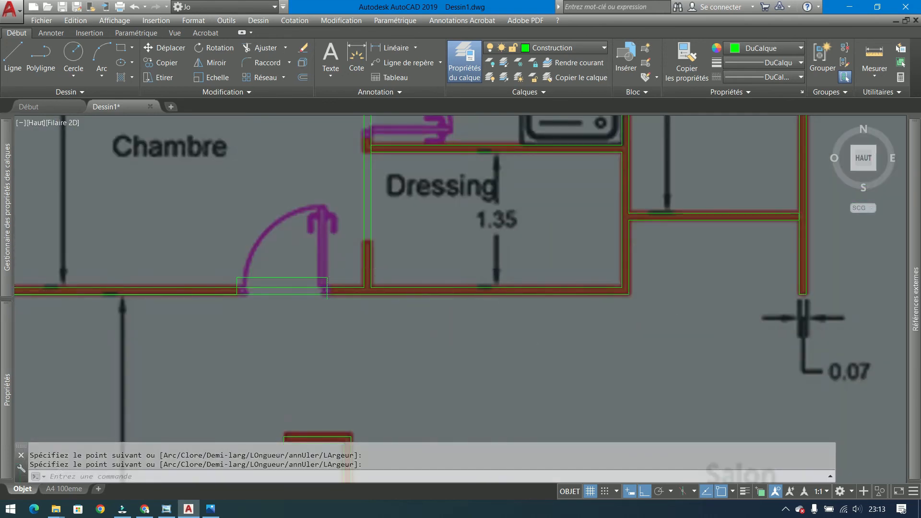
From the Dressing's upper-left inner corner, draw a polyline left past the partition, 0.9 down, and back right to mark its door opening.
{"action": "scroll", "coordinate": [518, 294], "scroll_direction": "down", "scroll_amount": 2}
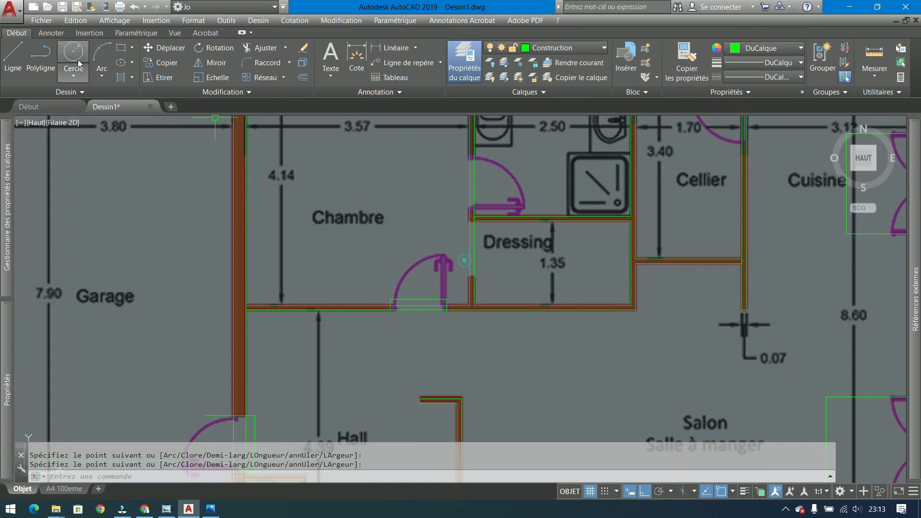
{"action": "left_click", "coordinate": [41, 53]}
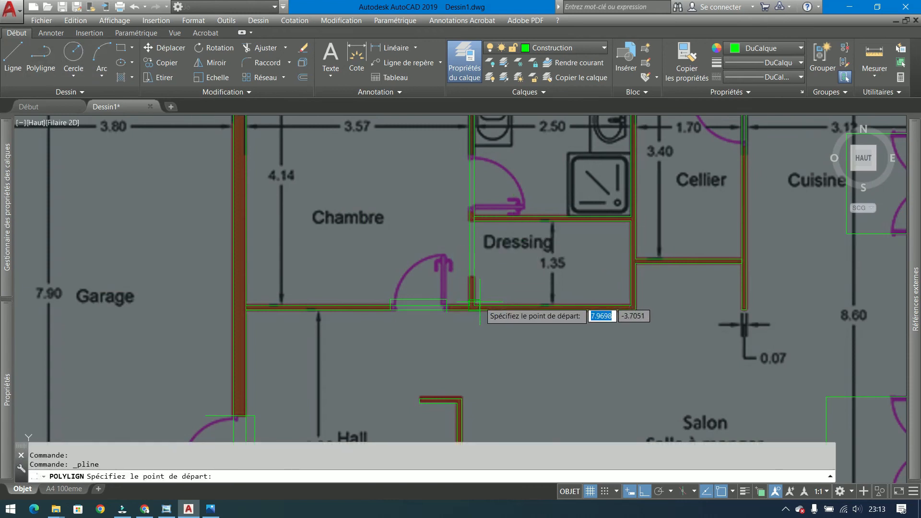
{"action": "scroll", "coordinate": [474, 225], "scroll_direction": "up", "scroll_amount": 5}
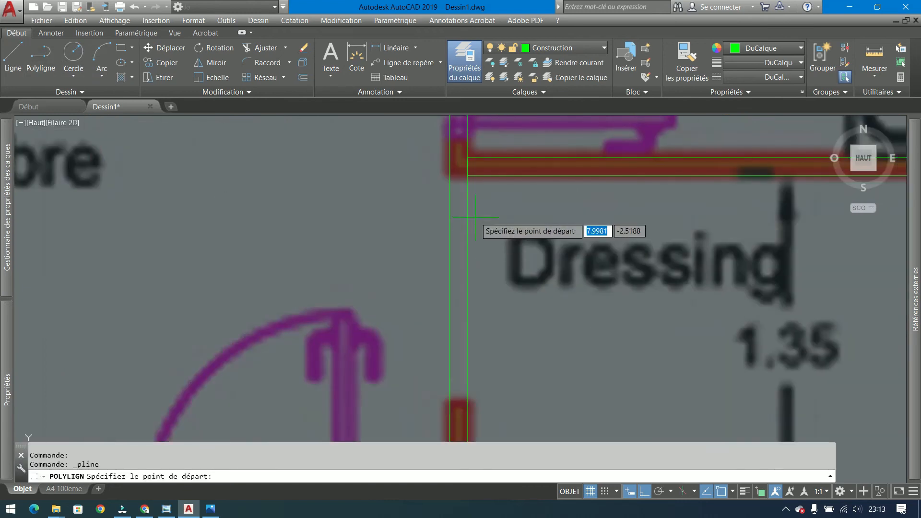
{"action": "left_click", "coordinate": [467, 175]}
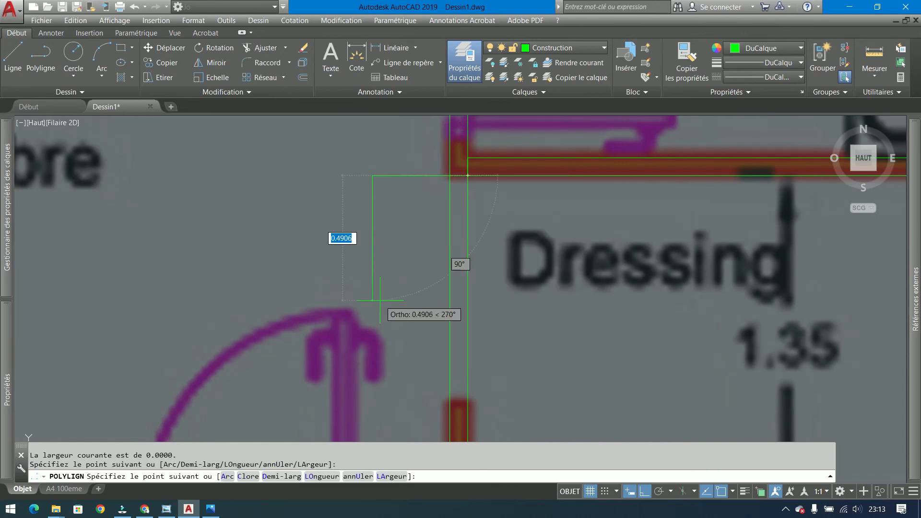
{"action": "type", "text": ".9"}
{"action": "key", "text": "Return"}
{"action": "left_click", "coordinate": [562, 316]}
{"action": "key", "text": "Return"}
{"action": "mouse_move", "coordinate": [497, 237]}
{"action": "middle_mouse_down"}
{"action": "mouse_move", "coordinate": [493, 304]}
{"action": "mouse_move", "coordinate": [452, 404]}
{"action": "middle_mouse_up"}
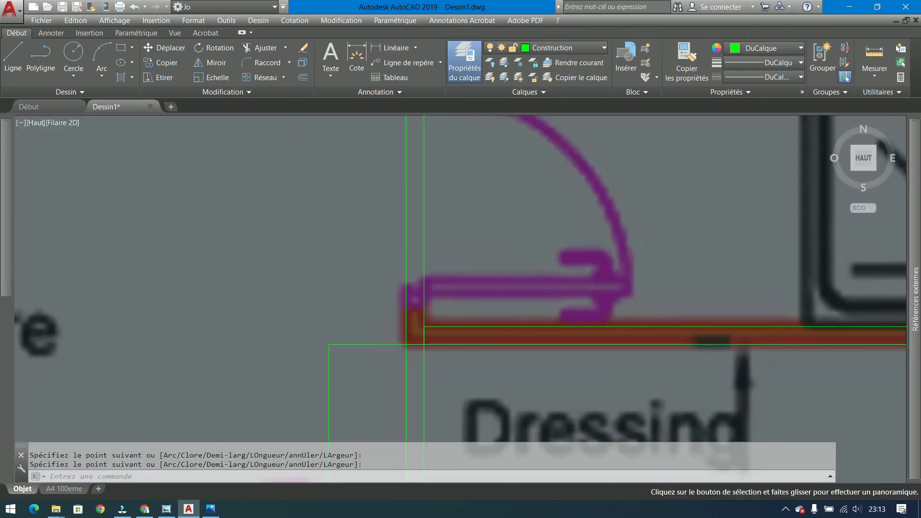
From the top of the Chambre–SDB partition's Chambre side, draw a polyline 1.75 down, then right, down and back left around the SDB door opening.
{"action": "scroll", "coordinate": [445, 390], "scroll_direction": "down", "scroll_amount": 2}
{"action": "middle_click_drag", "start_coordinate": [422, 249], "coordinate": [405, 368]}
{"action": "scroll", "coordinate": [407, 371], "scroll_direction": "down", "scroll_amount": 2}
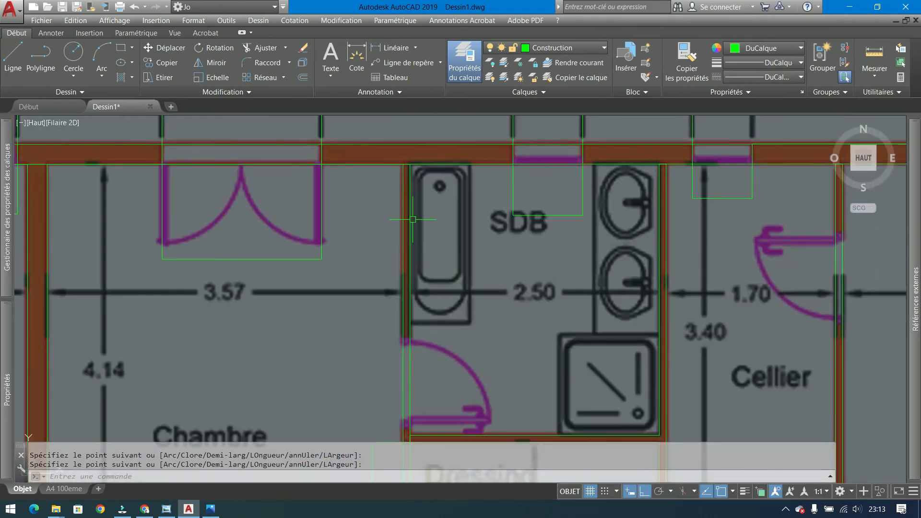
{"action": "key", "text": "Return"}
{"action": "left_click", "coordinate": [403, 165]}
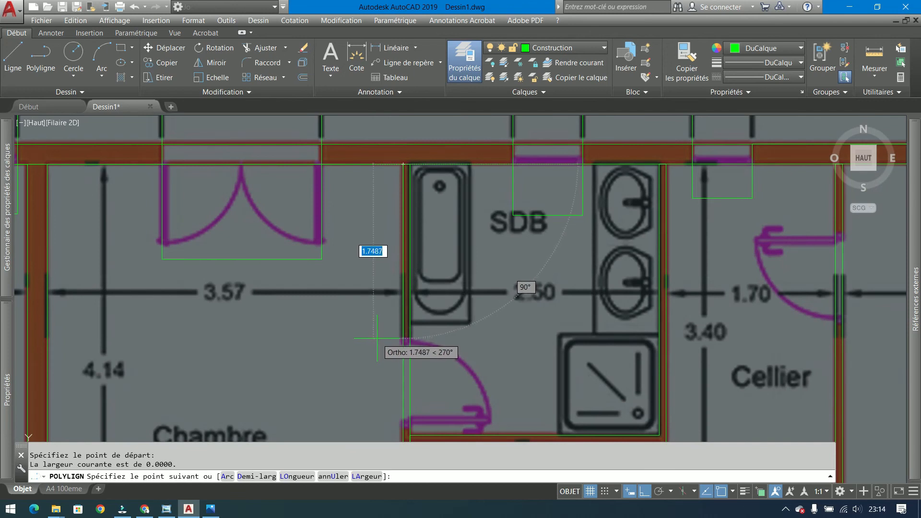
{"action": "type", "text": "1.75"}
{"action": "key", "text": "Return"}
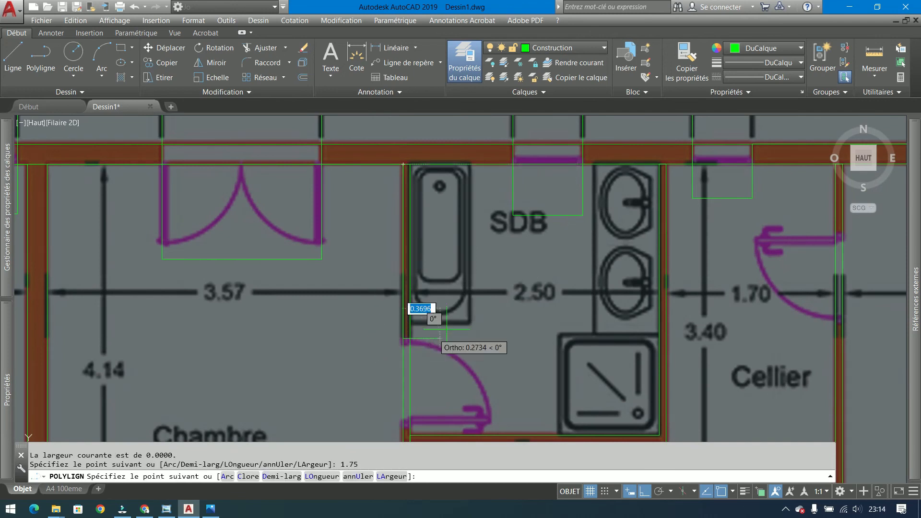
{"action": "key", "text": "Return"}
{"action": "left_click", "coordinate": [356, 377]}
{"action": "key", "text": "Return"}
Start a polyline at the top of the Cellier–Cuisine partition's Cuisine side and run it 0.7 down to the Cellier door.
{"action": "middle_click_drag", "start_coordinate": [490, 348], "coordinate": [245, 258]}
{"action": "scroll", "coordinate": [246, 258], "scroll_direction": "down", "scroll_amount": 2}
{"action": "middle_click_drag", "start_coordinate": [193, 272], "coordinate": [254, 251]}
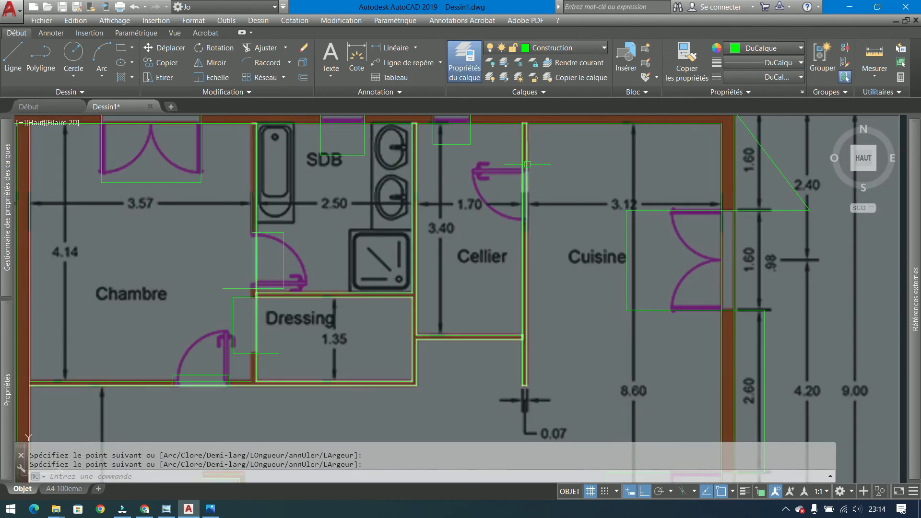
{"action": "mouse_move", "coordinate": [527, 164]}
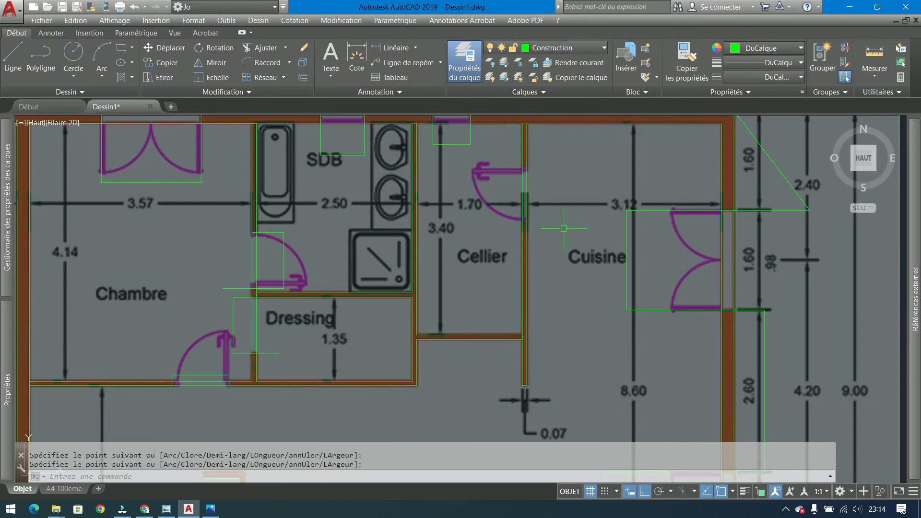
{"action": "scroll", "coordinate": [563, 228], "scroll_direction": "down", "scroll_amount": 4}
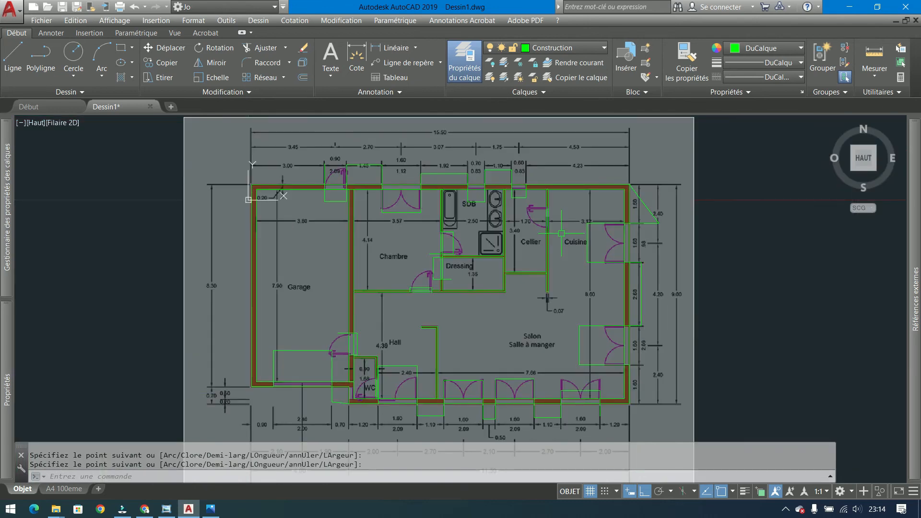
{"action": "scroll", "coordinate": [585, 175], "scroll_direction": "up", "scroll_amount": 3}
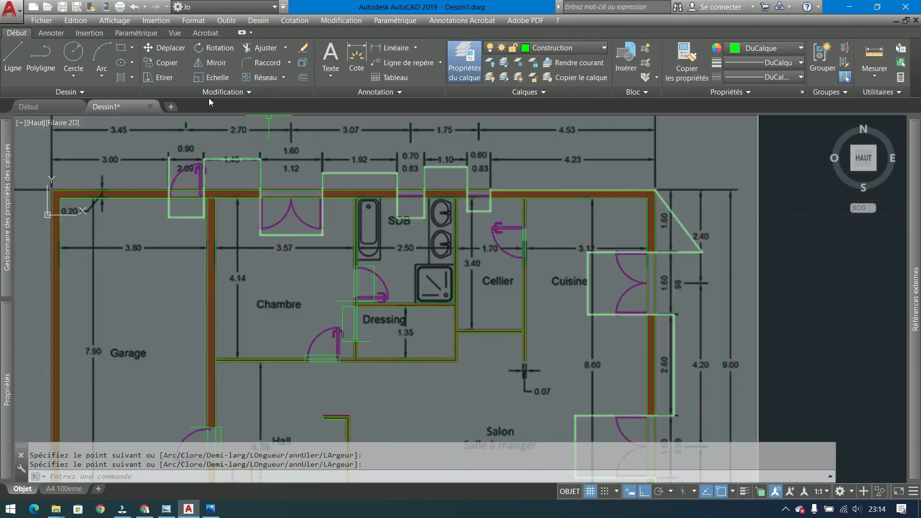
{"action": "left_click", "coordinate": [41, 57]}
{"action": "scroll", "coordinate": [596, 246], "scroll_direction": "up", "scroll_amount": 2}
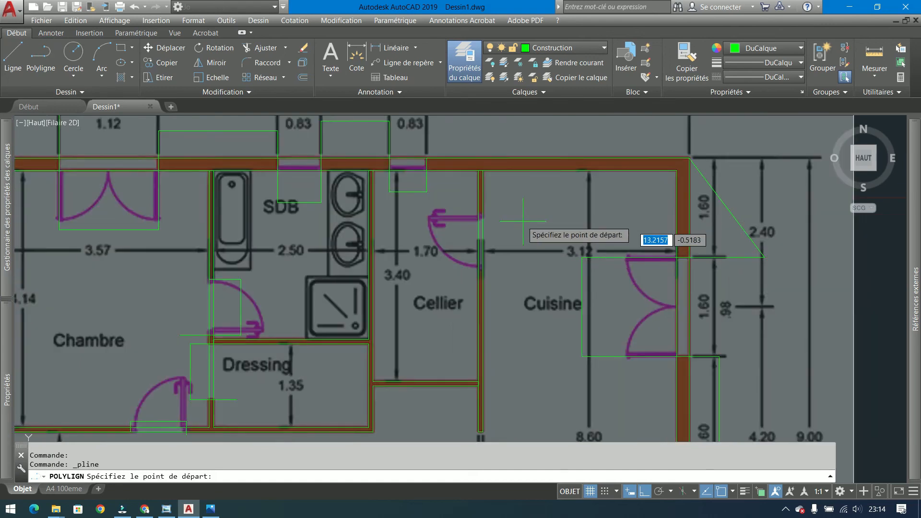
{"action": "left_click", "coordinate": [482, 169]}
{"action": "scroll", "coordinate": [509, 195], "scroll_direction": "up", "scroll_amount": 2}
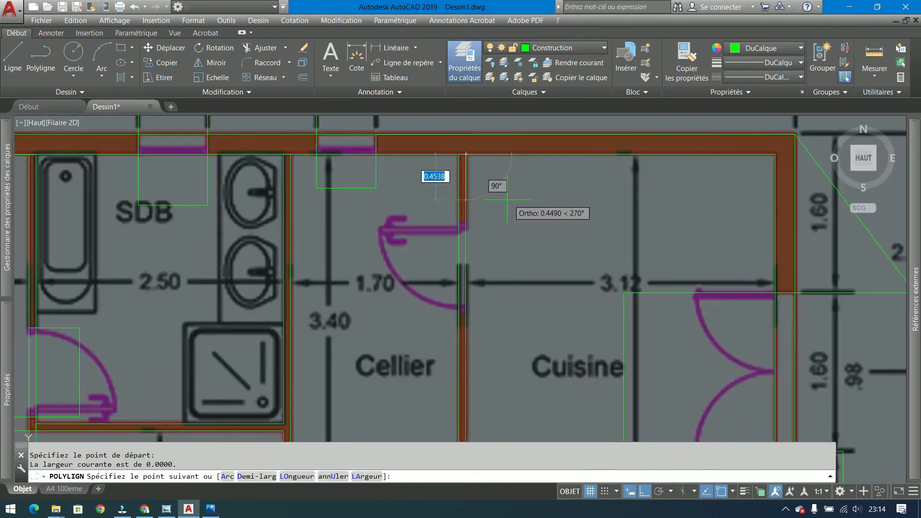
{"action": "scroll", "coordinate": [482, 223], "scroll_direction": "up", "scroll_amount": 3}
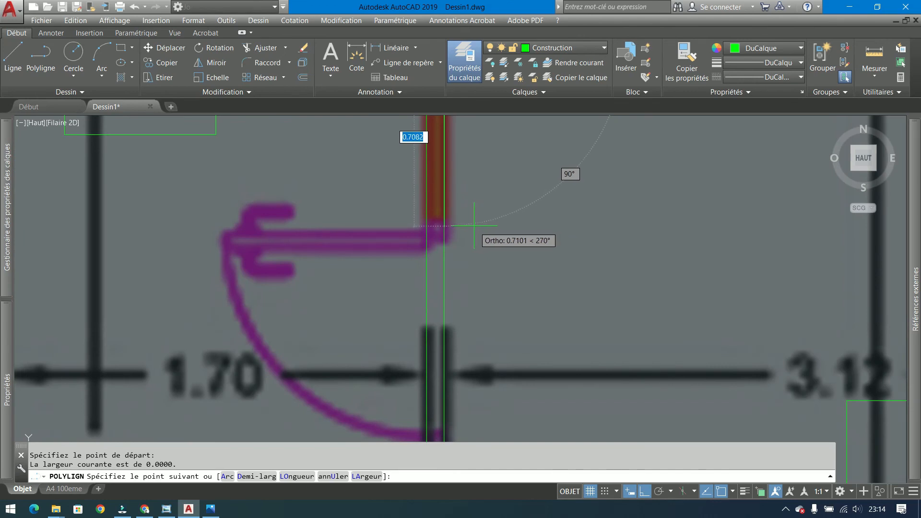
{"action": "type", "text": ".7"}
{"action": "key", "text": "Return"}
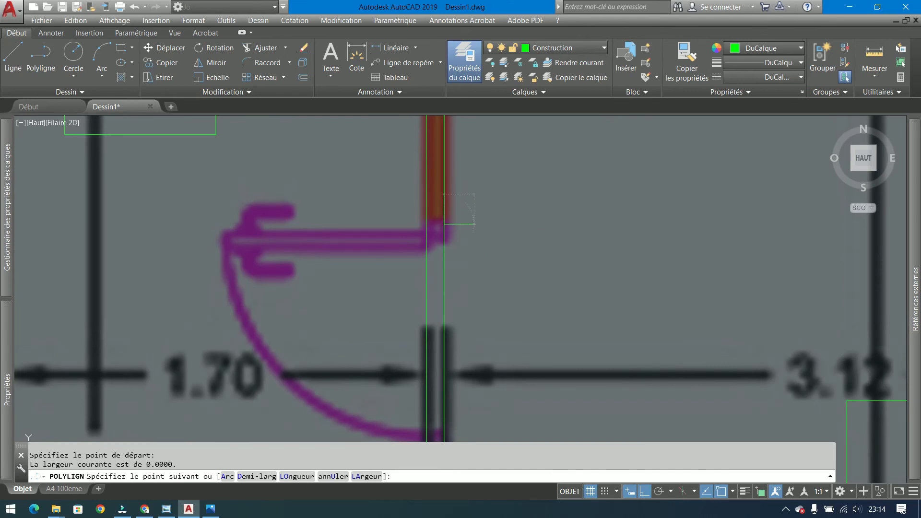
Continue left past the partition, 0.9 down across the Cellier door opening, and back right into the Cuisine, ending the polyline.
{"action": "scroll", "coordinate": [379, 262], "scroll_direction": "down", "scroll_amount": 3}
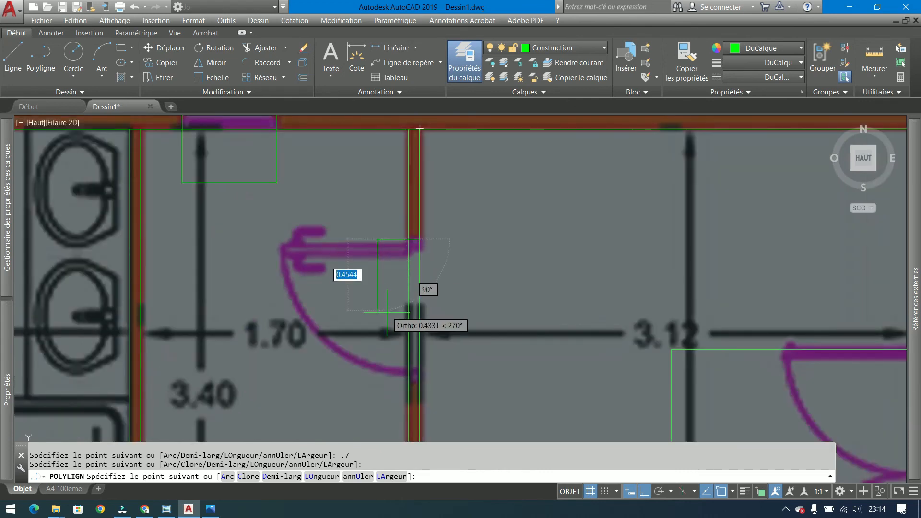
{"action": "type", "text": ".9"}
{"action": "key", "text": "Return"}
{"action": "scroll", "coordinate": [513, 247], "scroll_direction": "down", "scroll_amount": 5}
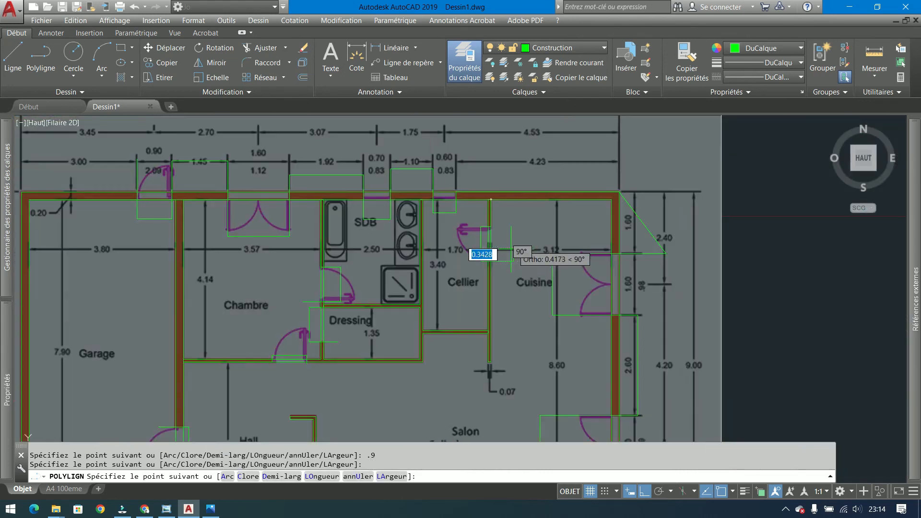
{"action": "key", "text": "Return"}
{"action": "middle_click_drag", "start_coordinate": [477, 321], "coordinate": [601, 176]}
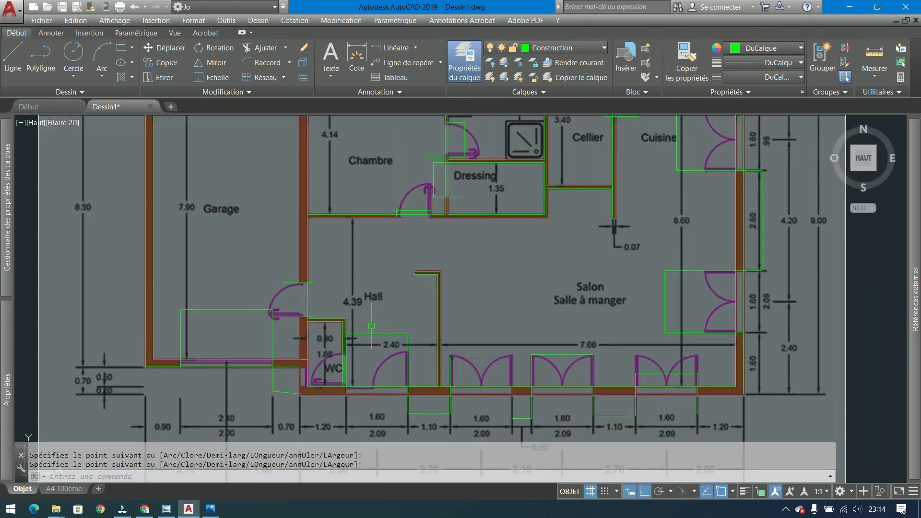
From the WC's lower inner corner on the Hall side, draw a polyline 0.9 up and right past the partition to mark the WC door opening.
{"action": "scroll", "coordinate": [302, 392], "scroll_direction": "up", "scroll_amount": 8}
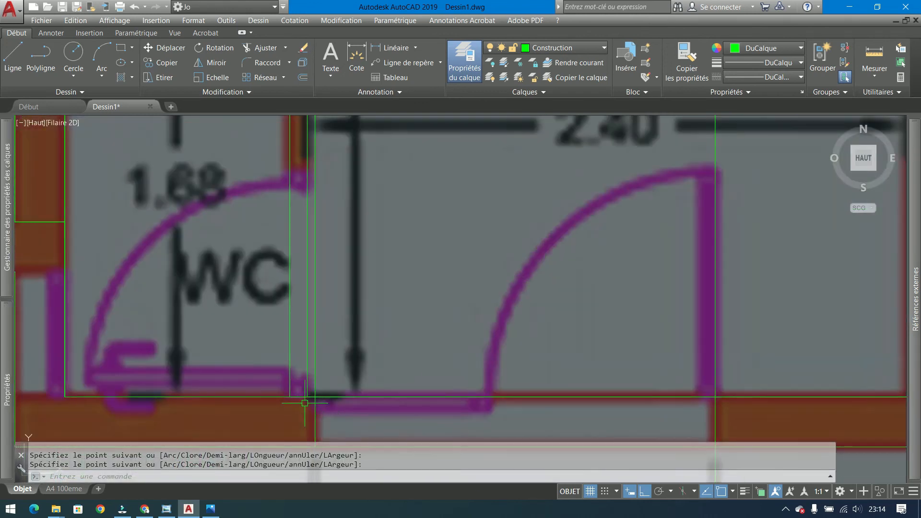
{"action": "key", "text": "Return"}
{"action": "left_click", "coordinate": [289, 397]}
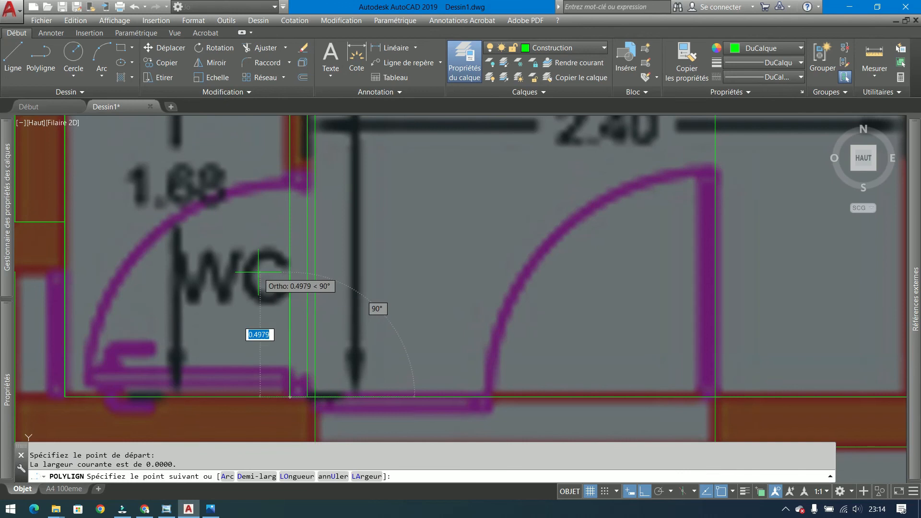
{"action": "type", "text": ".9"}
{"action": "key", "text": "Return"}
{"action": "left_click", "coordinate": [411, 208]}
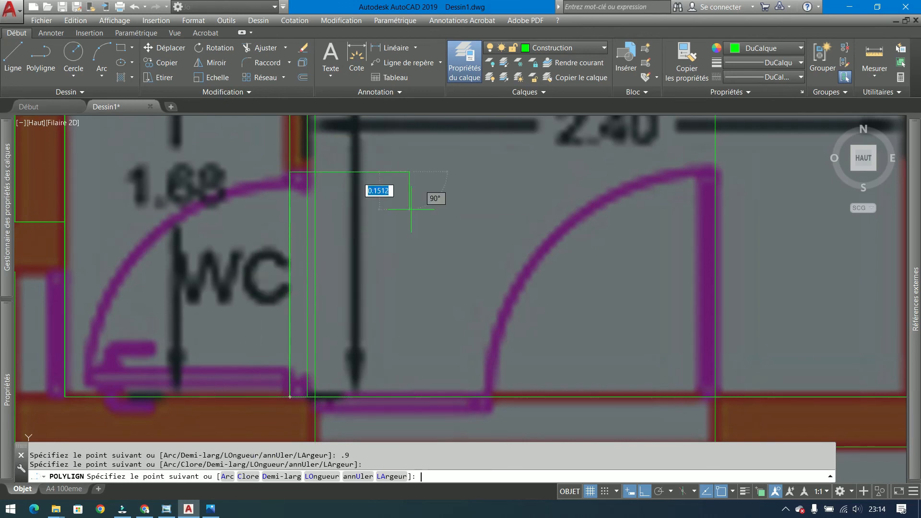
{"action": "key", "text": "Return"}
{"action": "scroll", "coordinate": [387, 248], "scroll_direction": "down", "scroll_amount": 6}
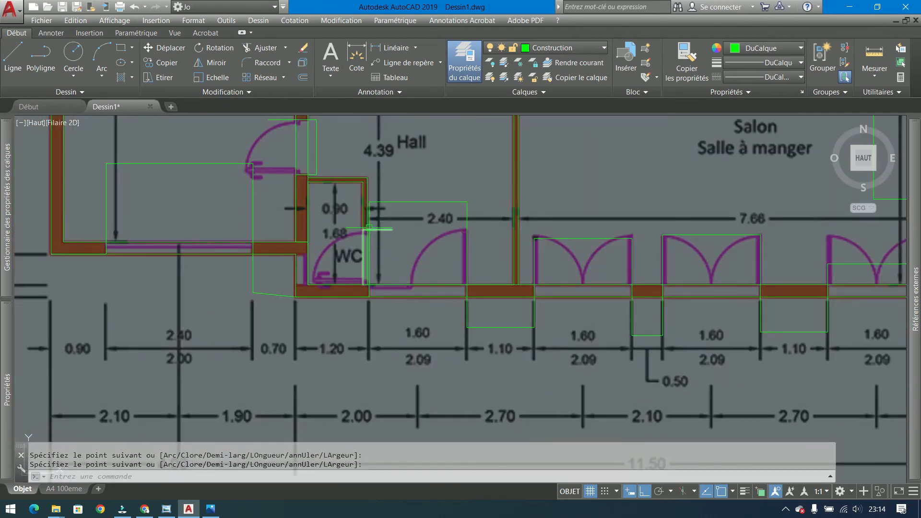
With all the traced linework as cutting edges, trim the exterior wall's inner line across the top of the Garage–Chambre wall.
{"action": "scroll", "coordinate": [369, 228], "scroll_direction": "down", "scroll_amount": 5}
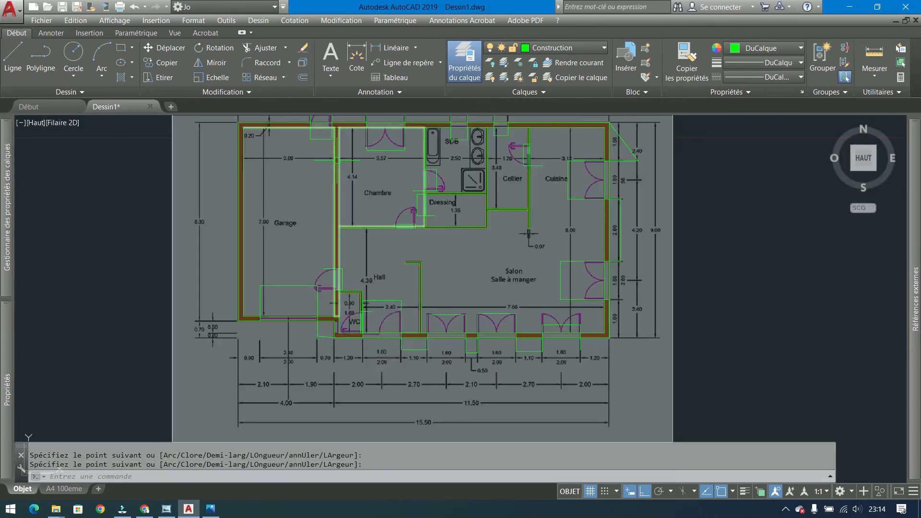
{"action": "middle_click_drag", "start_coordinate": [336, 162], "coordinate": [329, 181]}
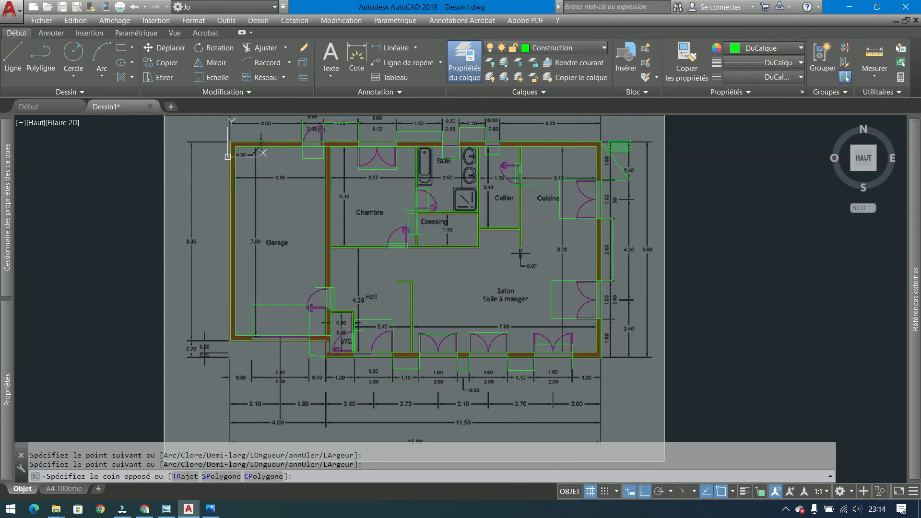
{"action": "left_click", "coordinate": [207, 370]}
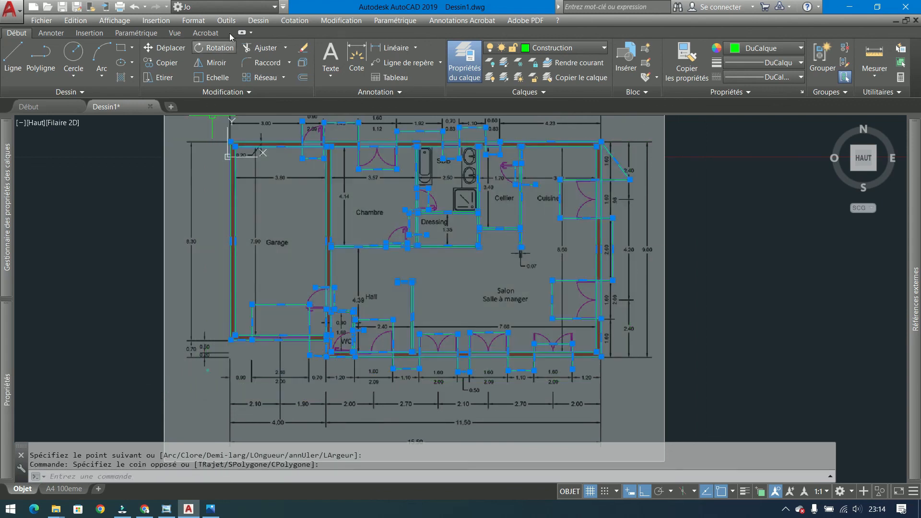
{"action": "left_click", "coordinate": [248, 48]}
{"action": "scroll", "coordinate": [327, 144], "scroll_direction": "up", "scroll_amount": 8}
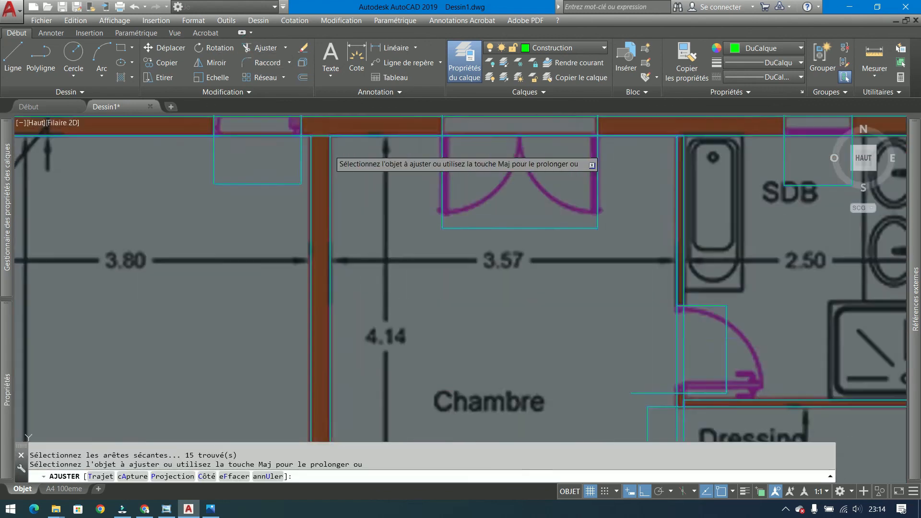
{"action": "left_click", "coordinate": [331, 136]}
{"action": "left_click", "coordinate": [323, 164]}
{"action": "scroll", "coordinate": [332, 147], "scroll_direction": "down", "scroll_amount": 5}
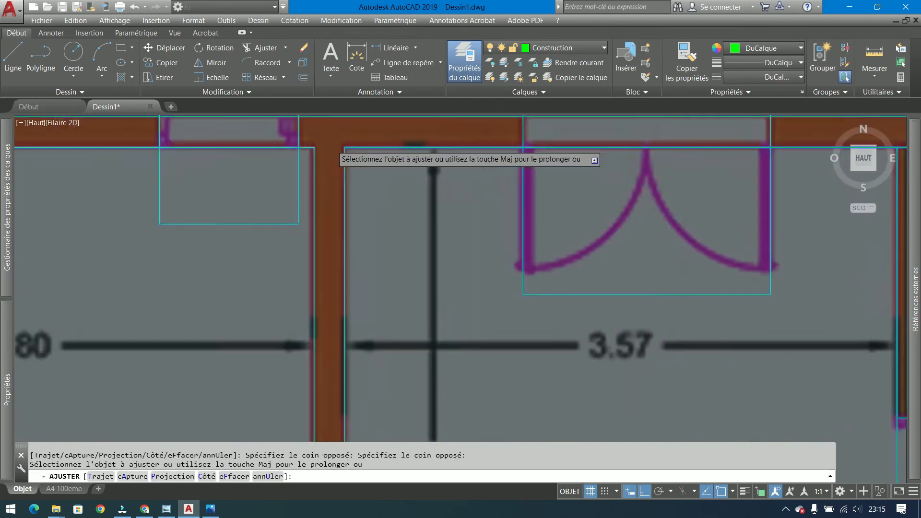
Trim the exterior wall's inner line across the top of the Chambre–SDB partition.
{"action": "scroll", "coordinate": [424, 189], "scroll_direction": "down", "scroll_amount": 4}
{"action": "scroll", "coordinate": [447, 163], "scroll_direction": "up", "scroll_amount": 8}
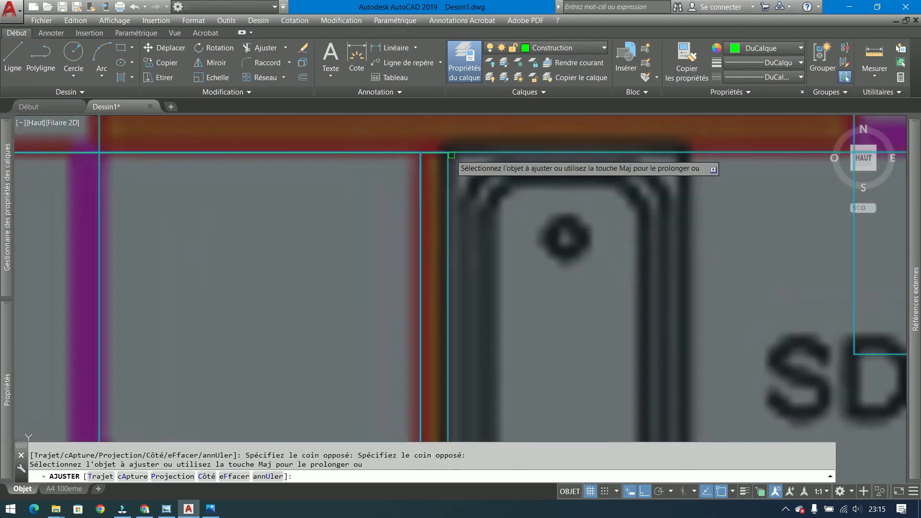
{"action": "scroll", "coordinate": [456, 144], "scroll_direction": "down", "scroll_amount": 4}
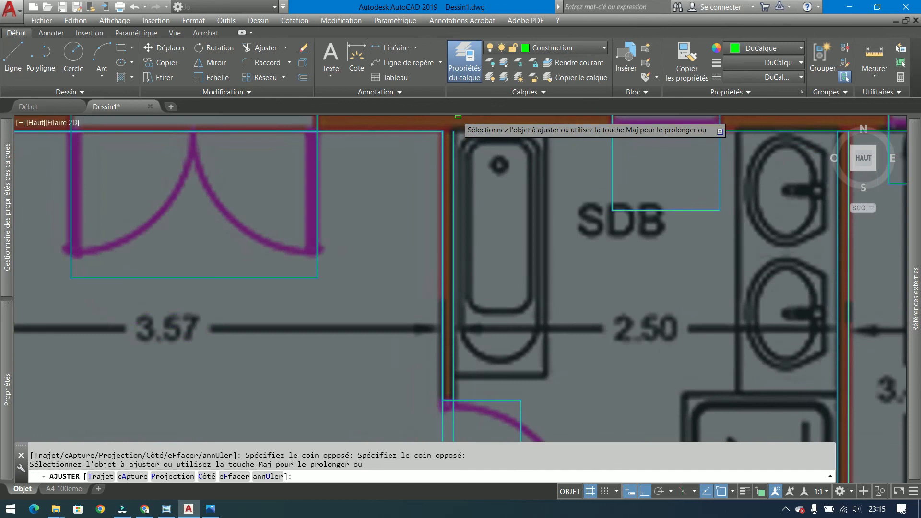
Trim the overlapping wall lines where the Garage's lower wall meets the Garage–WC wall.
{"action": "scroll", "coordinate": [641, 178], "scroll_direction": "down", "scroll_amount": 5}
{"action": "scroll", "coordinate": [376, 206], "scroll_direction": "up", "scroll_amount": 8}
{"action": "scroll", "coordinate": [377, 205], "scroll_direction": "down", "scroll_amount": 6}
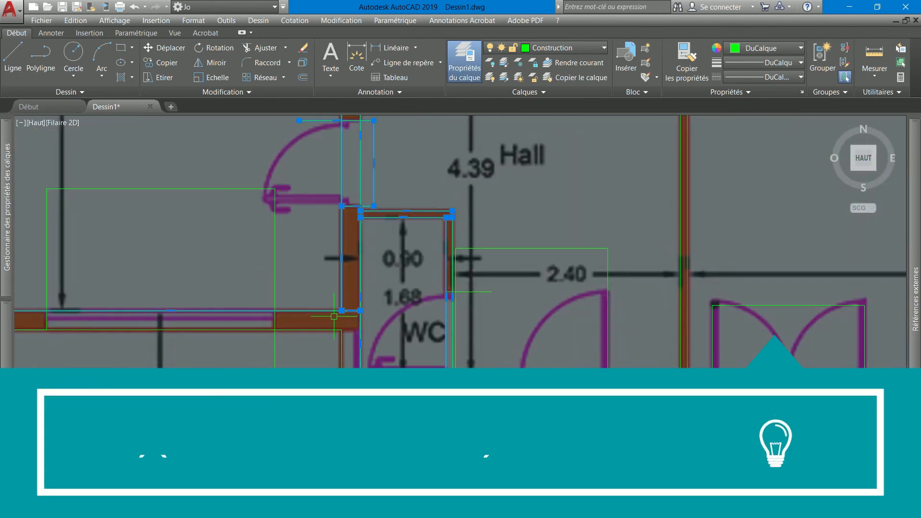
{"action": "key", "text": "Return"}
{"action": "left_click", "coordinate": [351, 311]}
{"action": "scroll", "coordinate": [356, 227], "scroll_direction": "up", "scroll_amount": 4}
{"action": "key", "text": "Escape"}
{"action": "scroll", "coordinate": [379, 203], "scroll_direction": "down", "scroll_amount": 4}
{"action": "left_click", "coordinate": [592, 312]}
{"action": "key", "text": "Escape"}
Select all the linework and trim the exterior wall's inner line across the top of the SDB–Cellier partition.
{"action": "scroll", "coordinate": [527, 312], "scroll_direction": "down", "scroll_amount": 4}
{"action": "middle_click_drag", "start_coordinate": [527, 312], "coordinate": [345, 480]}
{"action": "key", "text": "ctrl+a"}
{"action": "key", "text": "Return"}
{"action": "scroll", "coordinate": [377, 237], "scroll_direction": "up", "scroll_amount": 8}
{"action": "middle_click_drag", "start_coordinate": [375, 347], "coordinate": [435, 125]}
{"action": "scroll", "coordinate": [455, 243], "scroll_direction": "down", "scroll_amount": 5}
{"action": "scroll", "coordinate": [336, 230], "scroll_direction": "up", "scroll_amount": 7}
{"action": "key", "text": "Escape"}
{"action": "left_click", "coordinate": [337, 228]}
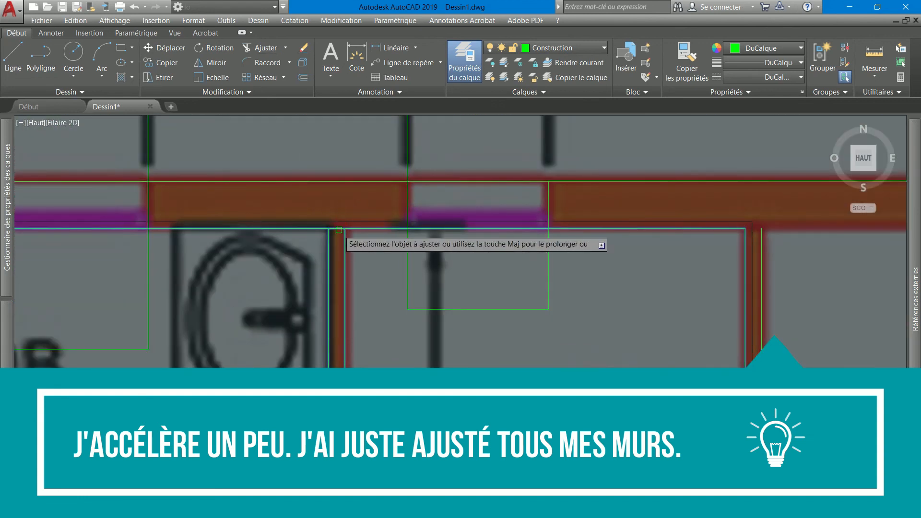
Redraw the Cuisine's upper inner wall line as a polyline from the Cellier–Cuisine partition to the opposite inner corner.
{"action": "scroll", "coordinate": [766, 230], "scroll_direction": "down", "scroll_amount": 5}
{"action": "left_click", "coordinate": [537, 200]}
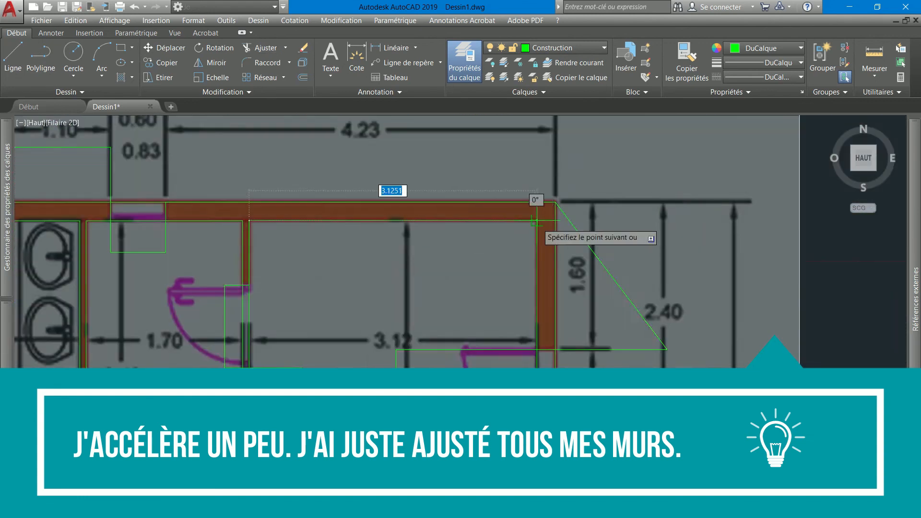
{"action": "key", "text": "Escape"}
Trim the partition lines where the Cellier's lower partition meets the Cellier–Cuisine partition.
{"action": "left_click", "coordinate": [441, 240]}
{"action": "scroll", "coordinate": [473, 220], "scroll_direction": "up", "scroll_amount": 5}
{"action": "left_click", "coordinate": [474, 220]}
{"action": "scroll", "coordinate": [473, 220], "scroll_direction": "down", "scroll_amount": 3}
{"action": "left_click", "coordinate": [224, 218]}
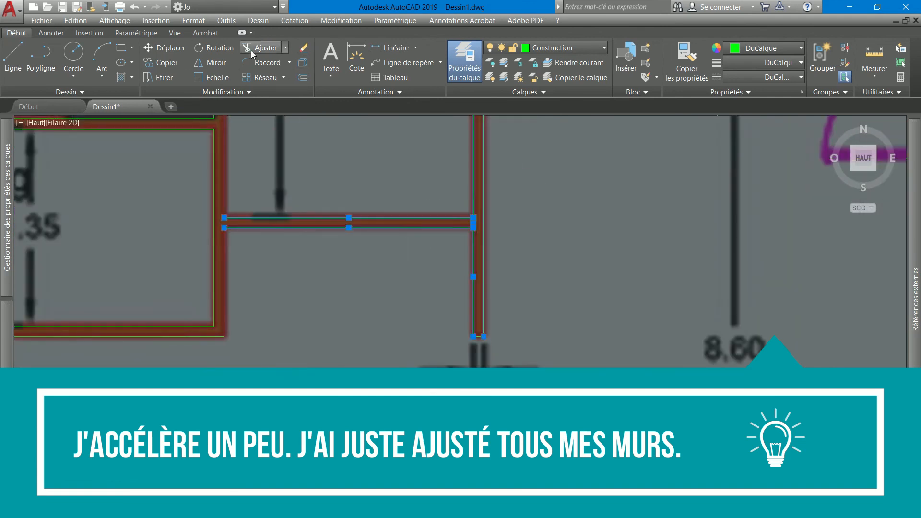
{"action": "left_click", "coordinate": [253, 51]}
{"action": "scroll", "coordinate": [451, 217], "scroll_direction": "up", "scroll_amount": 6}
{"action": "left_click", "coordinate": [544, 234]}
{"action": "key", "text": "Escape"}
Select the lines around the SDB–Dressing partition's Chambre end for trimming, and erase one line there.
{"action": "scroll", "coordinate": [549, 236], "scroll_direction": "down", "scroll_amount": 8}
{"action": "middle_click_drag", "start_coordinate": [291, 270], "coordinate": [483, 374]}
{"action": "left_click", "coordinate": [416, 226]}
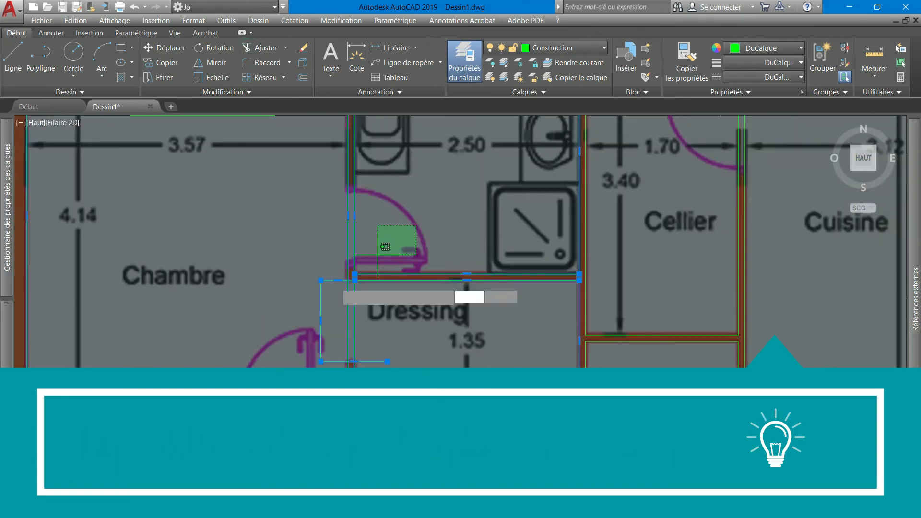
{"action": "left_click", "coordinate": [377, 255]}
{"action": "left_click", "coordinate": [253, 52]}
{"action": "scroll", "coordinate": [352, 289], "scroll_direction": "up", "scroll_amount": 6}
{"action": "key", "text": "Delete"}
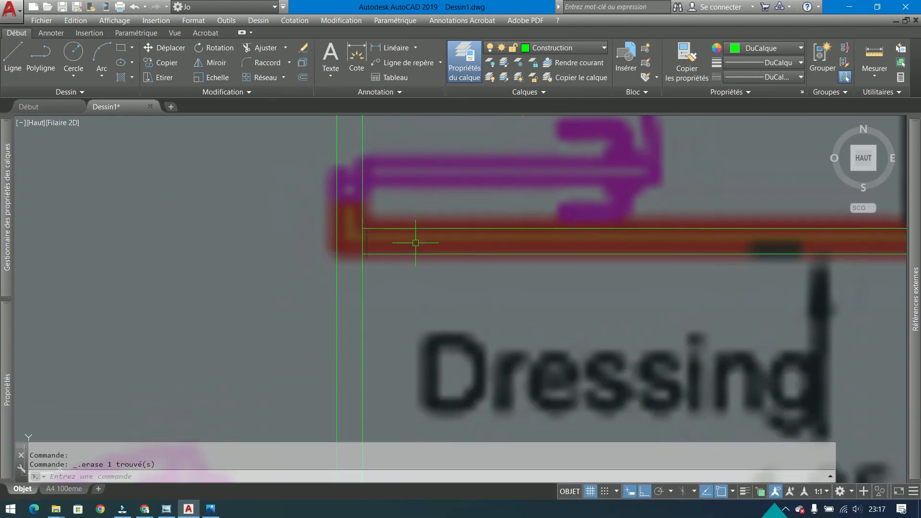
Trim the Chambre partition's inner face line across the end of the SDB–Dressing partition.
{"action": "left_click", "coordinate": [362, 254]}
{"action": "left_click", "coordinate": [254, 51]}
{"action": "left_click", "coordinate": [363, 243]}
{"action": "key", "text": "Escape"}
{"action": "scroll", "coordinate": [343, 263], "scroll_direction": "down", "scroll_amount": 8}
{"action": "left_click", "coordinate": [706, 202]}
{"action": "left_click", "coordinate": [227, 92]}
{"action": "left_click", "coordinate": [270, 120]}
{"action": "left_click", "coordinate": [178, 165]}
{"action": "scroll", "coordinate": [377, 307], "scroll_direction": "down", "scroll_amount": 2}
{"action": "left_click", "coordinate": [345, 216]}
{"action": "left_click", "coordinate": [244, 92]}
{"action": "left_click", "coordinate": [270, 120]}
{"action": "left_click", "coordinate": [181, 164]}
Refresh the display and regenerate the whole drawing.
{"action": "left_click", "coordinate": [114, 21]}
{"action": "left_click", "coordinate": [126, 33]}
{"action": "left_click", "coordinate": [115, 20]}
{"action": "left_click", "coordinate": [126, 56]}
Try to trim the exterior wall's inner line between the Chambre–SDB partition's two faces.
{"action": "scroll", "coordinate": [360, 295], "scroll_direction": "up", "scroll_amount": 6}
{"action": "scroll", "coordinate": [346, 163], "scroll_direction": "up", "scroll_amount": 5}
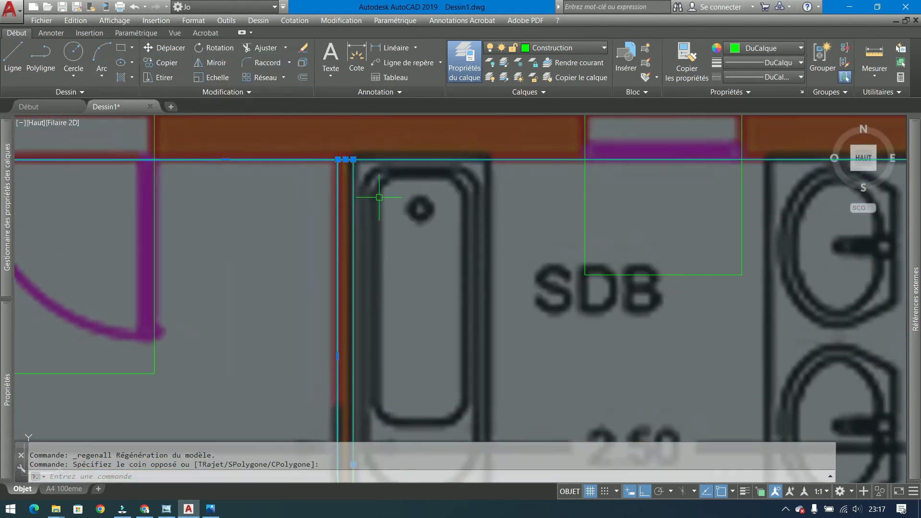
{"action": "left_click", "coordinate": [265, 48]}
{"action": "key", "text": "Escape"}
{"action": "key", "text": "Escape"}
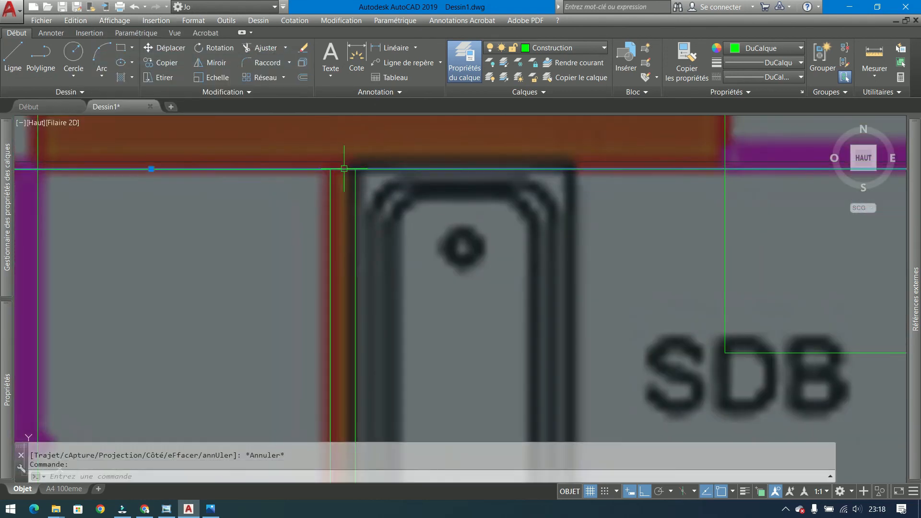
Stretch the Chambre's upper inner wall line to end at the Chambre–SDB partition, and erase the overlapping line there.
{"action": "scroll", "coordinate": [305, 168], "scroll_direction": "down", "scroll_amount": 5}
{"action": "middle_click_drag", "start_coordinate": [204, 148], "coordinate": [272, 154]}
{"action": "left_click", "coordinate": [71, 177]}
{"action": "left_click", "coordinate": [387, 177]}
{"action": "scroll", "coordinate": [377, 176], "scroll_direction": "up", "scroll_amount": 8}
{"action": "left_click", "coordinate": [408, 187]}
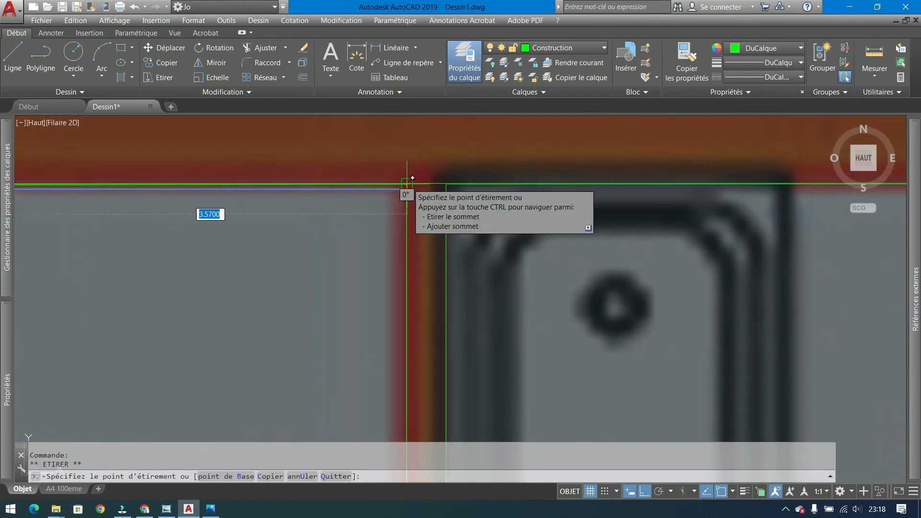
{"action": "left_click", "coordinate": [407, 186]}
{"action": "key", "text": "Delete"}
Draw a rectangle over the short wall section beside the WC, from its lower inner corner up to the Garage's outer wall line.
{"action": "scroll", "coordinate": [391, 214], "scroll_direction": "down", "scroll_amount": 9}
{"action": "scroll", "coordinate": [391, 258], "scroll_direction": "down", "scroll_amount": 8}
{"action": "scroll", "coordinate": [545, 267], "scroll_direction": "up", "scroll_amount": 8}
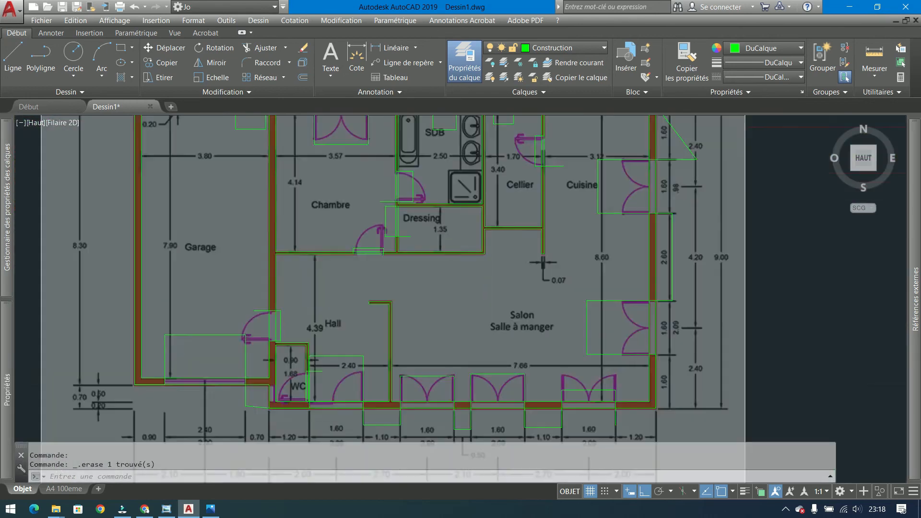
{"action": "mouse_move", "coordinate": [443, 254]}
{"action": "middle_mouse_down"}
{"action": "mouse_move", "coordinate": [374, 276]}
{"action": "mouse_move", "coordinate": [340, 313]}
{"action": "mouse_move", "coordinate": [334, 399]}
{"action": "mouse_move", "coordinate": [341, 379]}
{"action": "mouse_move", "coordinate": [362, 372]}
{"action": "mouse_move", "coordinate": [625, 381]}
{"action": "mouse_move", "coordinate": [600, 311]}
{"action": "mouse_move", "coordinate": [506, 150]}
{"action": "mouse_move", "coordinate": [409, 182]}
{"action": "mouse_move", "coordinate": [266, 158]}
{"action": "mouse_move", "coordinate": [554, 134]}
{"action": "mouse_move", "coordinate": [617, 101]}
{"action": "middle_mouse_up"}
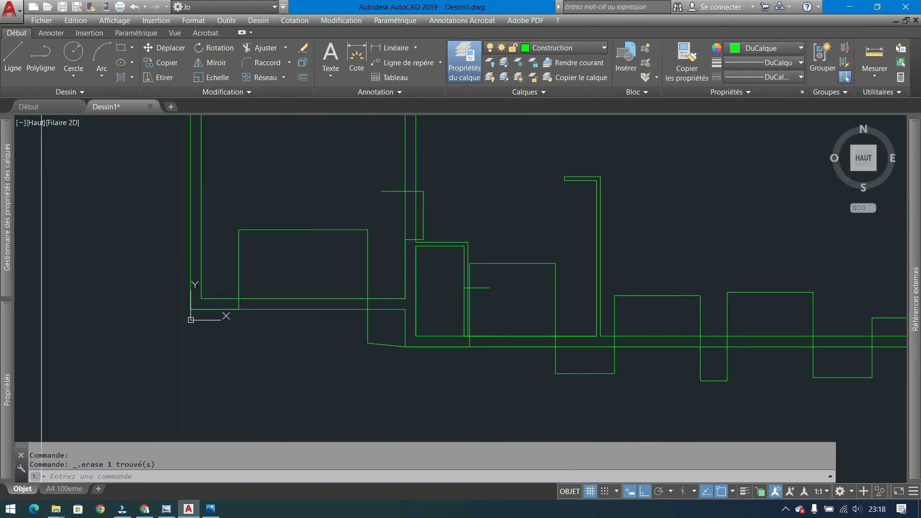
{"action": "scroll", "coordinate": [416, 327], "scroll_direction": "up", "scroll_amount": 2}
{"action": "middle_click_drag", "start_coordinate": [268, 338], "coordinate": [304, 332]}
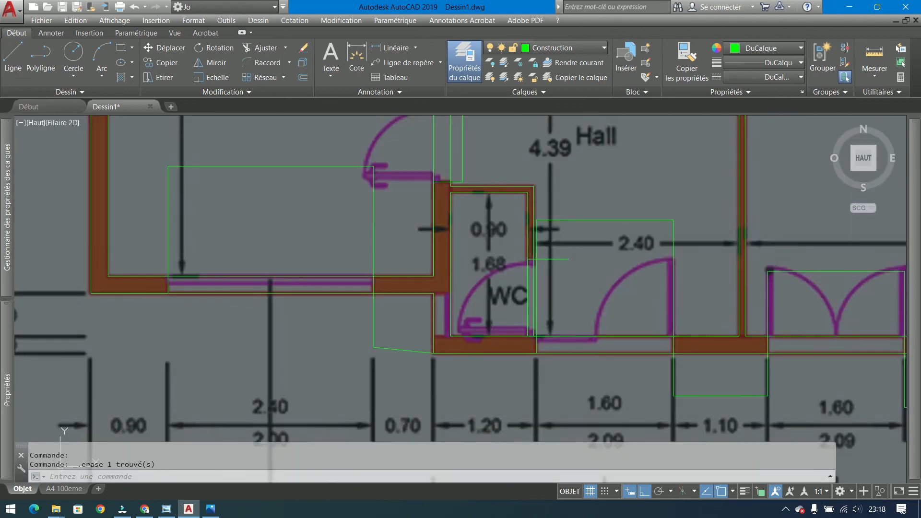
{"action": "scroll", "coordinate": [418, 301], "scroll_direction": "up", "scroll_amount": 2}
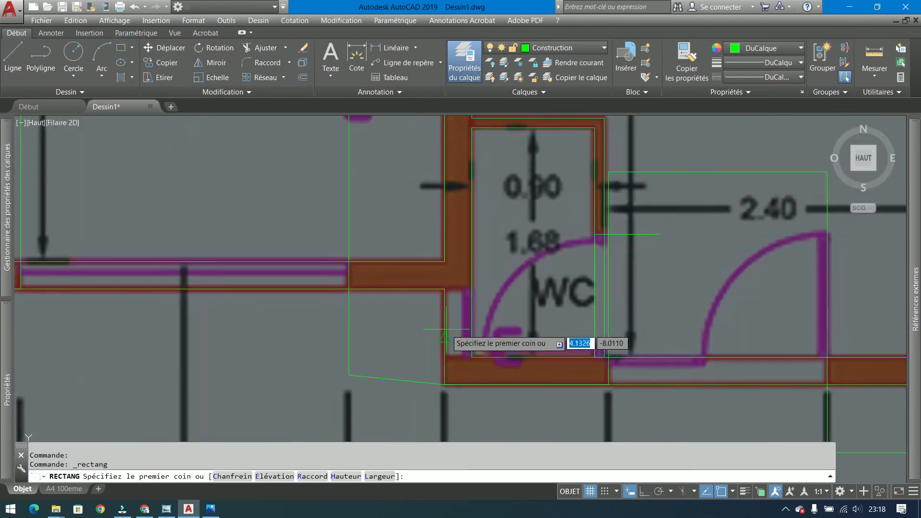
{"action": "left_click", "coordinate": [451, 336]}
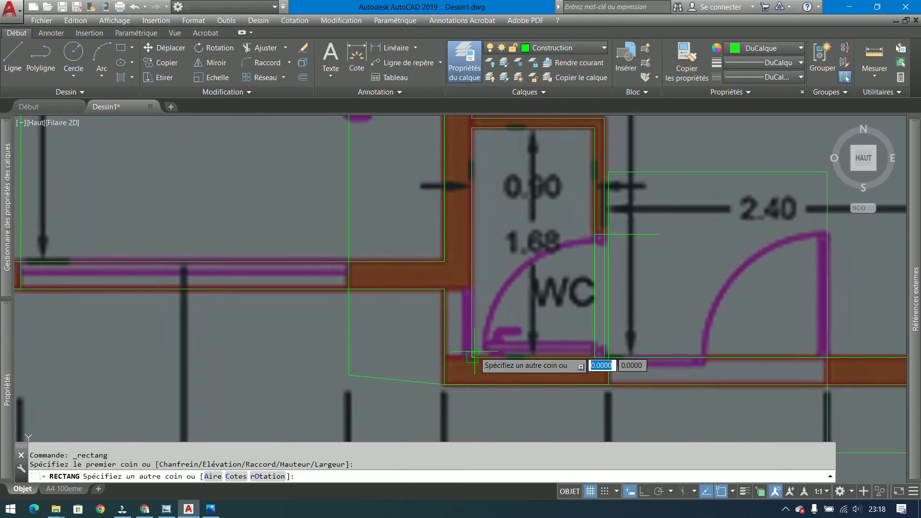
{"action": "left_click", "coordinate": [454, 291]}
{"action": "scroll", "coordinate": [428, 322], "scroll_direction": "down", "scroll_amount": 8}
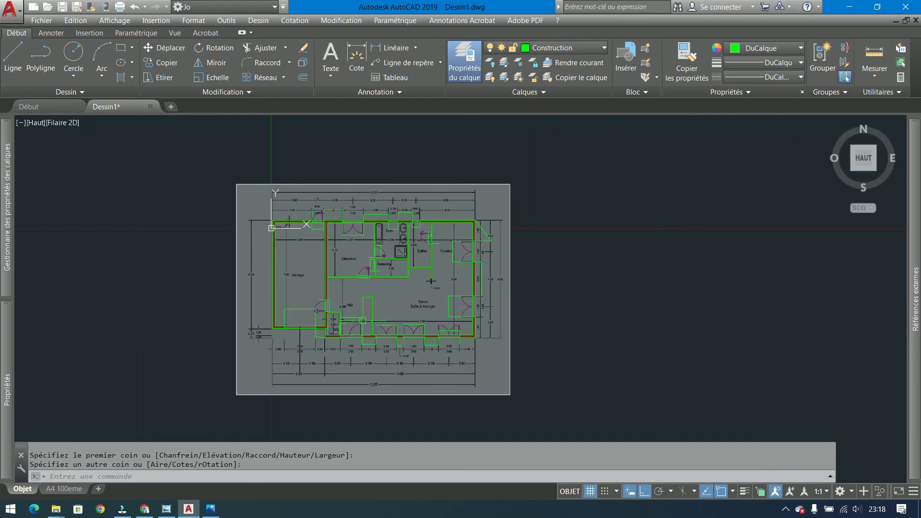
{"action": "key", "text": "ctrl+z"}
Make Murs the current layer.
{"action": "left_click", "coordinate": [566, 49]}
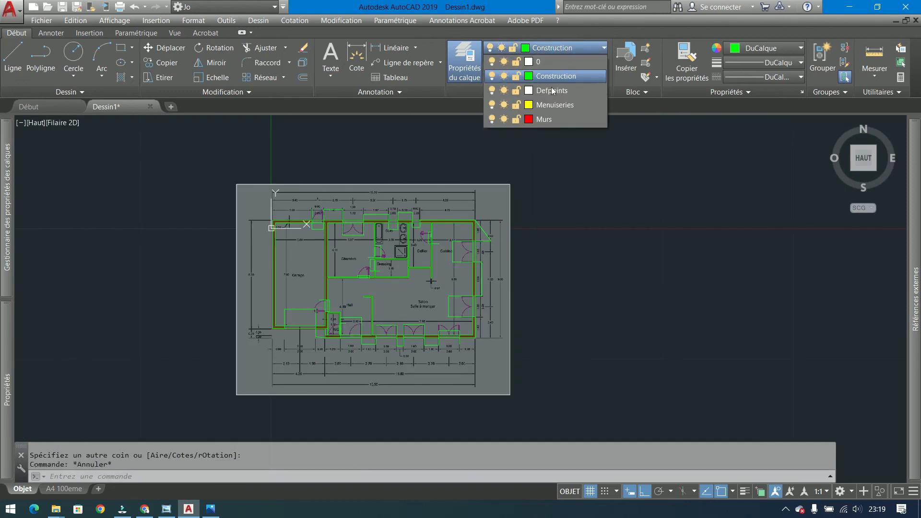
{"action": "left_click", "coordinate": [545, 120]}
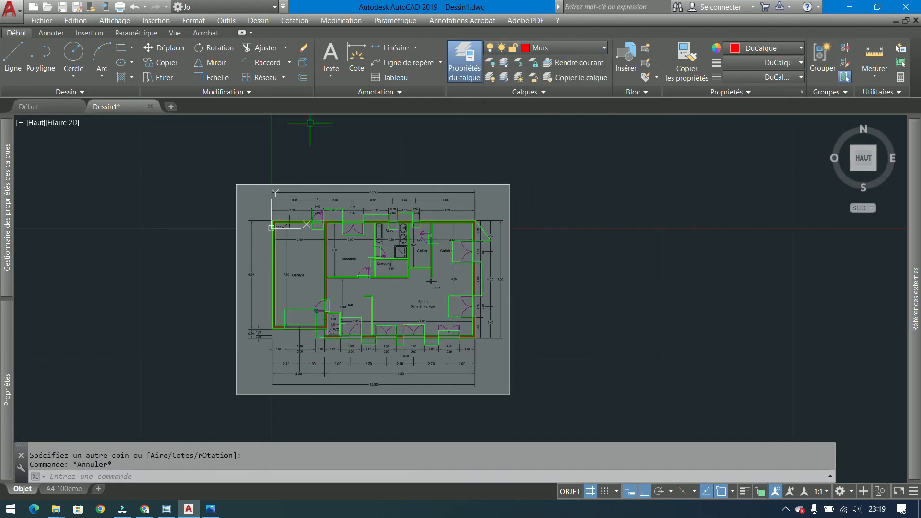
{"action": "left_click", "coordinate": [133, 77]}
{"action": "left_click", "coordinate": [107, 143]}
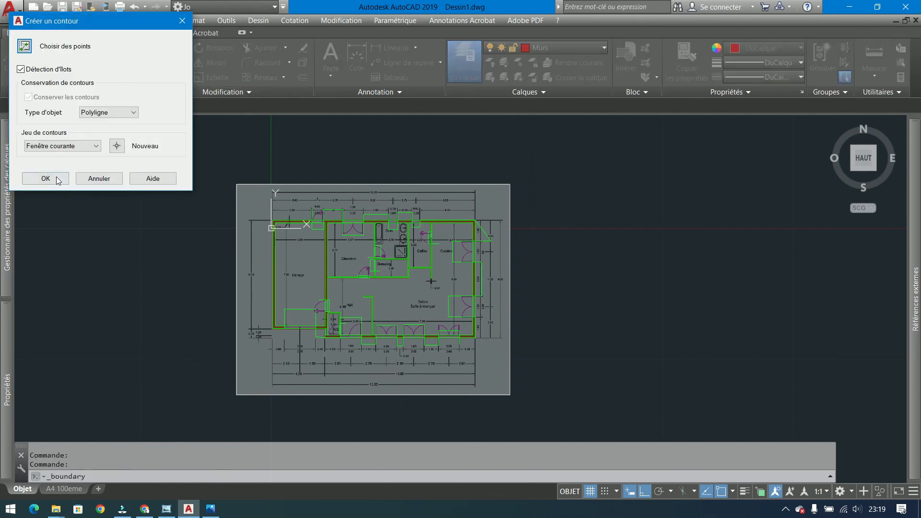
{"action": "left_click", "coordinate": [45, 178]}
{"action": "mouse_move", "coordinate": [914, 240]}
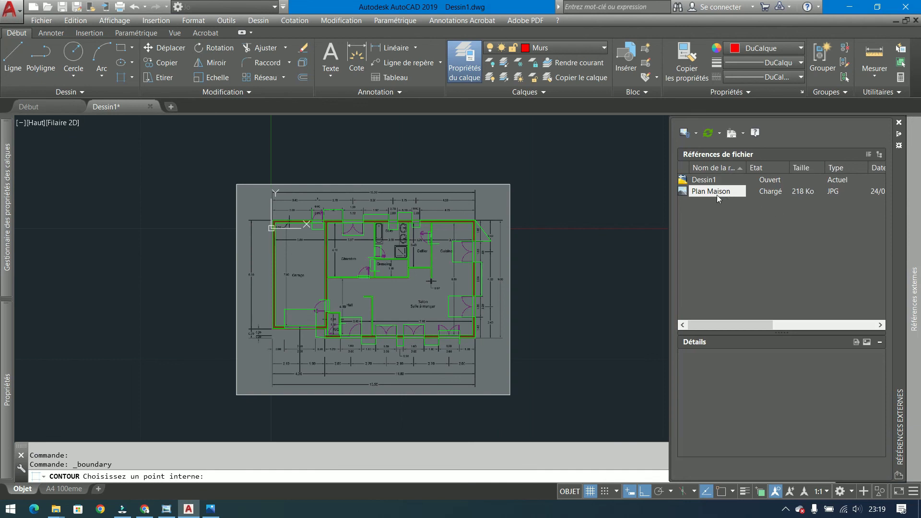
{"action": "left_click", "coordinate": [717, 195]}
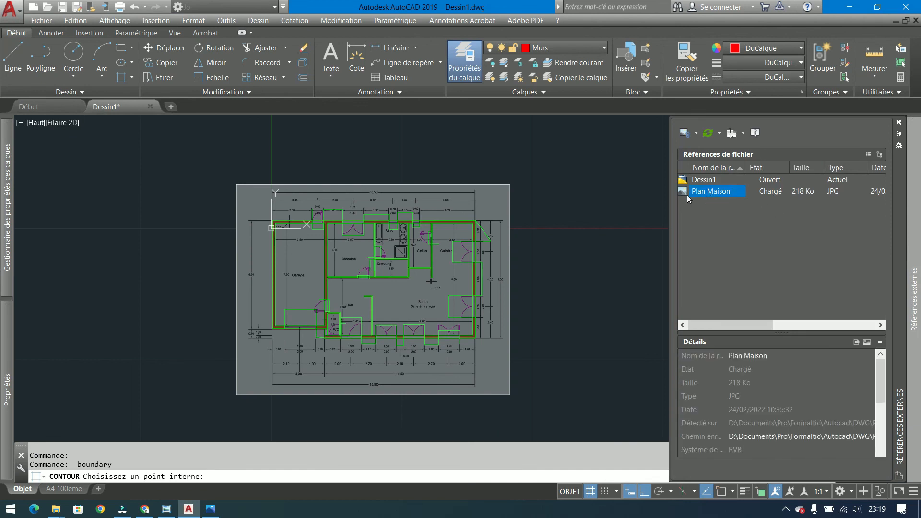
{"action": "key", "text": "Escape"}
{"action": "key", "text": "Escape"}
Unload the Plan Maison image reference and reload it.
{"action": "mouse_move", "coordinate": [914, 288]}
{"action": "right_click", "coordinate": [685, 191]}
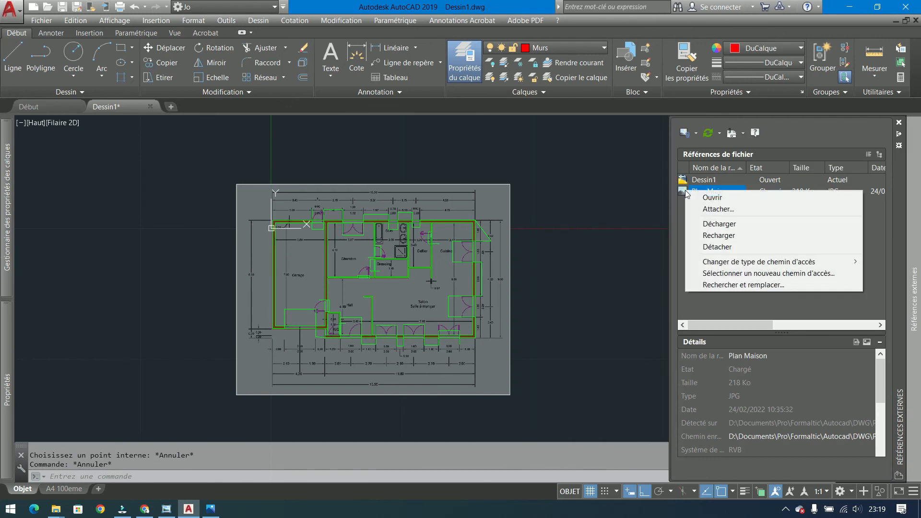
{"action": "left_click", "coordinate": [723, 226]}
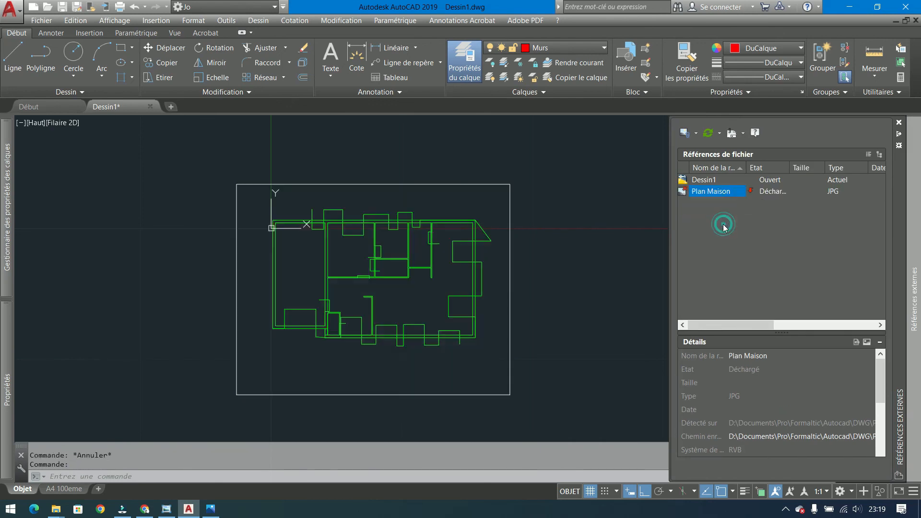
{"action": "right_click", "coordinate": [721, 197]}
{"action": "left_click", "coordinate": [751, 239]}
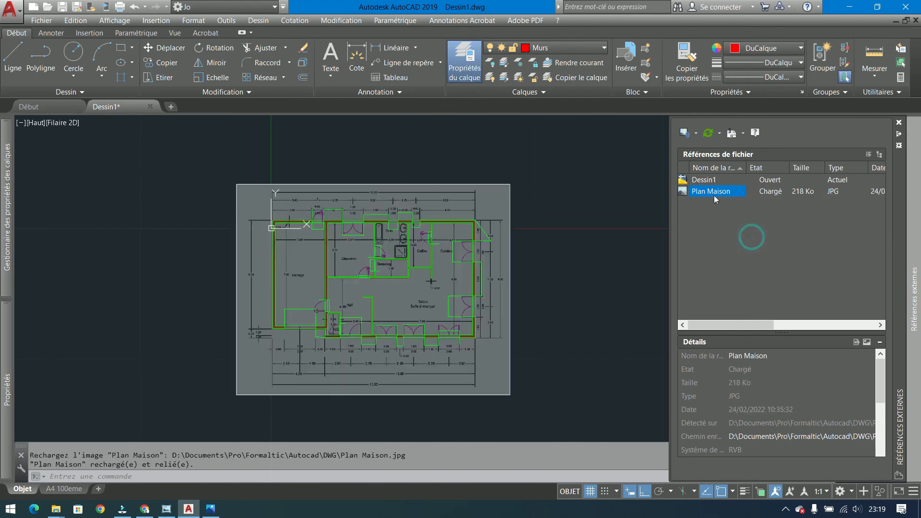
Unload the Plan Maison image reference so only the traced lines remain.
{"action": "right_click", "coordinate": [714, 193]}
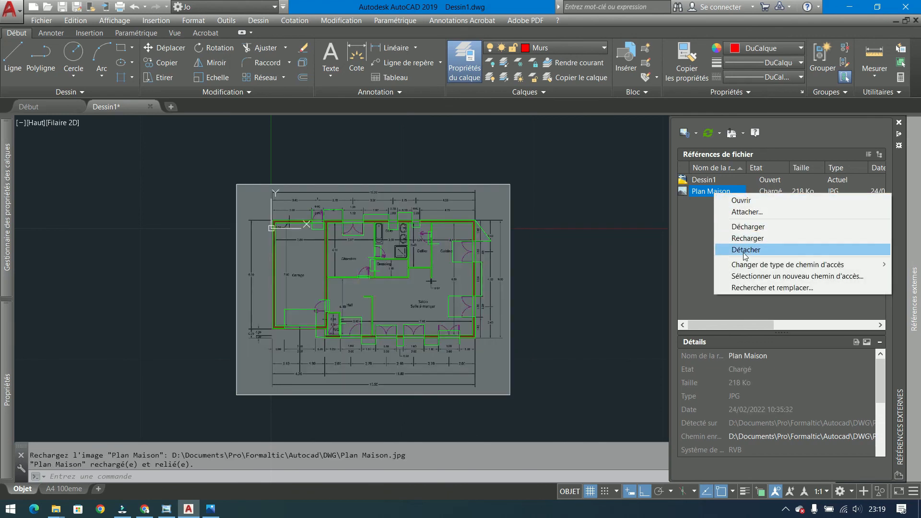
{"action": "left_click", "coordinate": [748, 226]}
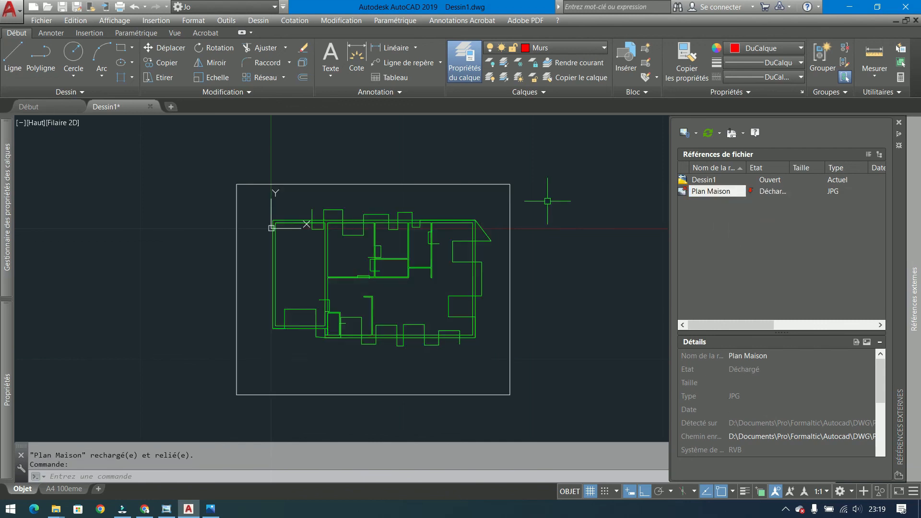
{"action": "scroll", "coordinate": [342, 261], "scroll_direction": "up", "scroll_amount": 2}
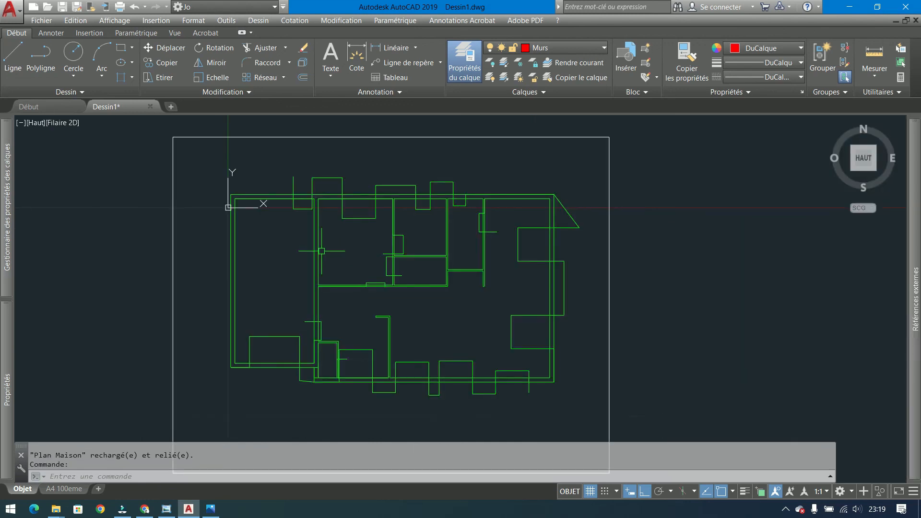
Start island-detecting polyline boundaries and pick inside the WC partition, the Garage's outer wall and the wall between Garage and Chambre.
{"action": "left_click", "coordinate": [120, 77]}
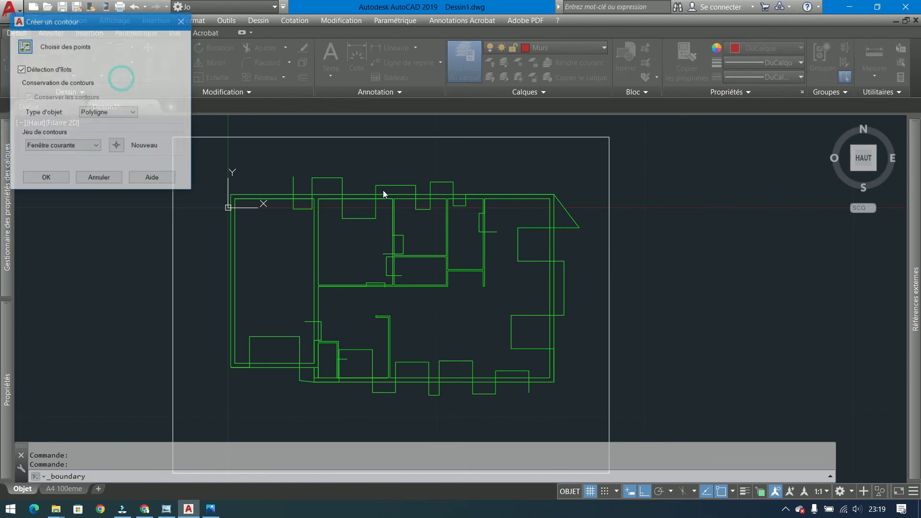
{"action": "key", "text": "Return"}
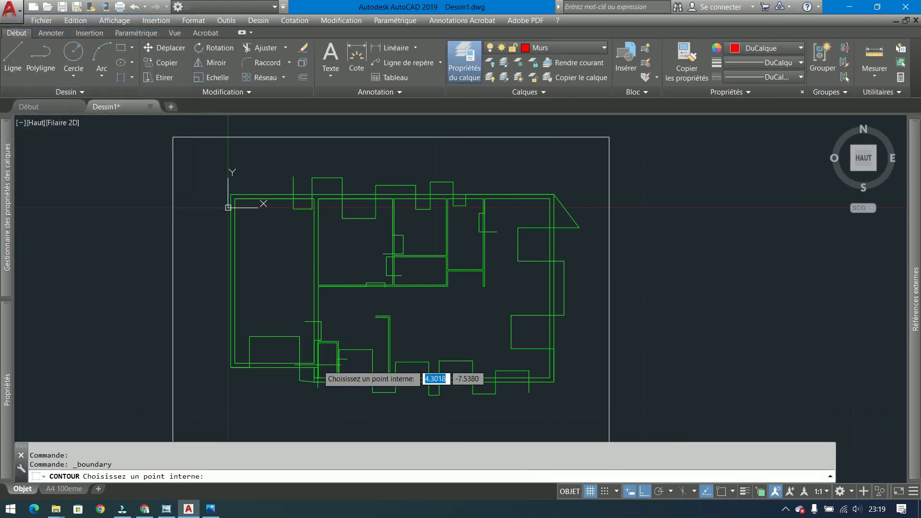
{"action": "scroll", "coordinate": [320, 366], "scroll_direction": "up", "scroll_amount": 2}
{"action": "left_click", "coordinate": [315, 369]}
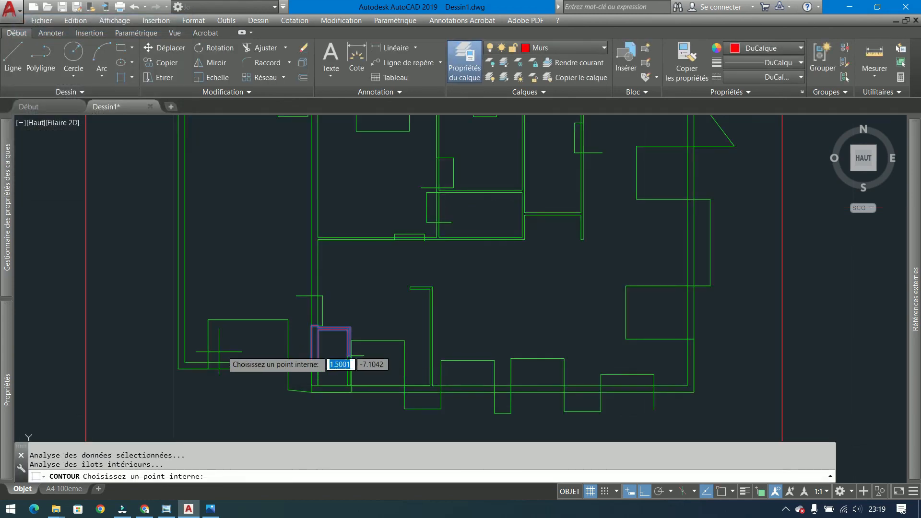
{"action": "scroll", "coordinate": [193, 370], "scroll_direction": "down", "scroll_amount": 2}
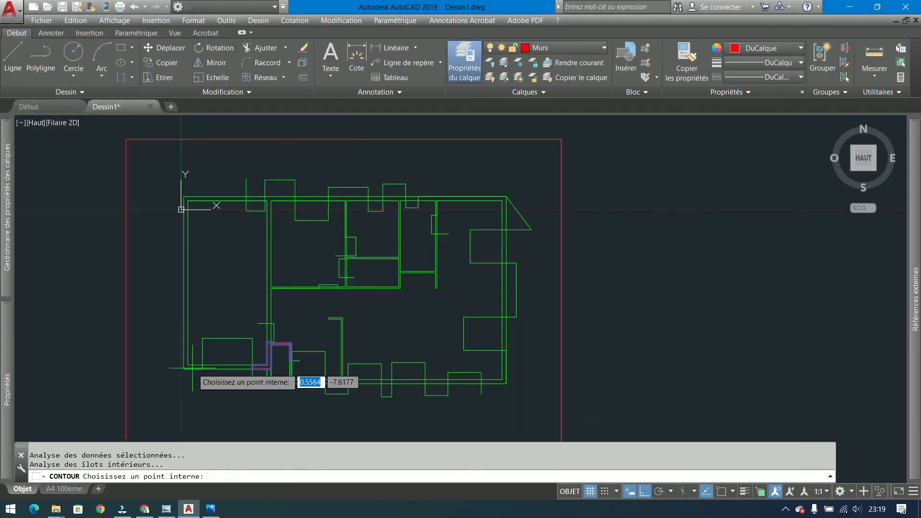
{"action": "left_click", "coordinate": [185, 302]}
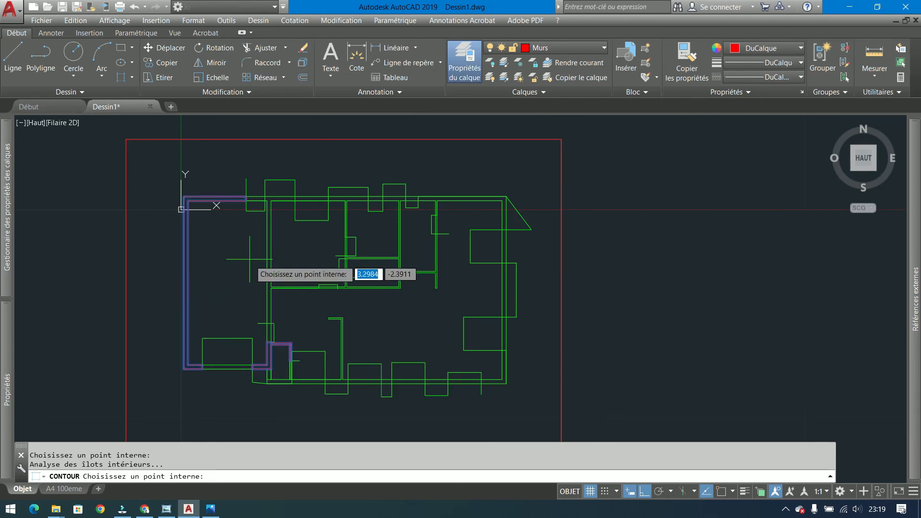
{"action": "left_click", "coordinate": [273, 201]}
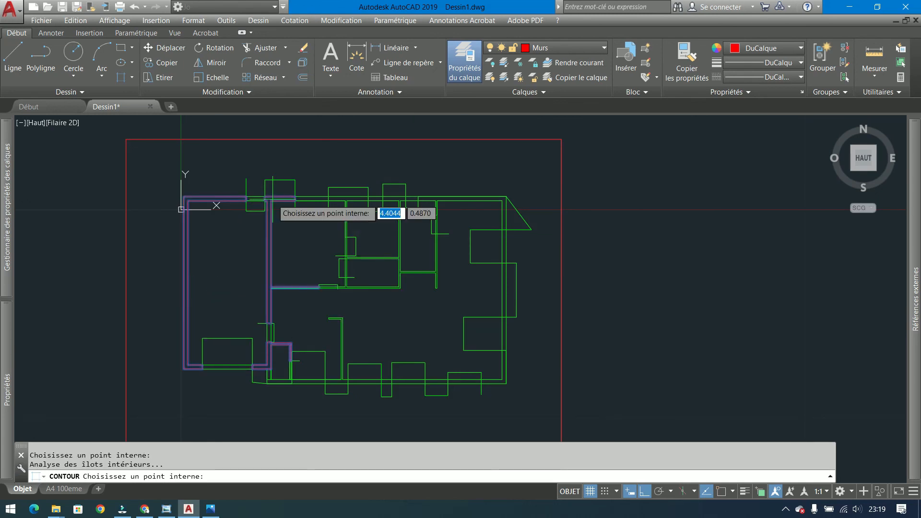
Try to add a boundary inside the upper exterior wall where it meets the Chambre–SDB partition.
{"action": "left_click", "coordinate": [345, 199]}
{"action": "scroll", "coordinate": [346, 198], "scroll_direction": "up", "scroll_amount": 2}
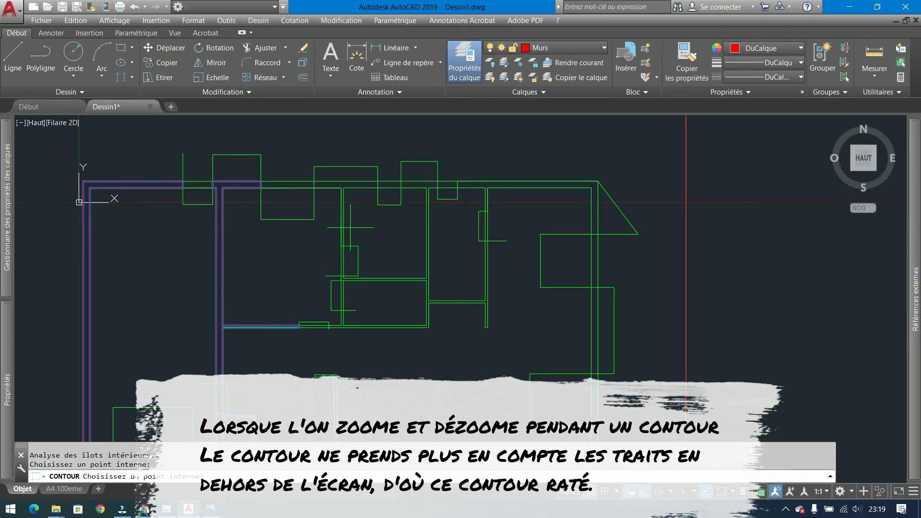
{"action": "scroll", "coordinate": [346, 228], "scroll_direction": "up", "scroll_amount": 2}
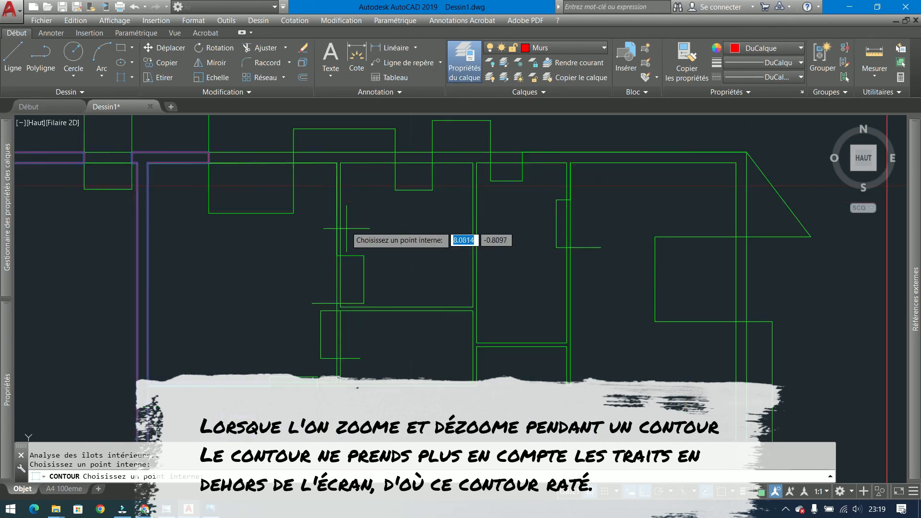
{"action": "left_click", "coordinate": [340, 155]}
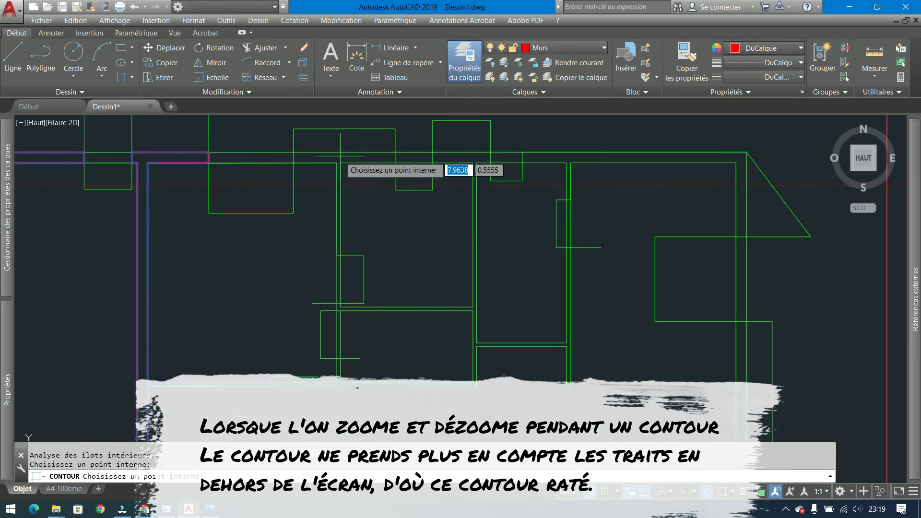
Add boundaries for the hall partition, the lower exterior wall sections between openings, the lower corner and the Salon's side wall section, and create the polylines.
{"action": "scroll", "coordinate": [307, 194], "scroll_direction": "down", "scroll_amount": 4}
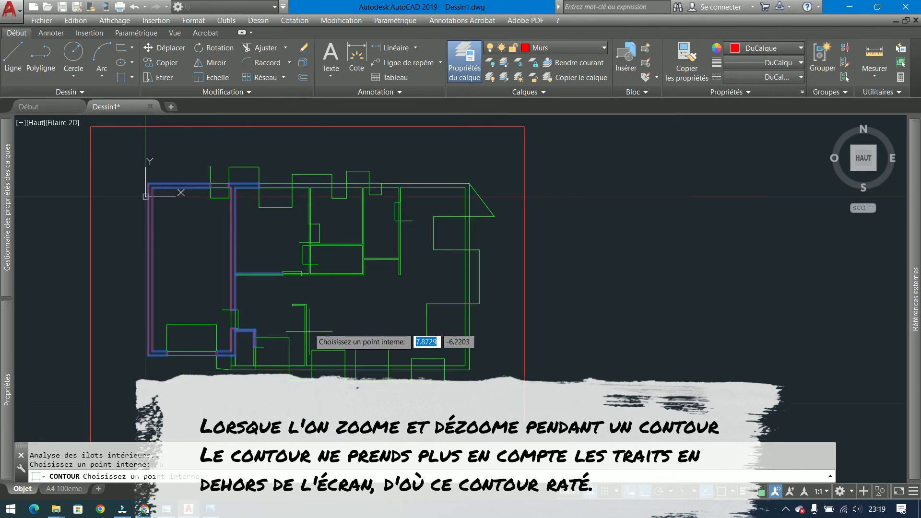
{"action": "scroll", "coordinate": [303, 369], "scroll_direction": "up", "scroll_amount": 2}
{"action": "left_click", "coordinate": [302, 368]}
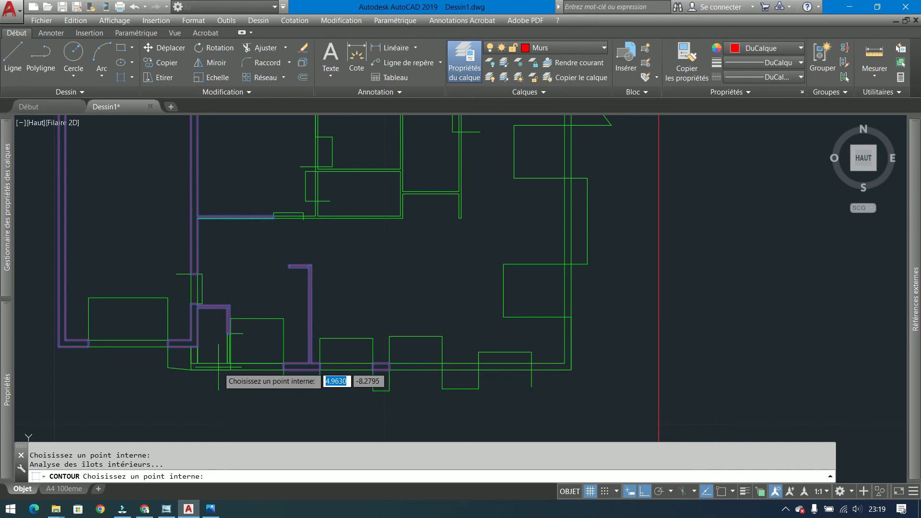
{"action": "left_click", "coordinate": [458, 366]}
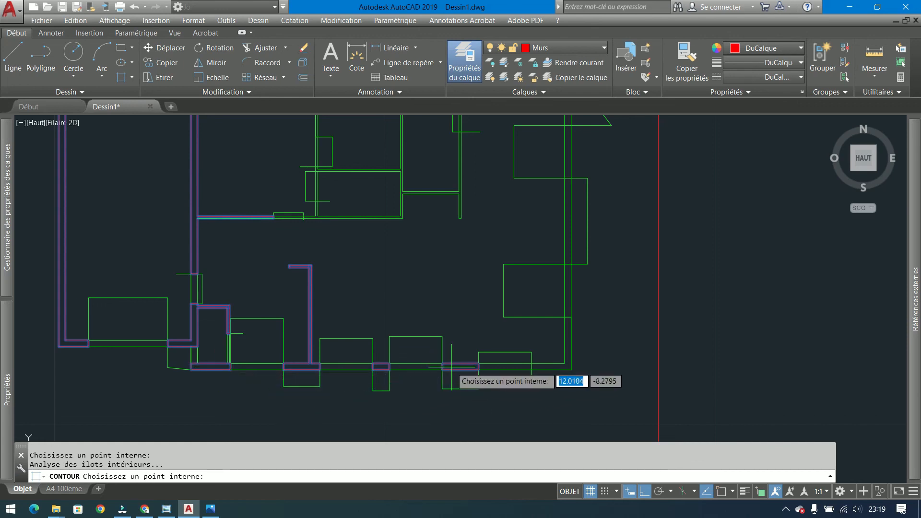
{"action": "left_click", "coordinate": [535, 367]}
{"action": "left_click", "coordinate": [567, 225]}
{"action": "middle_click_drag", "start_coordinate": [563, 193], "coordinate": [550, 284]}
{"action": "key", "text": "Return"}
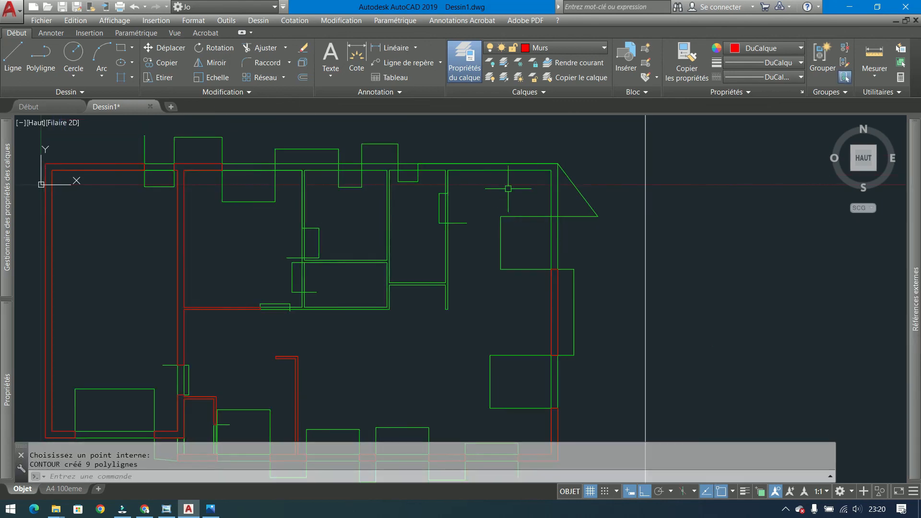
Create boundary polylines for the upper Cuisine corner wall, the Cellier partition and the upper wall with the Chambre–SDB partitions.
{"action": "key", "text": "Return"}
{"action": "key", "text": "Return"}
{"action": "left_click", "coordinate": [554, 191]}
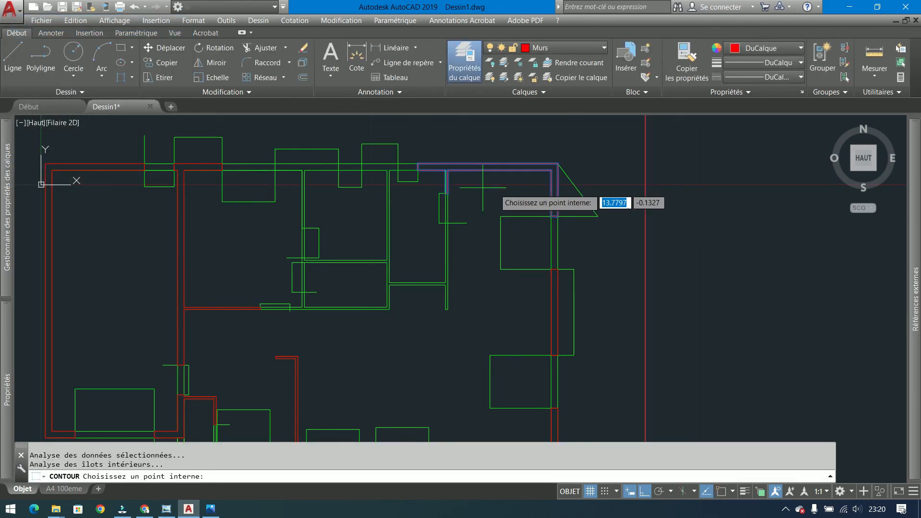
{"action": "left_click", "coordinate": [444, 281]}
{"action": "left_click", "coordinate": [308, 168]}
{"action": "key", "text": "Return"}
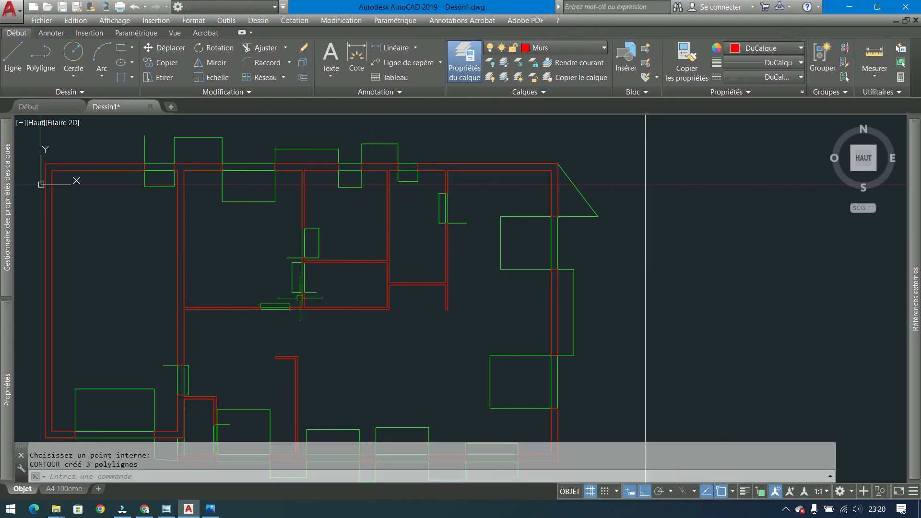
{"action": "mouse_move", "coordinate": [331, 329]}
{"action": "middle_mouse_down"}
{"action": "mouse_move", "coordinate": [437, 251]}
{"action": "mouse_move", "coordinate": [400, 315]}
{"action": "middle_mouse_up"}
{"action": "scroll", "coordinate": [400, 315], "scroll_direction": "down", "scroll_amount": 2}
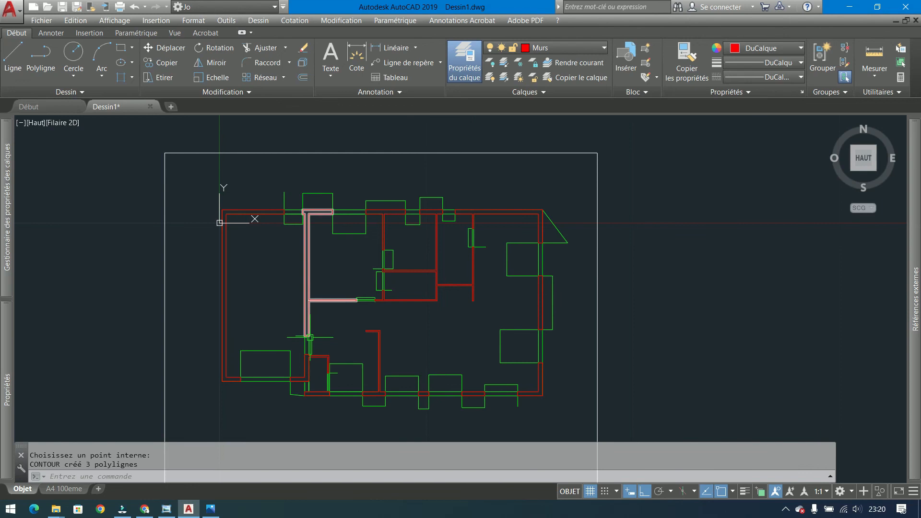
{"action": "key", "text": "Return"}
{"action": "key", "text": "Return"}
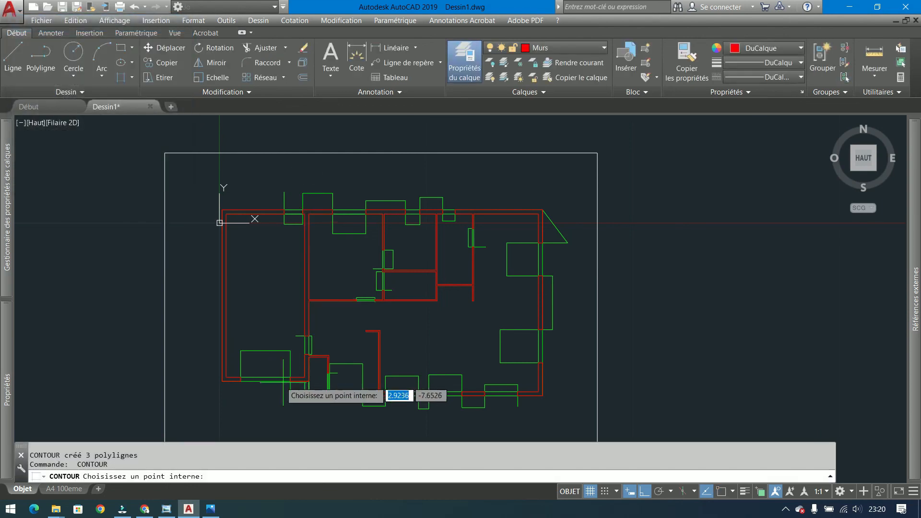
{"action": "scroll", "coordinate": [286, 388], "scroll_direction": "up", "scroll_amount": 2}
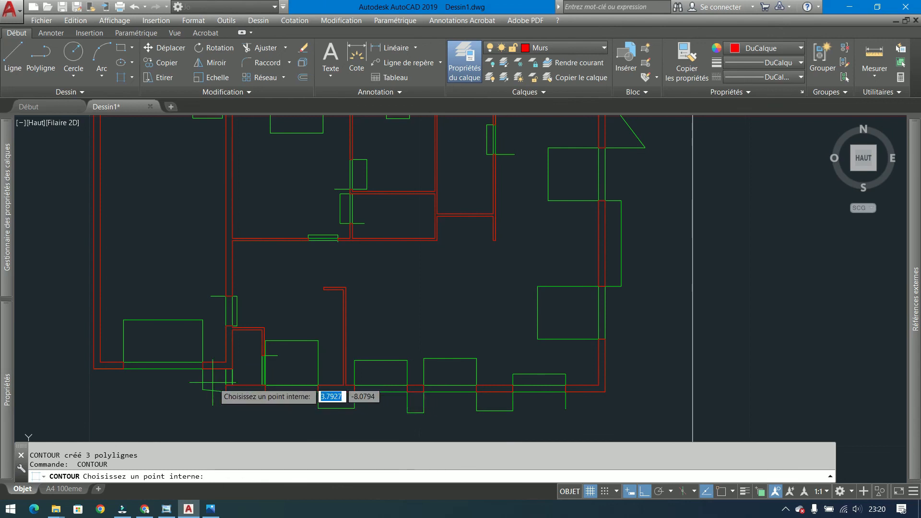
{"action": "left_click", "coordinate": [184, 365]}
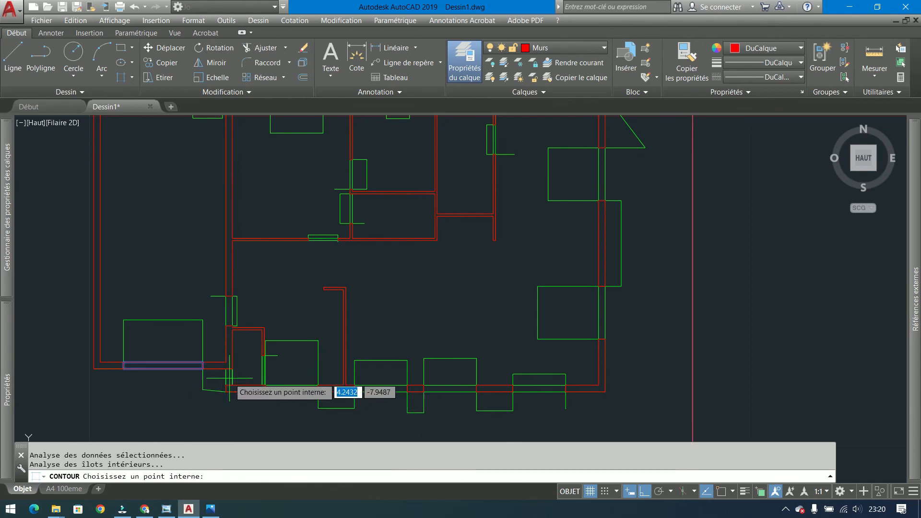
{"action": "left_click", "coordinate": [295, 389]}
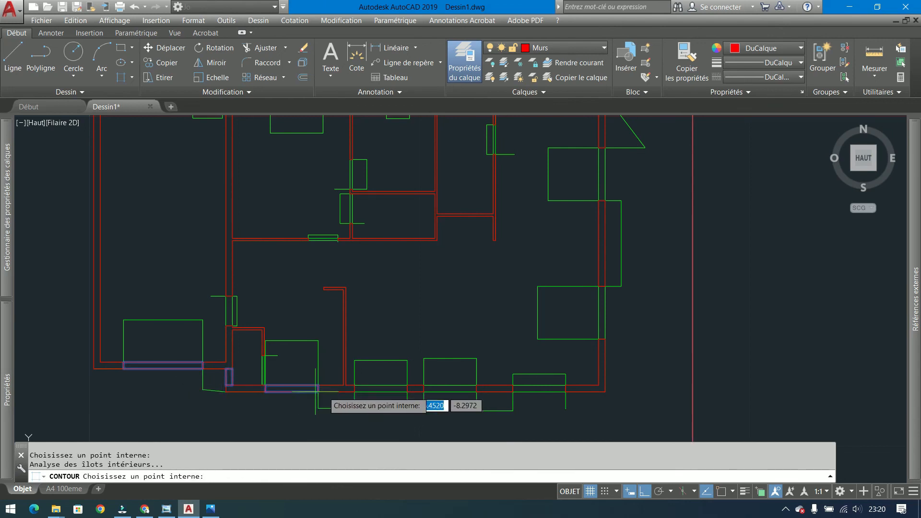
{"action": "left_click", "coordinate": [376, 388]}
{"action": "left_click", "coordinate": [442, 389]}
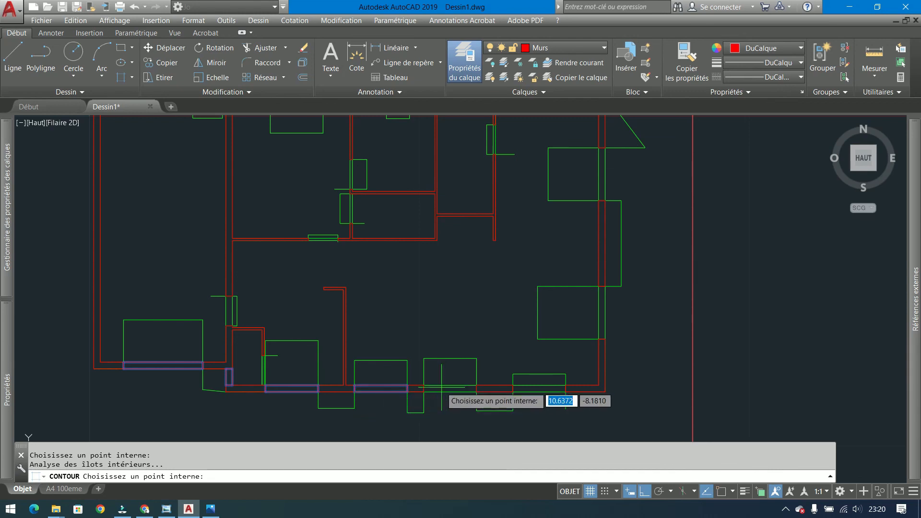
{"action": "left_click", "coordinate": [539, 388]}
{"action": "left_click", "coordinate": [602, 312]}
{"action": "scroll", "coordinate": [579, 257], "scroll_direction": "down", "scroll_amount": 2}
{"action": "scroll", "coordinate": [590, 269], "scroll_direction": "up", "scroll_amount": 2}
{"action": "left_click", "coordinate": [574, 238]}
{"action": "left_click", "coordinate": [426, 170]}
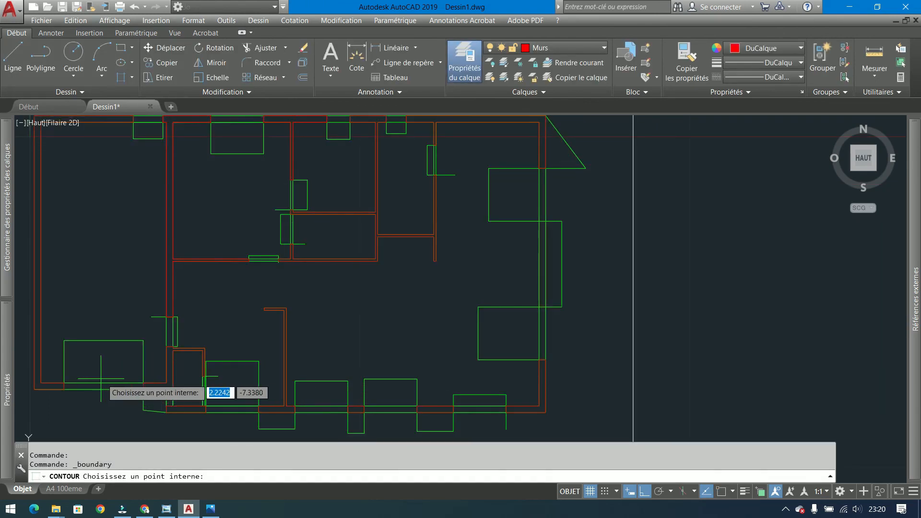
Create boundary polylines in the Garage door opening, the short wall beside the WC, the lower wall's openings and the Salon–Cuisine side wall's openings.
{"action": "left_click", "coordinate": [103, 386]}
{"action": "left_click", "coordinate": [169, 399]}
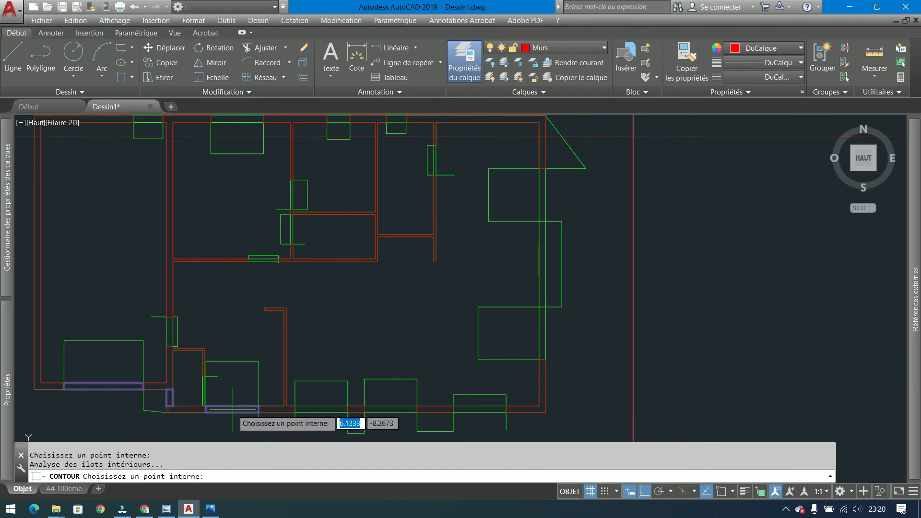
{"action": "left_click", "coordinate": [319, 409]}
{"action": "left_click", "coordinate": [384, 410]}
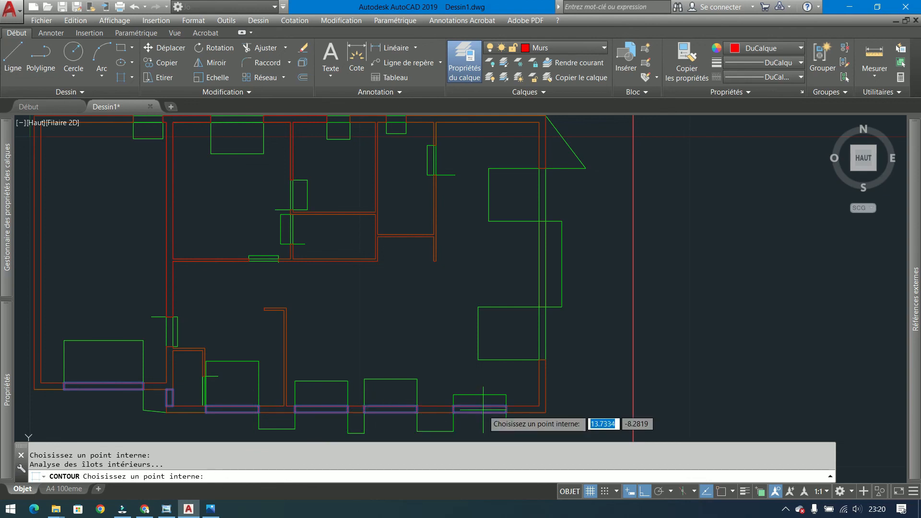
{"action": "left_click", "coordinate": [543, 331]}
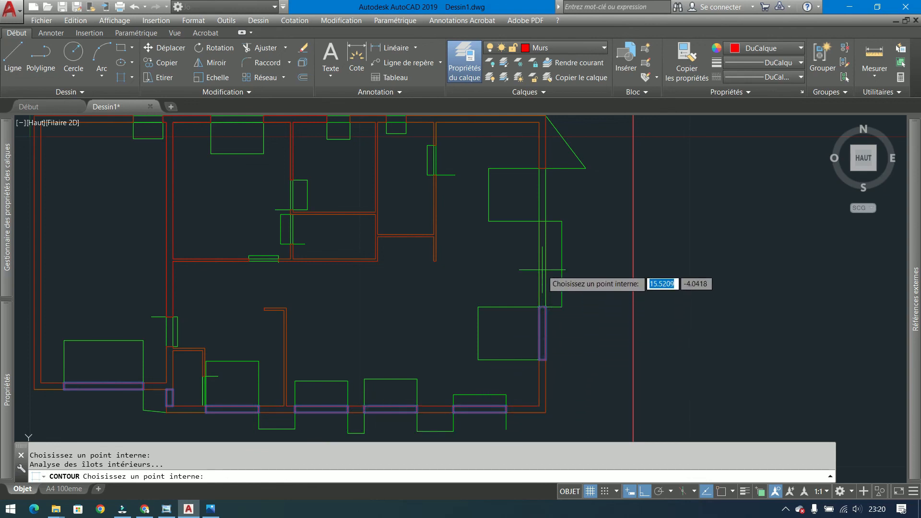
{"action": "key", "text": "Return"}
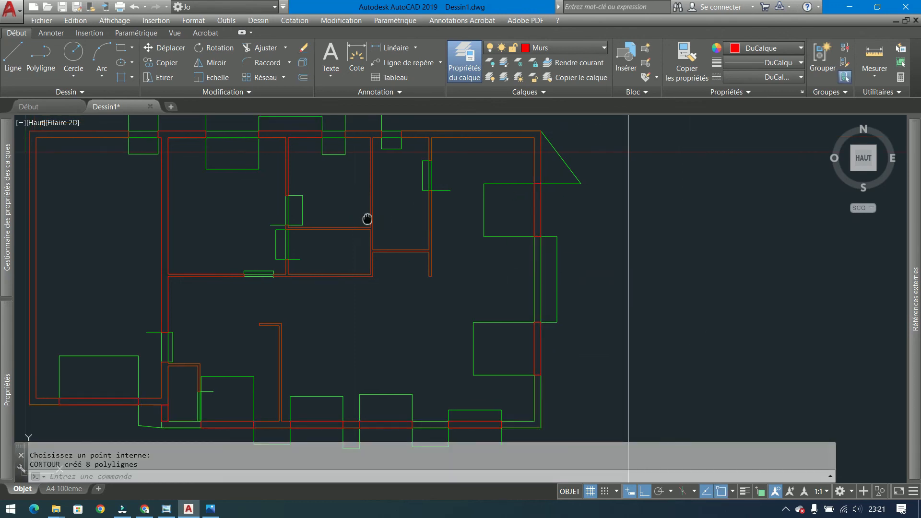
Create polyline boundaries in the four openings of the upper exterior wall, from the Garage to the Cellier.
{"action": "middle_click_drag", "start_coordinate": [273, 84], "coordinate": [290, 115]}
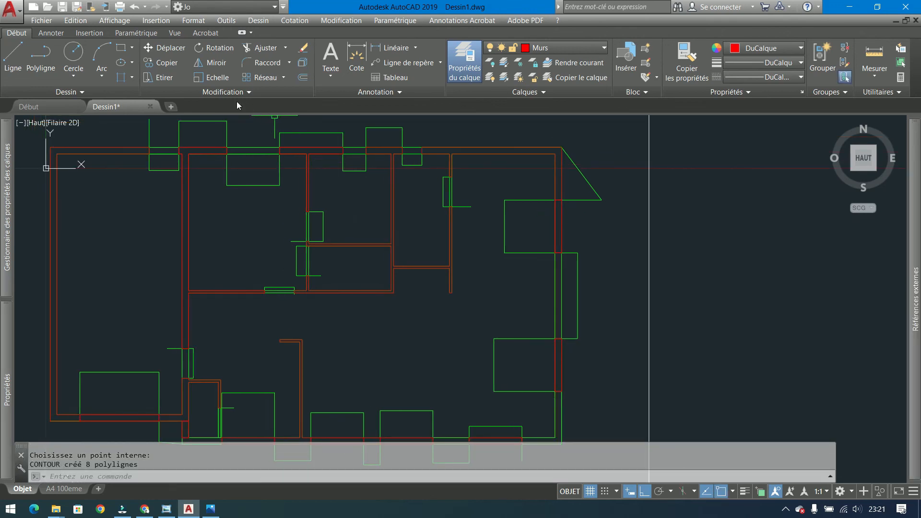
{"action": "left_click", "coordinate": [120, 77]}
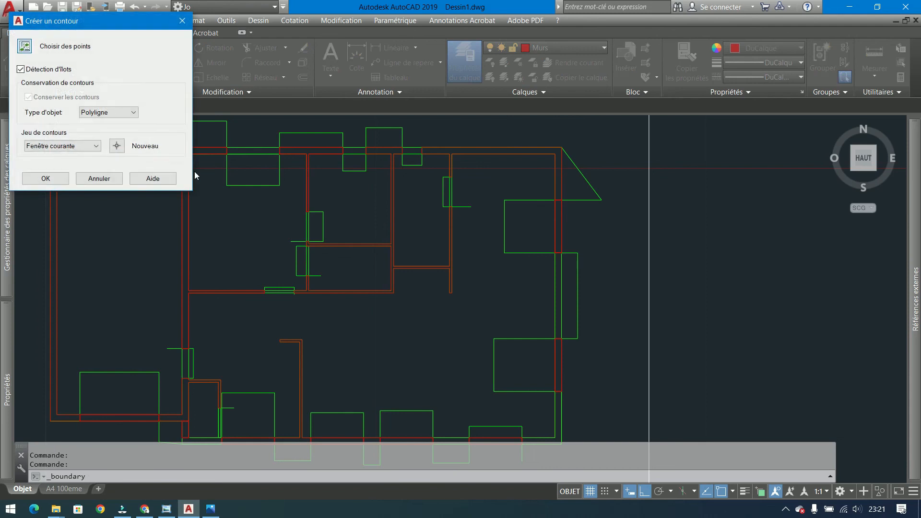
{"action": "key", "text": "Return"}
{"action": "left_click", "coordinate": [163, 151]}
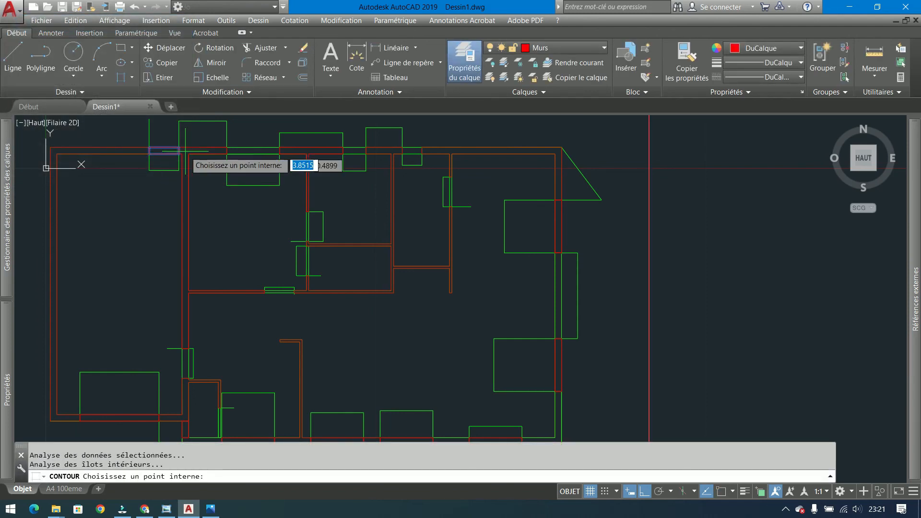
{"action": "left_click", "coordinate": [243, 151]}
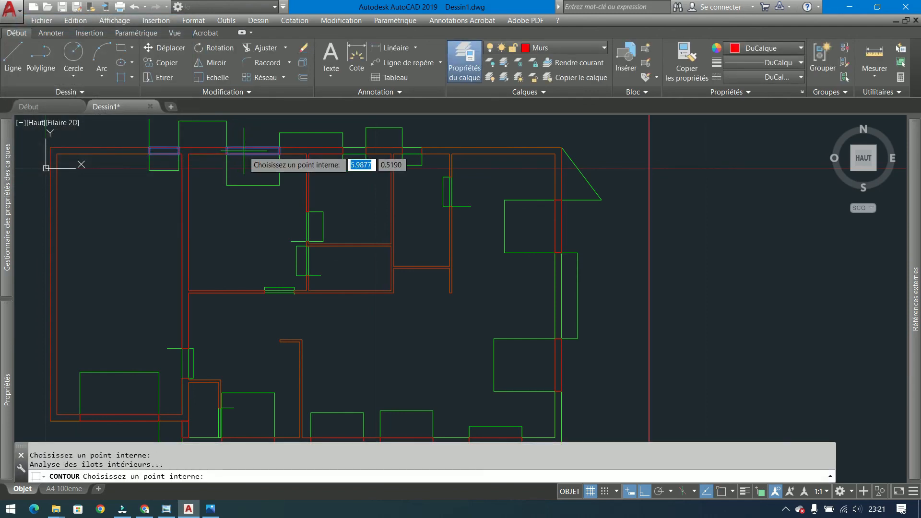
{"action": "left_click", "coordinate": [357, 151]}
{"action": "left_click", "coordinate": [414, 151]}
{"action": "key", "text": "Return"}
Turn off the Construction layer so that only the wall polylines of the floor plan remain displayed.
{"action": "scroll", "coordinate": [458, 211], "scroll_direction": "down", "scroll_amount": 2}
{"action": "scroll", "coordinate": [455, 214], "scroll_direction": "up", "scroll_amount": 1}
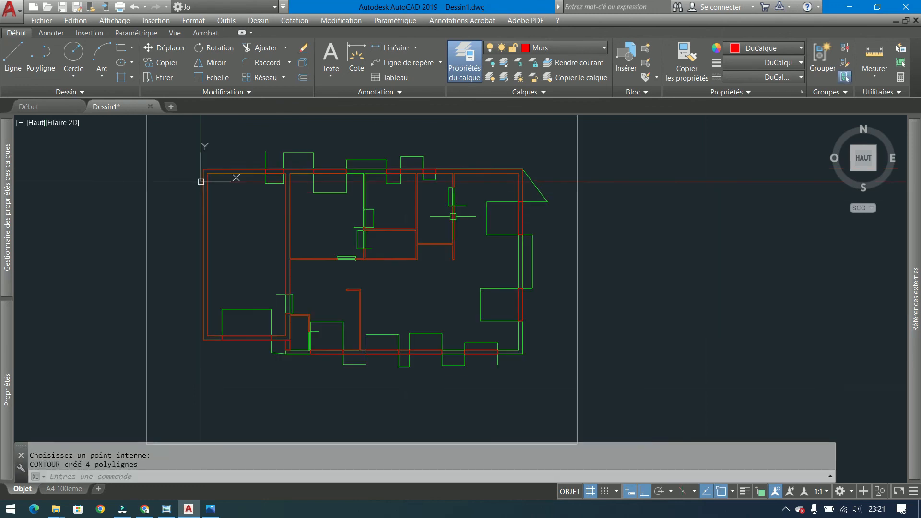
{"action": "left_click", "coordinate": [532, 48]}
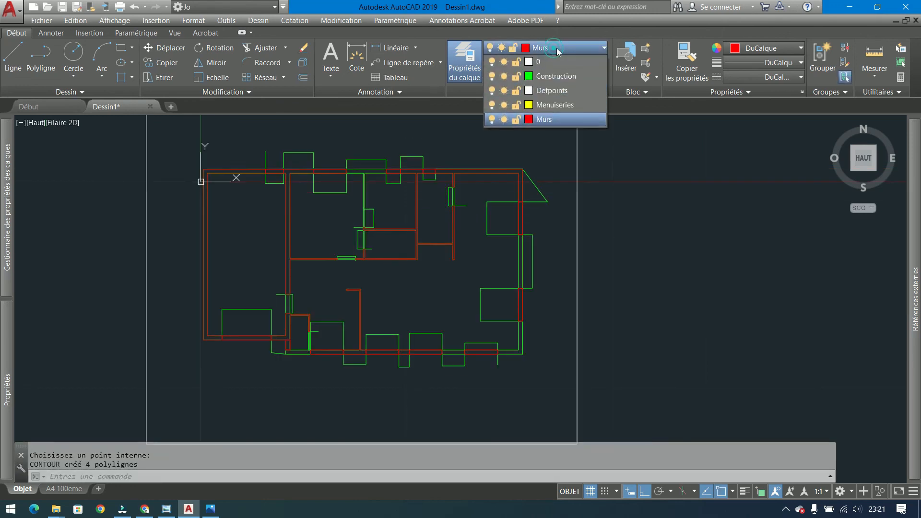
{"action": "left_click", "coordinate": [493, 75]}
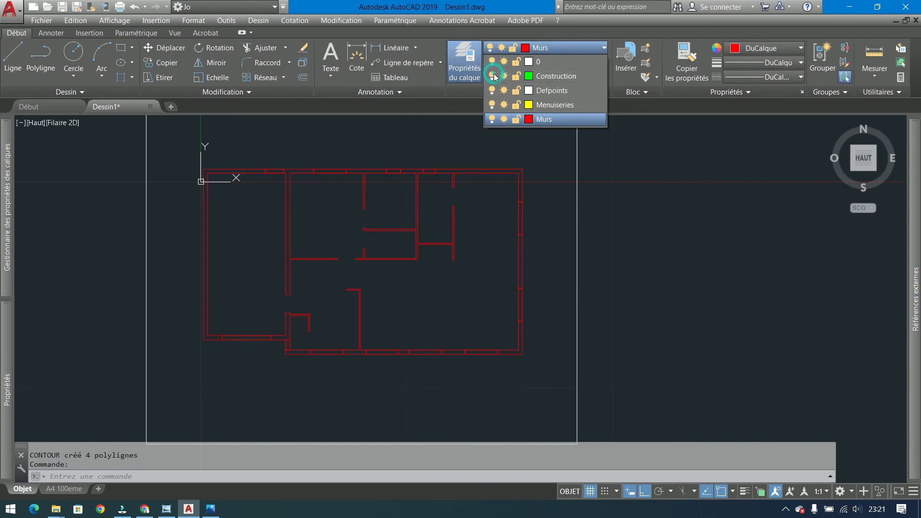
{"action": "left_click", "coordinate": [436, 294]}
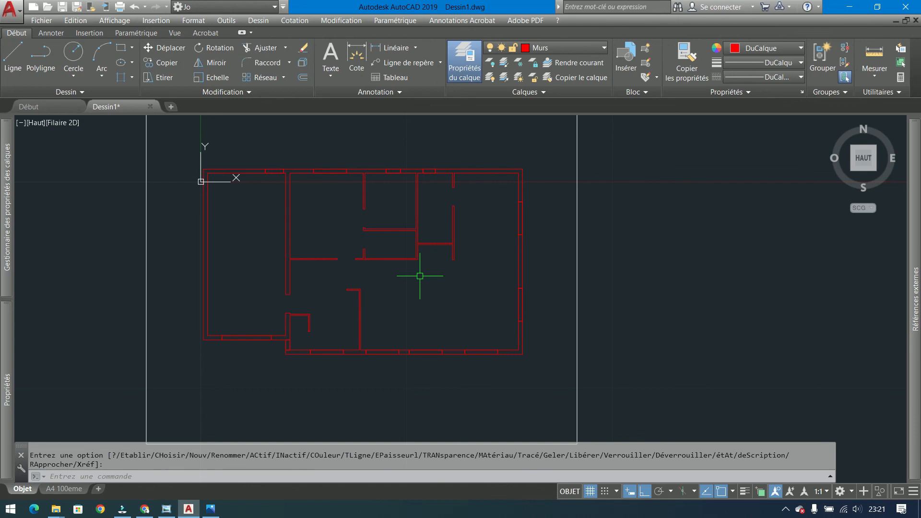
Reload the unloaded Plan Maison image in the external references.
{"action": "mouse_move", "coordinate": [915, 286]}
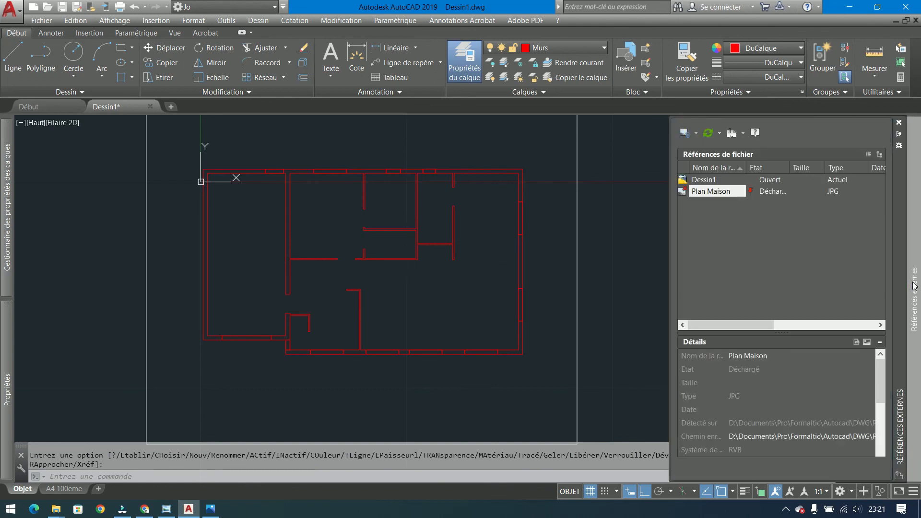
{"action": "right_click", "coordinate": [700, 197]}
{"action": "left_click", "coordinate": [733, 239]}
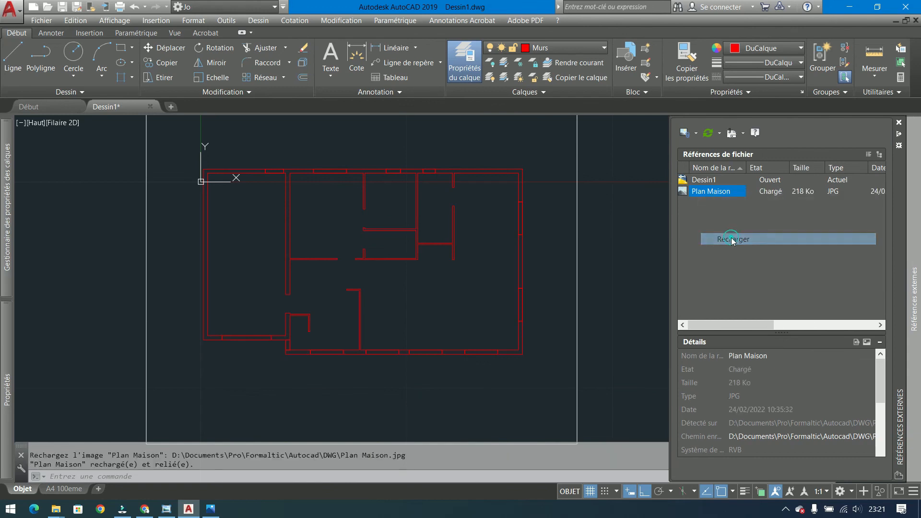
{"action": "scroll", "coordinate": [306, 356], "scroll_direction": "up", "scroll_amount": 4}
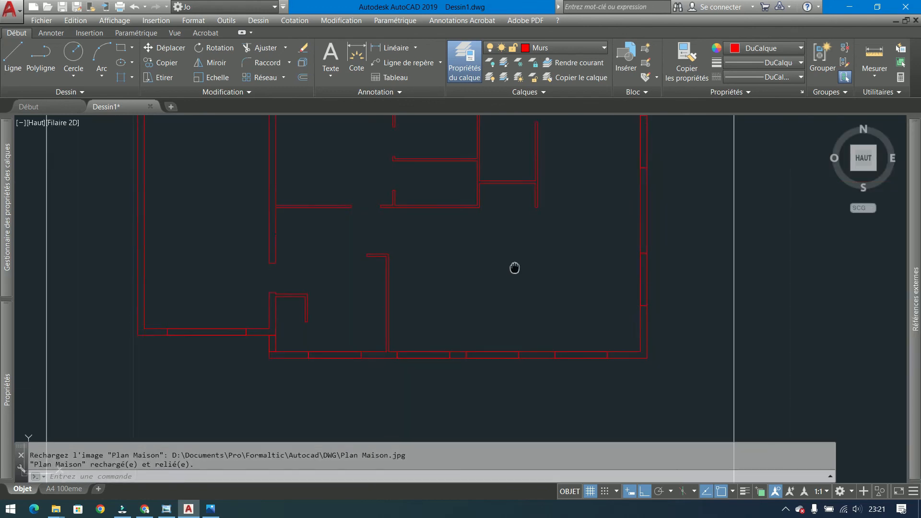
{"action": "middle_click_drag", "start_coordinate": [514, 267], "coordinate": [468, 345]}
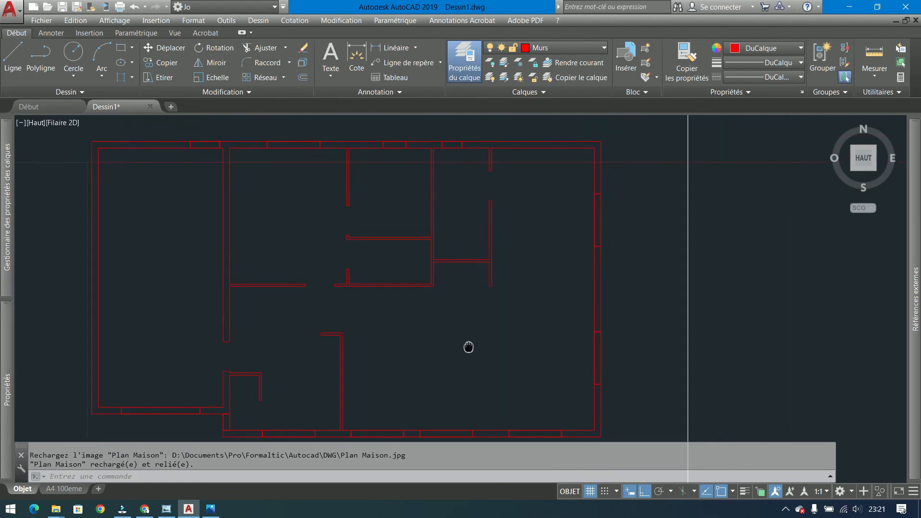